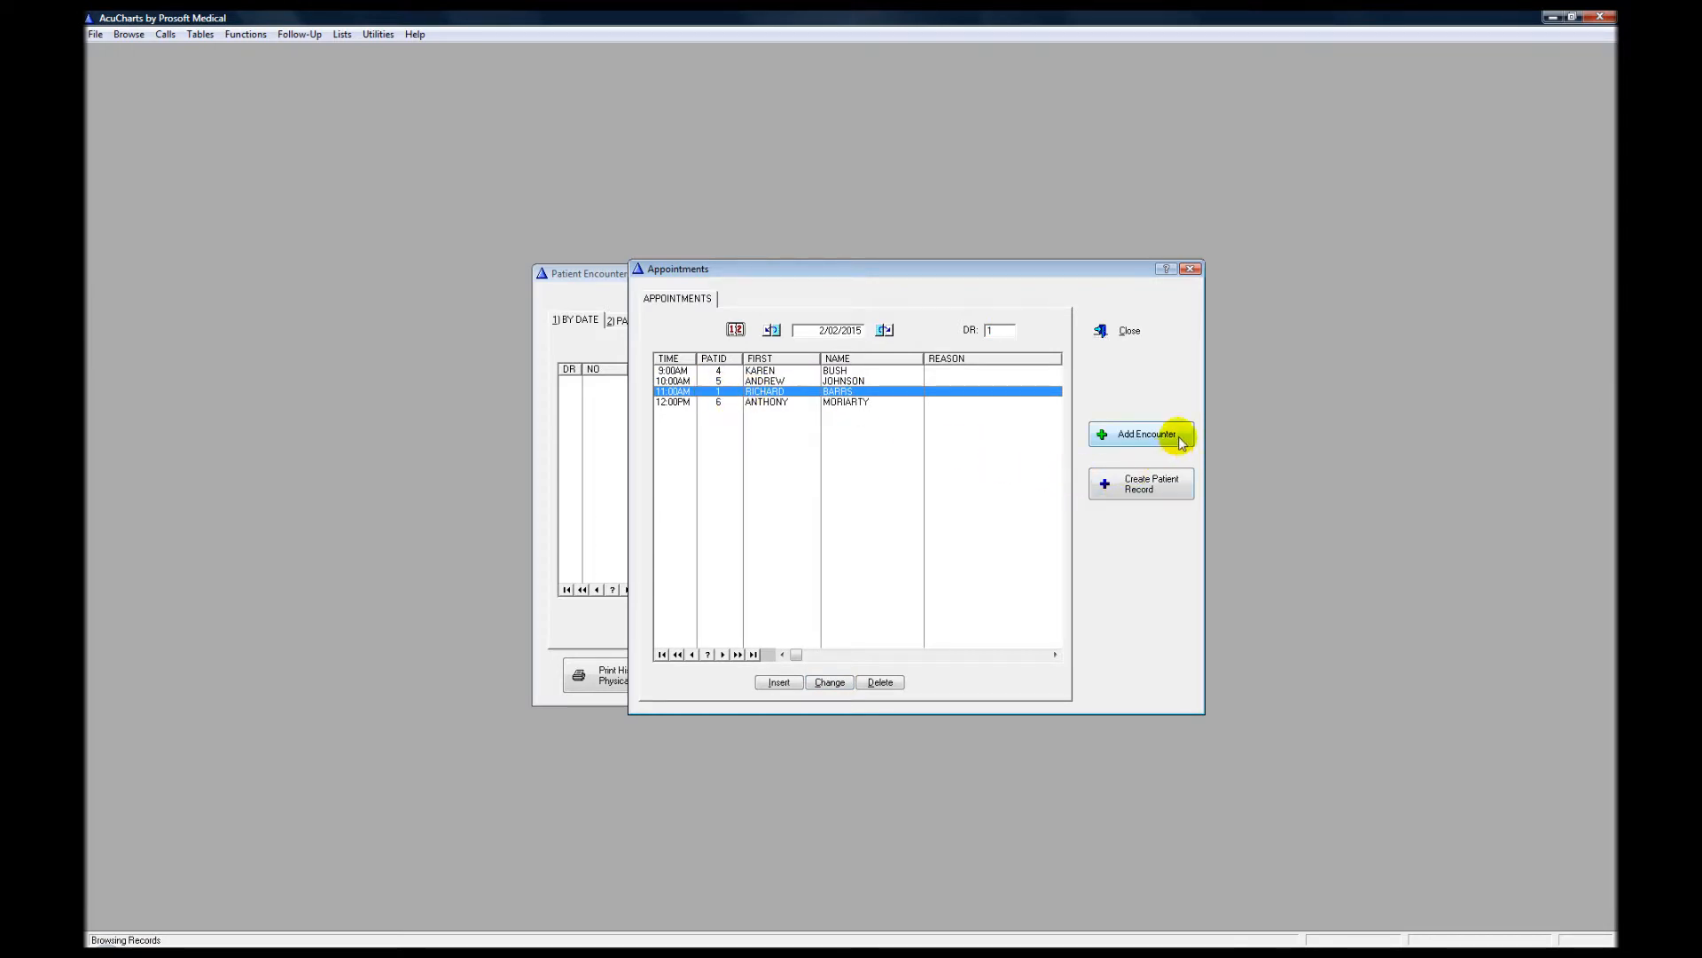
Create a patient encounter from the 11:00AM appointment on 2/02/2015 and close the appointment list.
{"action": "left_click", "coordinate": [1131, 438]}
{"action": "left_click", "coordinate": [1130, 437]}
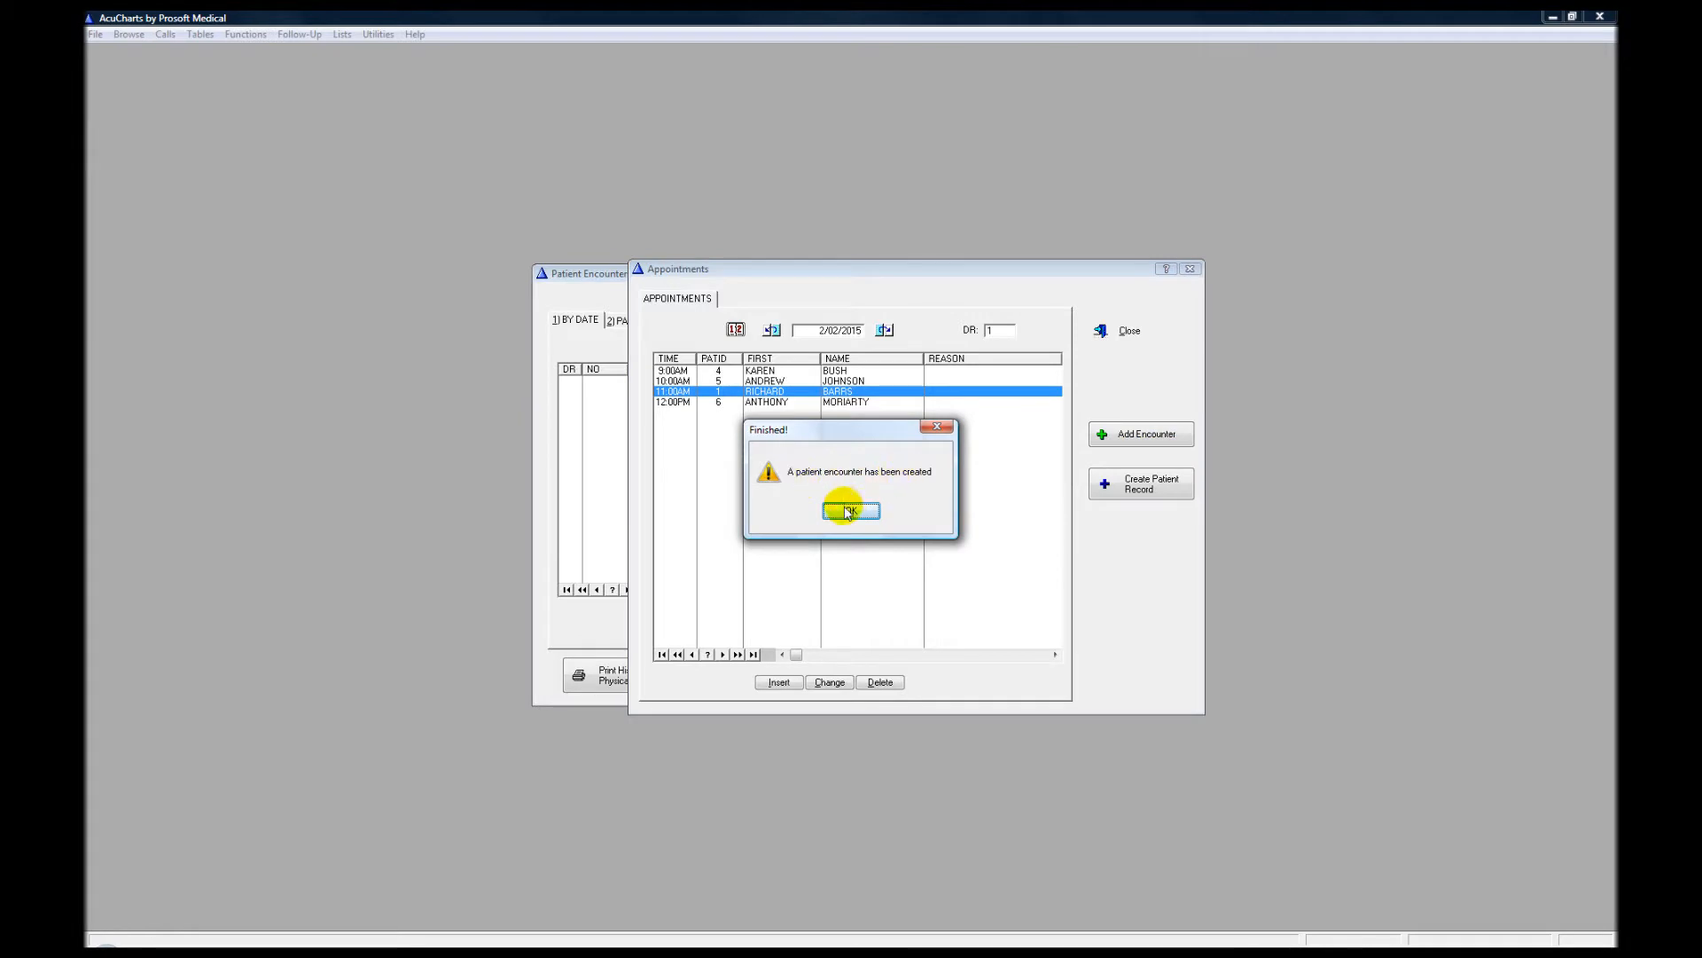
{"action": "left_click", "coordinate": [852, 511]}
{"action": "left_click", "coordinate": [1124, 330]}
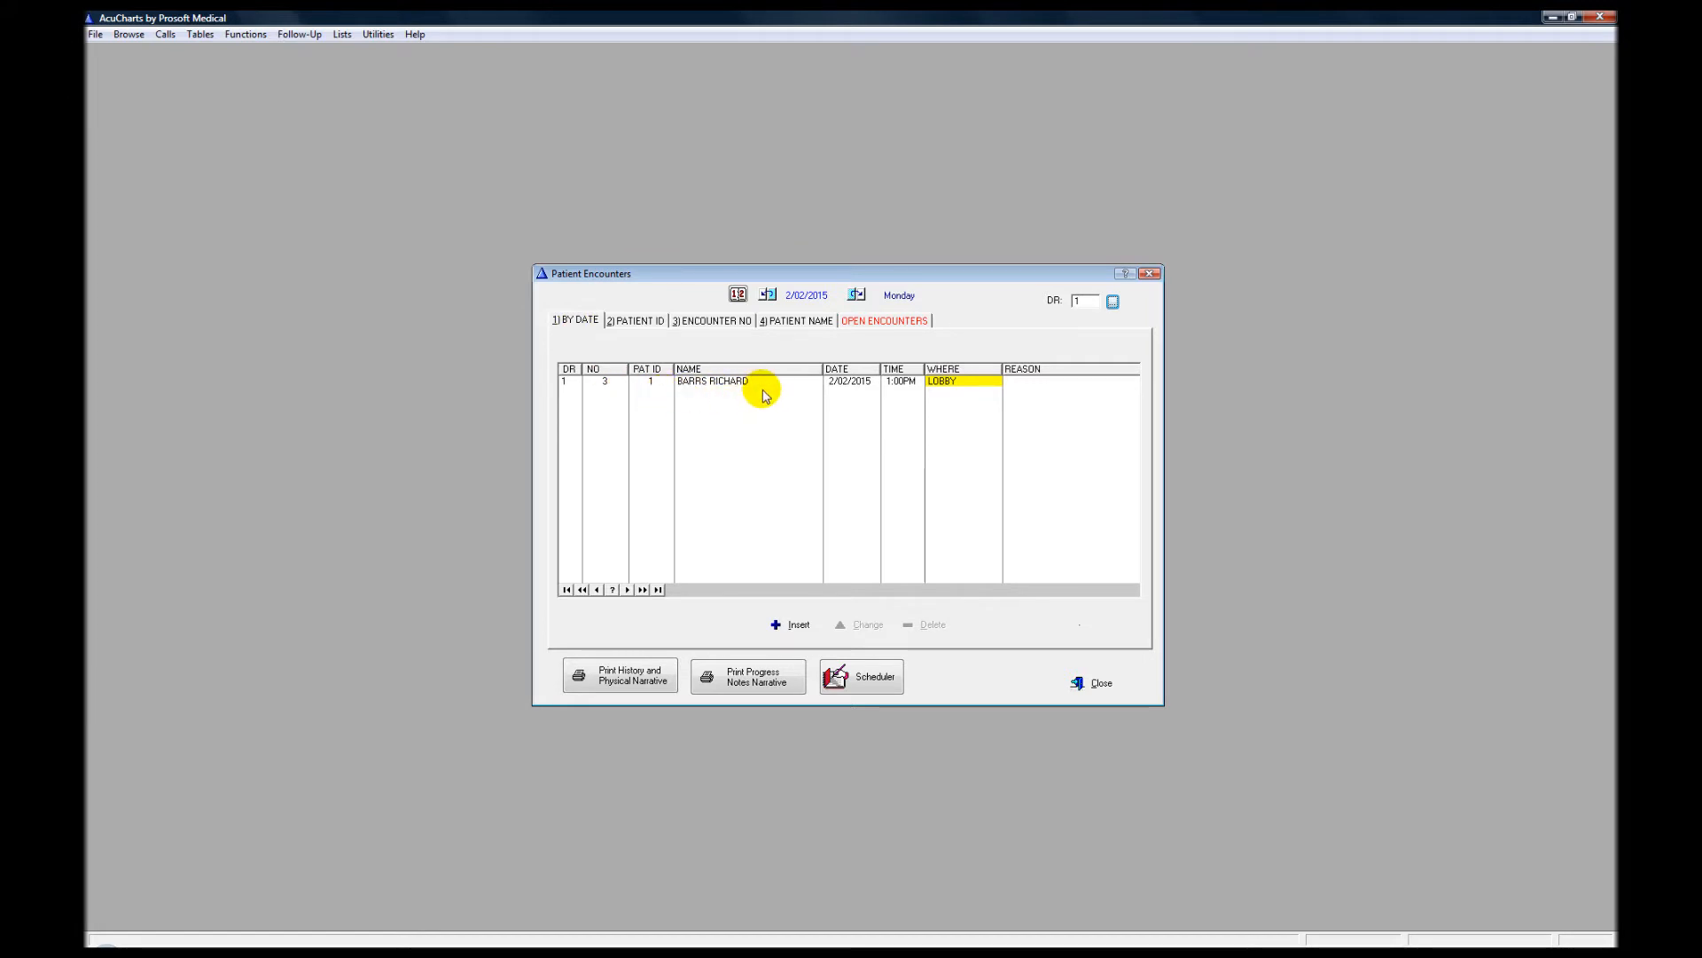
Open the patient's encounter for editing and start a new complaint record with today's date.
{"action": "left_click", "coordinate": [713, 384]}
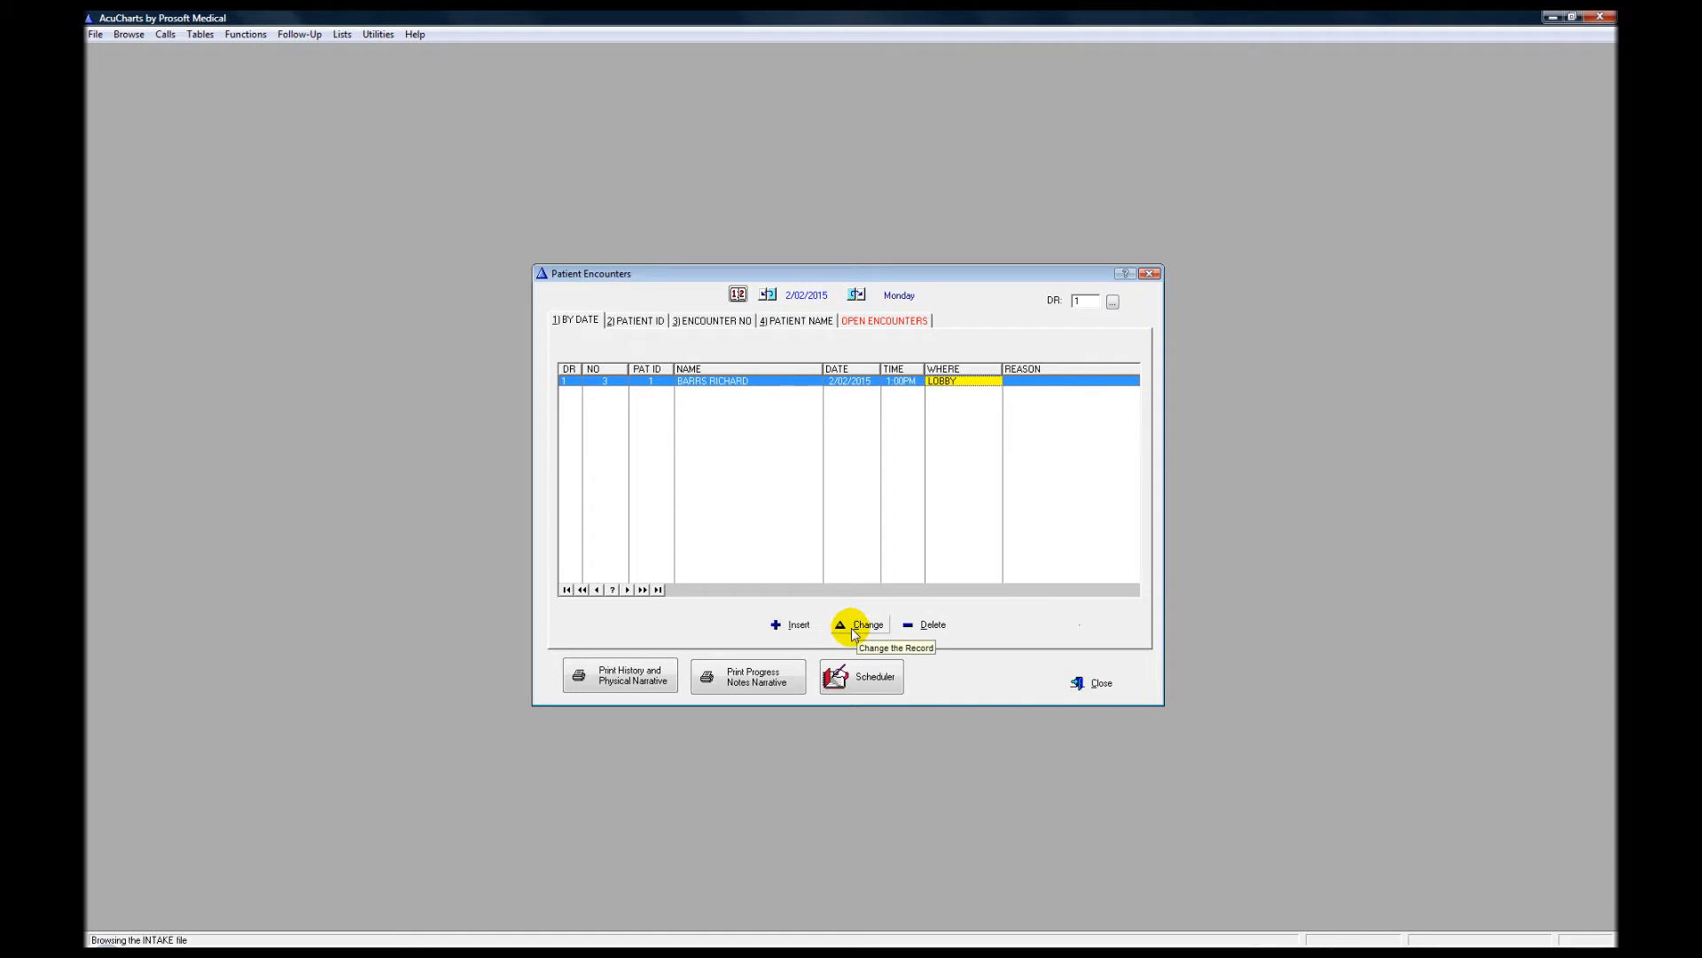
{"action": "left_click", "coordinate": [857, 631]}
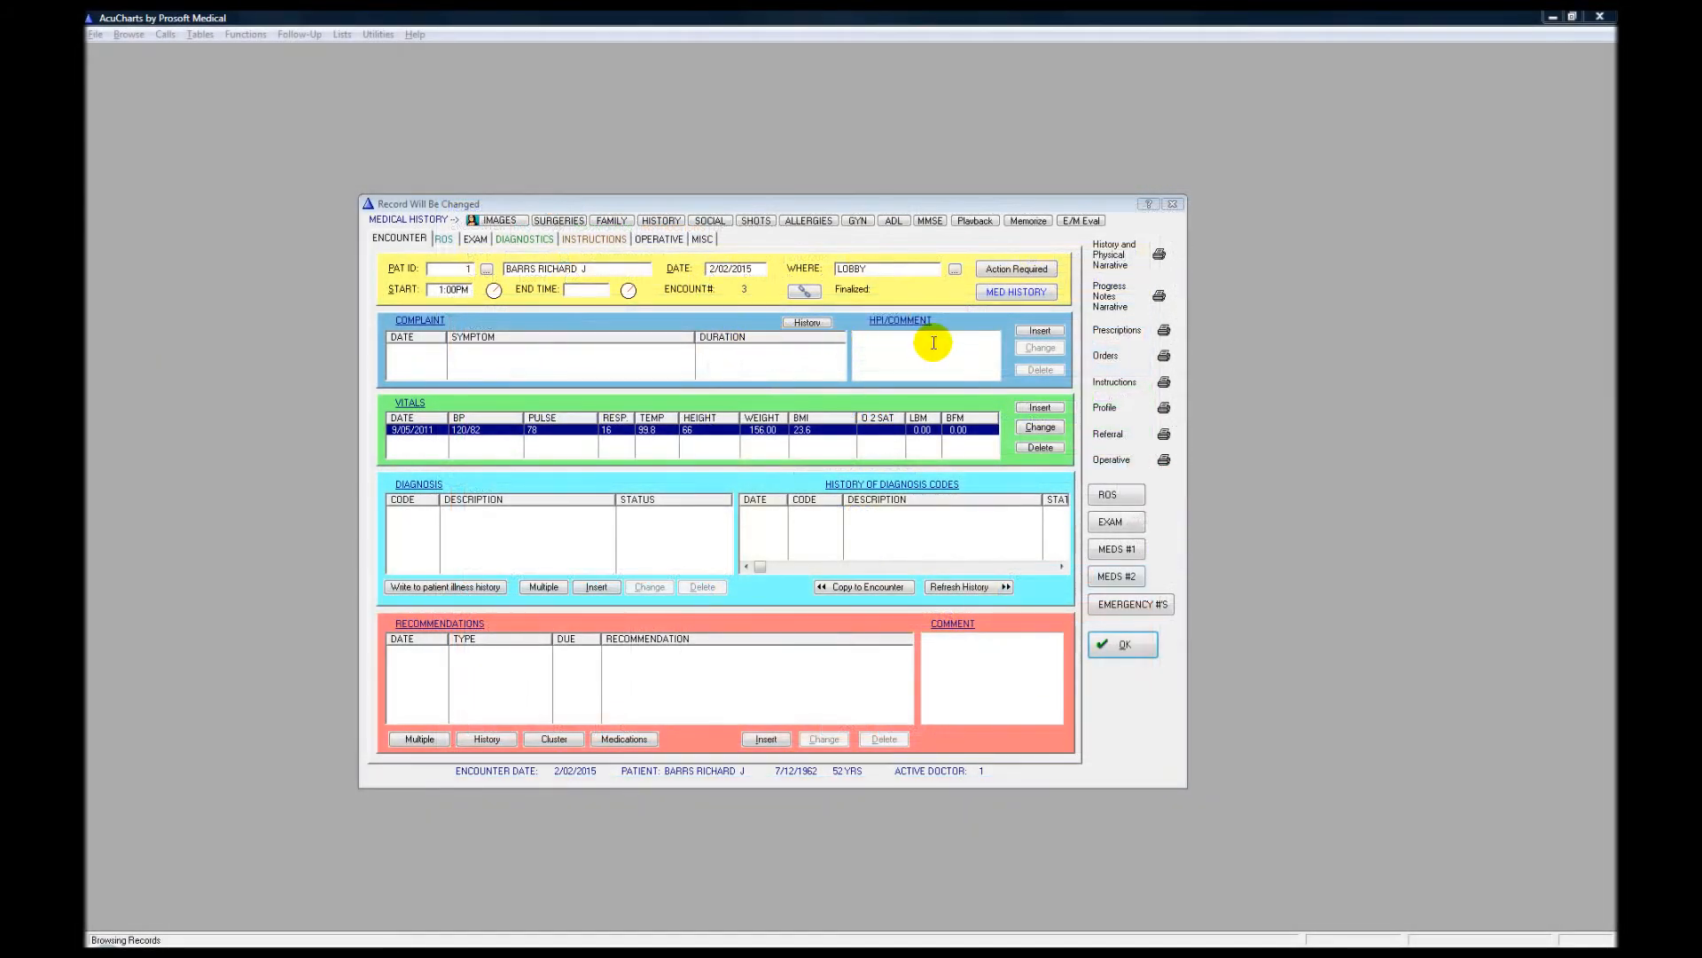
{"action": "left_click", "coordinate": [1047, 334]}
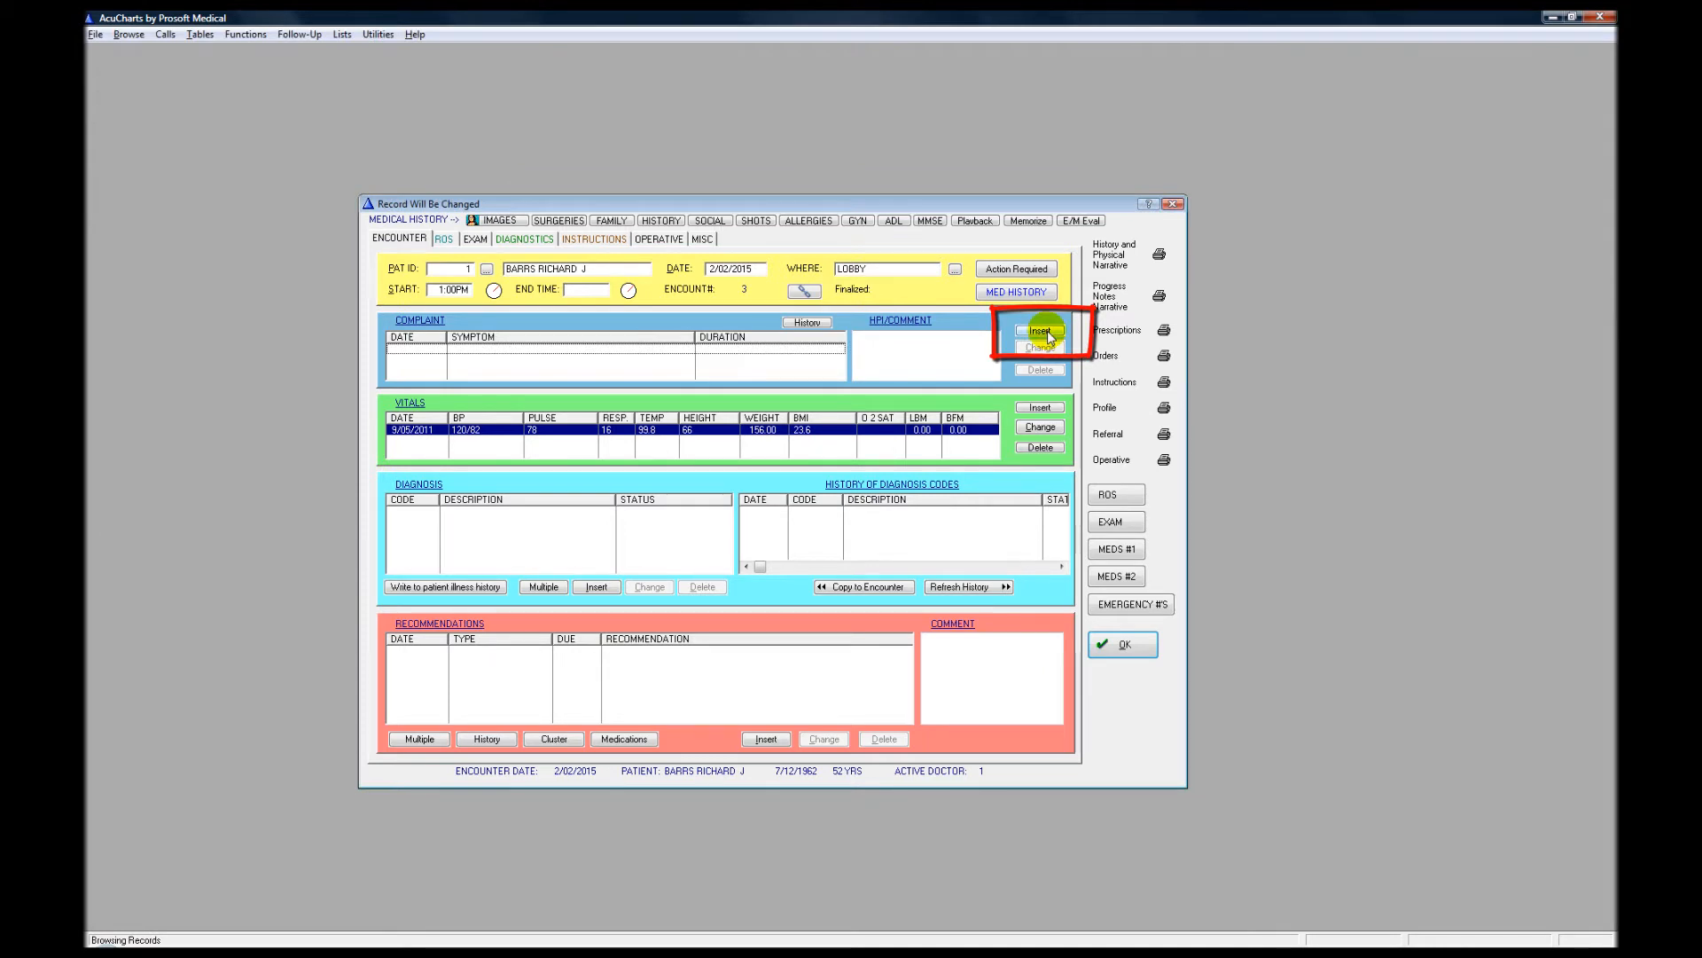
{"action": "left_click", "coordinate": [1043, 332]}
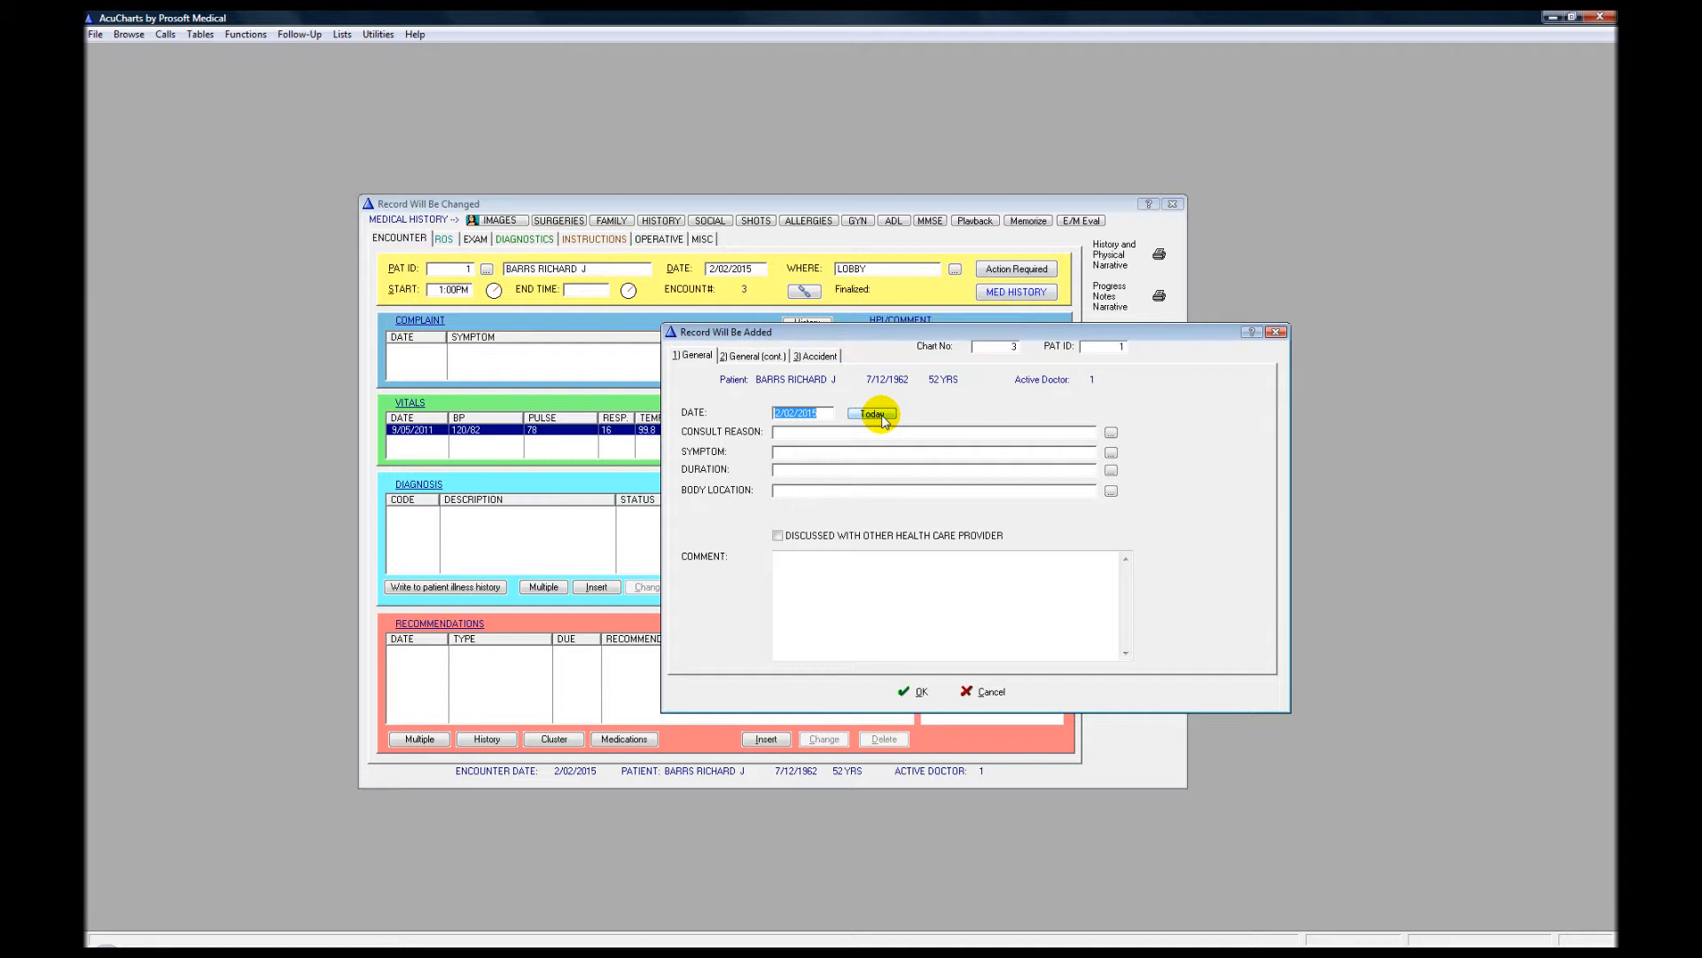
{"action": "left_click", "coordinate": [874, 414]}
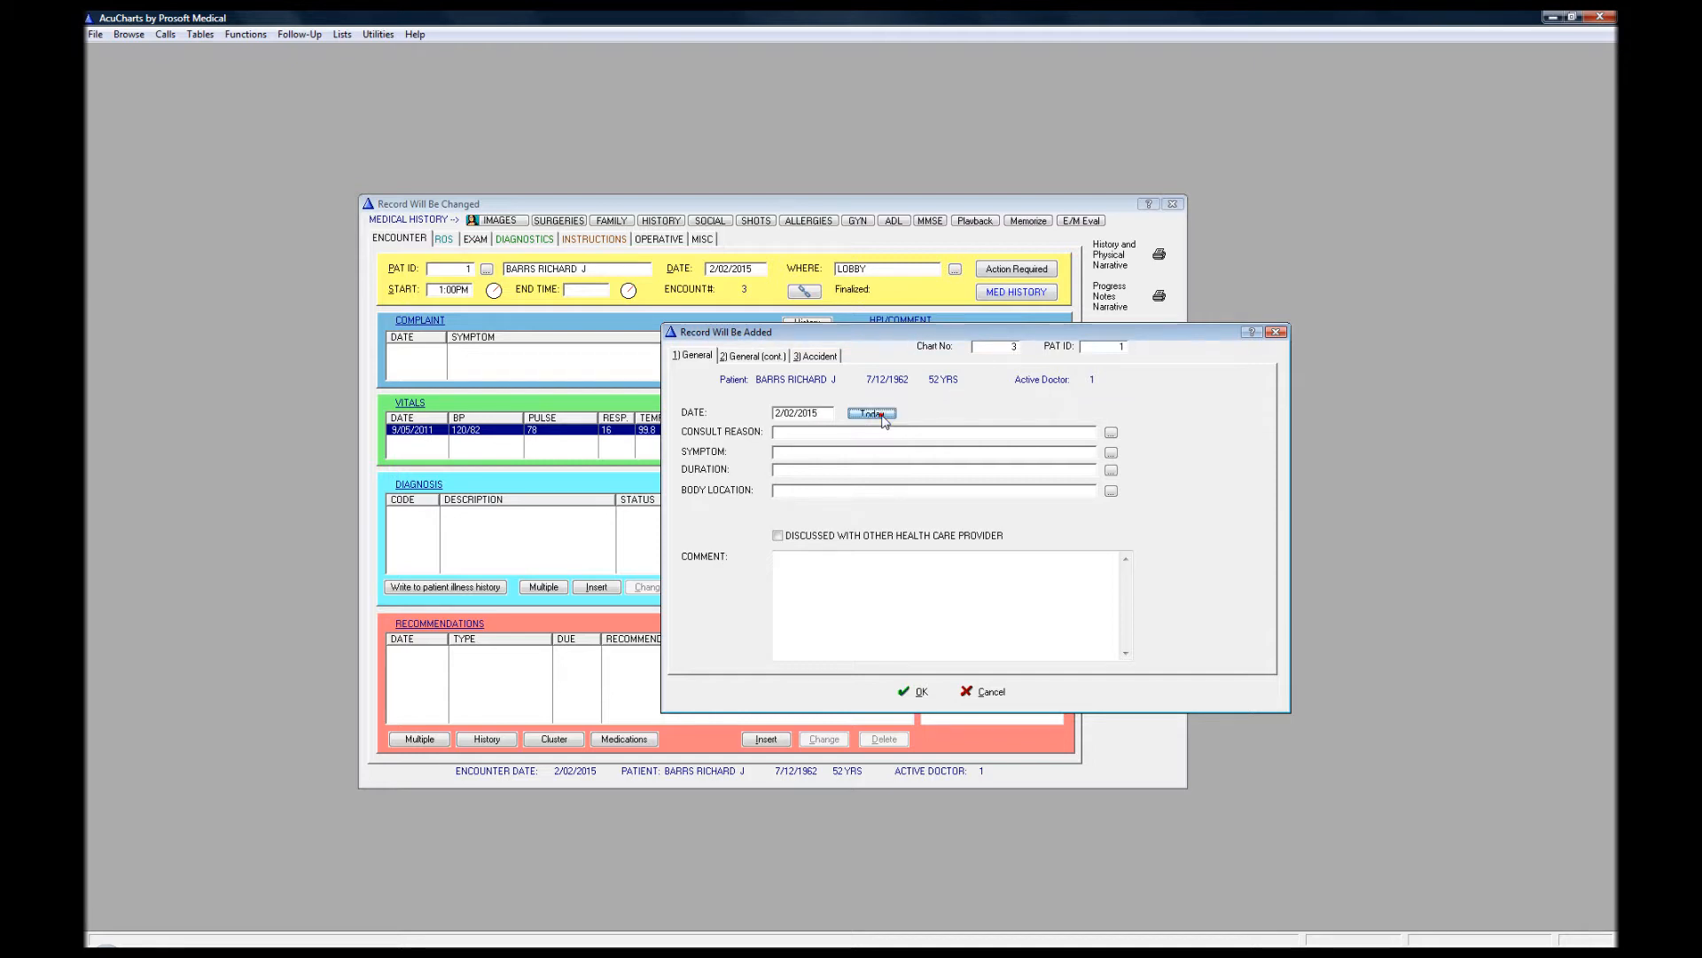
Set the complaint's consult reason to OFFICE VISIT from the master list.
{"action": "left_click", "coordinate": [803, 432]}
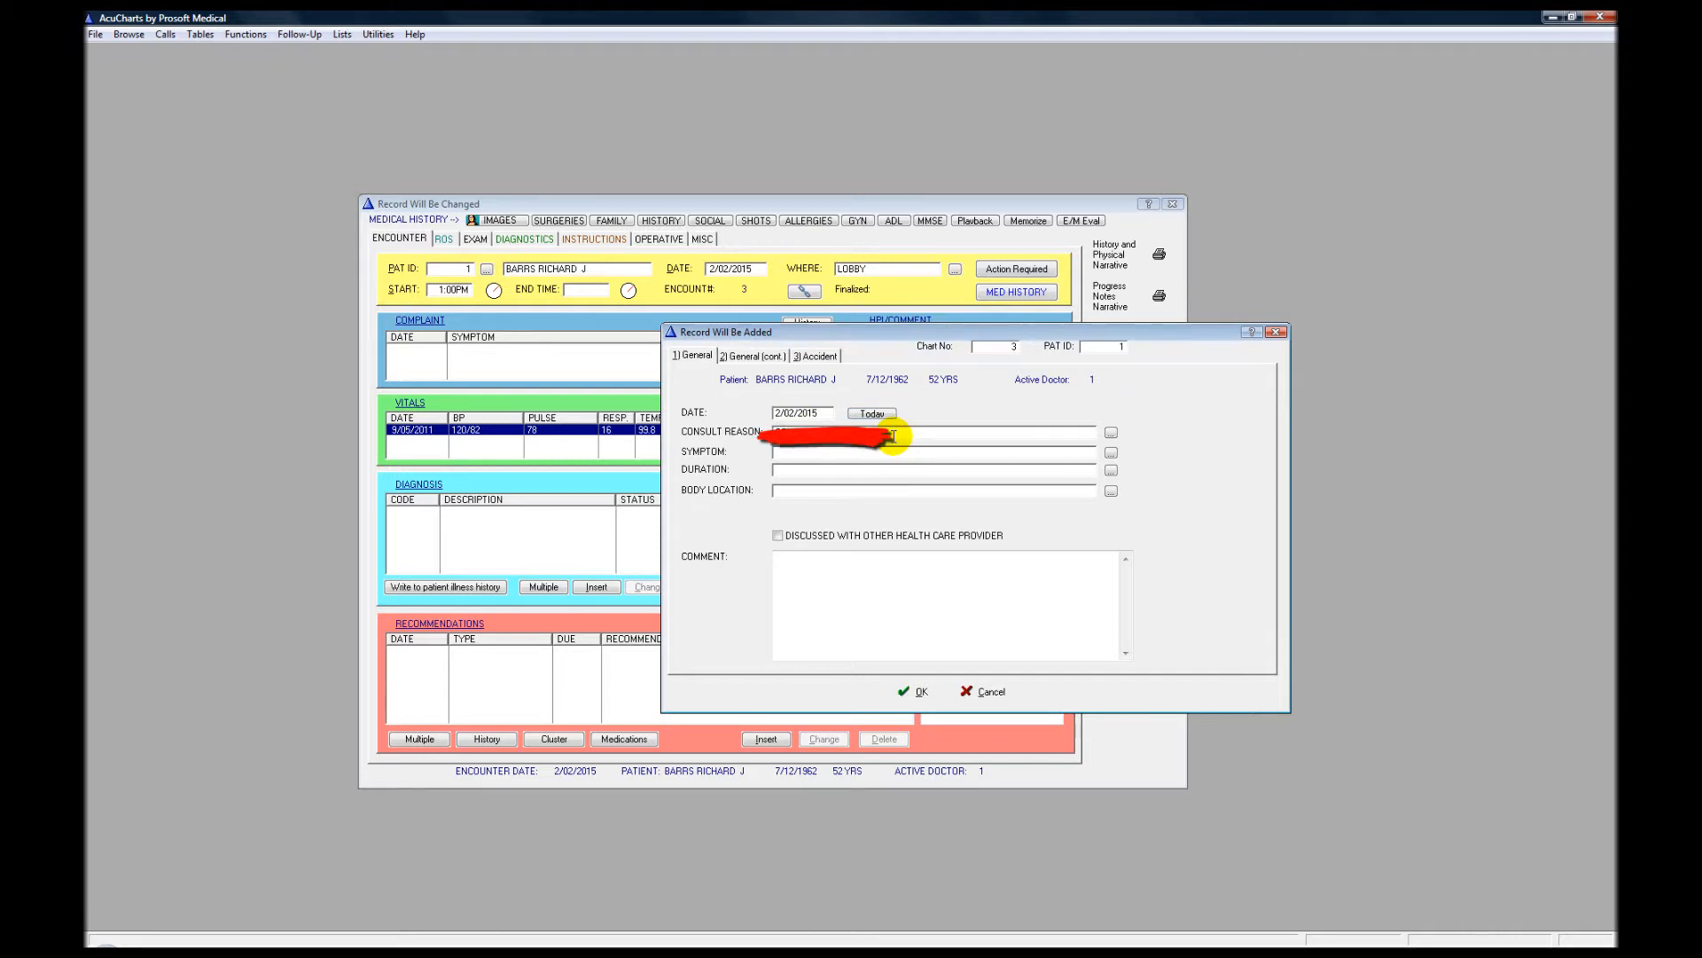
{"action": "key", "text": "Delete"}
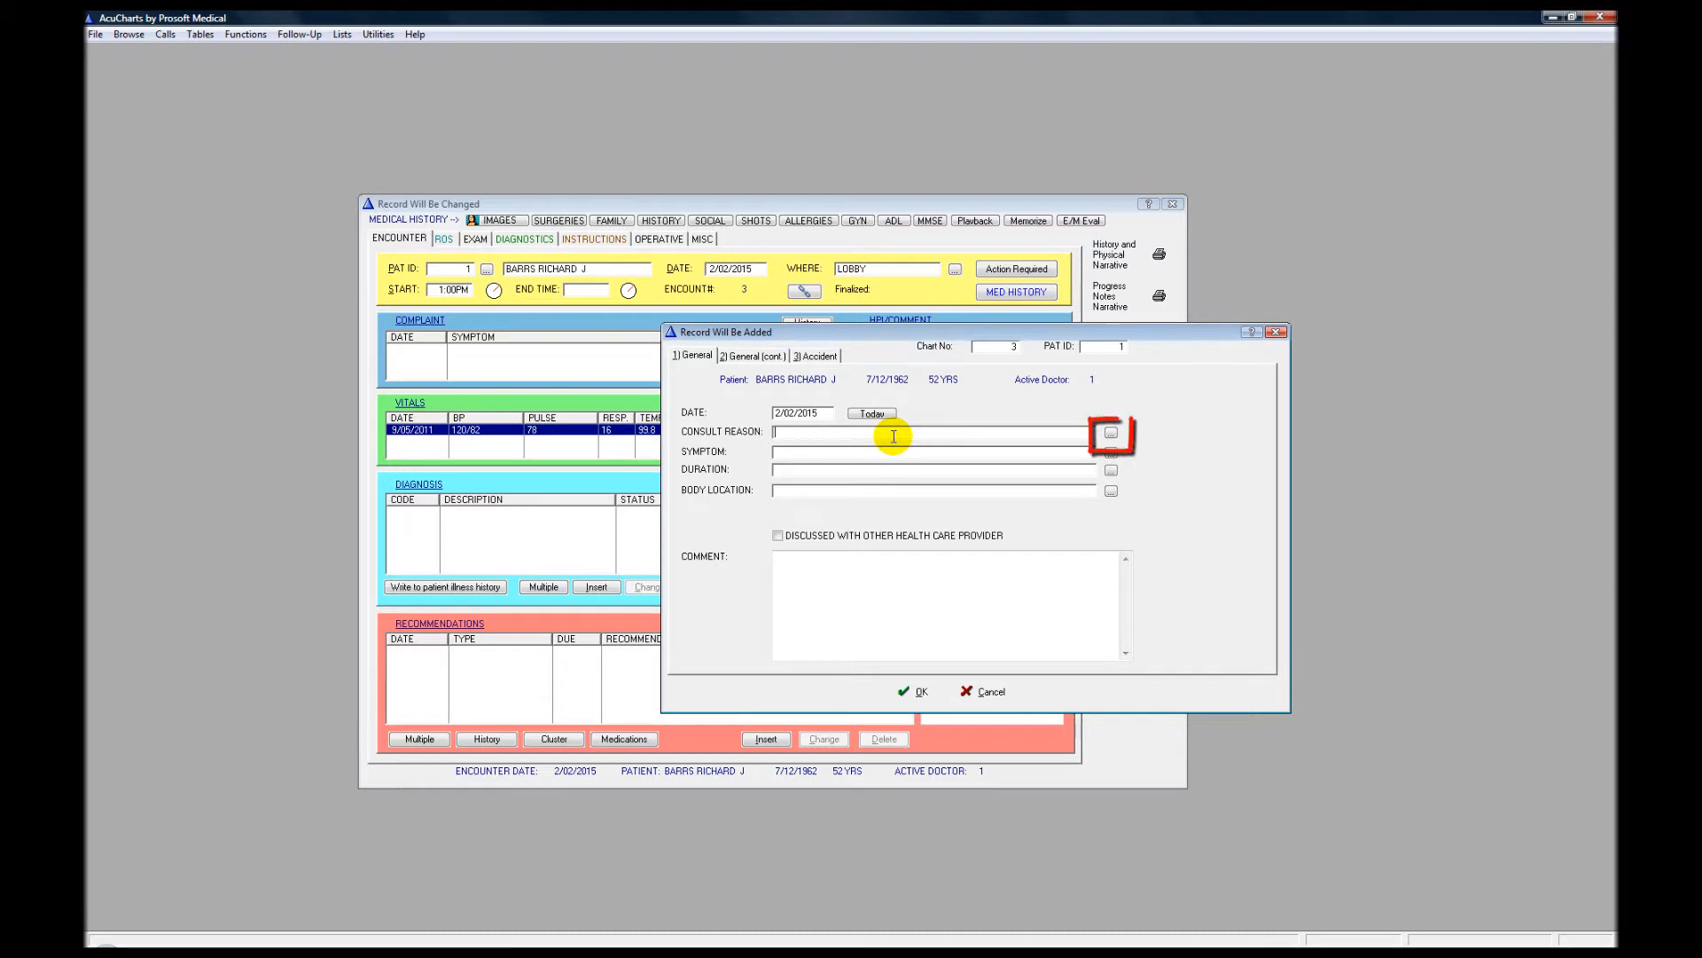
{"action": "left_click", "coordinate": [1112, 435]}
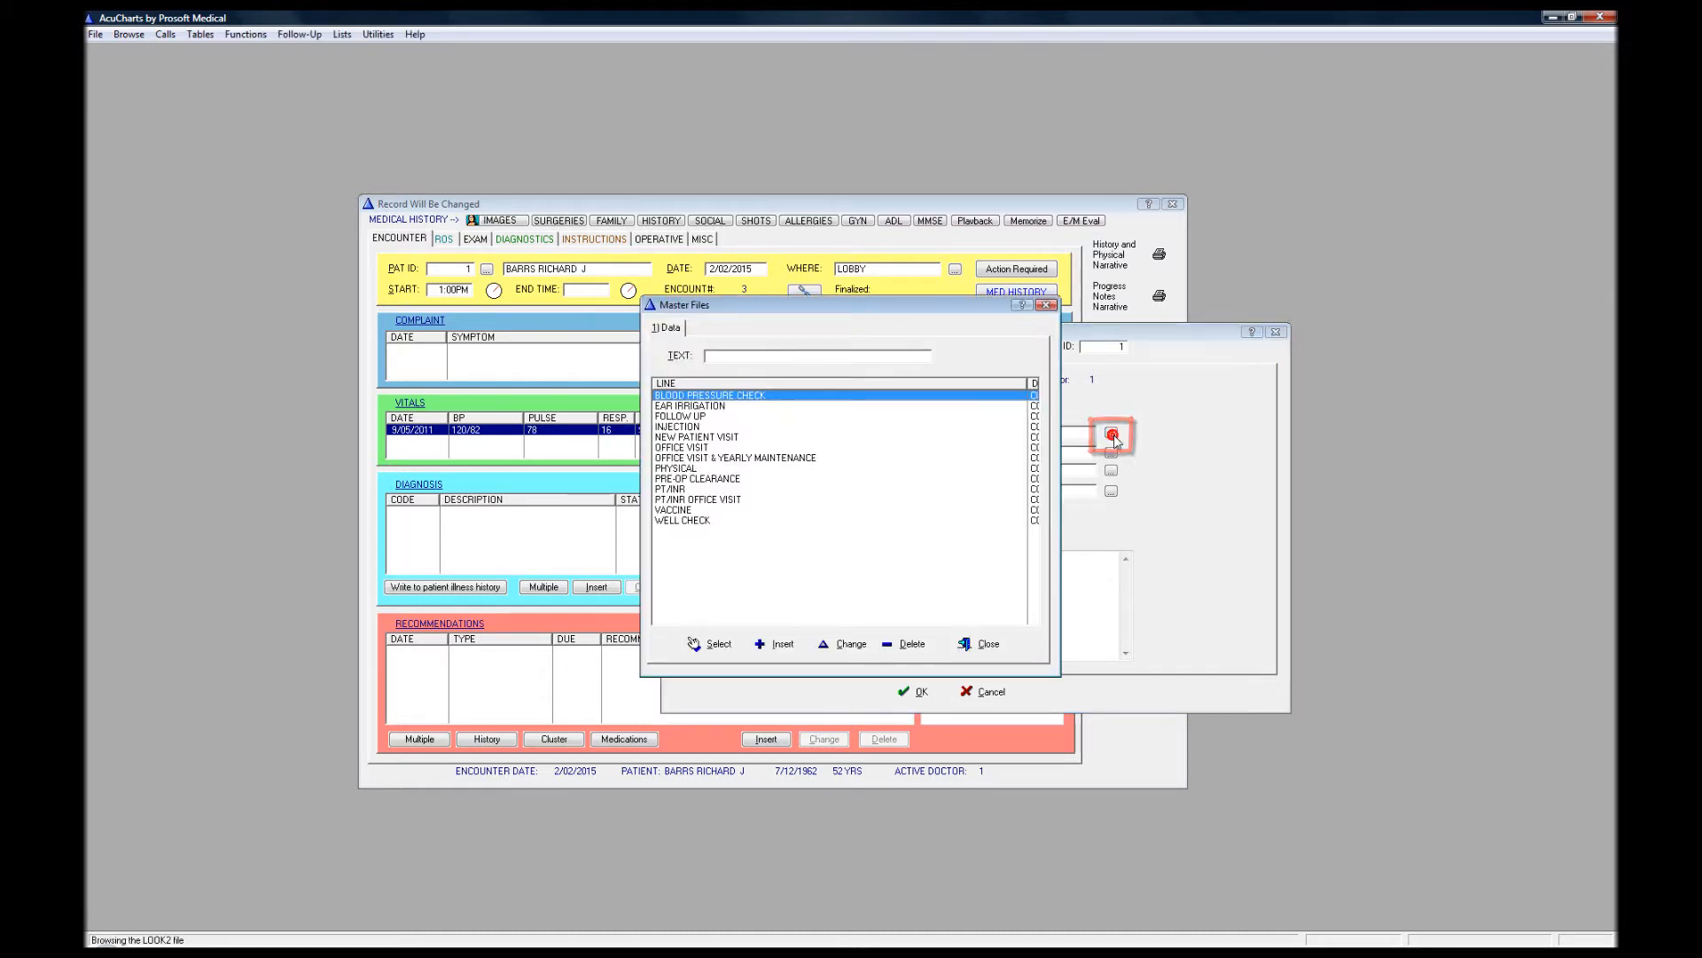
{"action": "left_click", "coordinate": [684, 449]}
{"action": "left_click", "coordinate": [700, 646]}
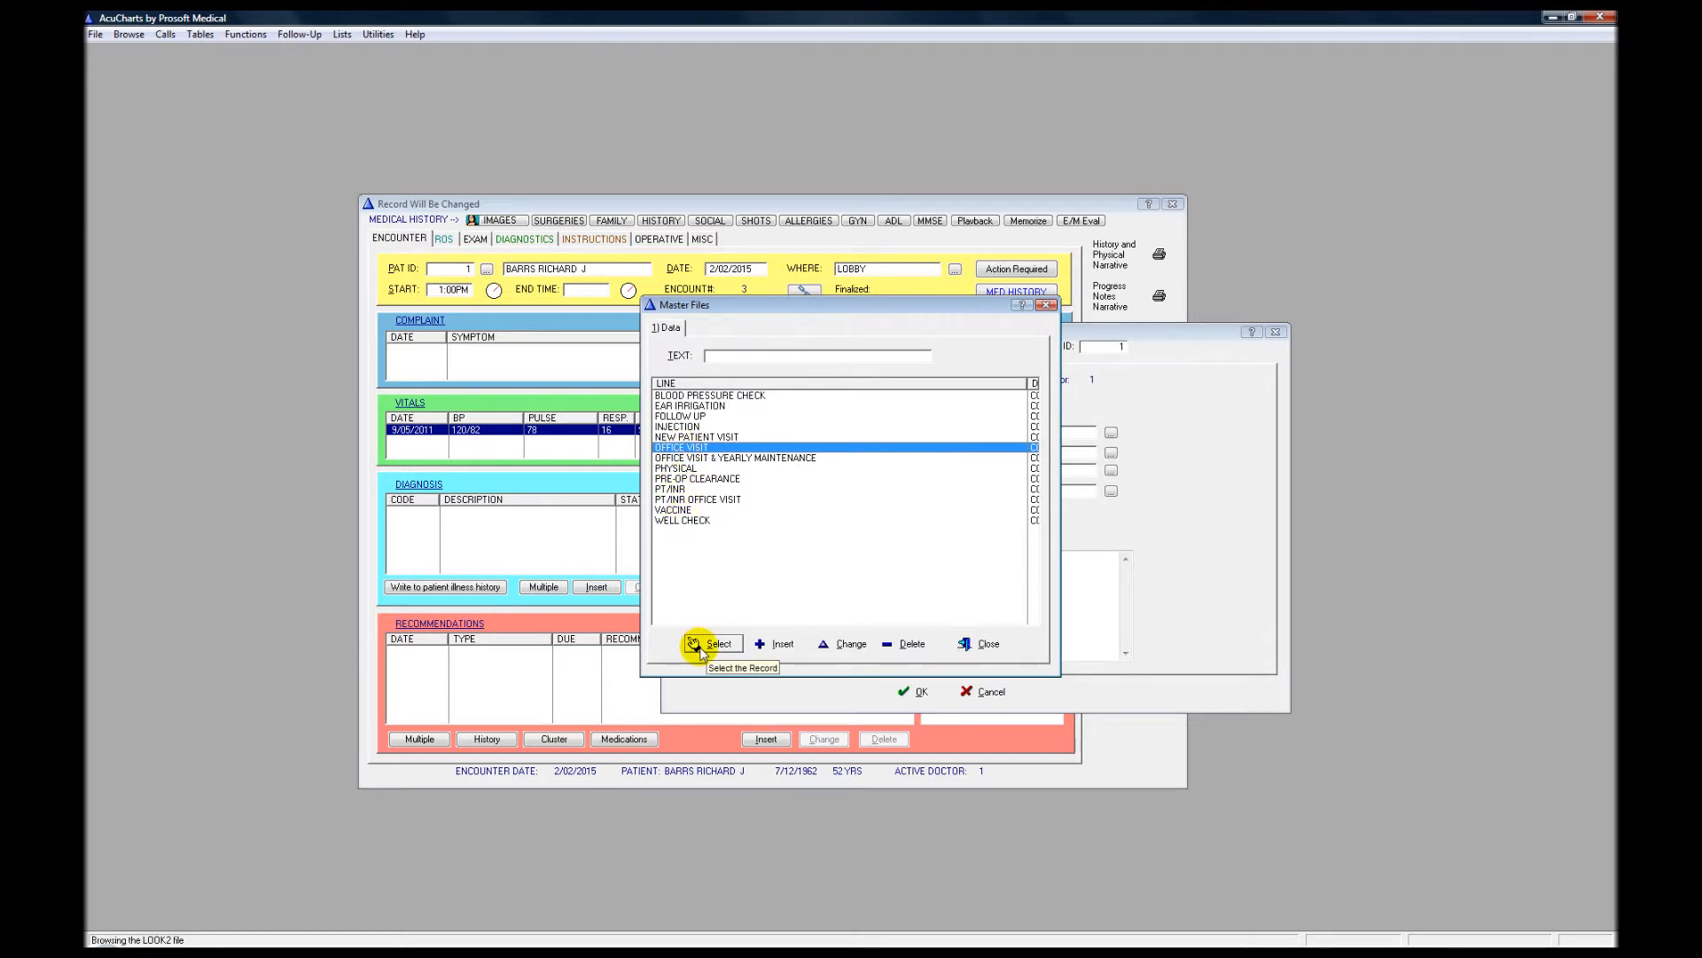
{"action": "left_click", "coordinate": [699, 647]}
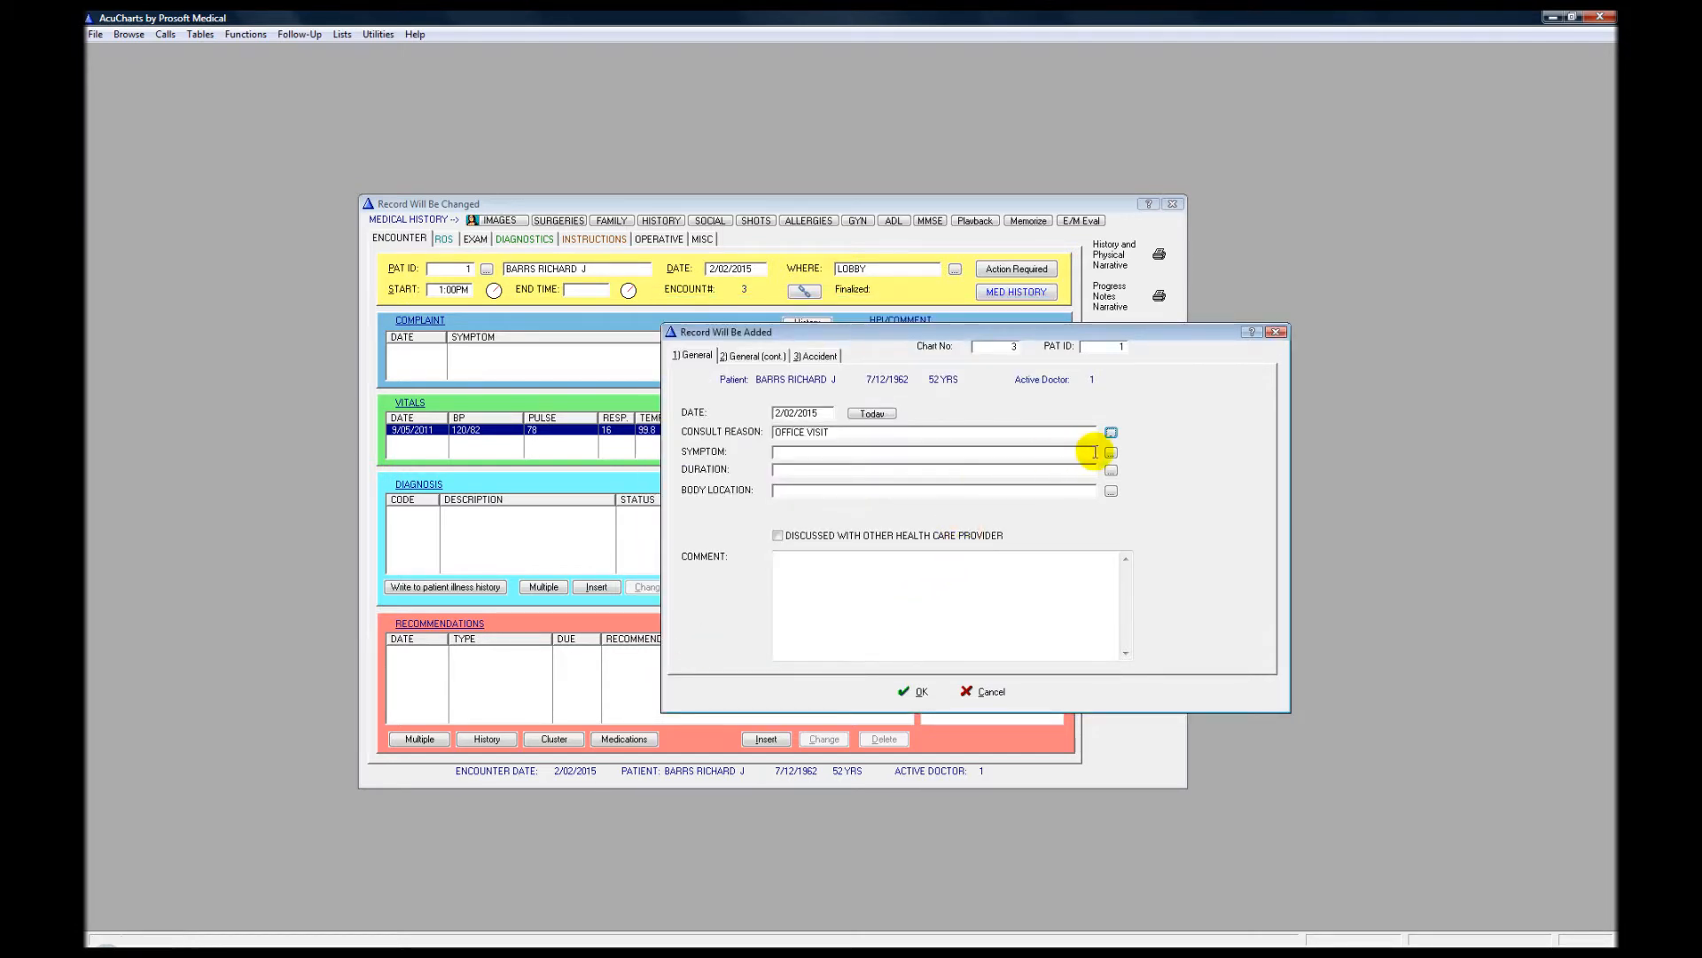
Set the complaint's symptom to BAD TONSILS and its duration to 1 WEEK from the master lists.
{"action": "left_click", "coordinate": [934, 452]}
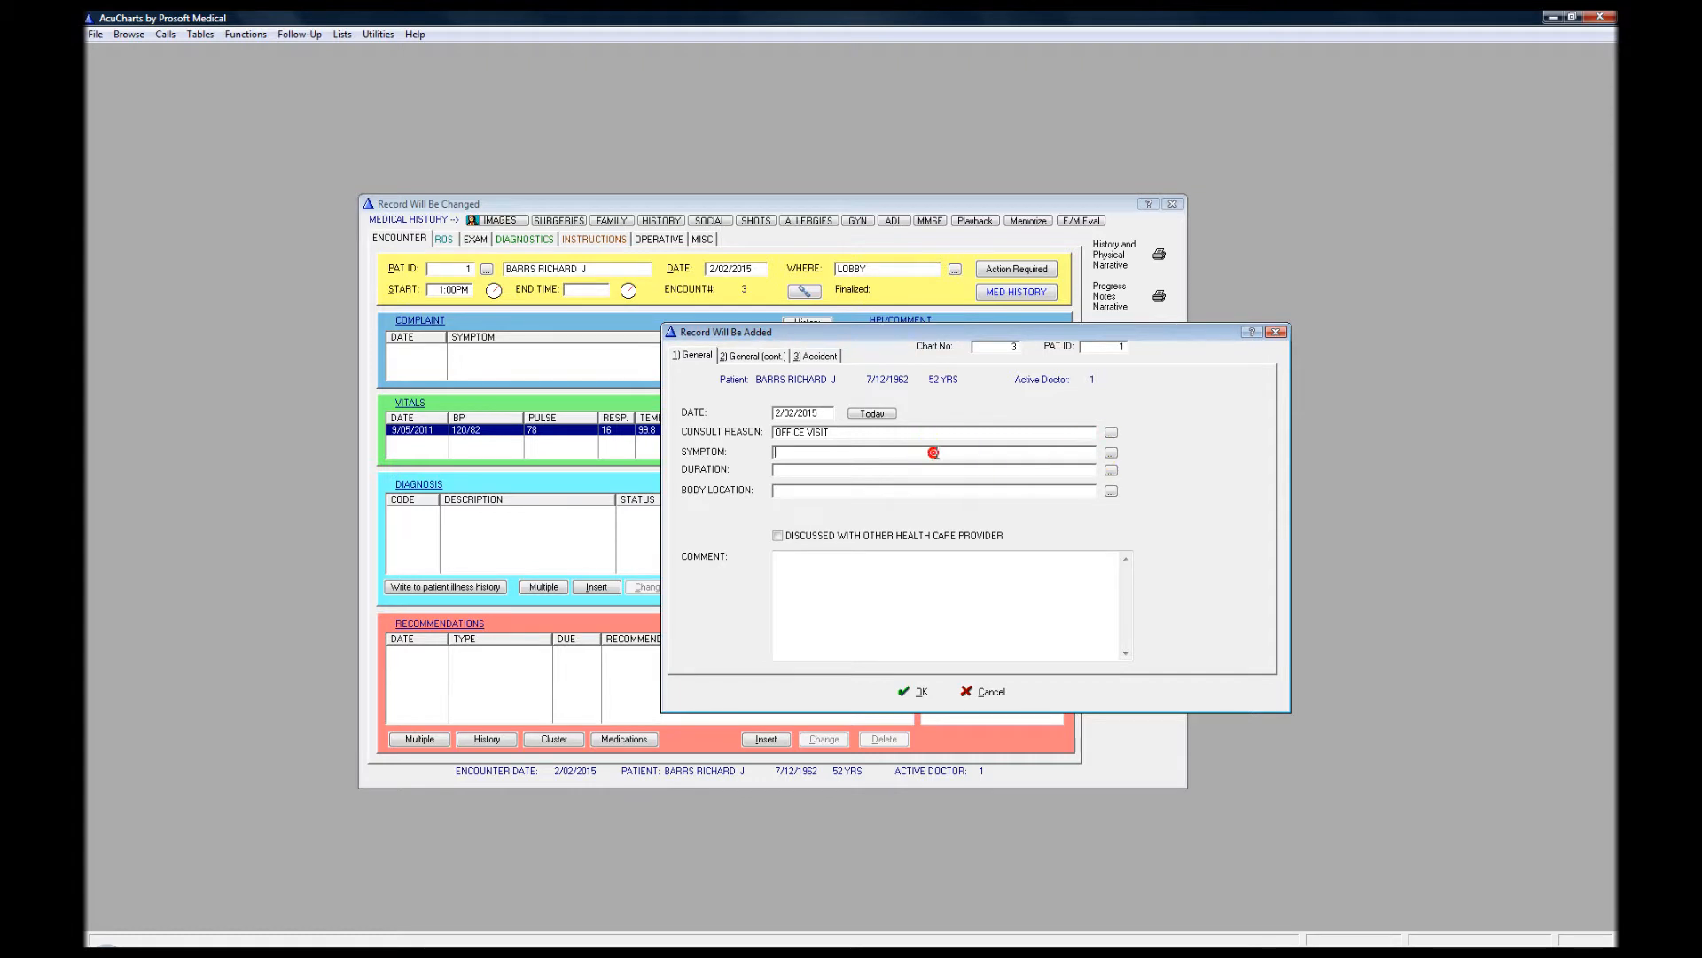
{"action": "left_click", "coordinate": [1111, 453]}
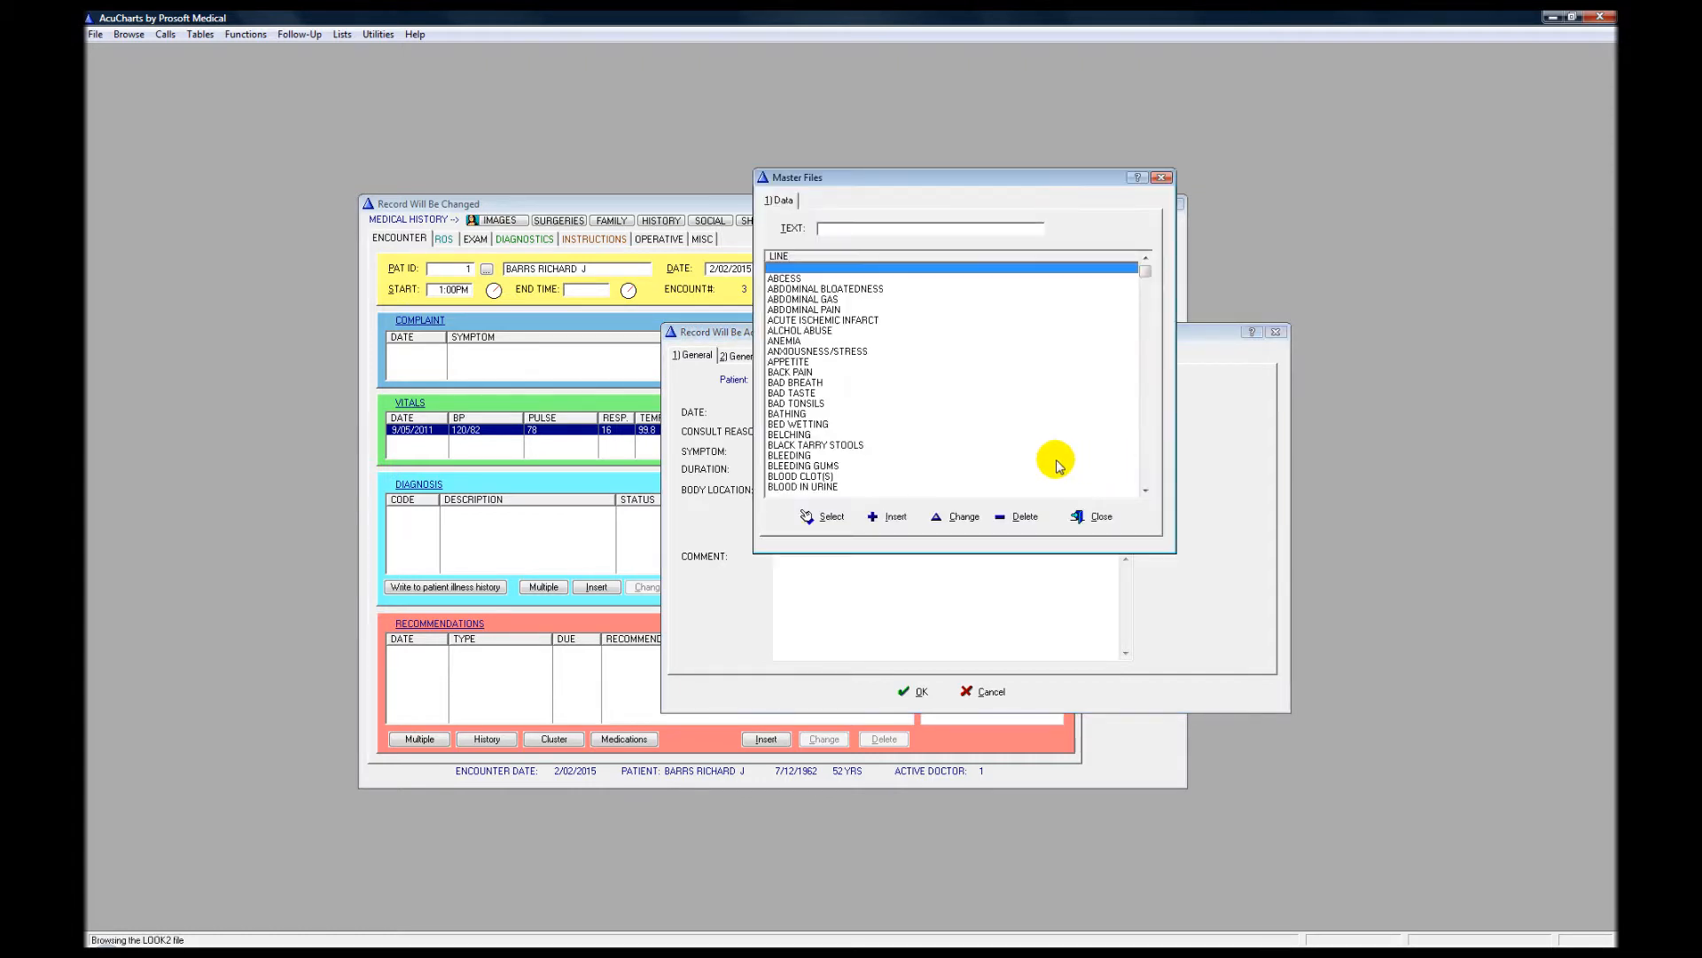
{"action": "left_click", "coordinate": [808, 403]}
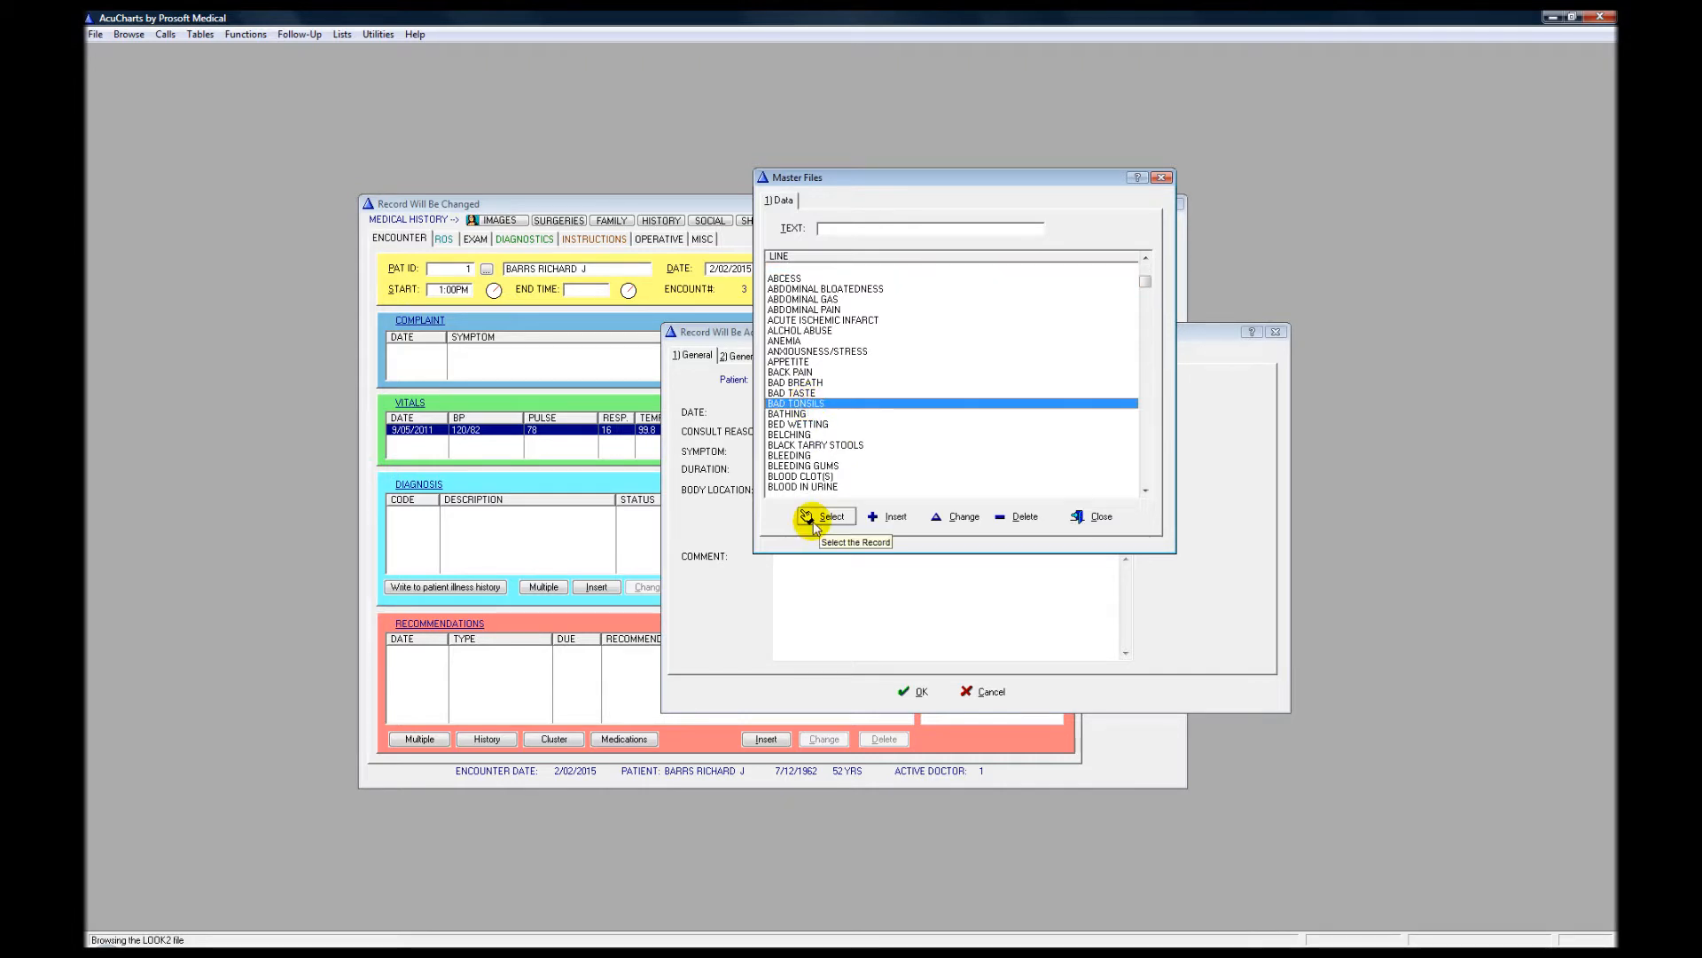
{"action": "left_click", "coordinate": [814, 523]}
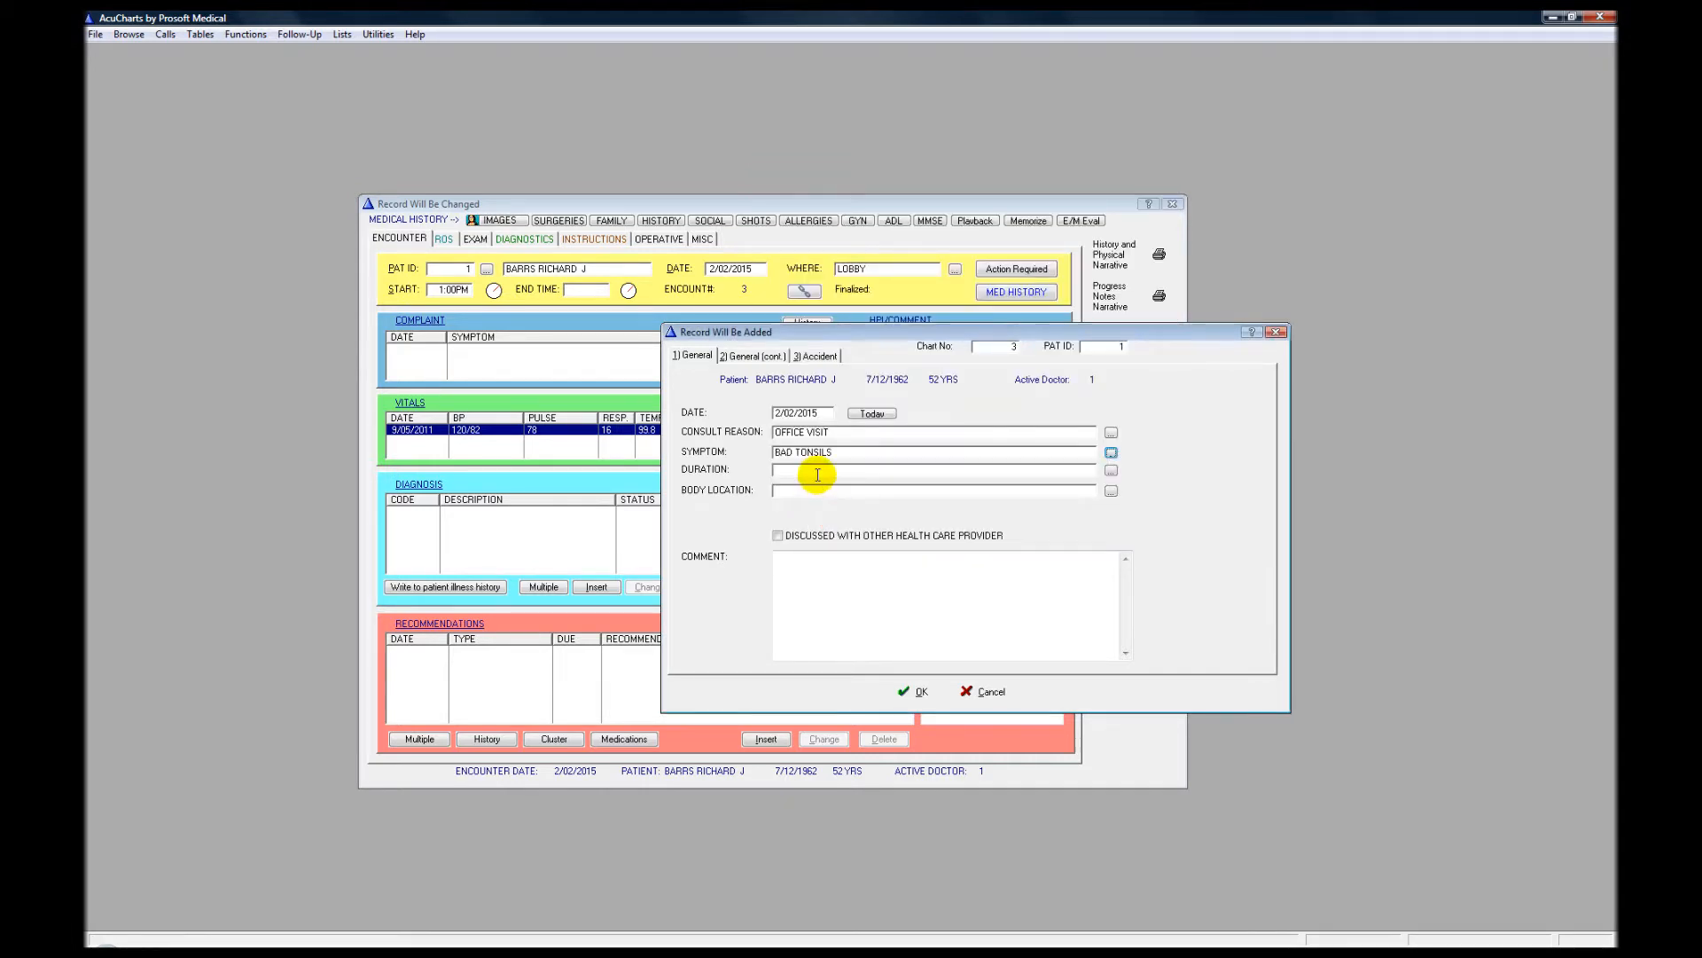
{"action": "left_click", "coordinate": [1112, 472]}
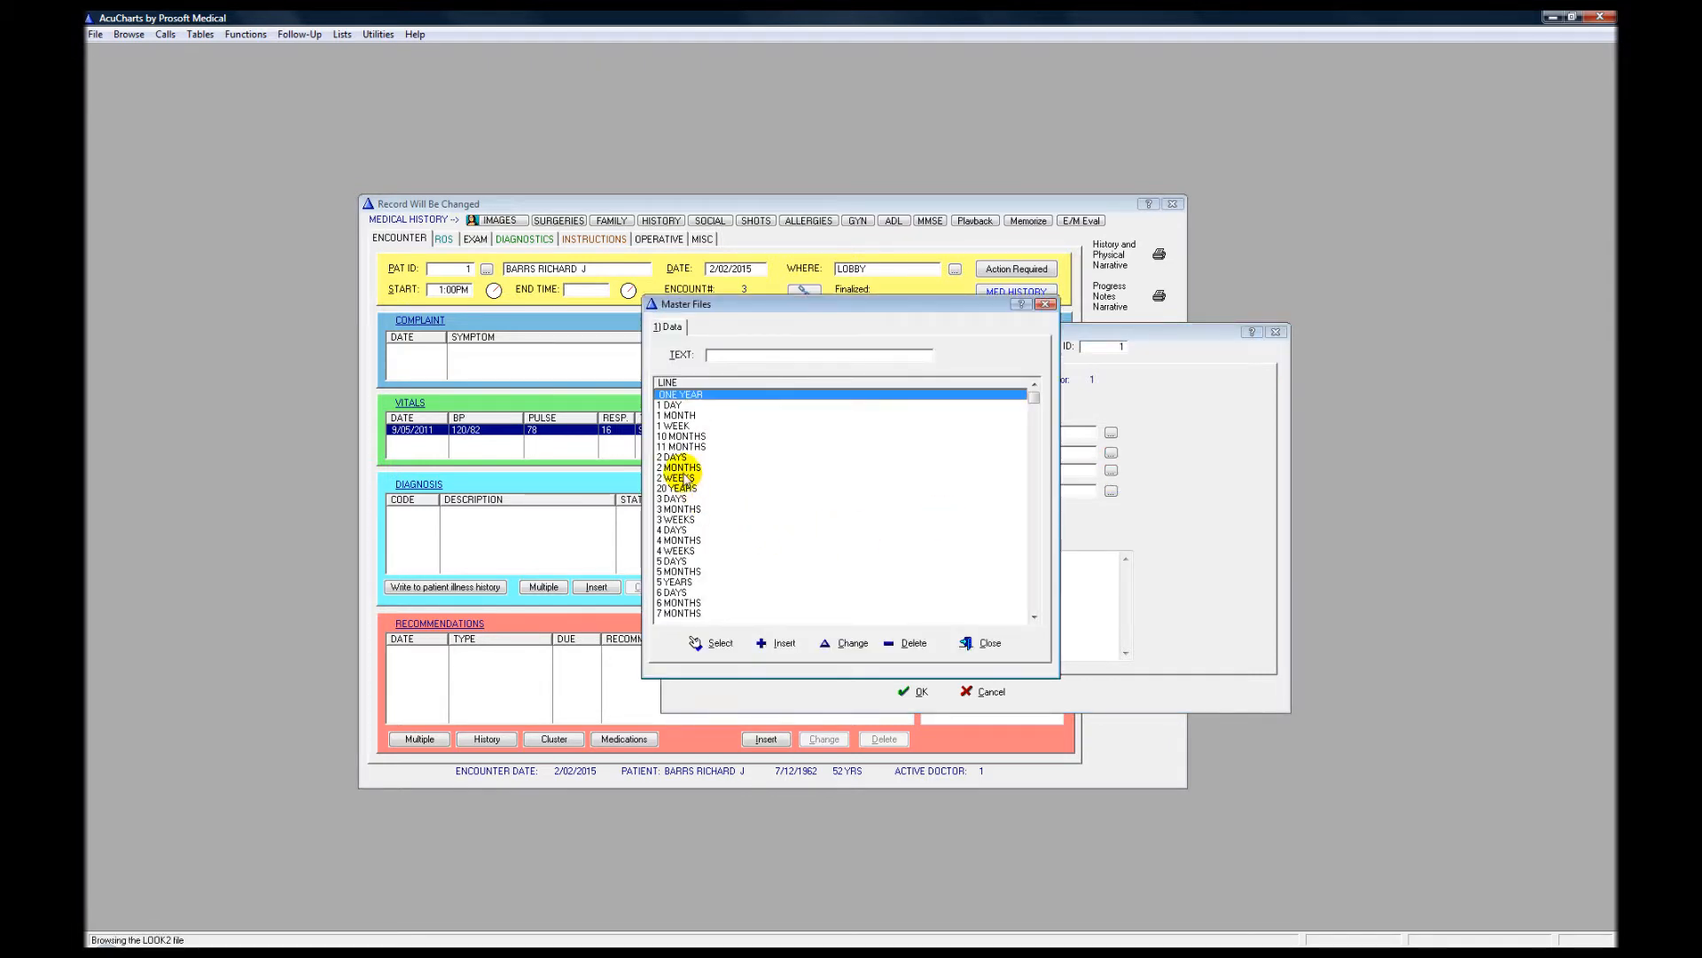
{"action": "left_click", "coordinate": [676, 426]}
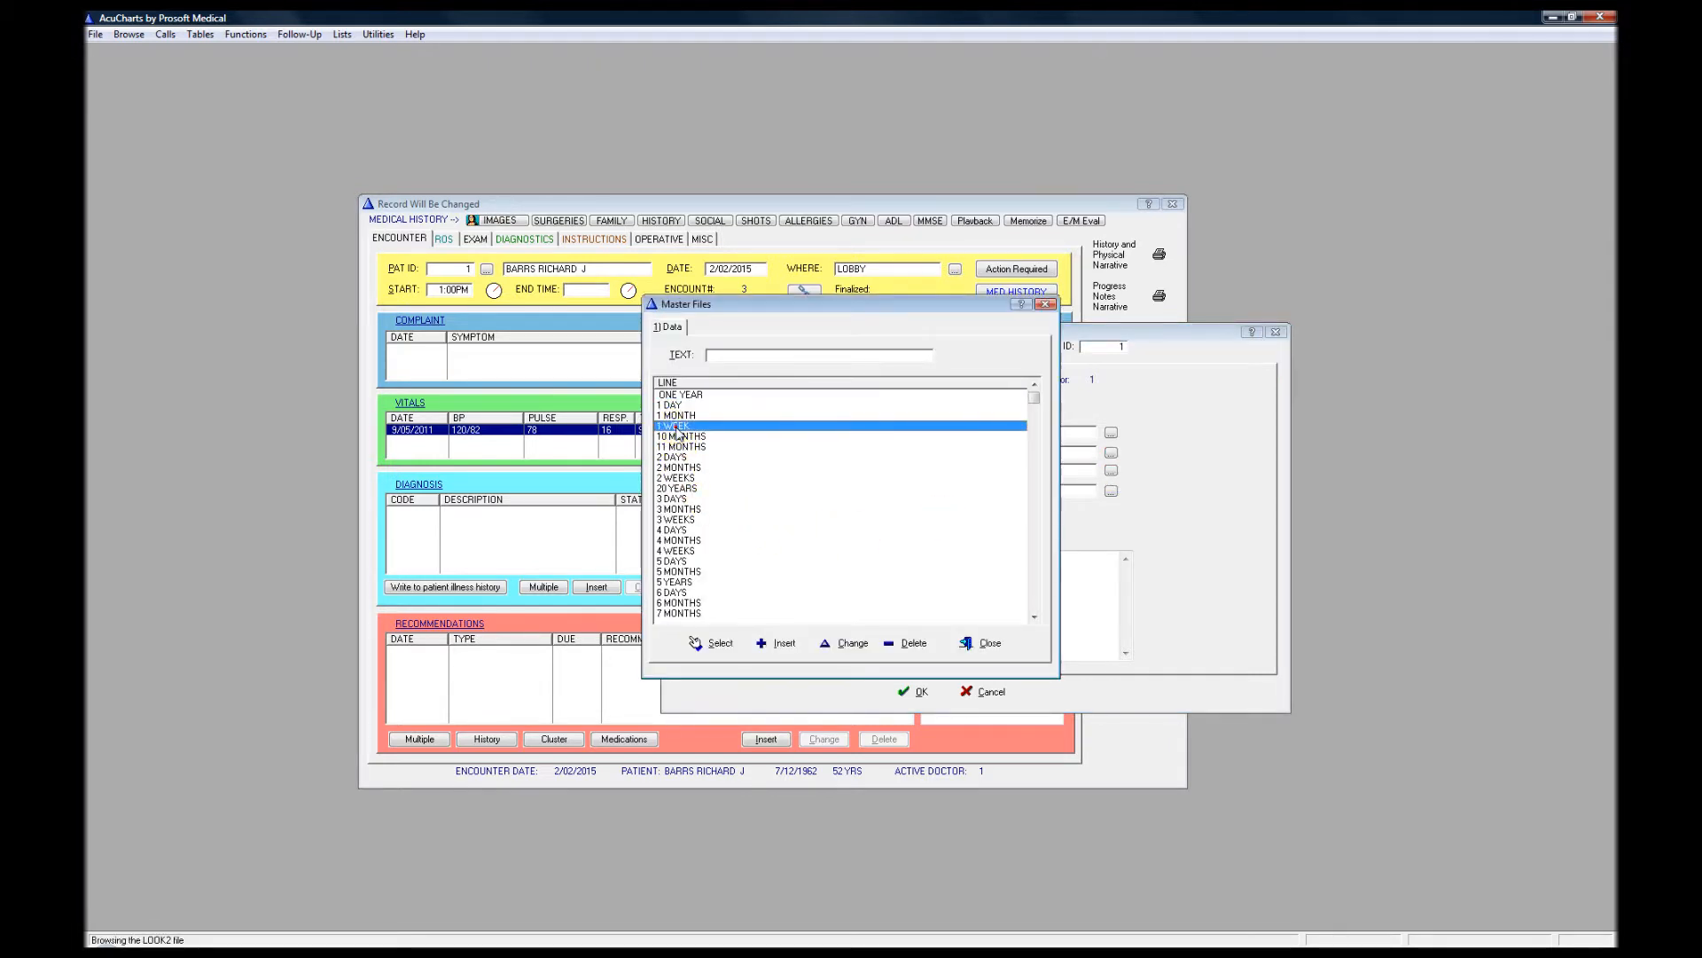
{"action": "left_click", "coordinate": [714, 644]}
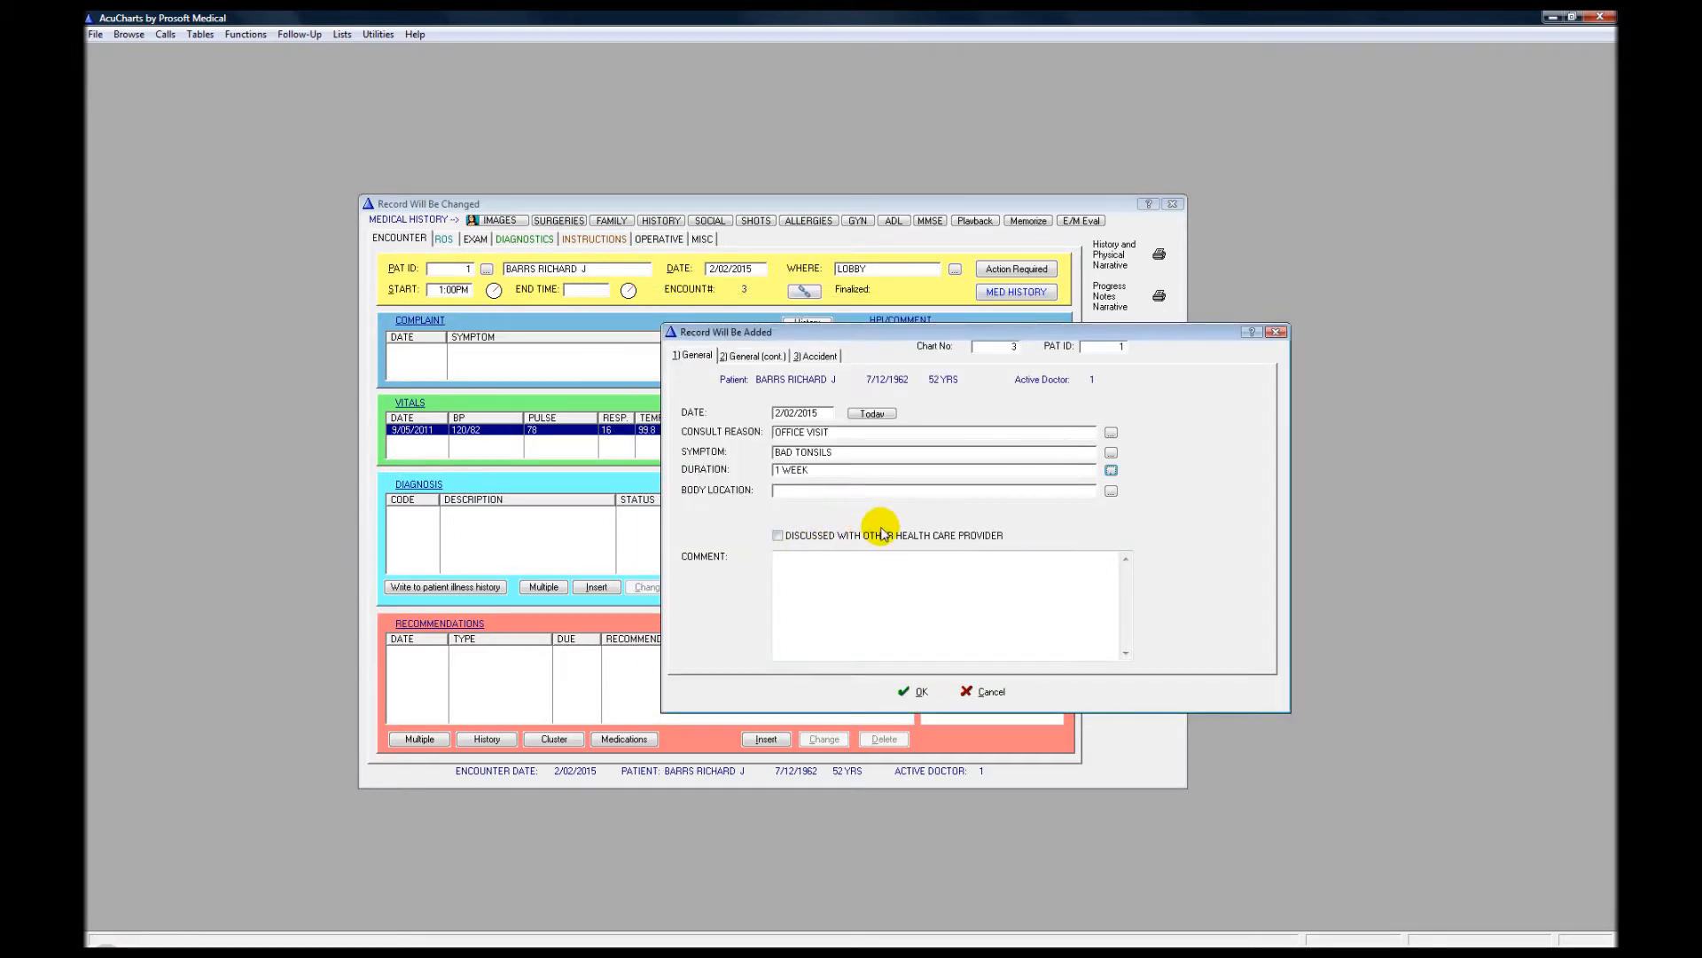
Enter the comment "Or, you can enter your own HPI here.", check the additional general complaint fields and save the complaint record.
{"action": "left_click", "coordinate": [858, 568]}
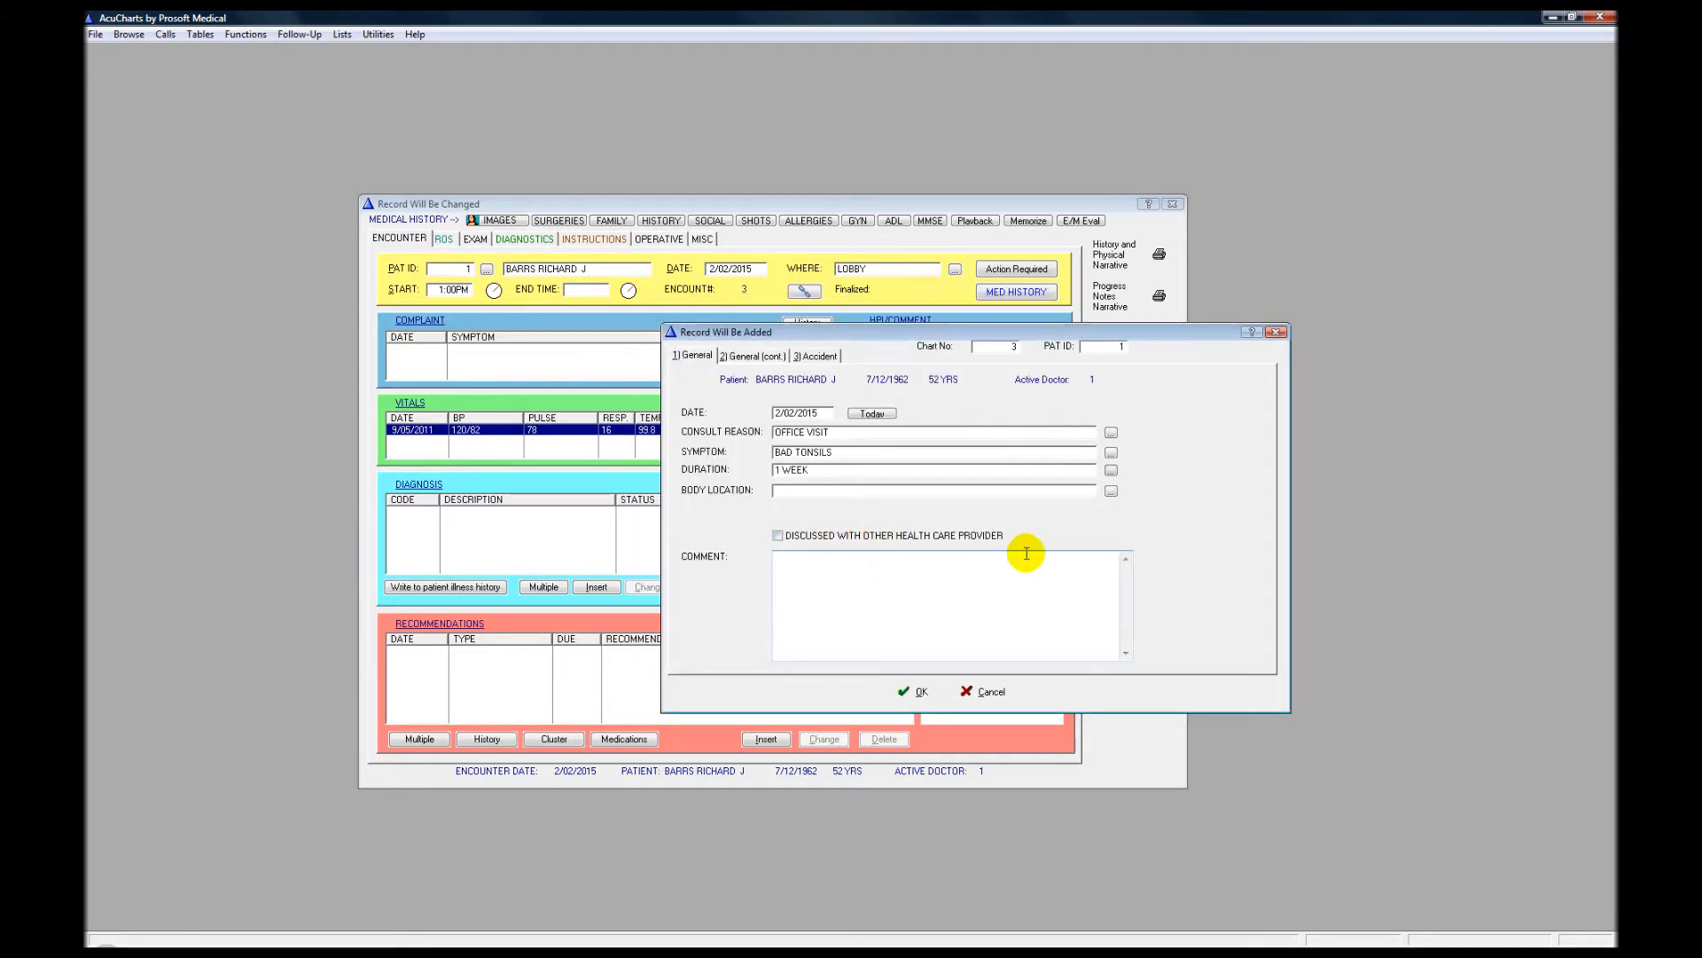
{"action": "type", "text": "O"}
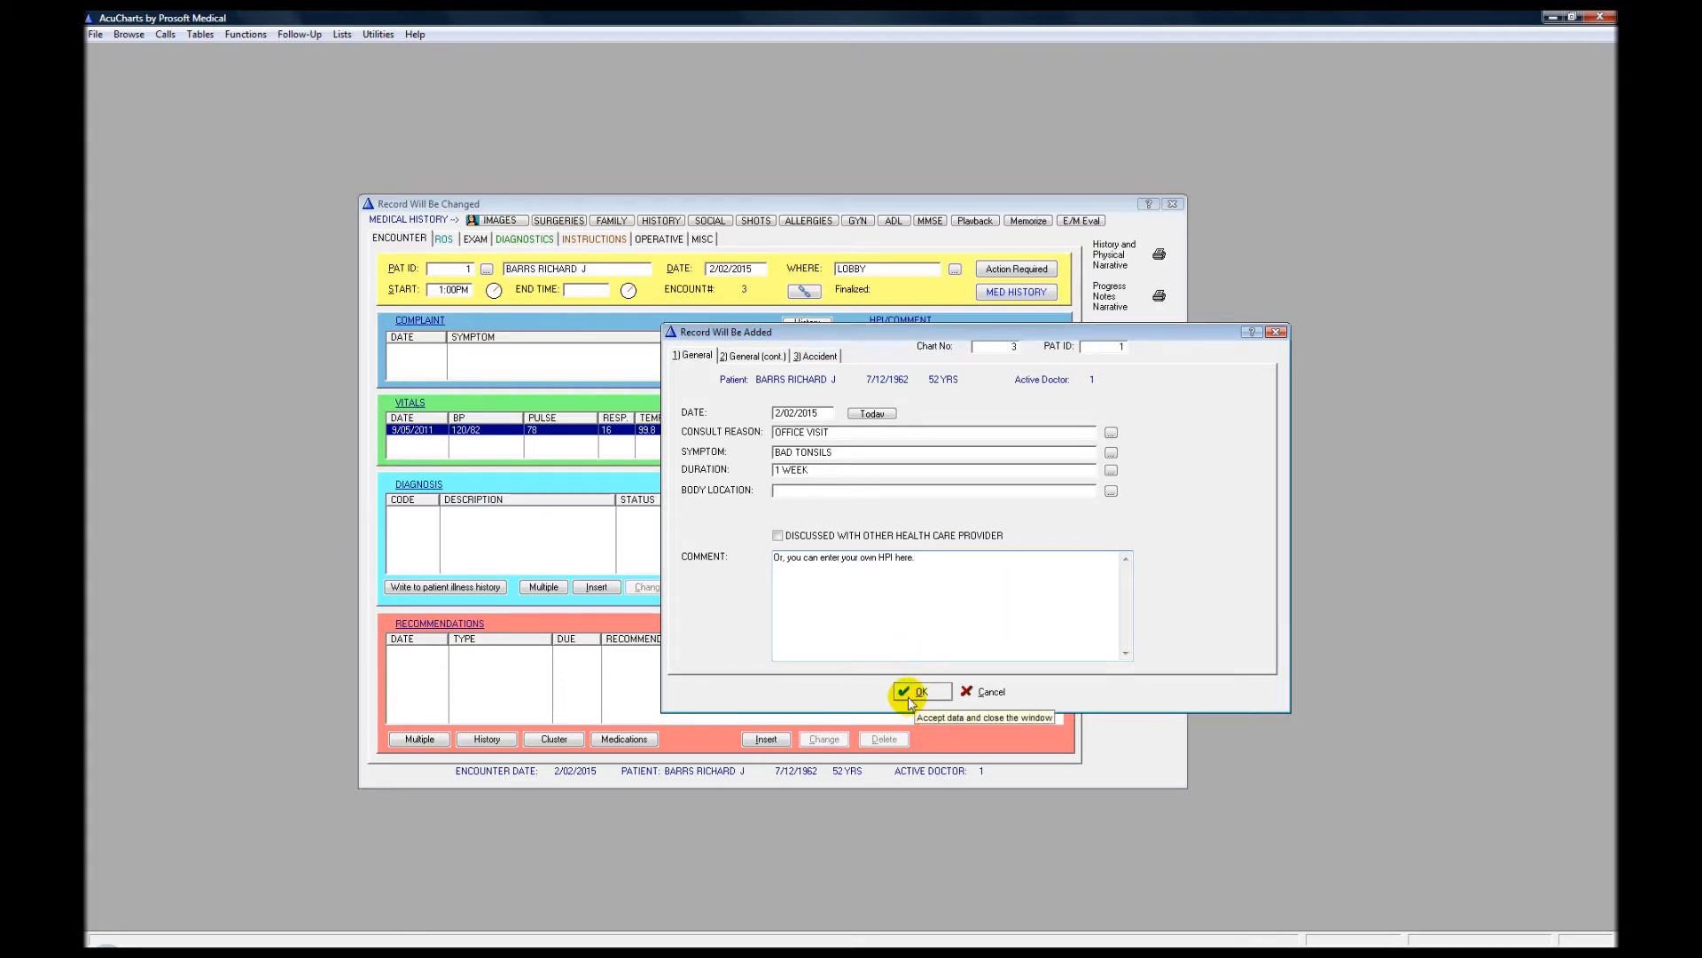
{"action": "left_click", "coordinate": [754, 357]}
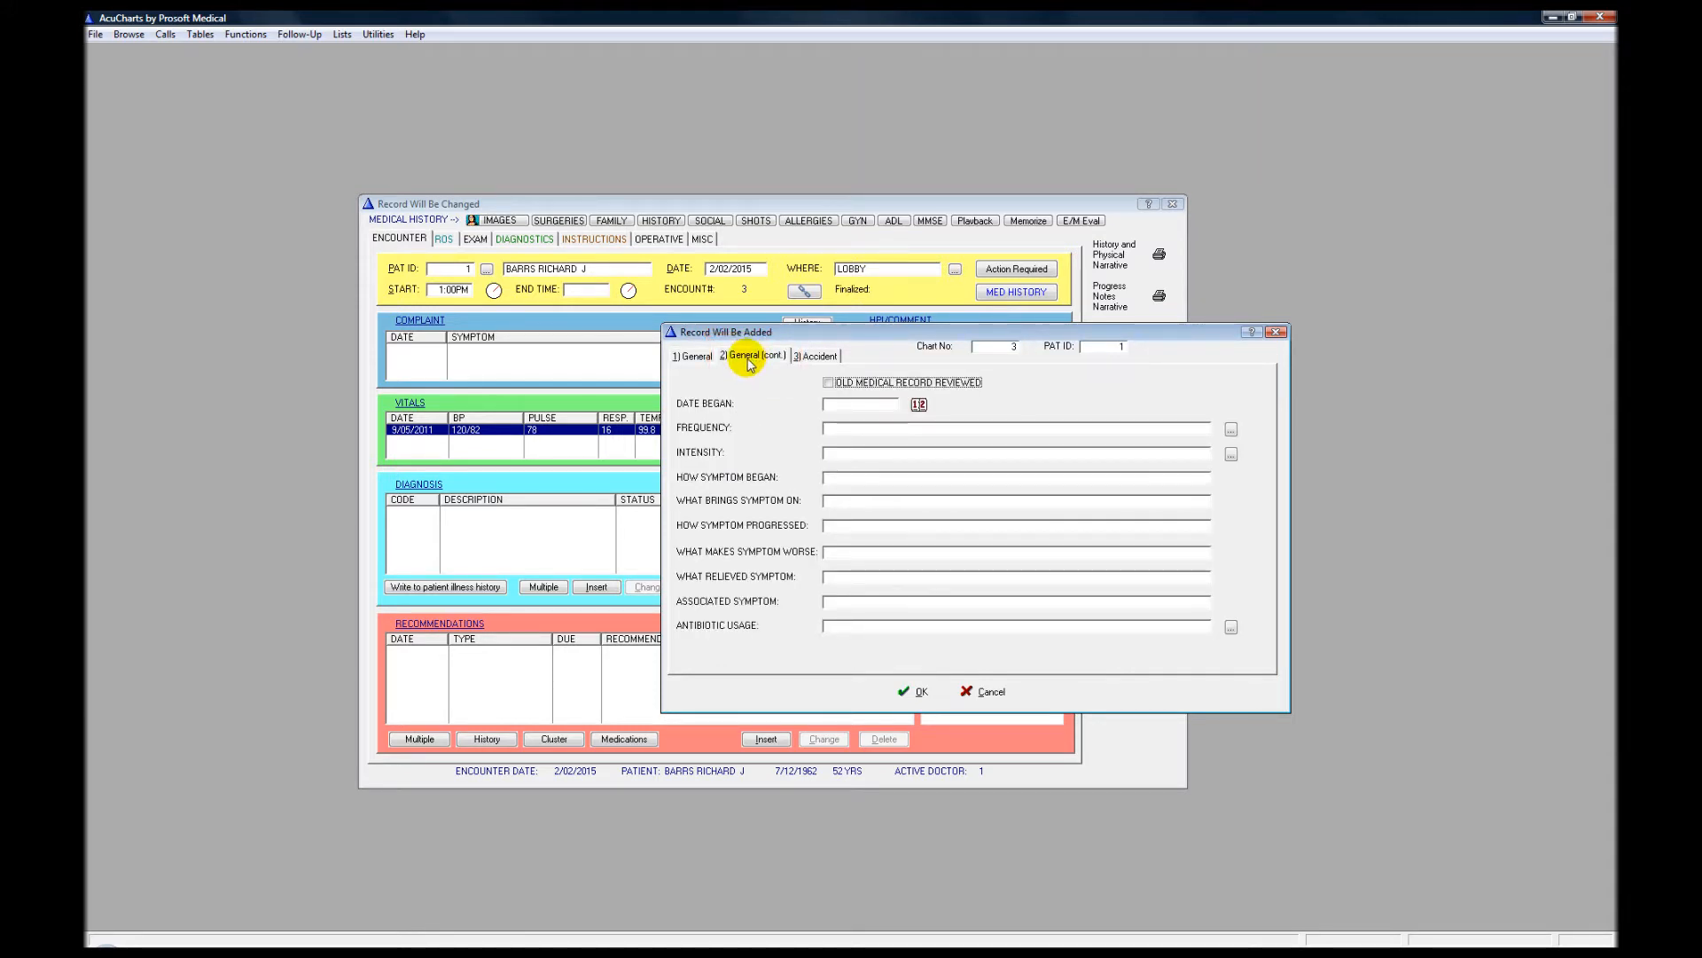
{"action": "left_click", "coordinate": [694, 358]}
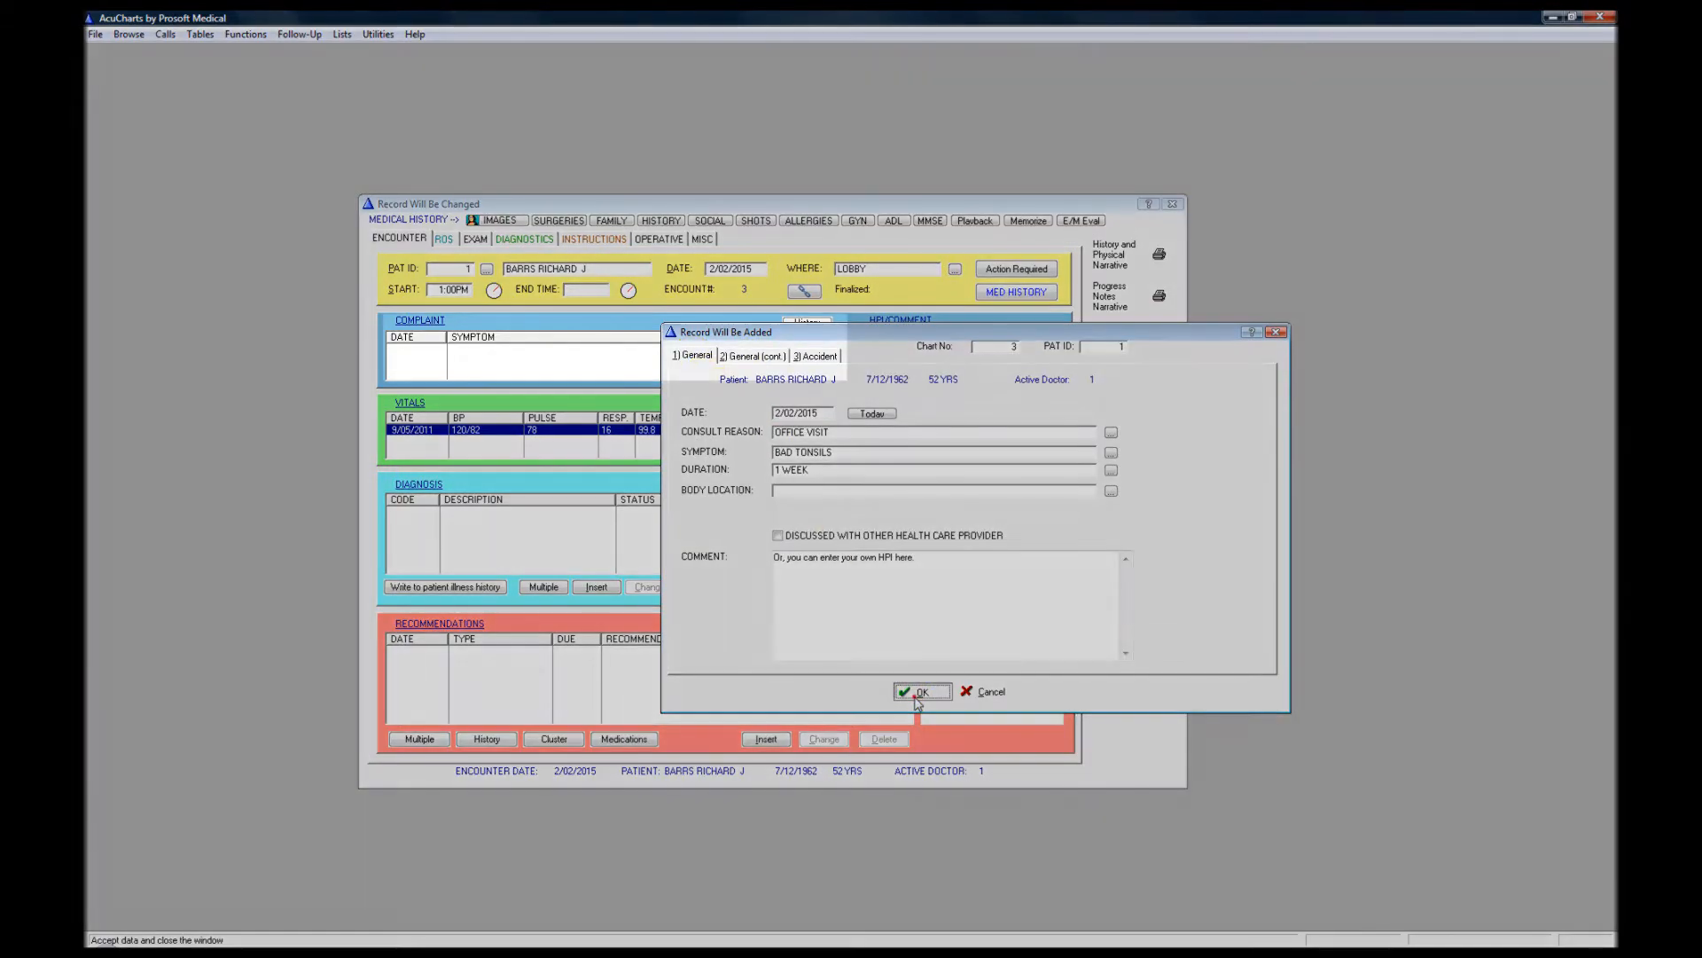
{"action": "left_click", "coordinate": [918, 700]}
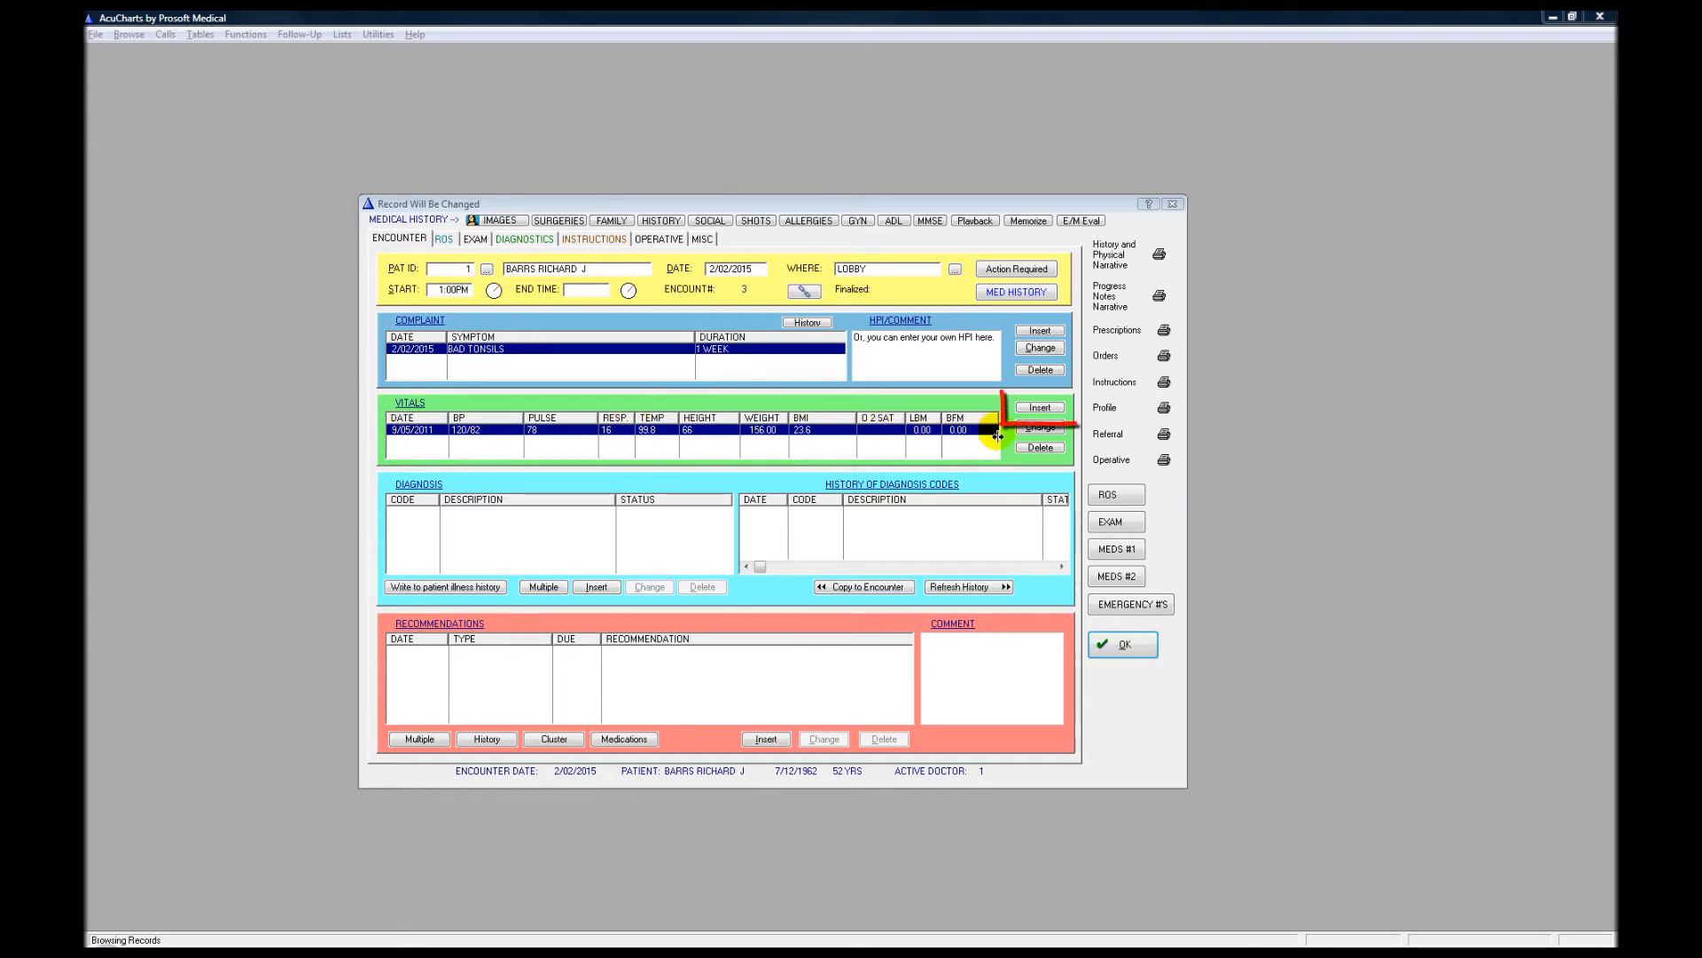
Start a new vitals record for the encounter and stamp it with the current time.
{"action": "left_click", "coordinate": [1040, 407]}
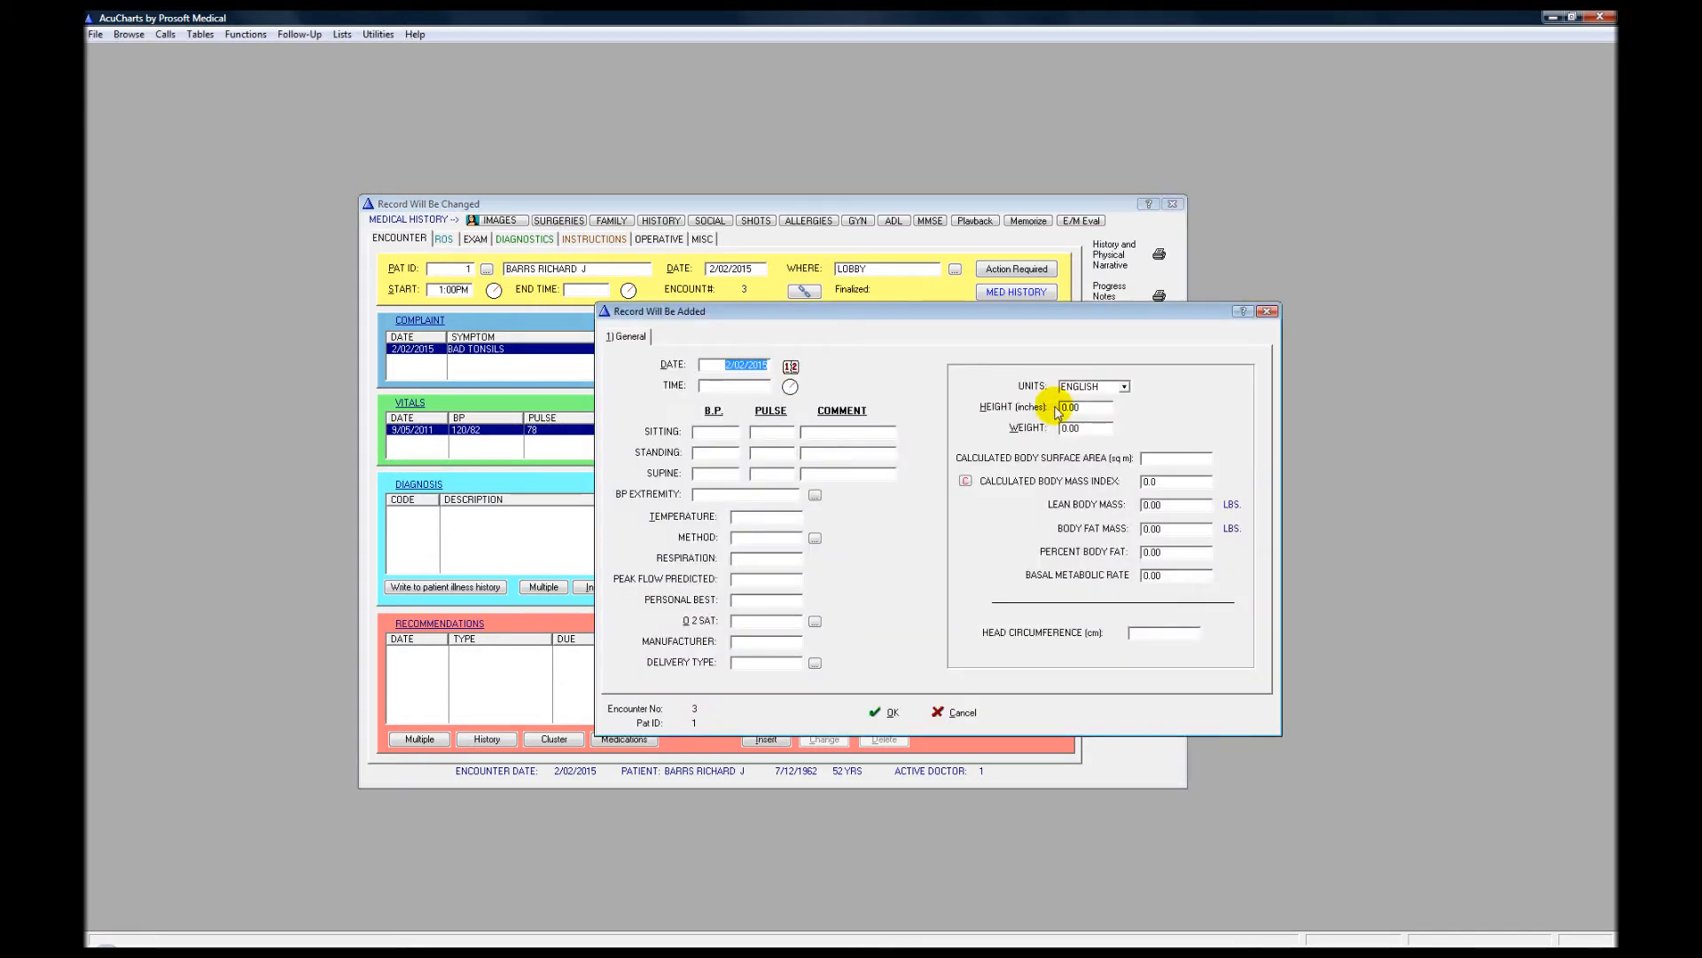
{"action": "left_click", "coordinate": [744, 384]}
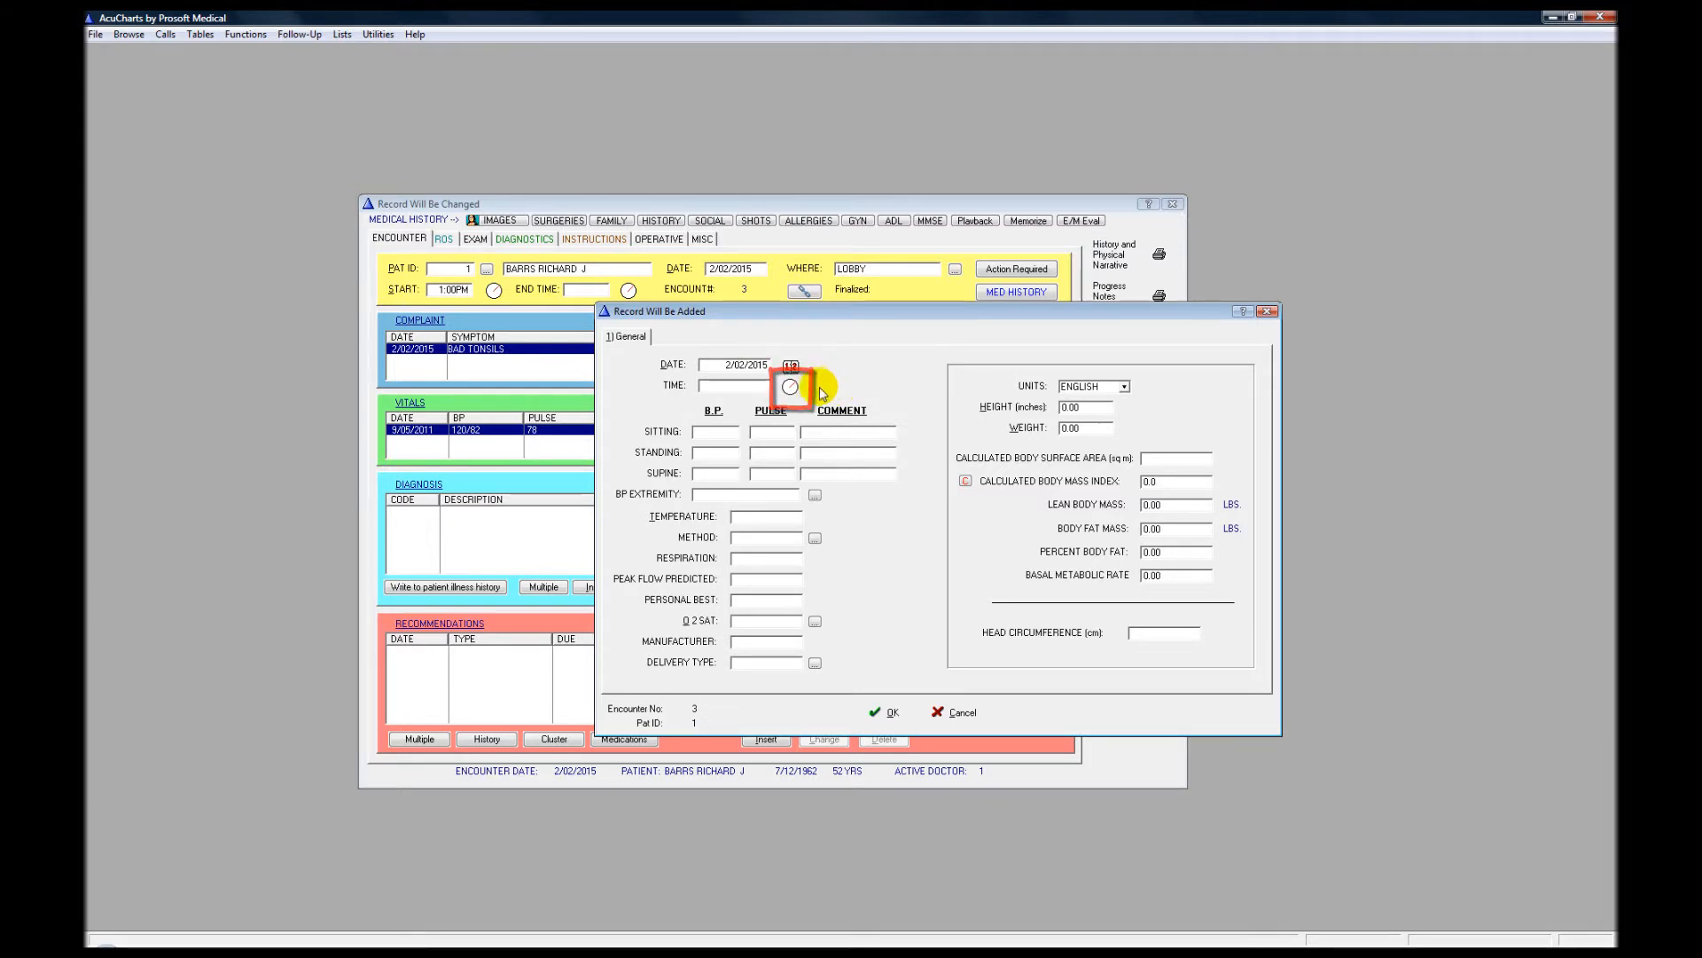
{"action": "left_click", "coordinate": [790, 387]}
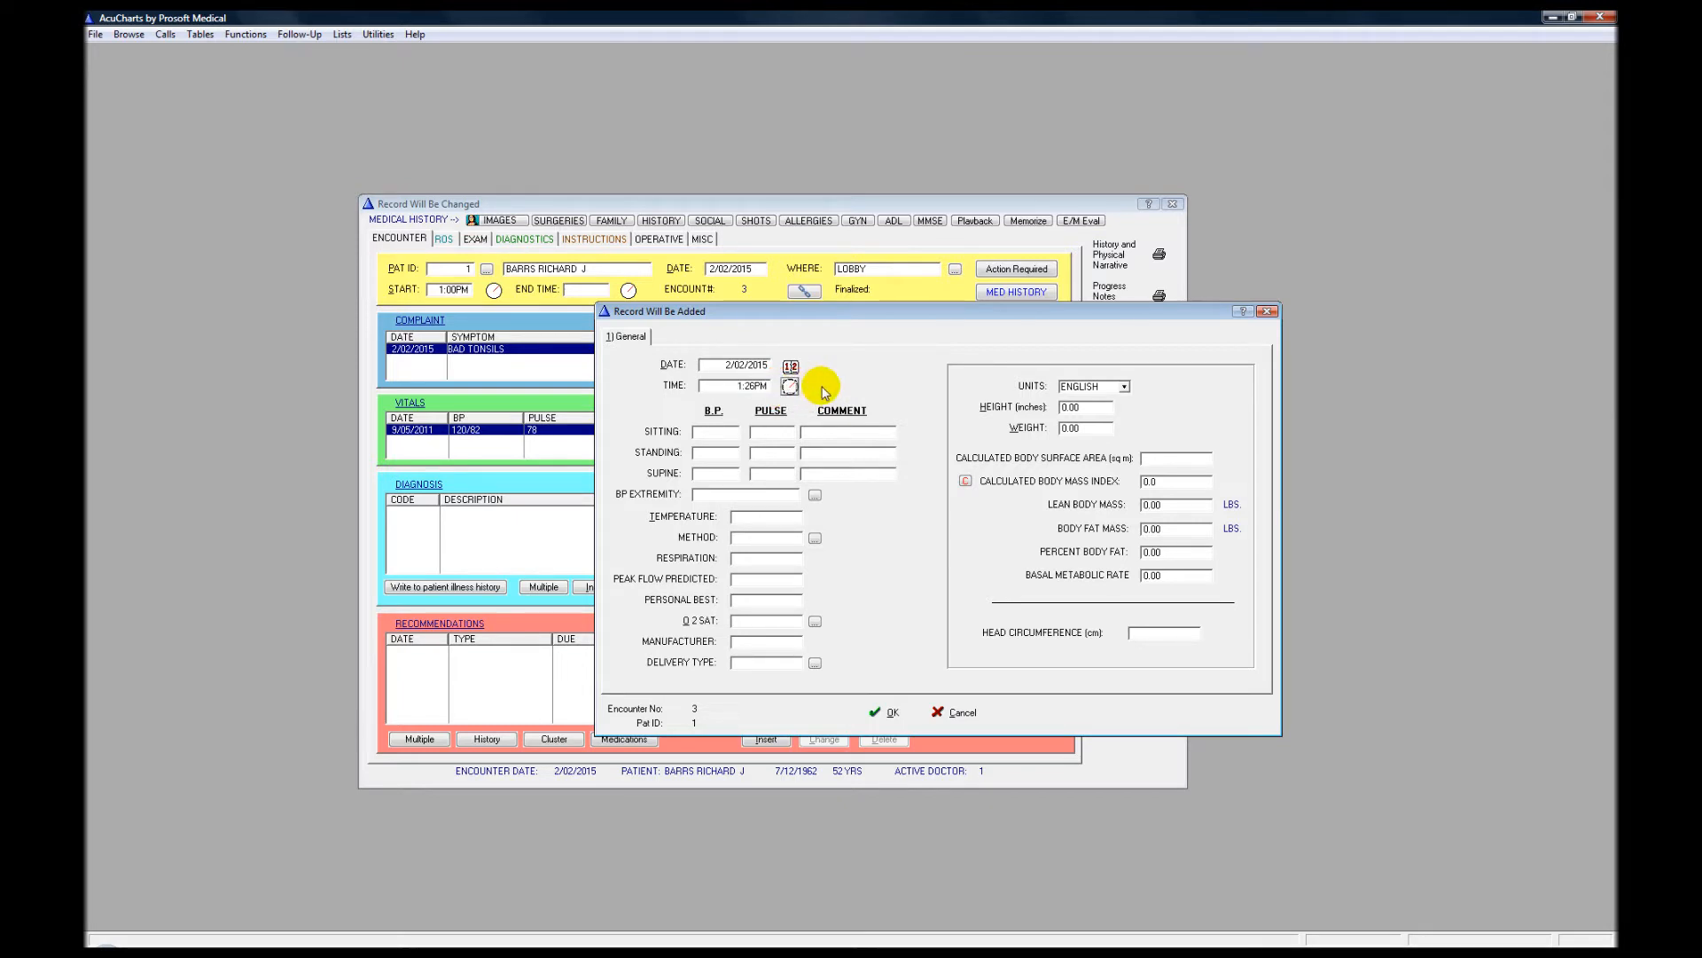
Record a sitting blood pressure of 120/80 and pulse of 62, with RIGHT UPPER ARM as the BP extremity.
{"action": "left_click", "coordinate": [733, 433]}
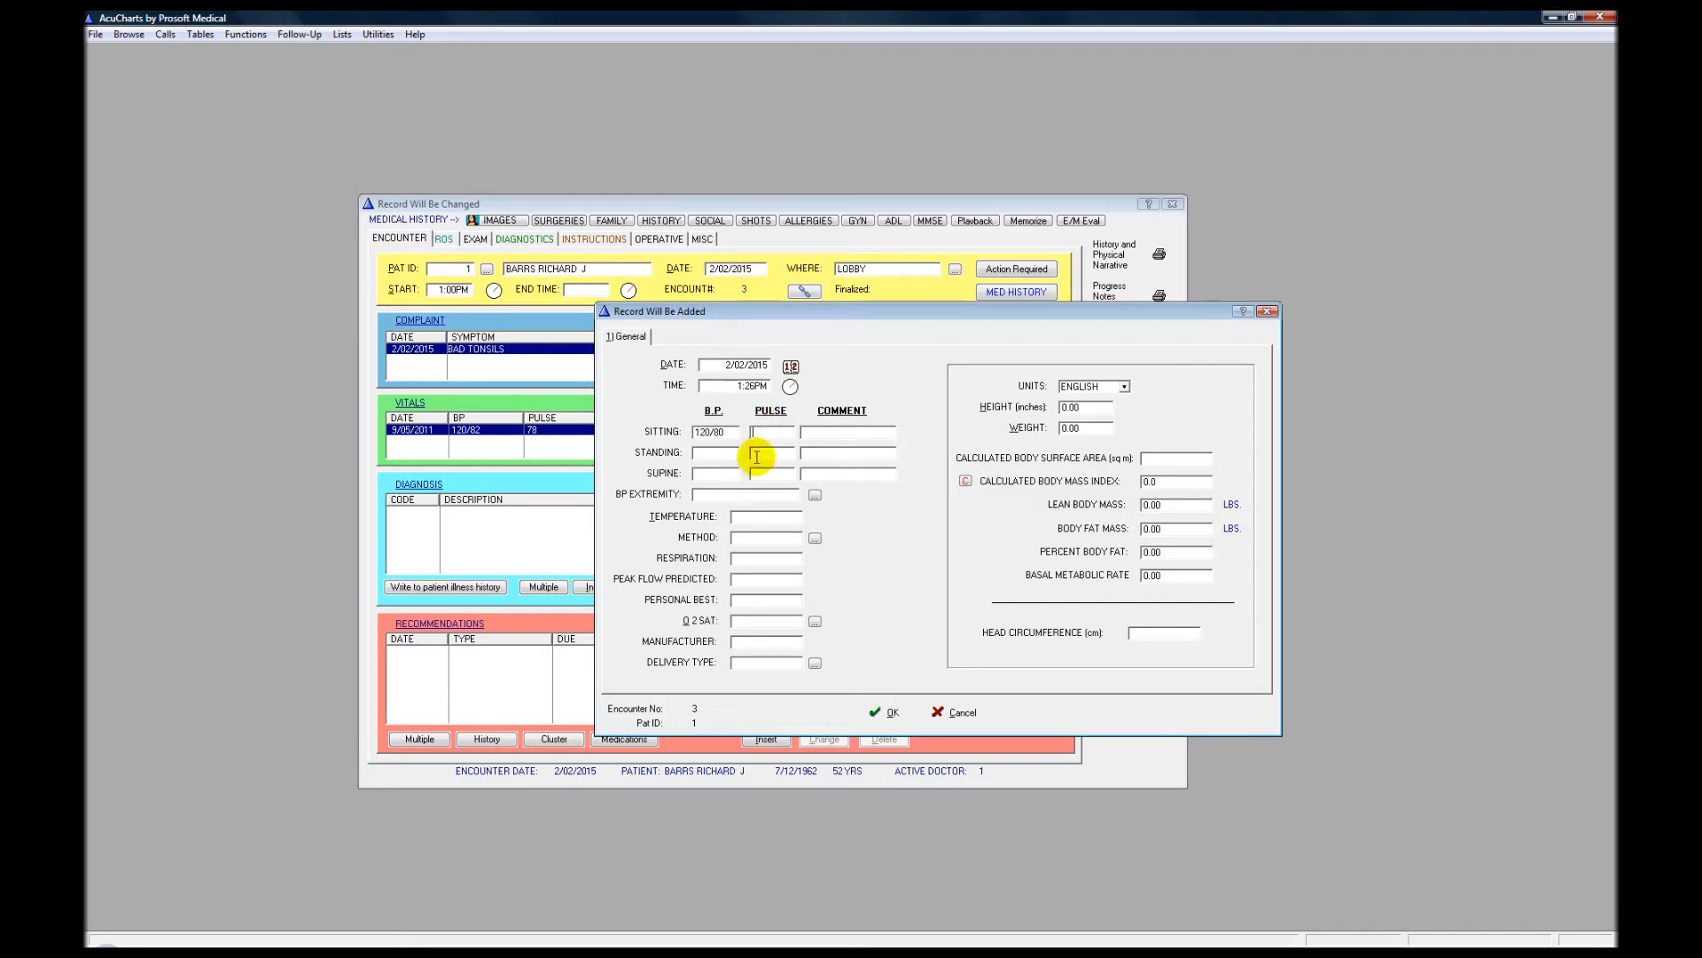
{"action": "left_click", "coordinate": [759, 519]}
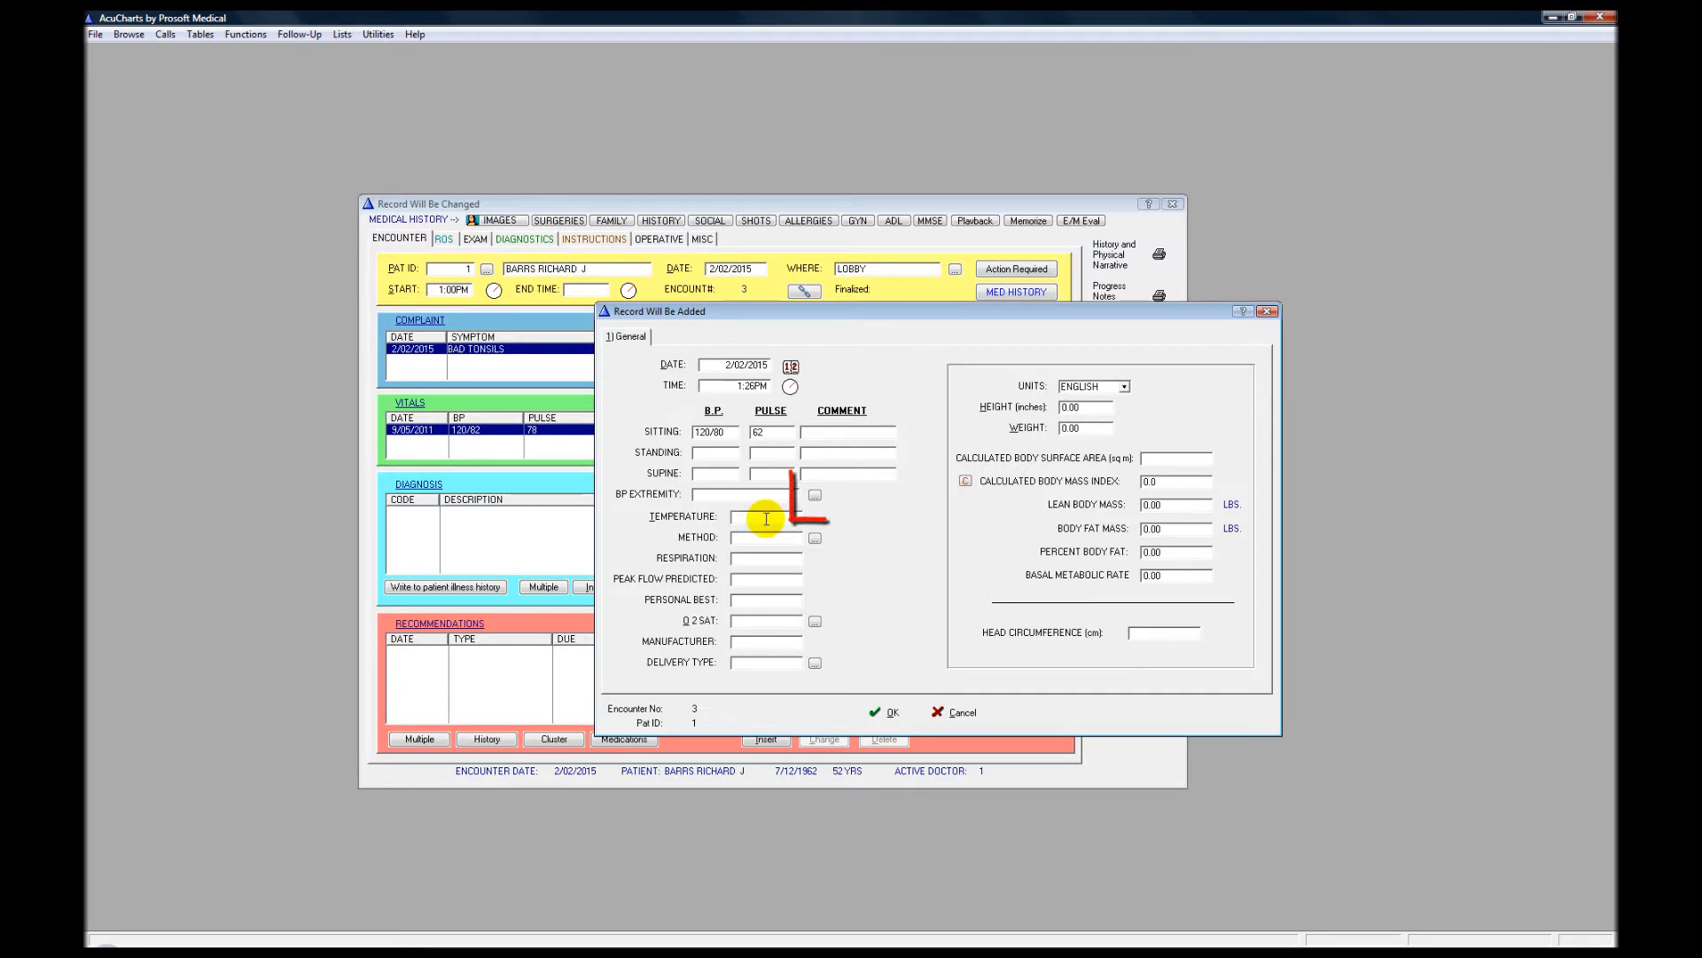
{"action": "left_click", "coordinate": [815, 495]}
{"action": "double_click", "coordinate": [696, 439]}
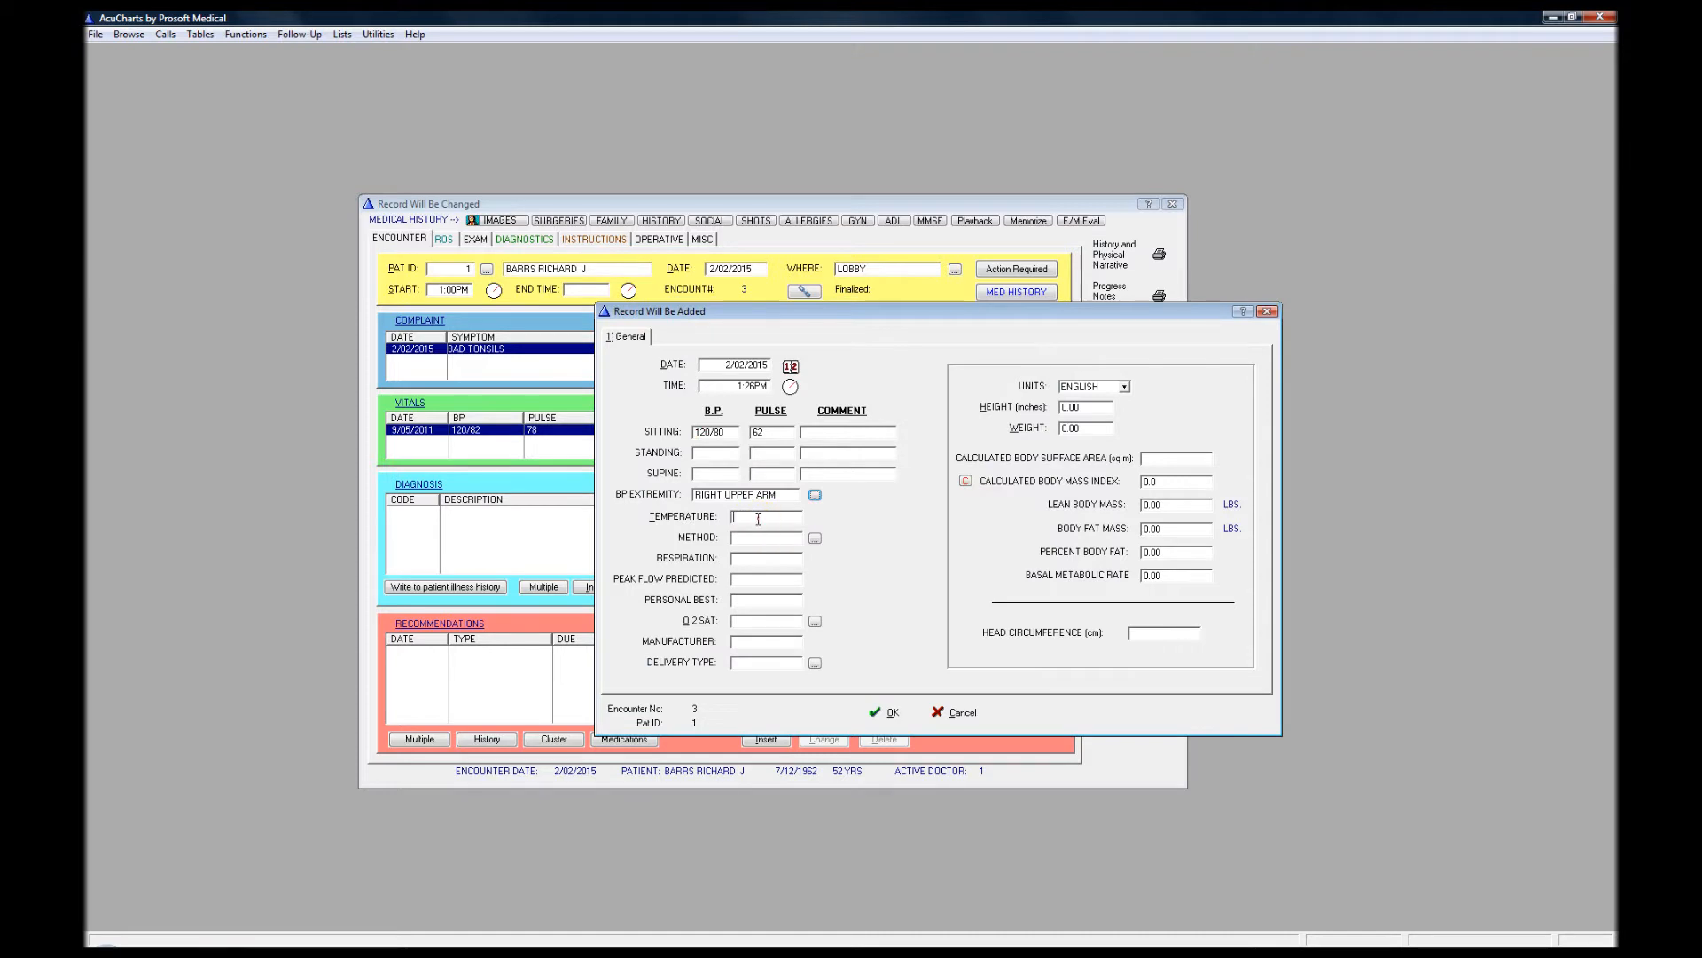
Record a temperature of 99 with the ORAL method and a respiration of 16.
{"action": "left_click", "coordinate": [758, 519]}
{"action": "type", "text": "99"}
{"action": "left_click", "coordinate": [814, 538]}
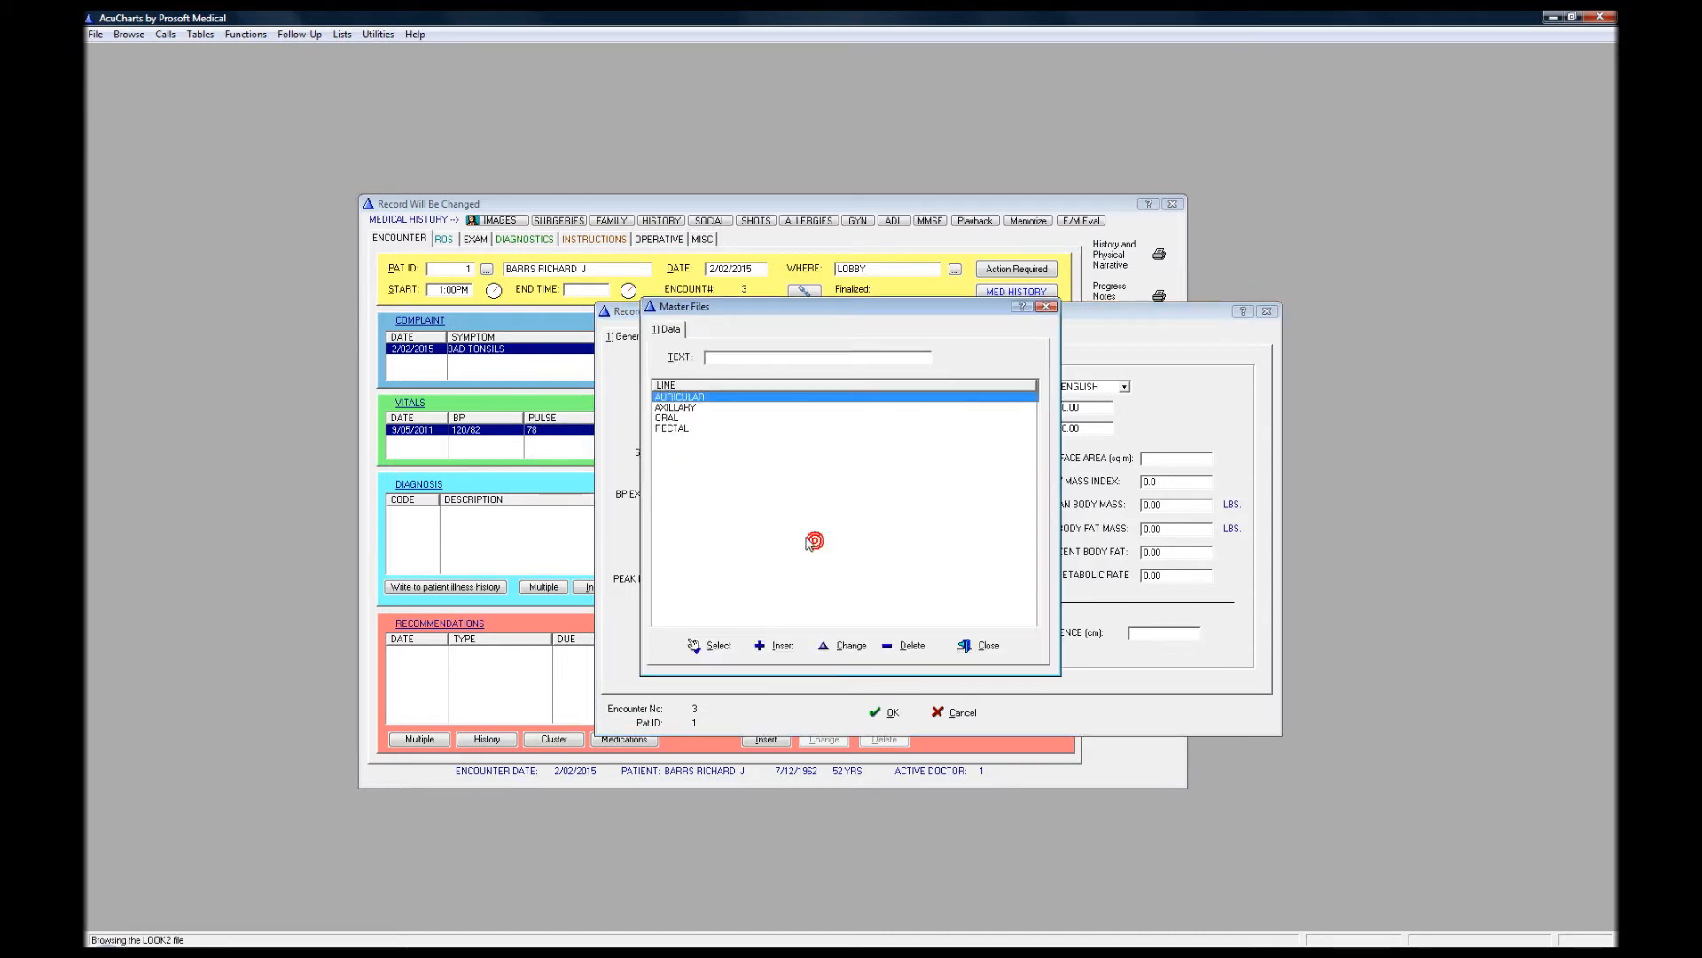
{"action": "double_click", "coordinate": [671, 418]}
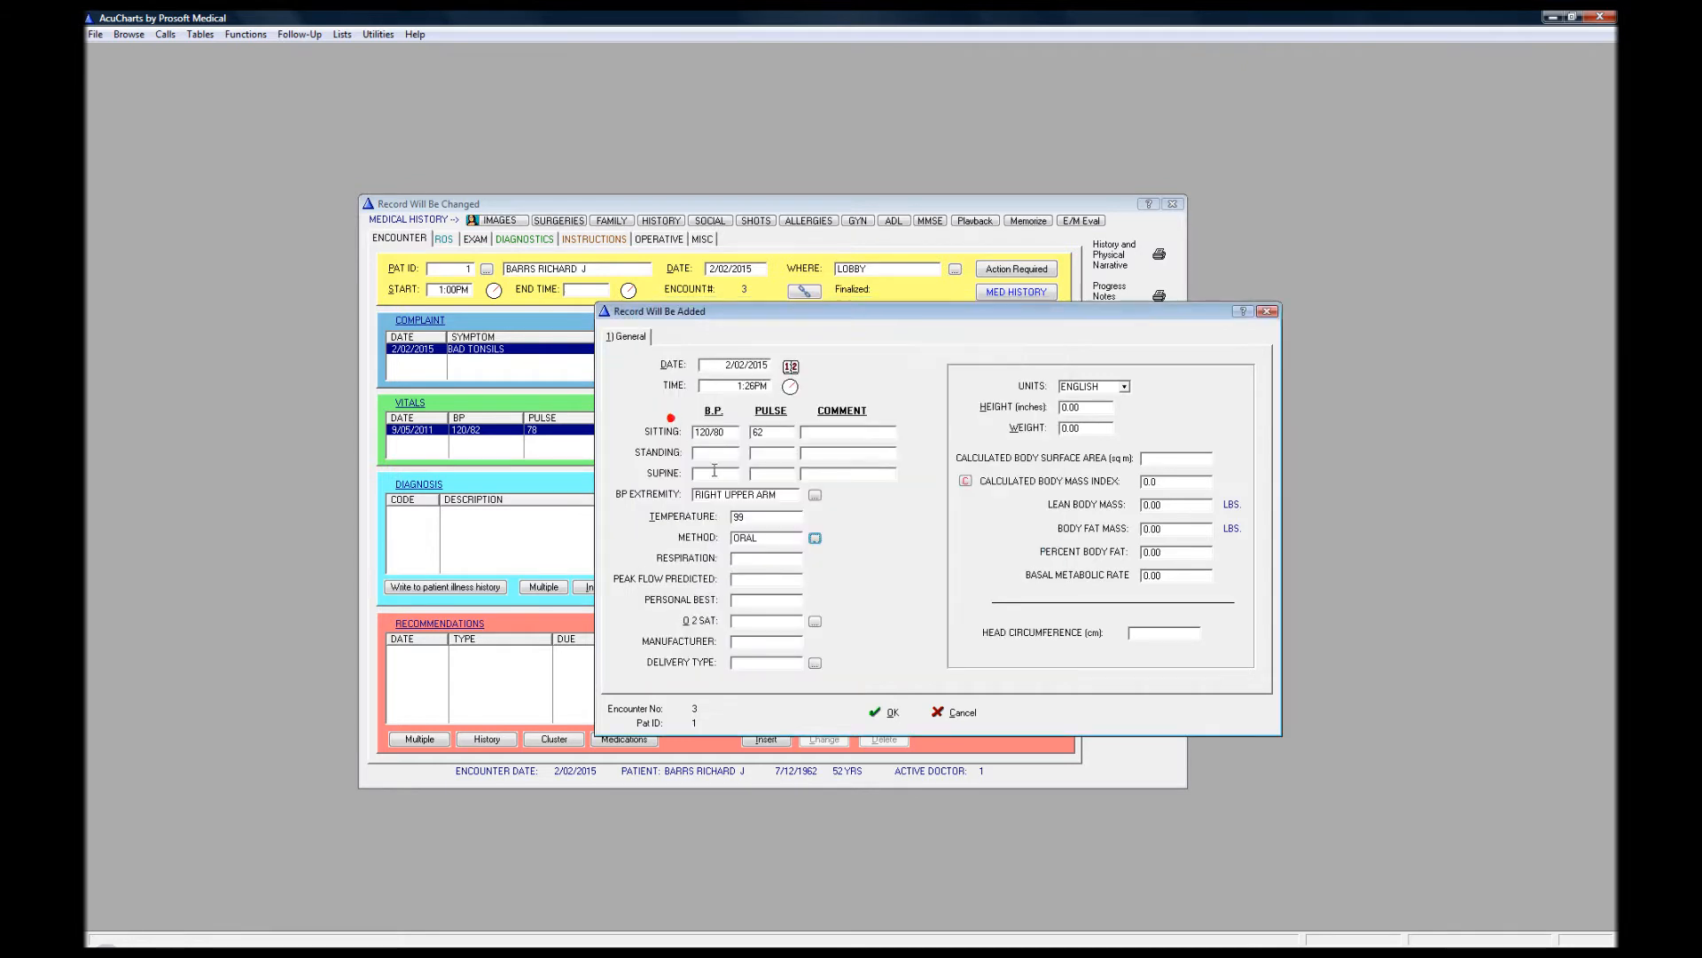
{"action": "left_click", "coordinate": [763, 558]}
{"action": "type", "text": "16"}
Set the height to 66 inches and the weight to 185, and check the calculated body mass index.
{"action": "left_click", "coordinate": [1071, 409]}
{"action": "double_click", "coordinate": [1070, 409]}
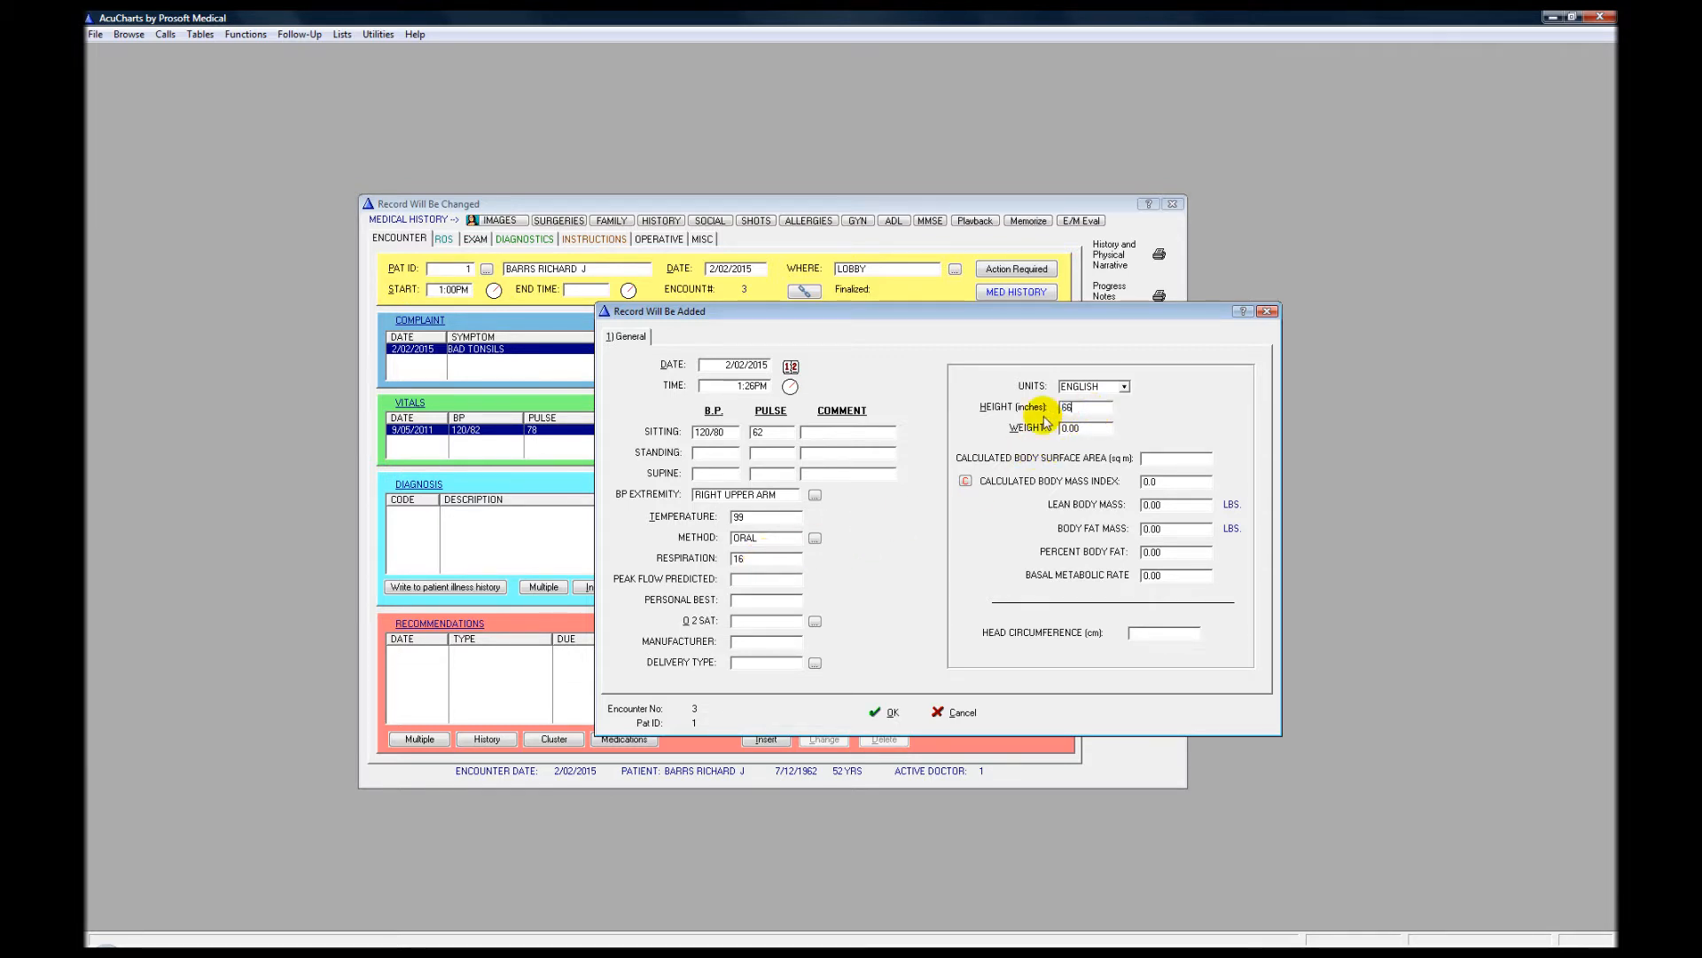
{"action": "key", "text": "Tab"}
{"action": "key", "text": "Tab"}
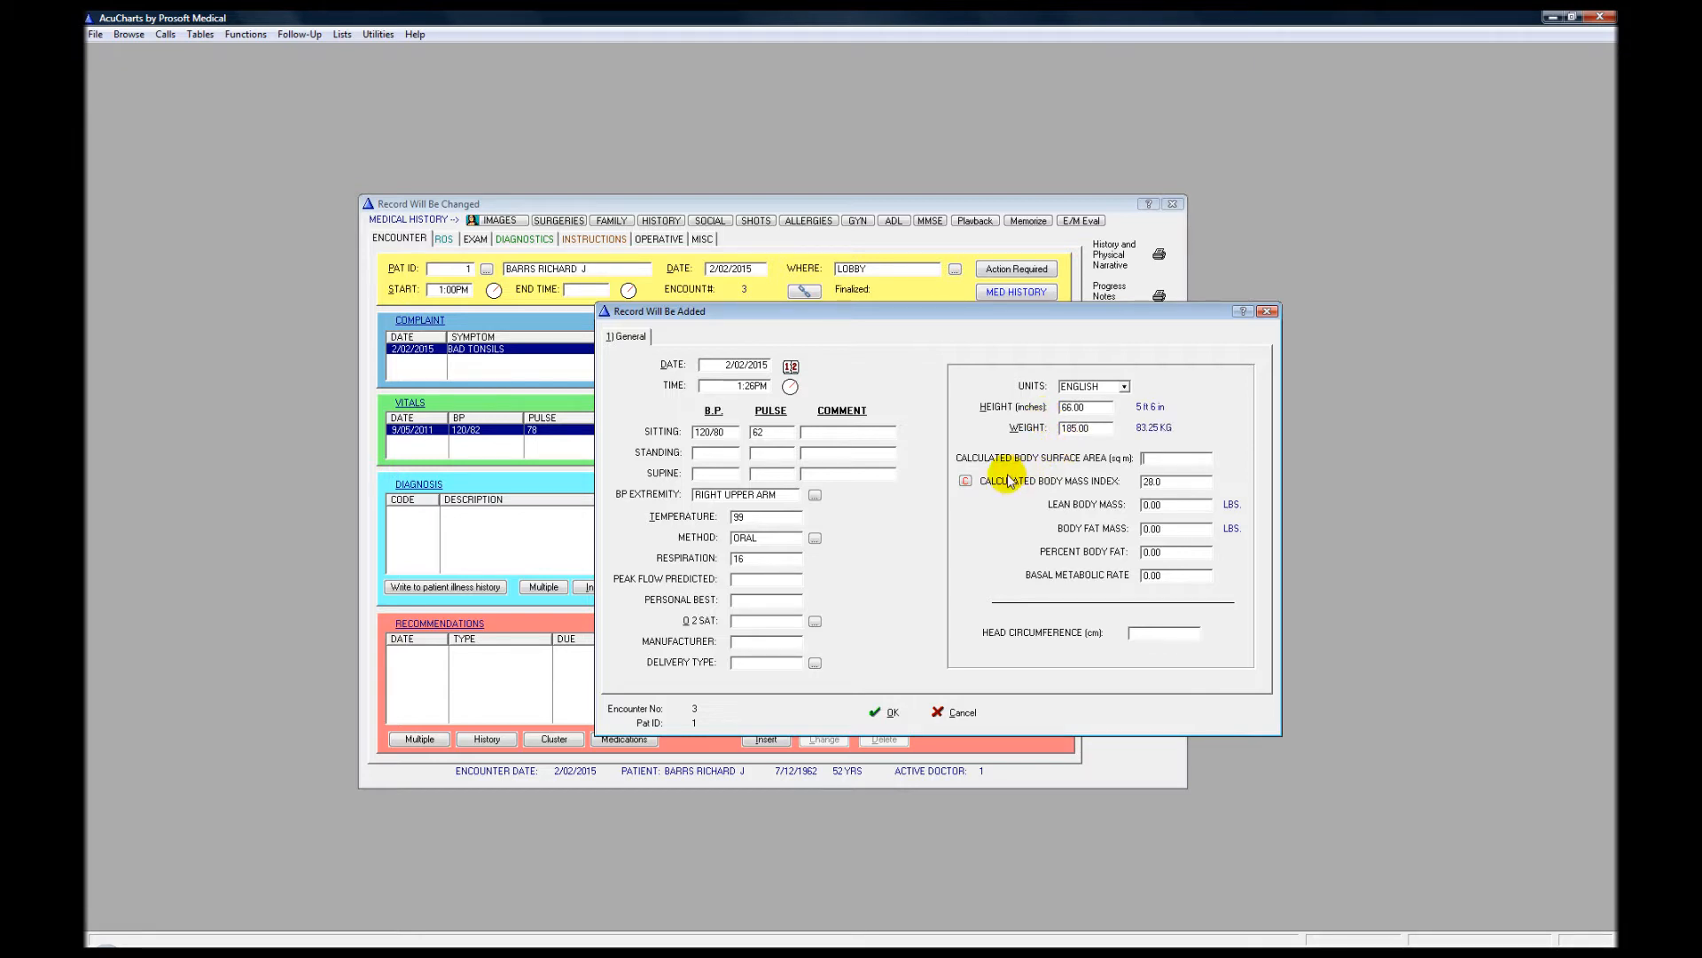
{"action": "double_click", "coordinate": [1162, 482]}
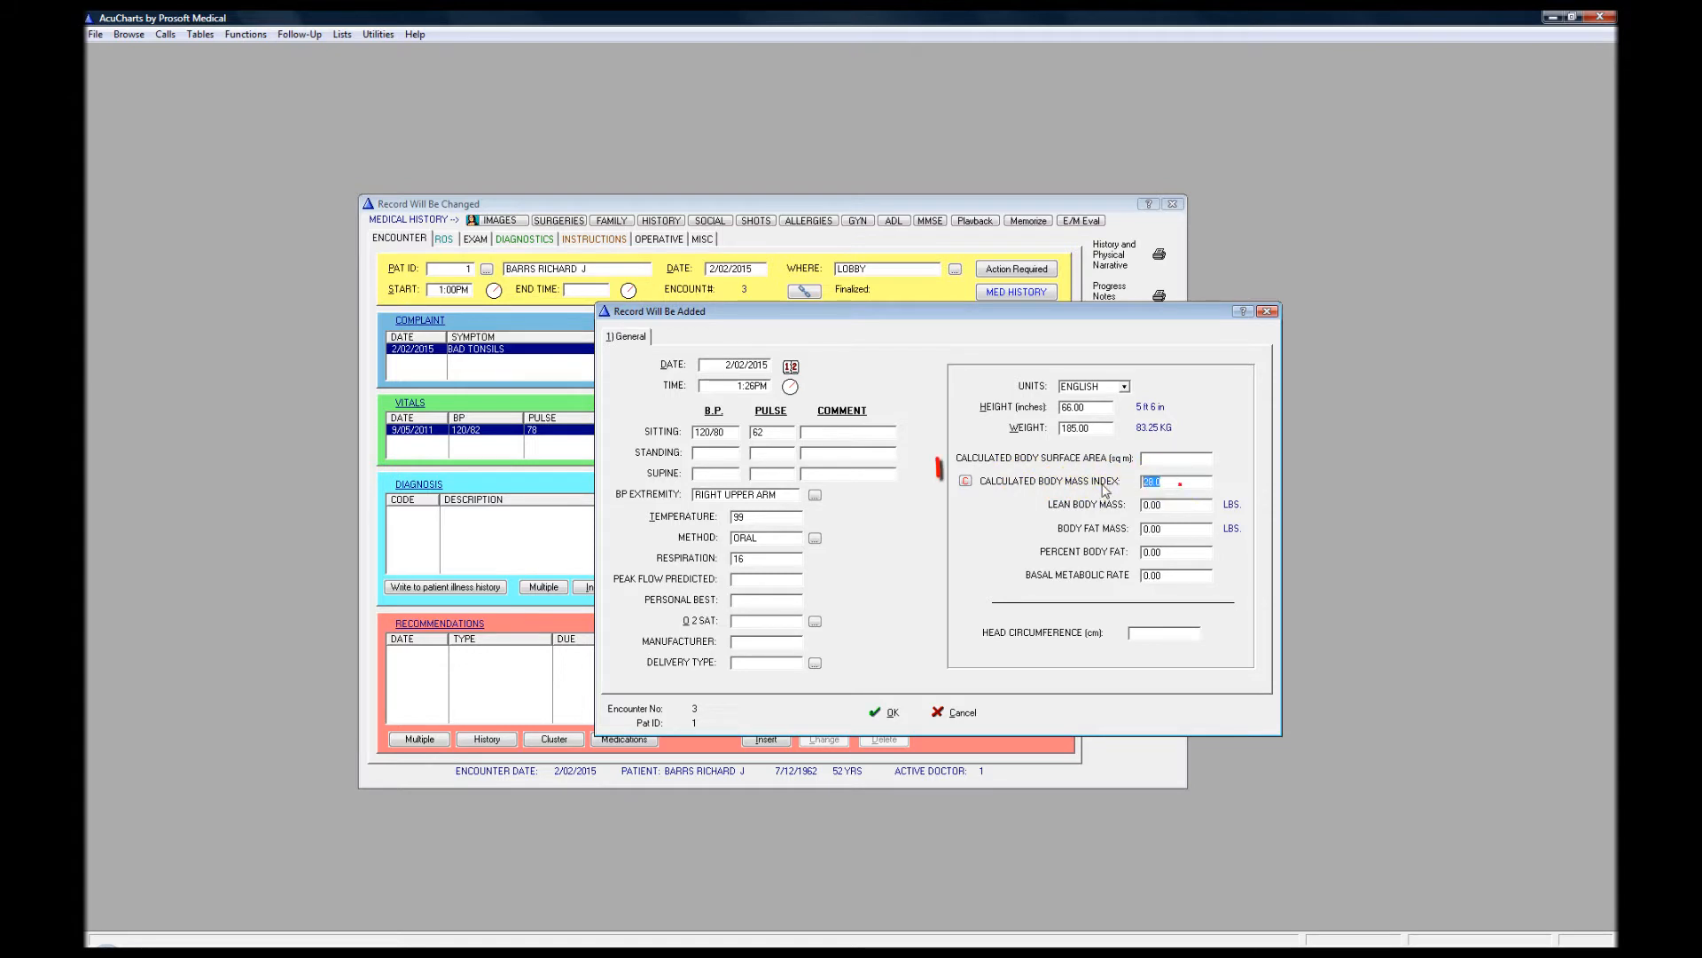
Save the completed vitals record to the encounter.
{"action": "key", "text": "Delete"}
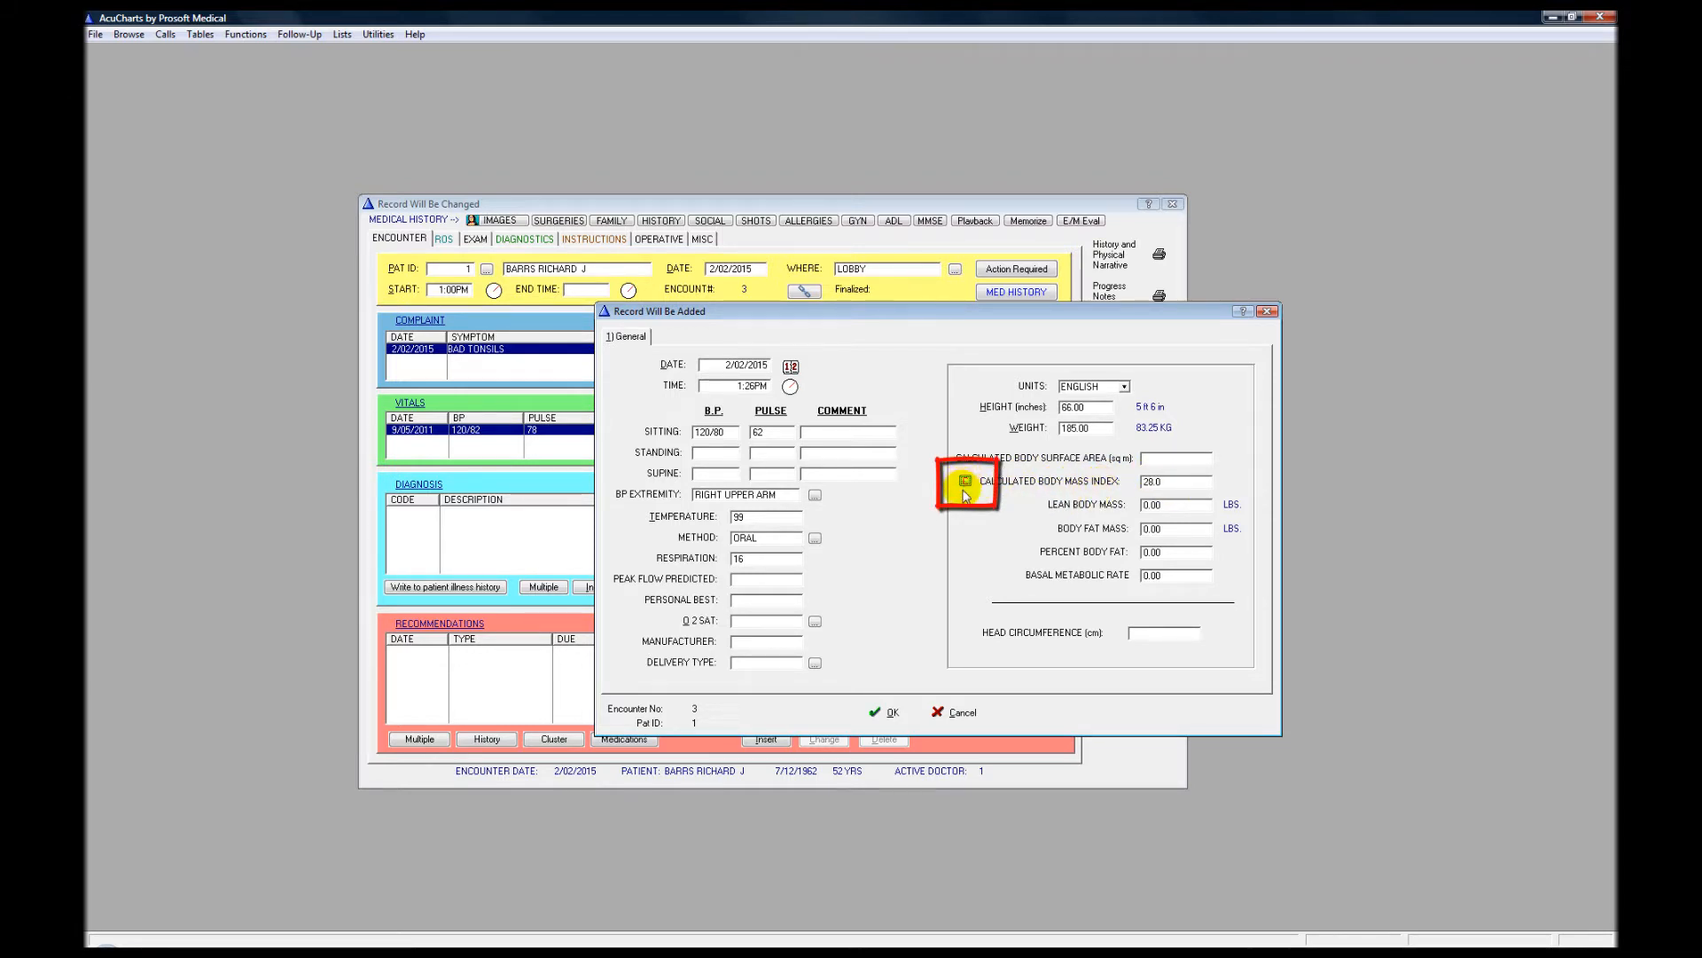
{"action": "left_click", "coordinate": [888, 714]}
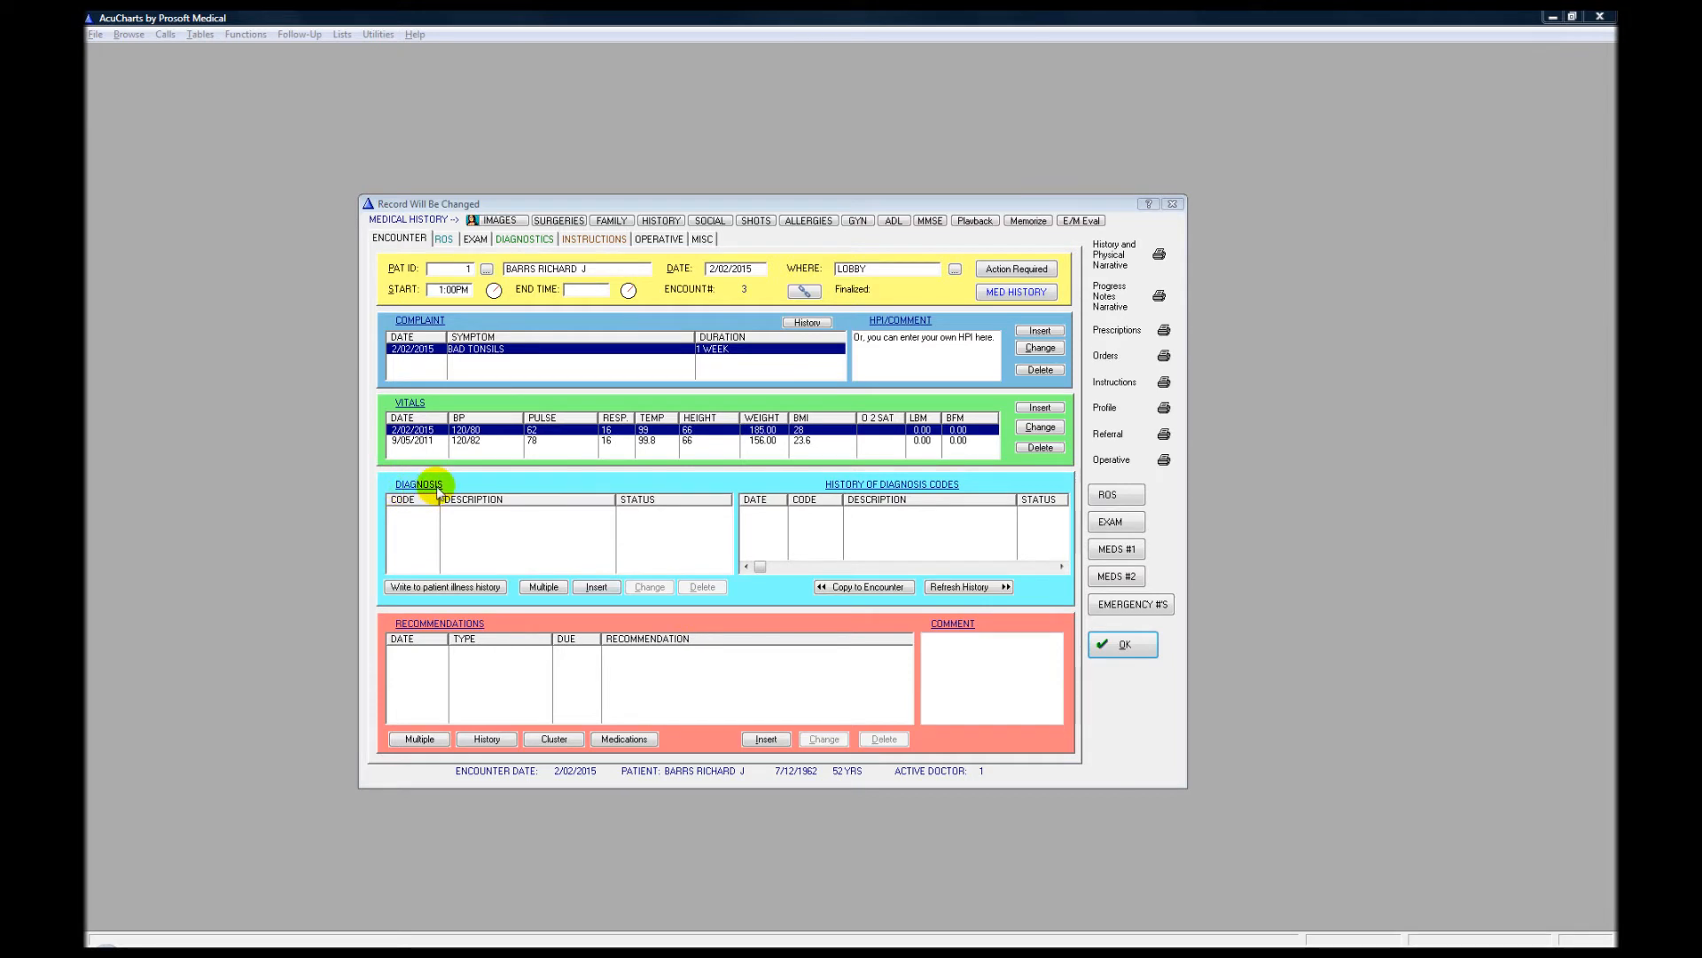
Start a multiple diagnosis entry, look up code 321 in the code-ordered list, and assign it to Dx 1.
{"action": "left_click", "coordinate": [543, 590]}
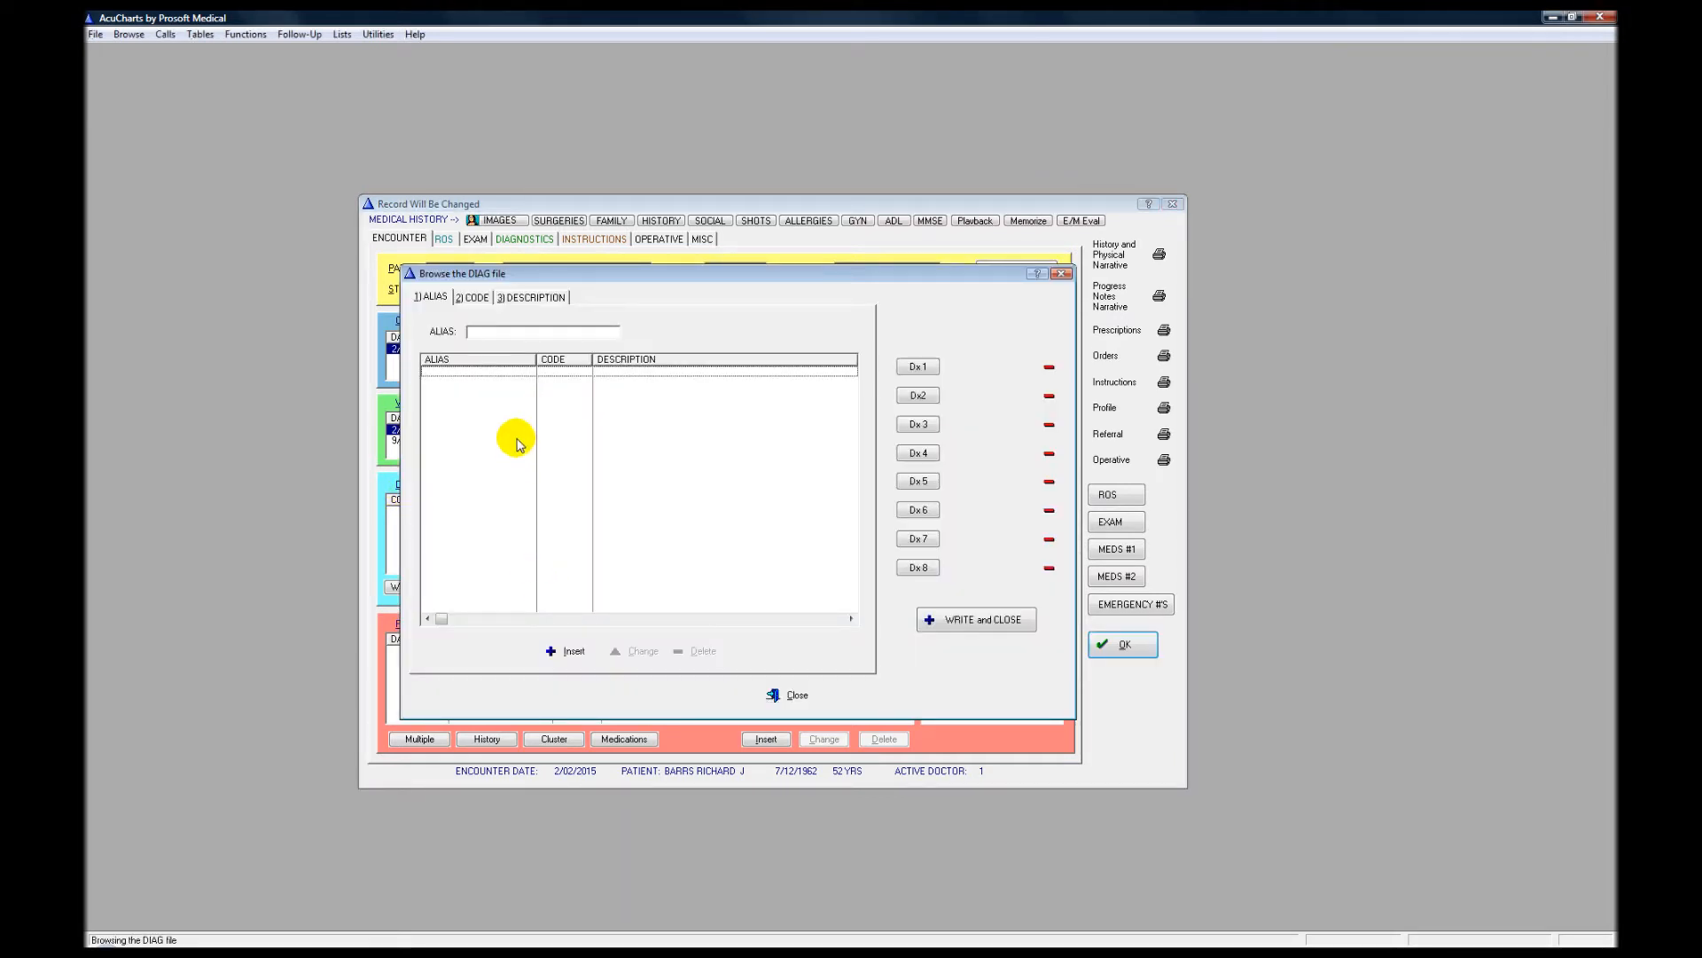
{"action": "left_click", "coordinate": [479, 298]}
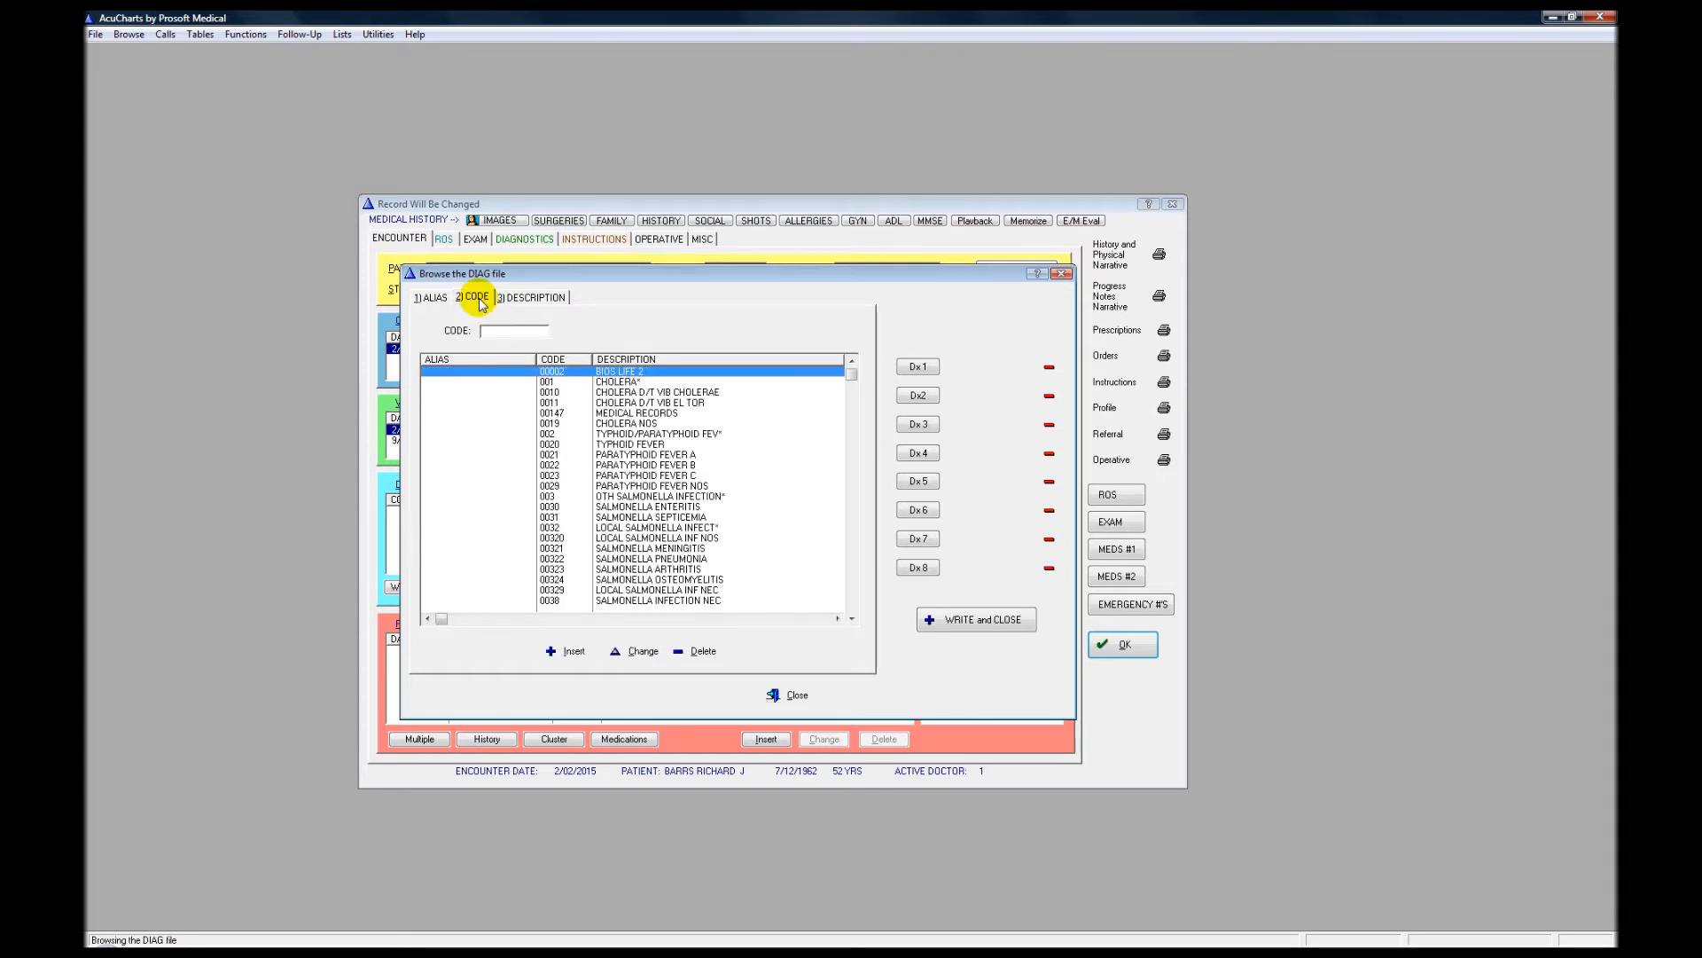
{"action": "scroll", "coordinate": [519, 462], "scroll_direction": "down", "scroll_amount": 15}
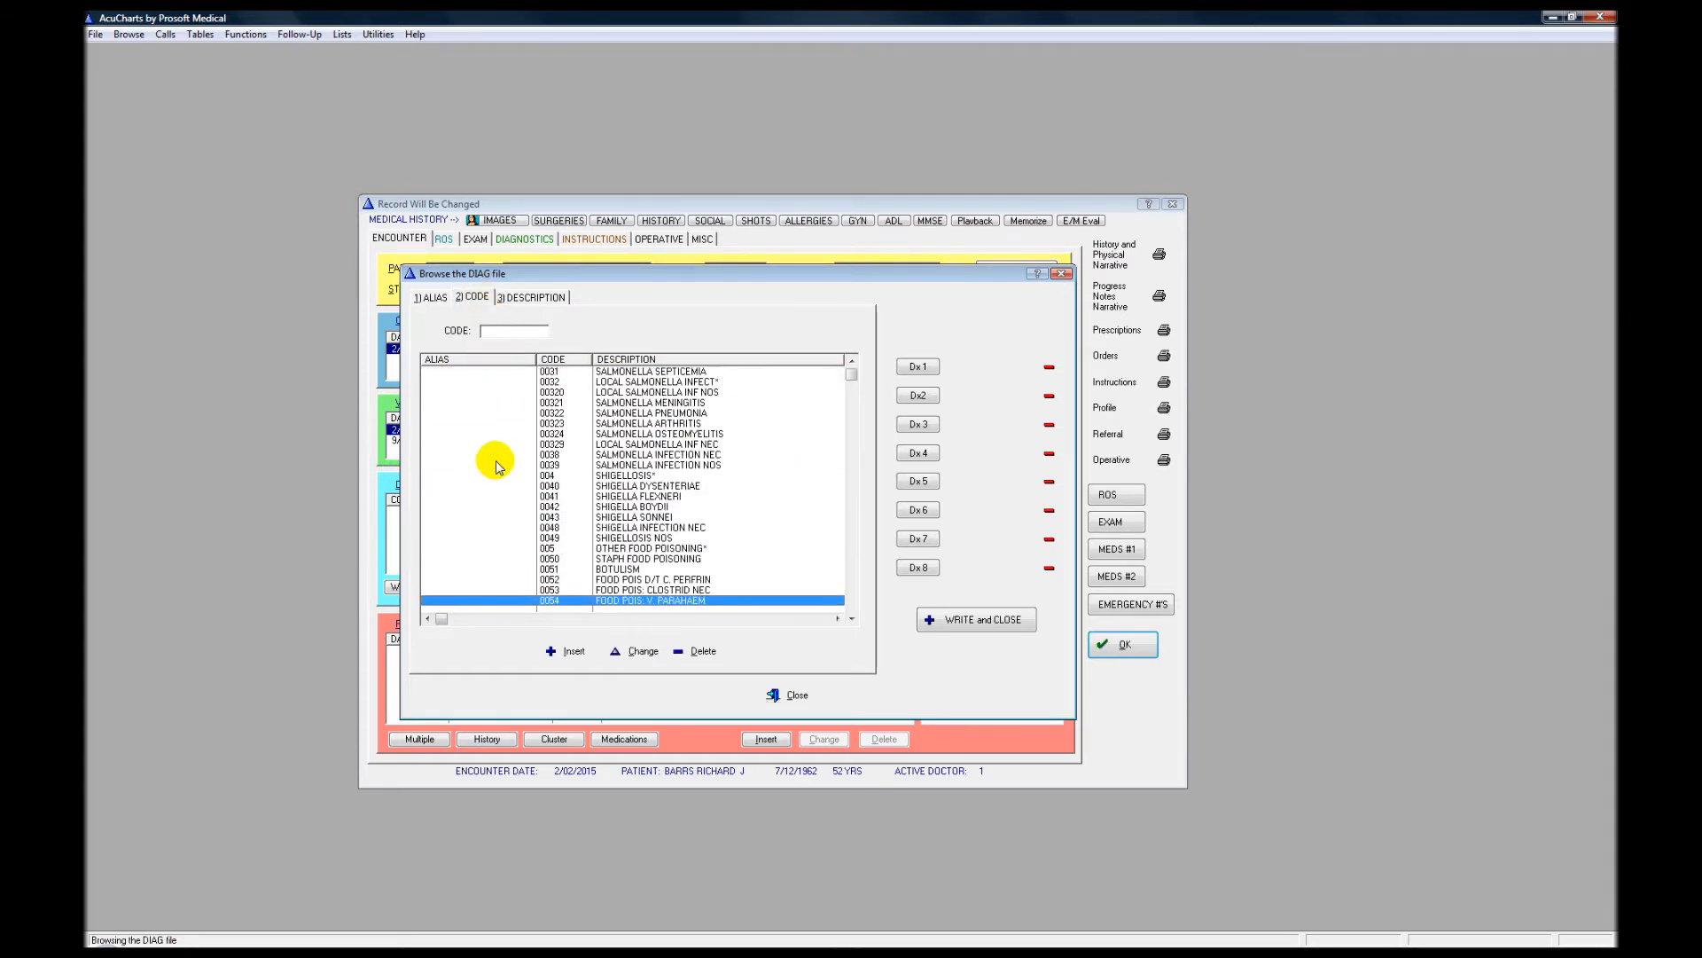
{"action": "scroll", "coordinate": [490, 459], "scroll_direction": "down", "scroll_amount": 4}
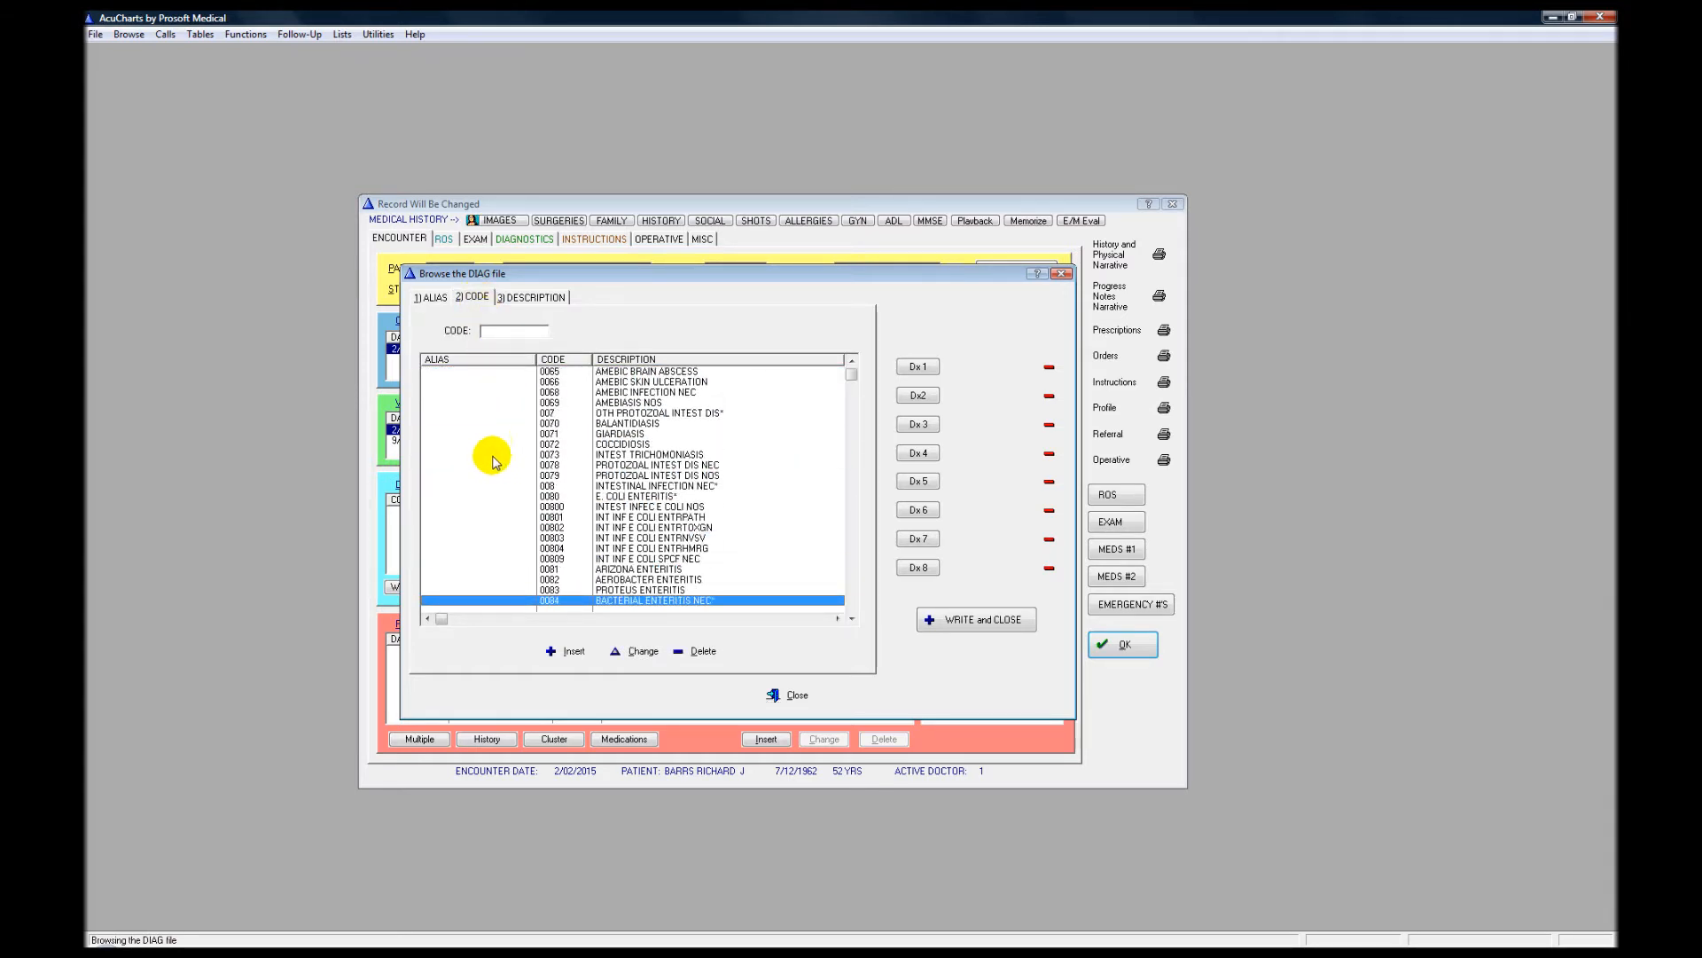
{"action": "left_click", "coordinate": [508, 333]}
{"action": "left_click", "coordinate": [508, 333]}
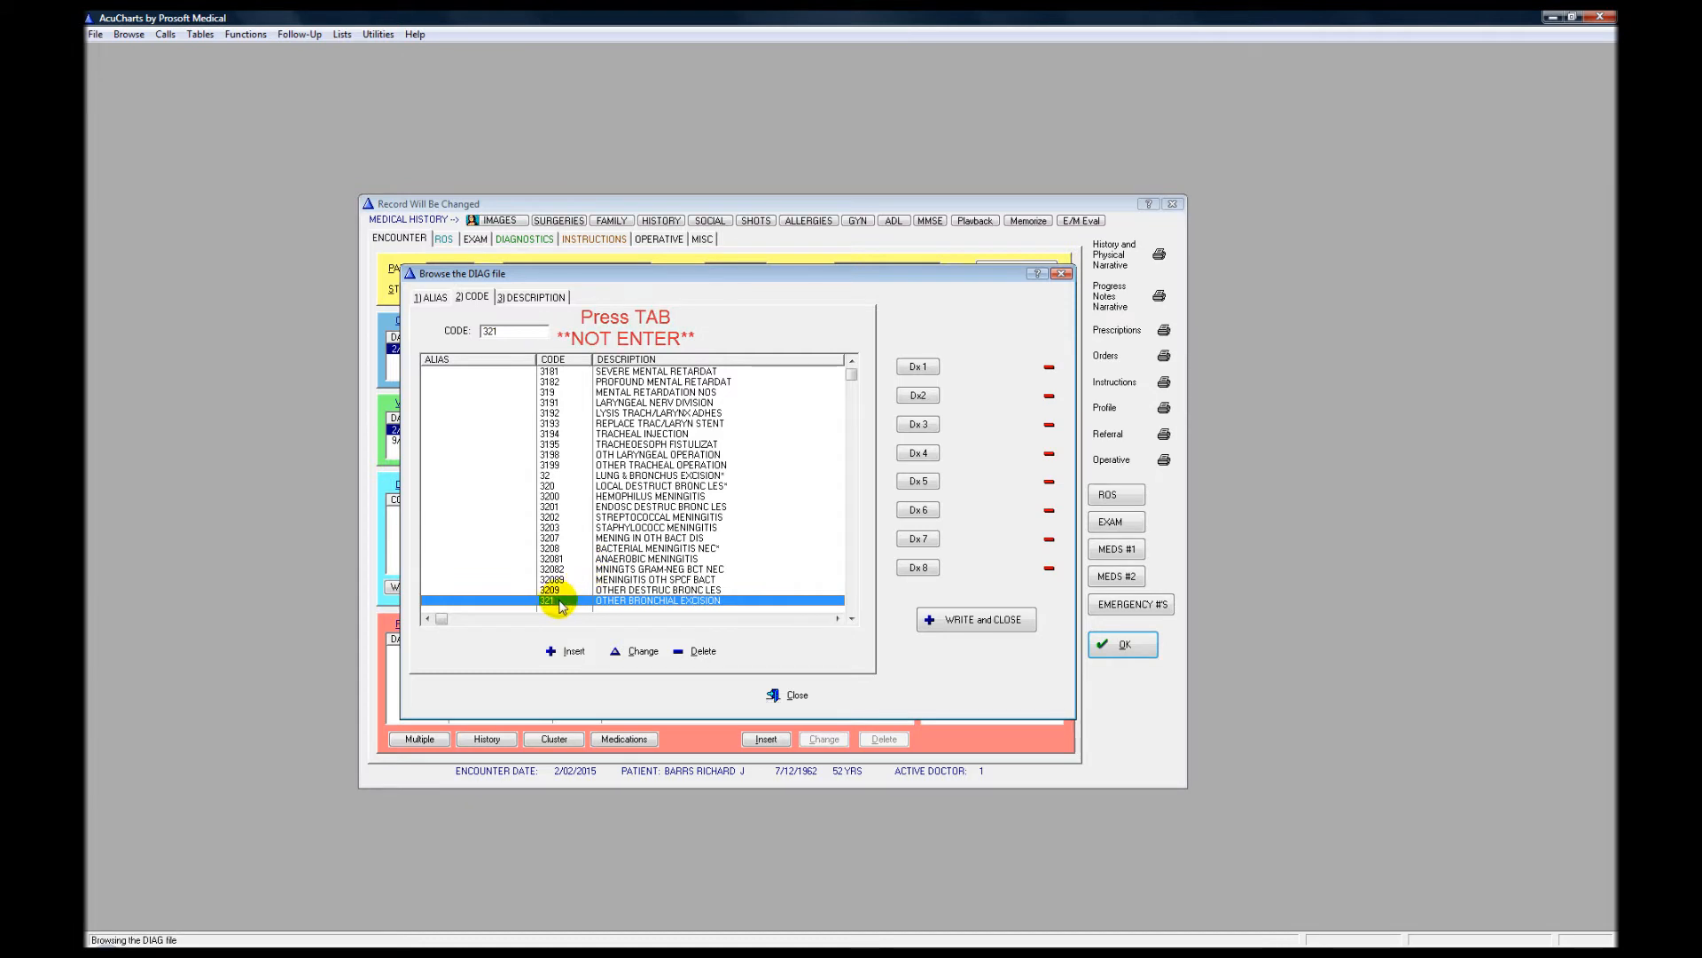
{"action": "left_click", "coordinate": [916, 371]}
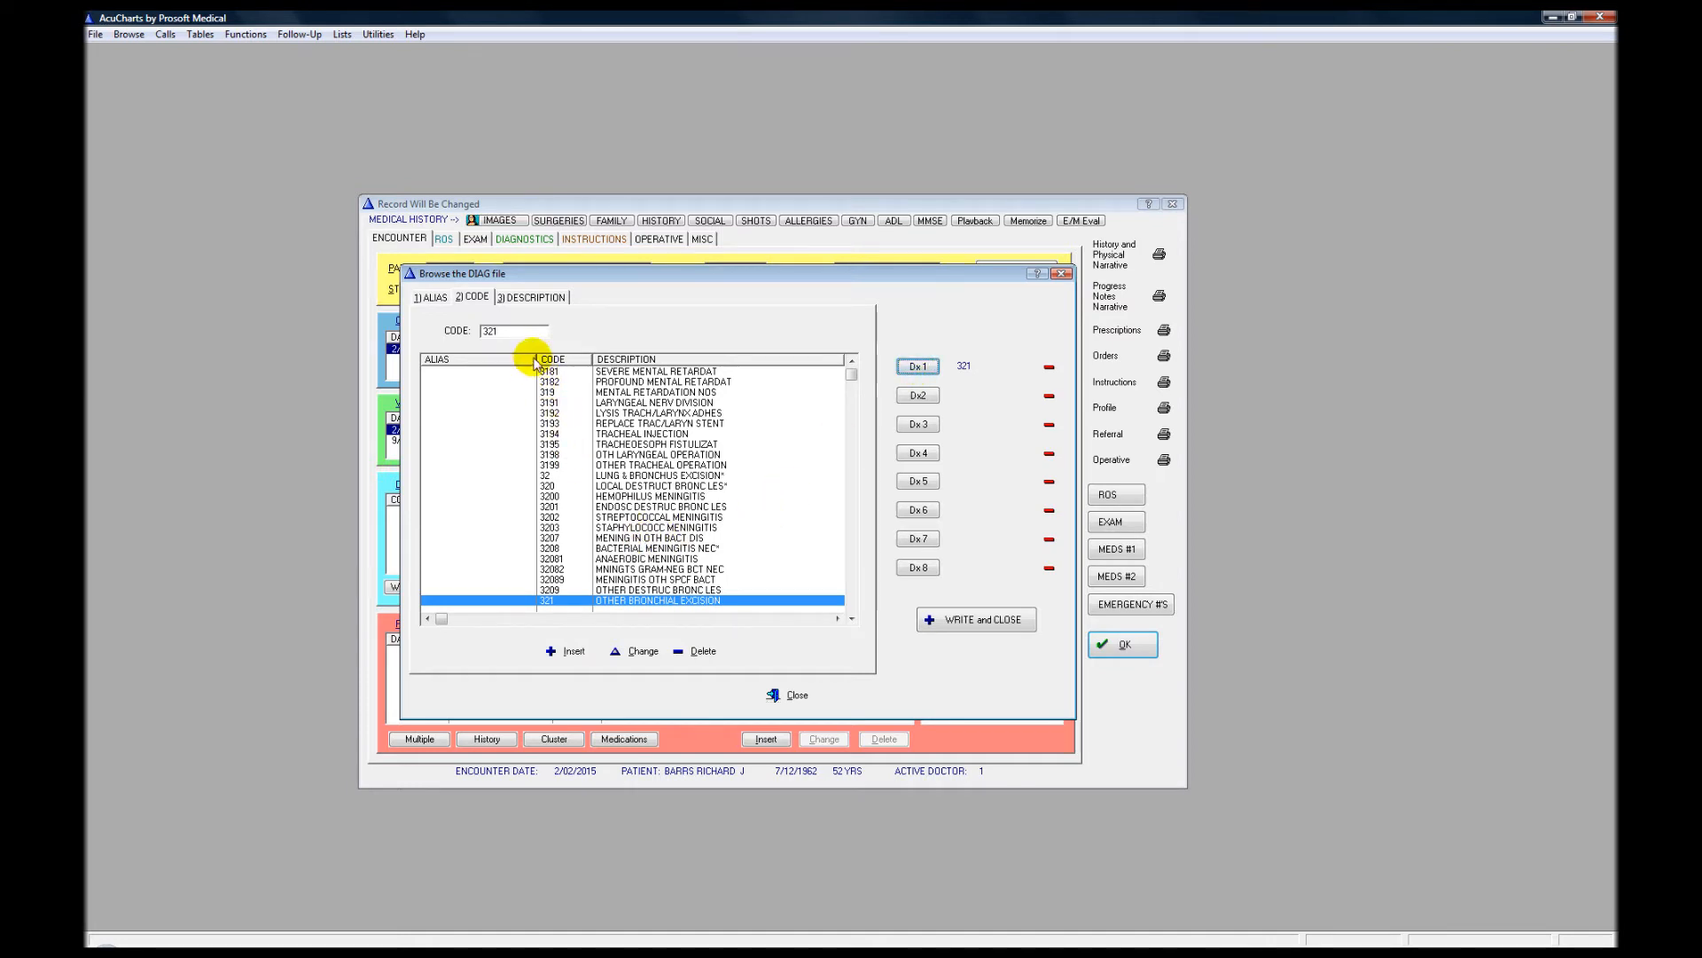
Assign code 3220 to Dx 2 and code 3312 to Dx 3, and write the diagnoses to the encounter.
{"action": "left_click", "coordinate": [567, 496]}
{"action": "left_click", "coordinate": [920, 397]}
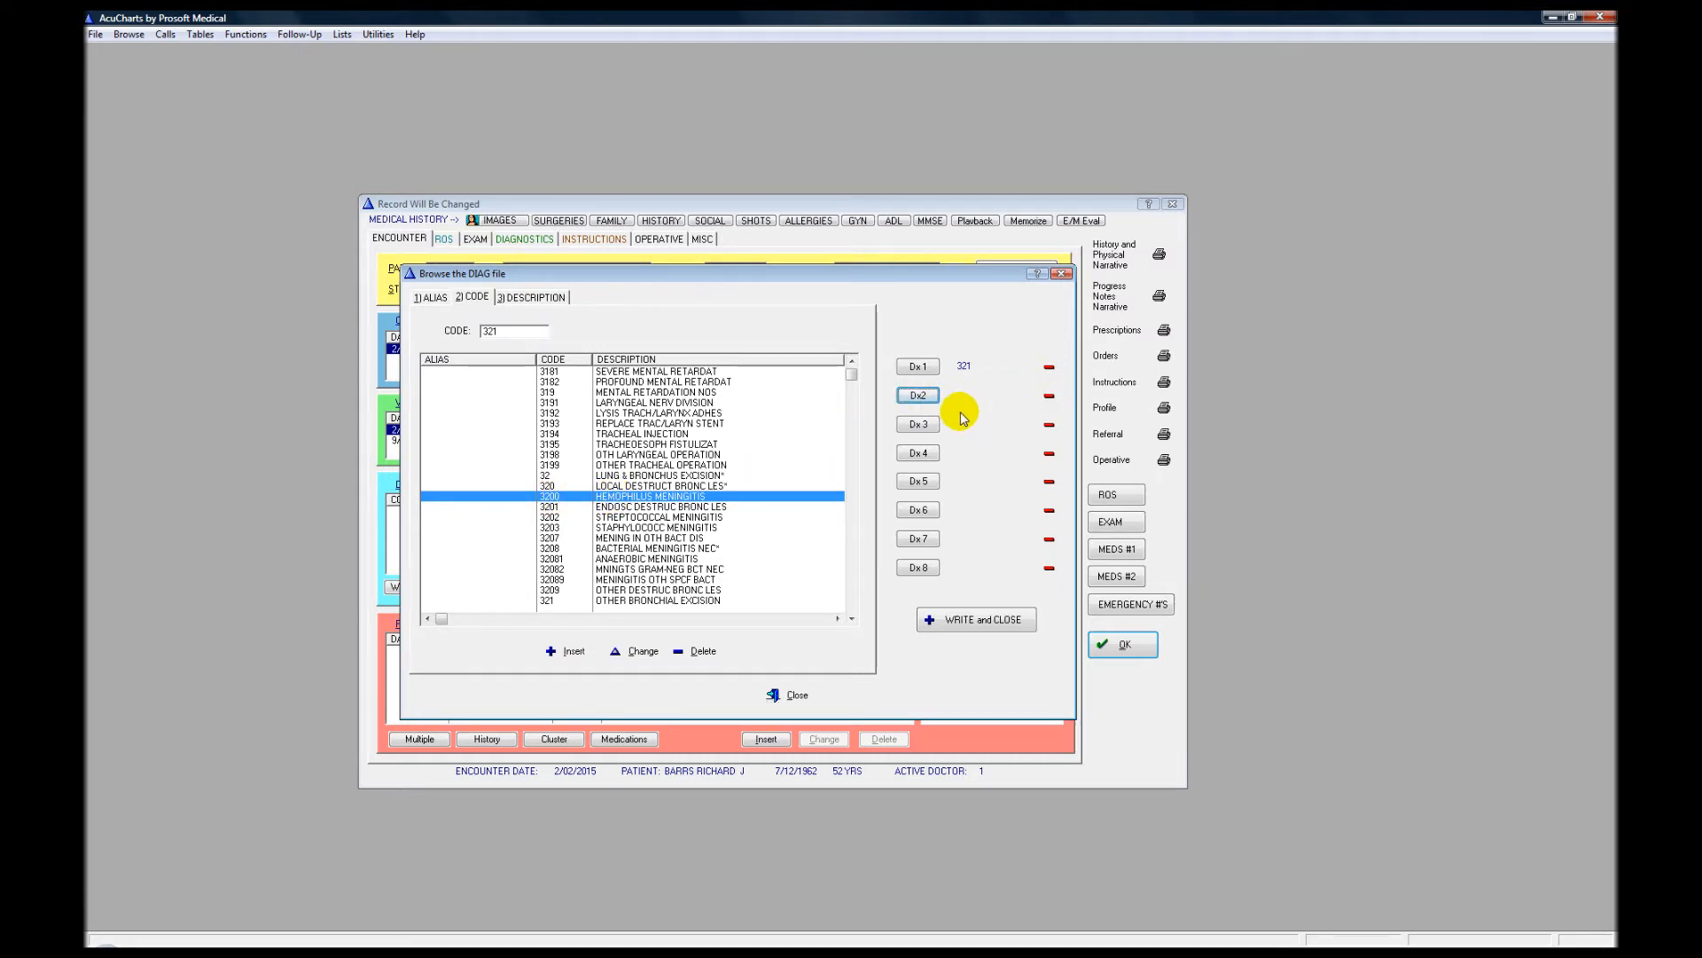
{"action": "scroll", "coordinate": [639, 576], "scroll_direction": "down", "scroll_amount": 6}
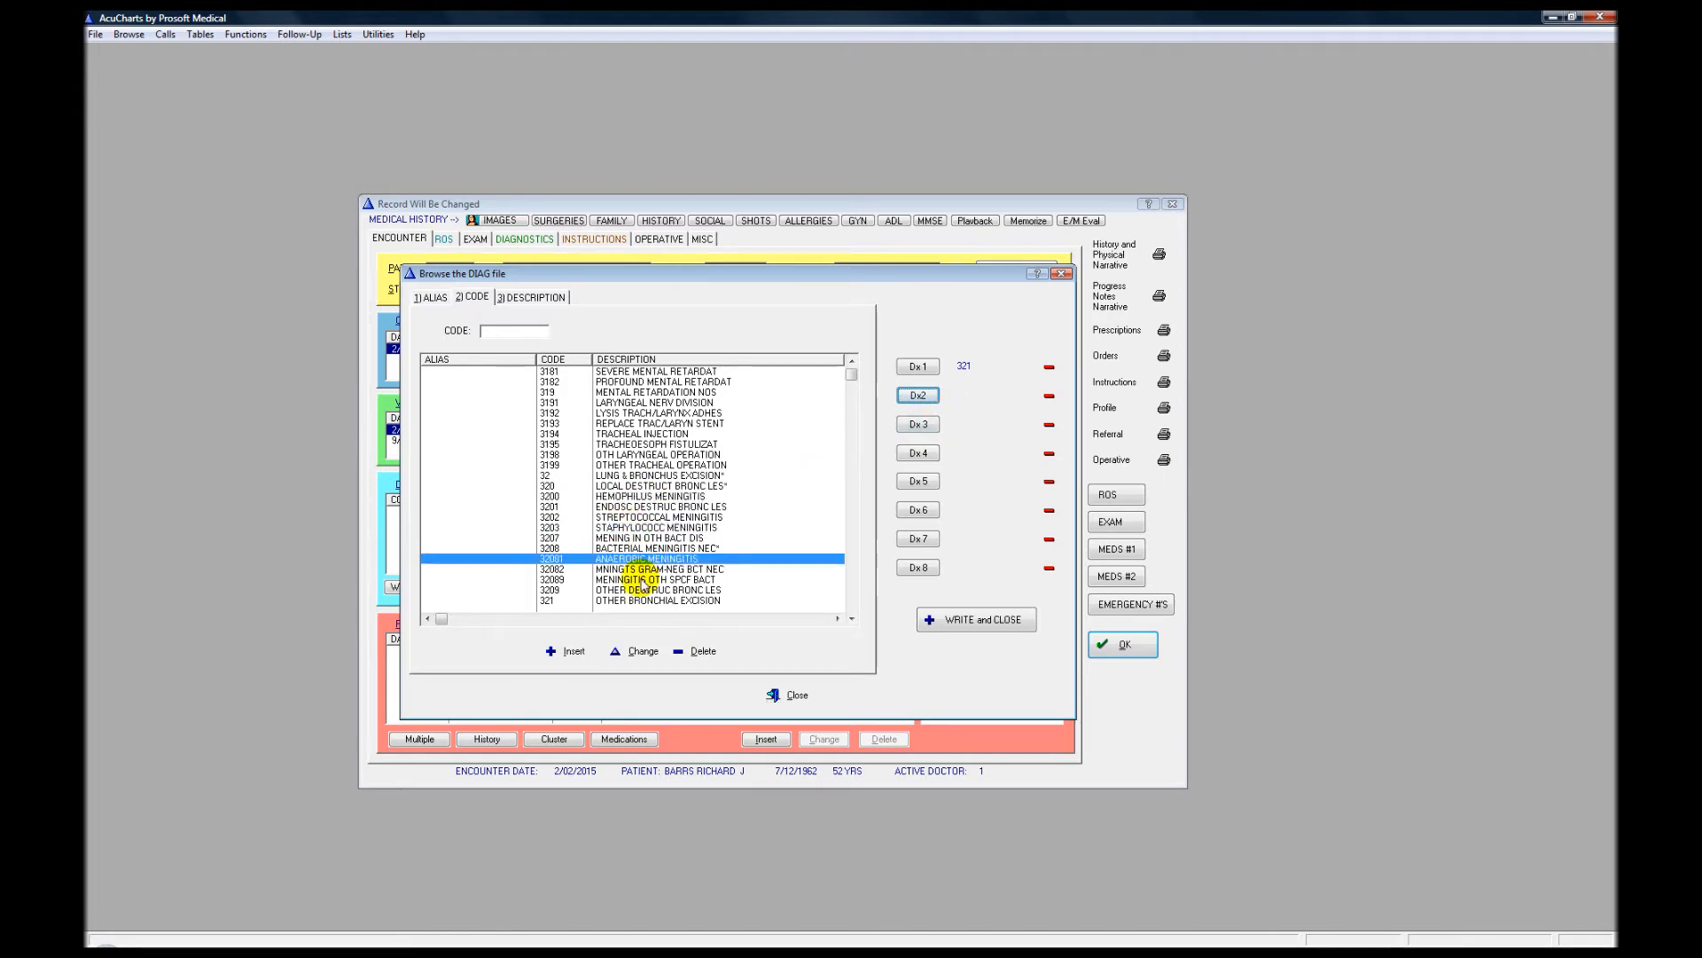
{"action": "left_click", "coordinate": [919, 396]}
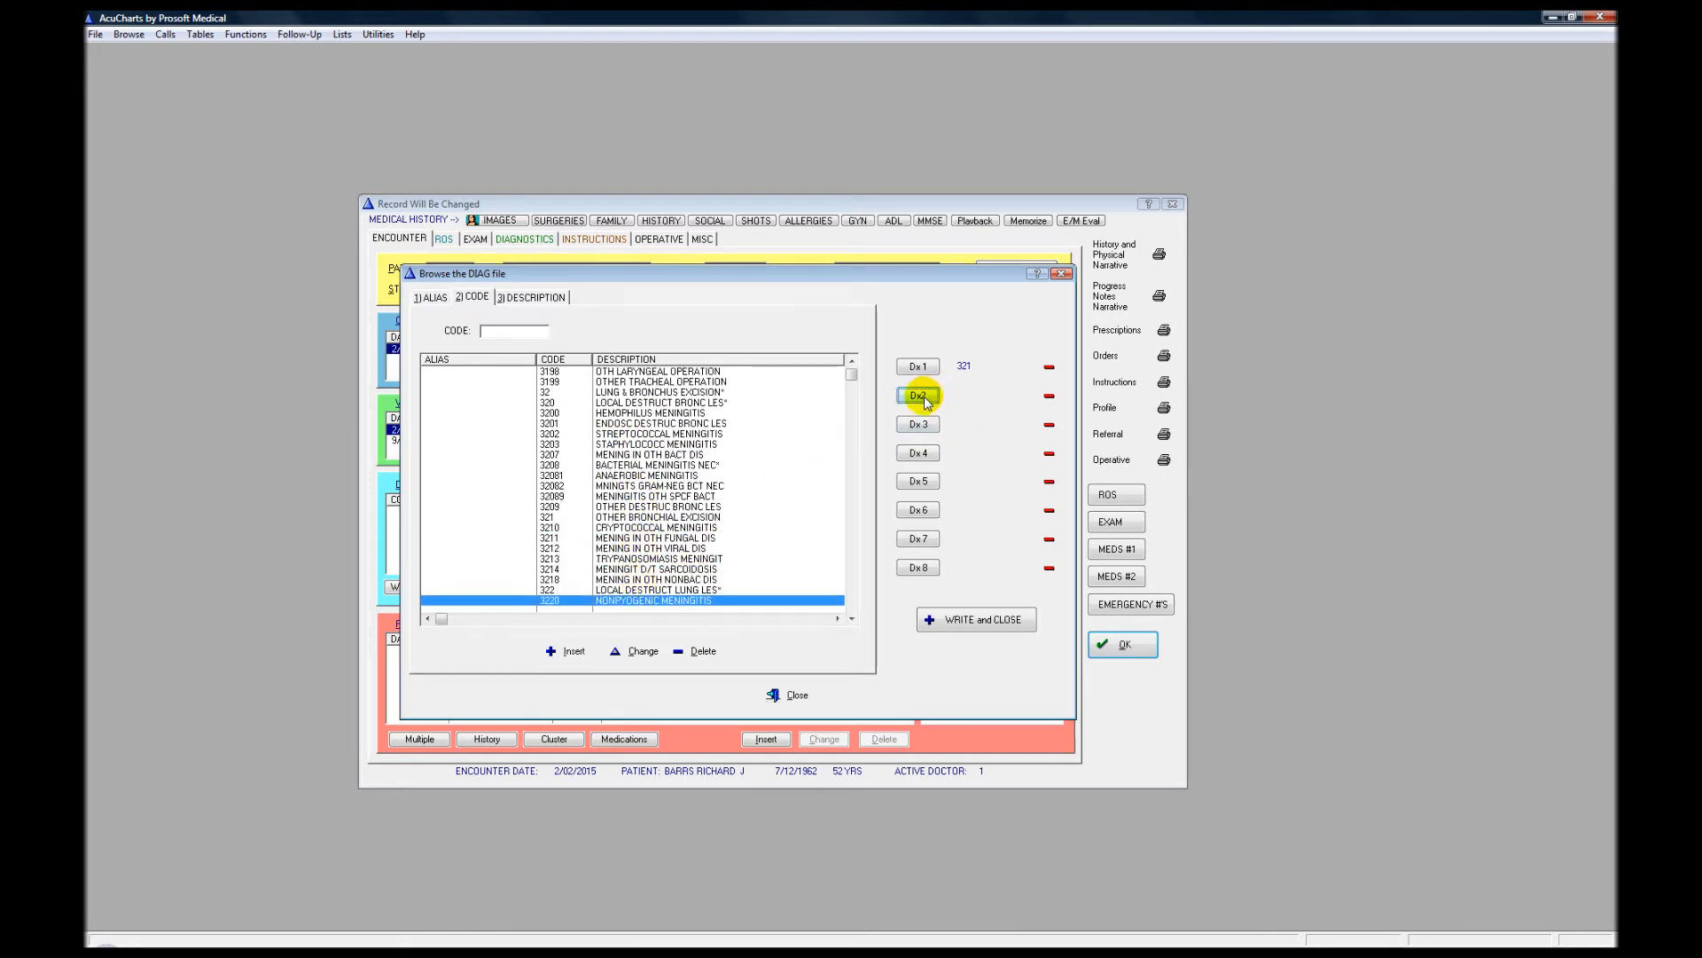
{"action": "scroll", "coordinate": [772, 528], "scroll_direction": "down", "scroll_amount": 9}
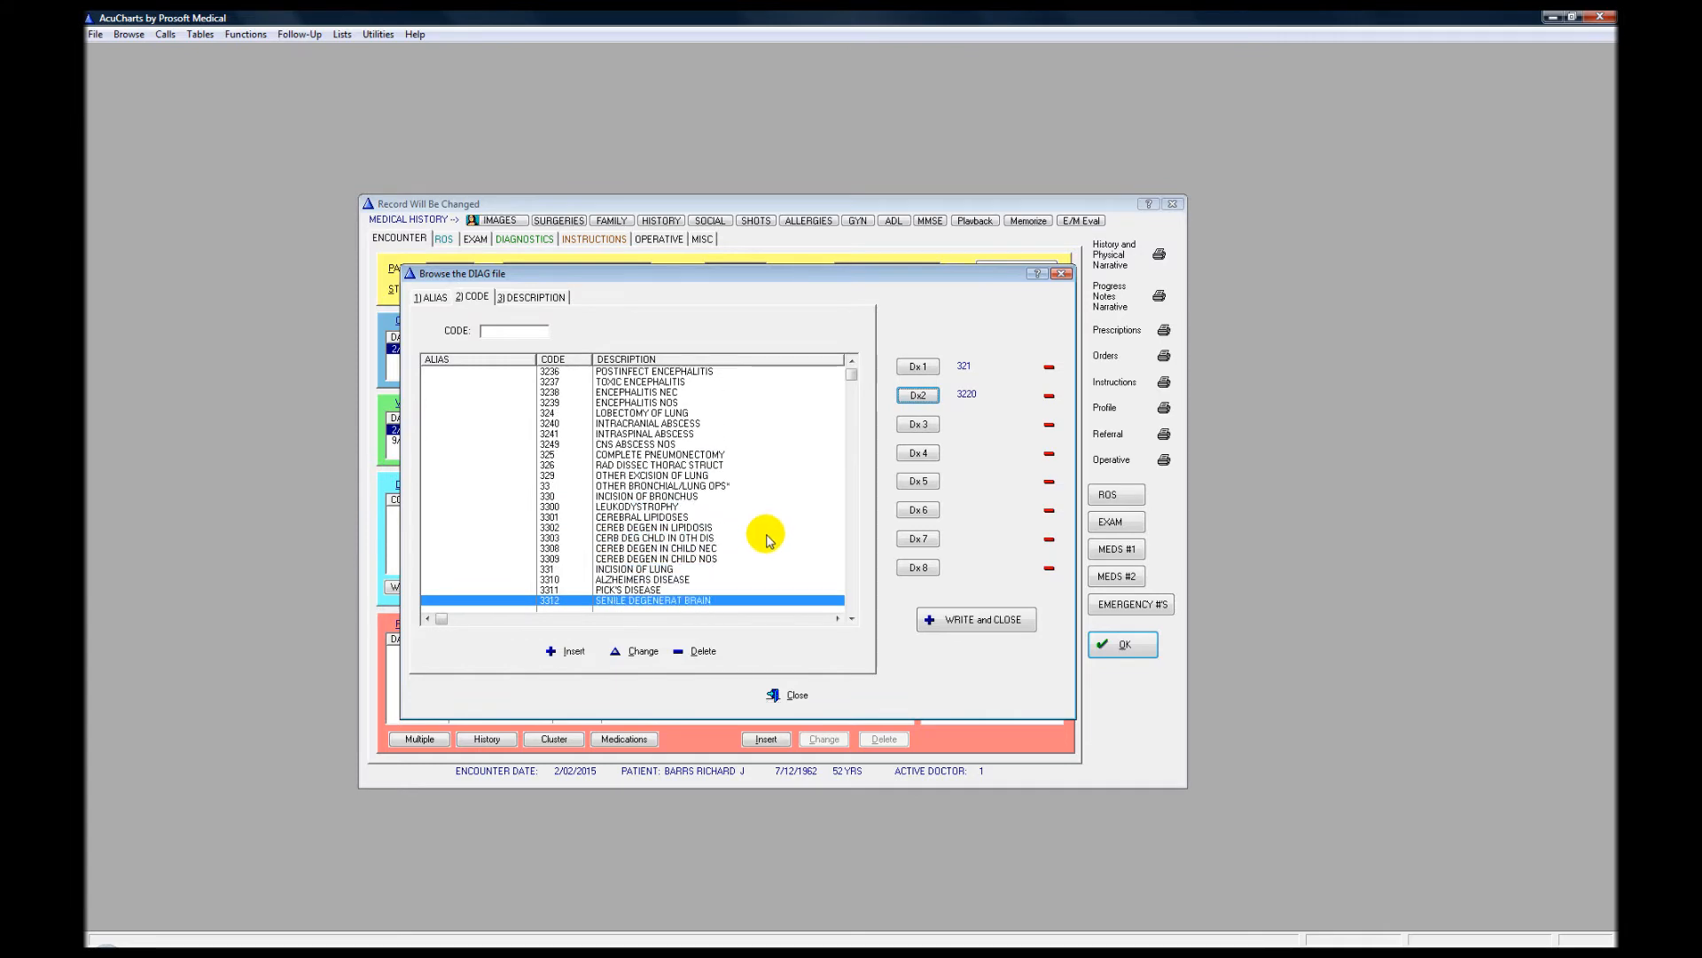
{"action": "left_click", "coordinate": [918, 425]}
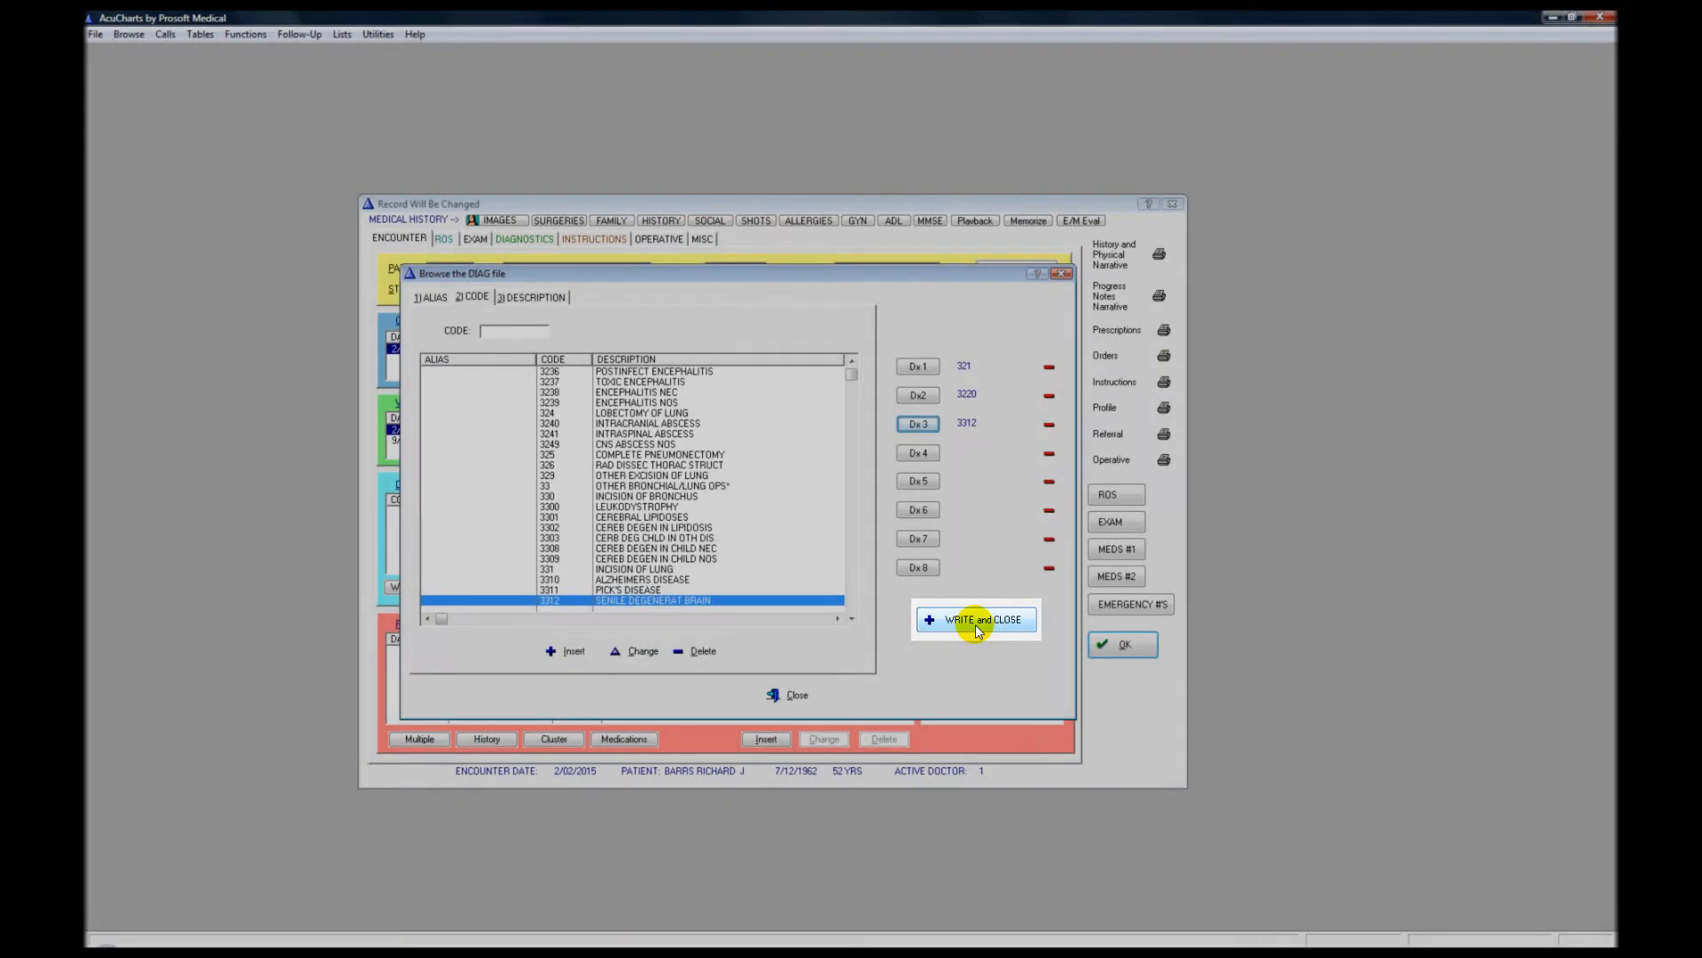
{"action": "left_click", "coordinate": [978, 621]}
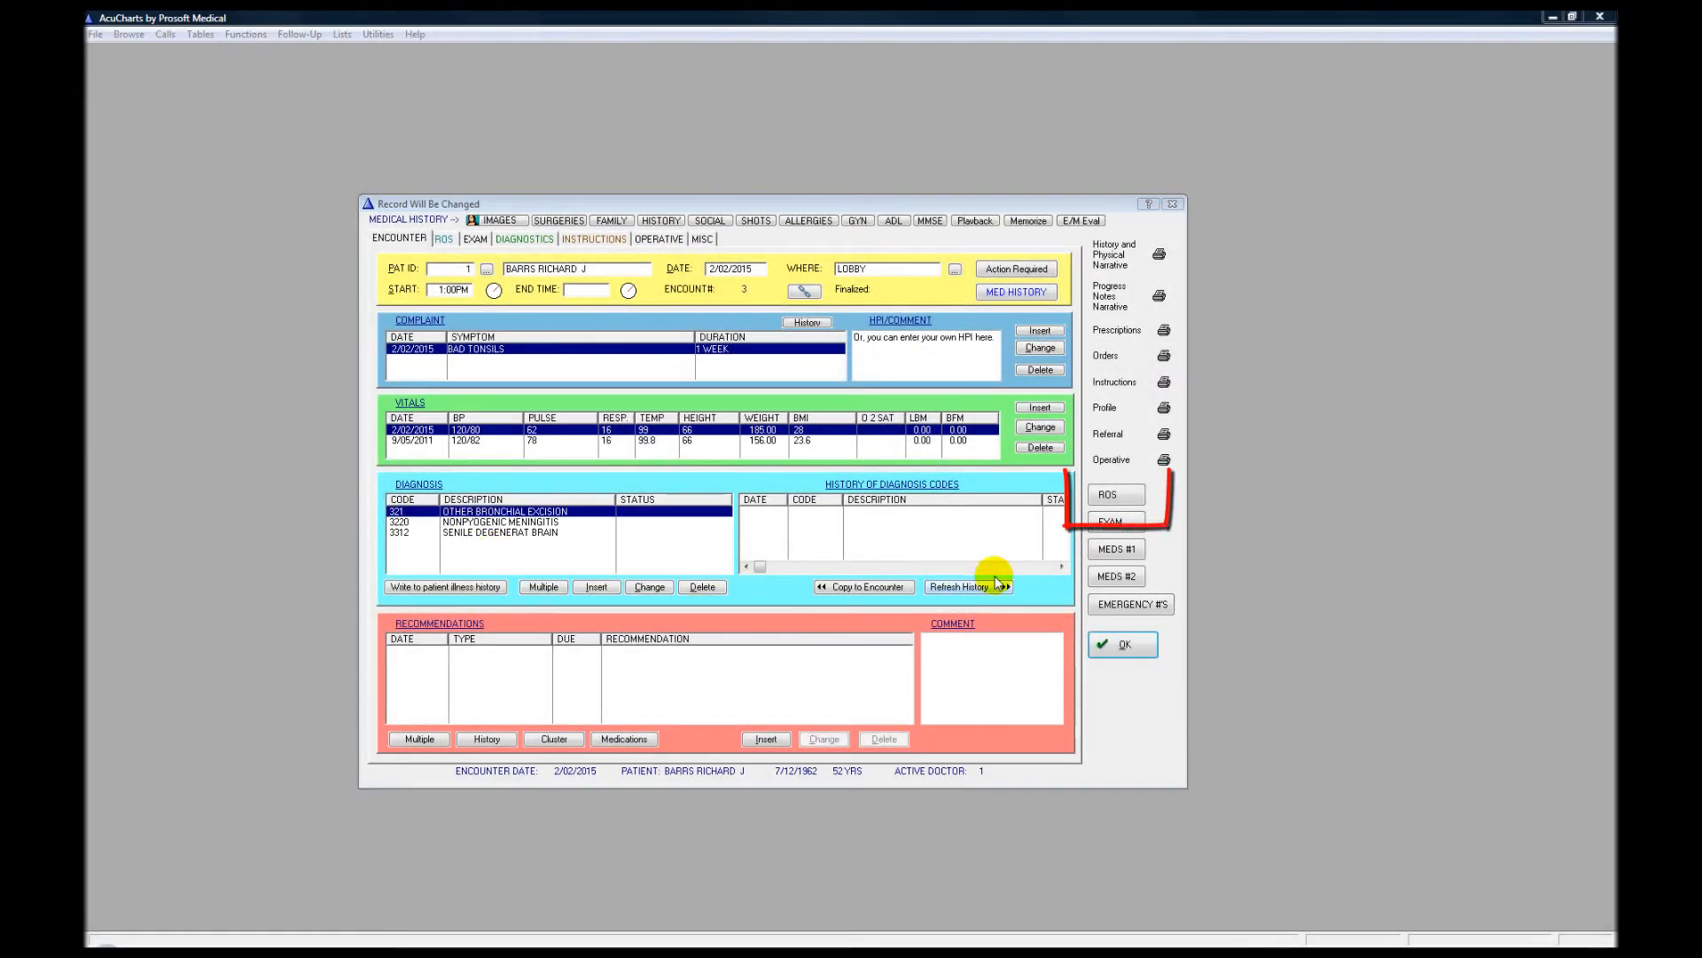
Build a review of systems (ROS) worksheet covering the Constitutional and Mouth and Throat systems.
{"action": "left_click", "coordinate": [1131, 499]}
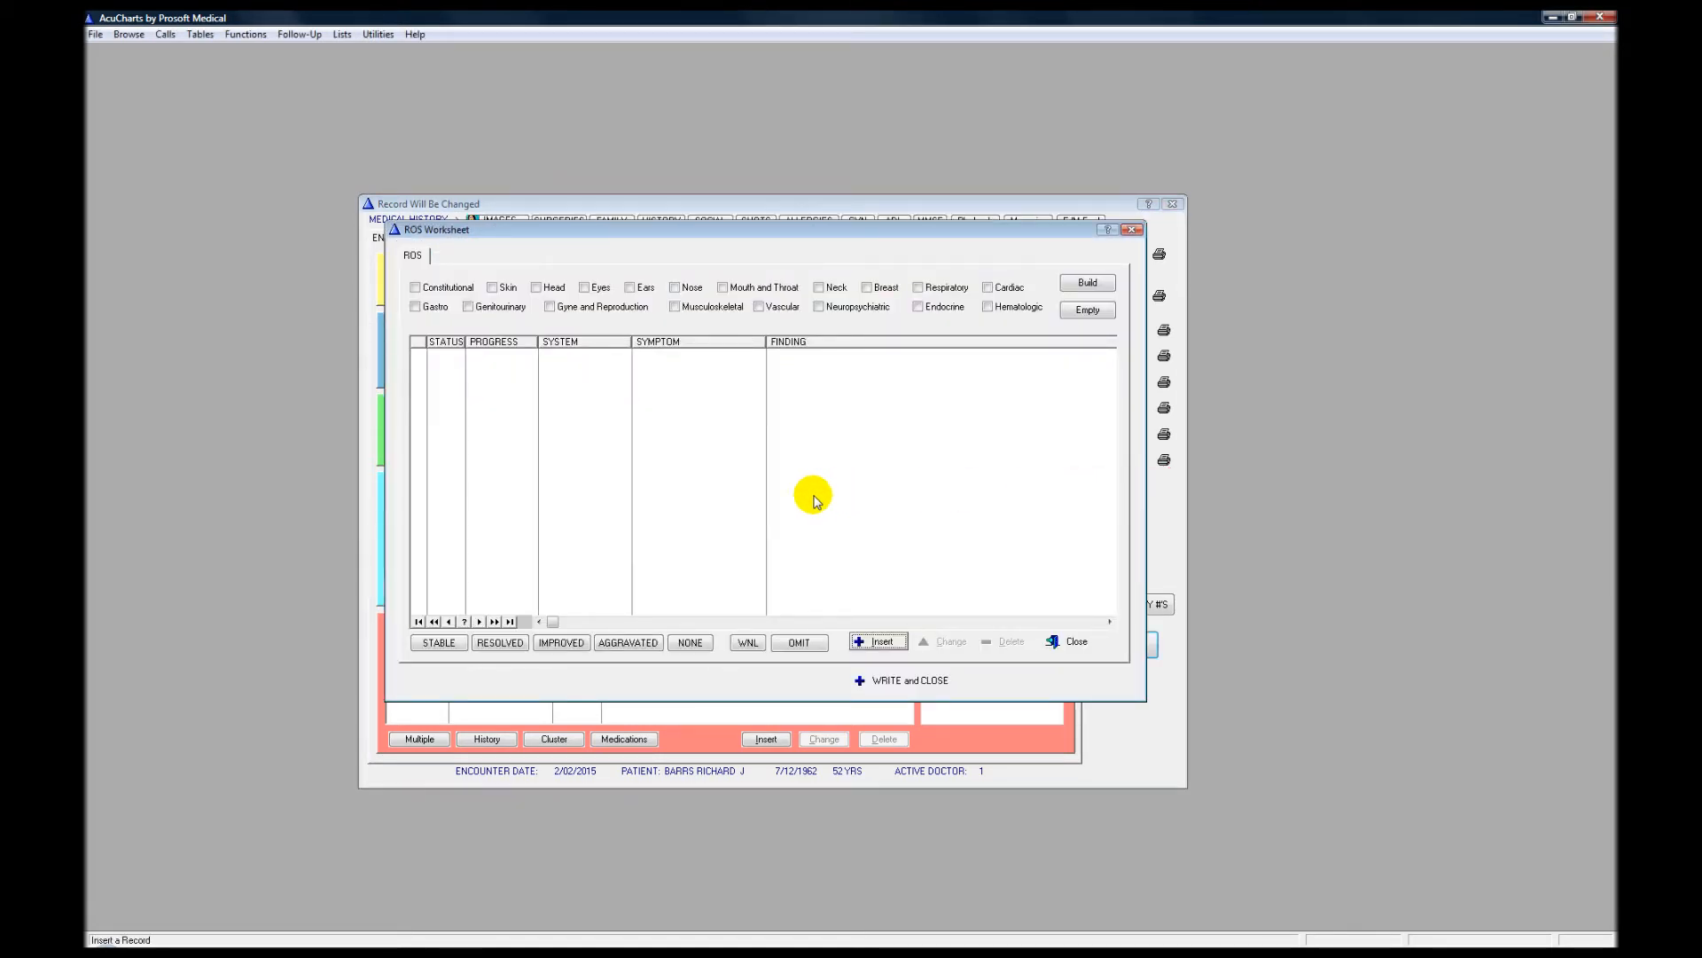
{"action": "left_click", "coordinate": [415, 288]}
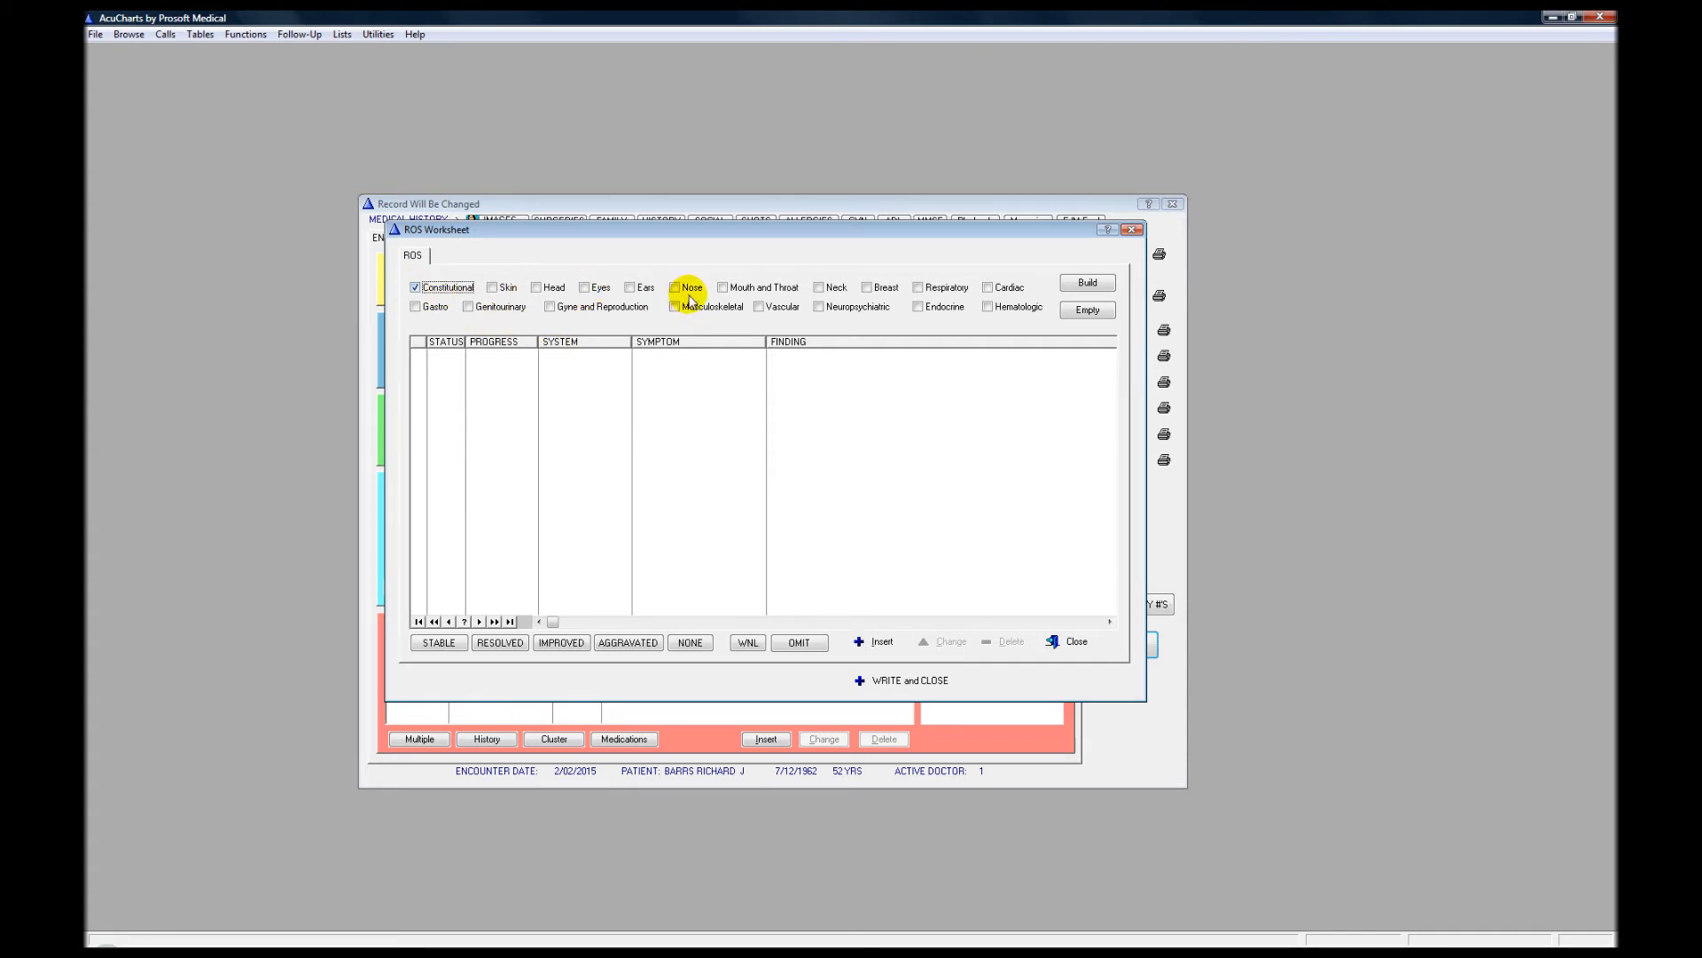
{"action": "left_click", "coordinate": [722, 289]}
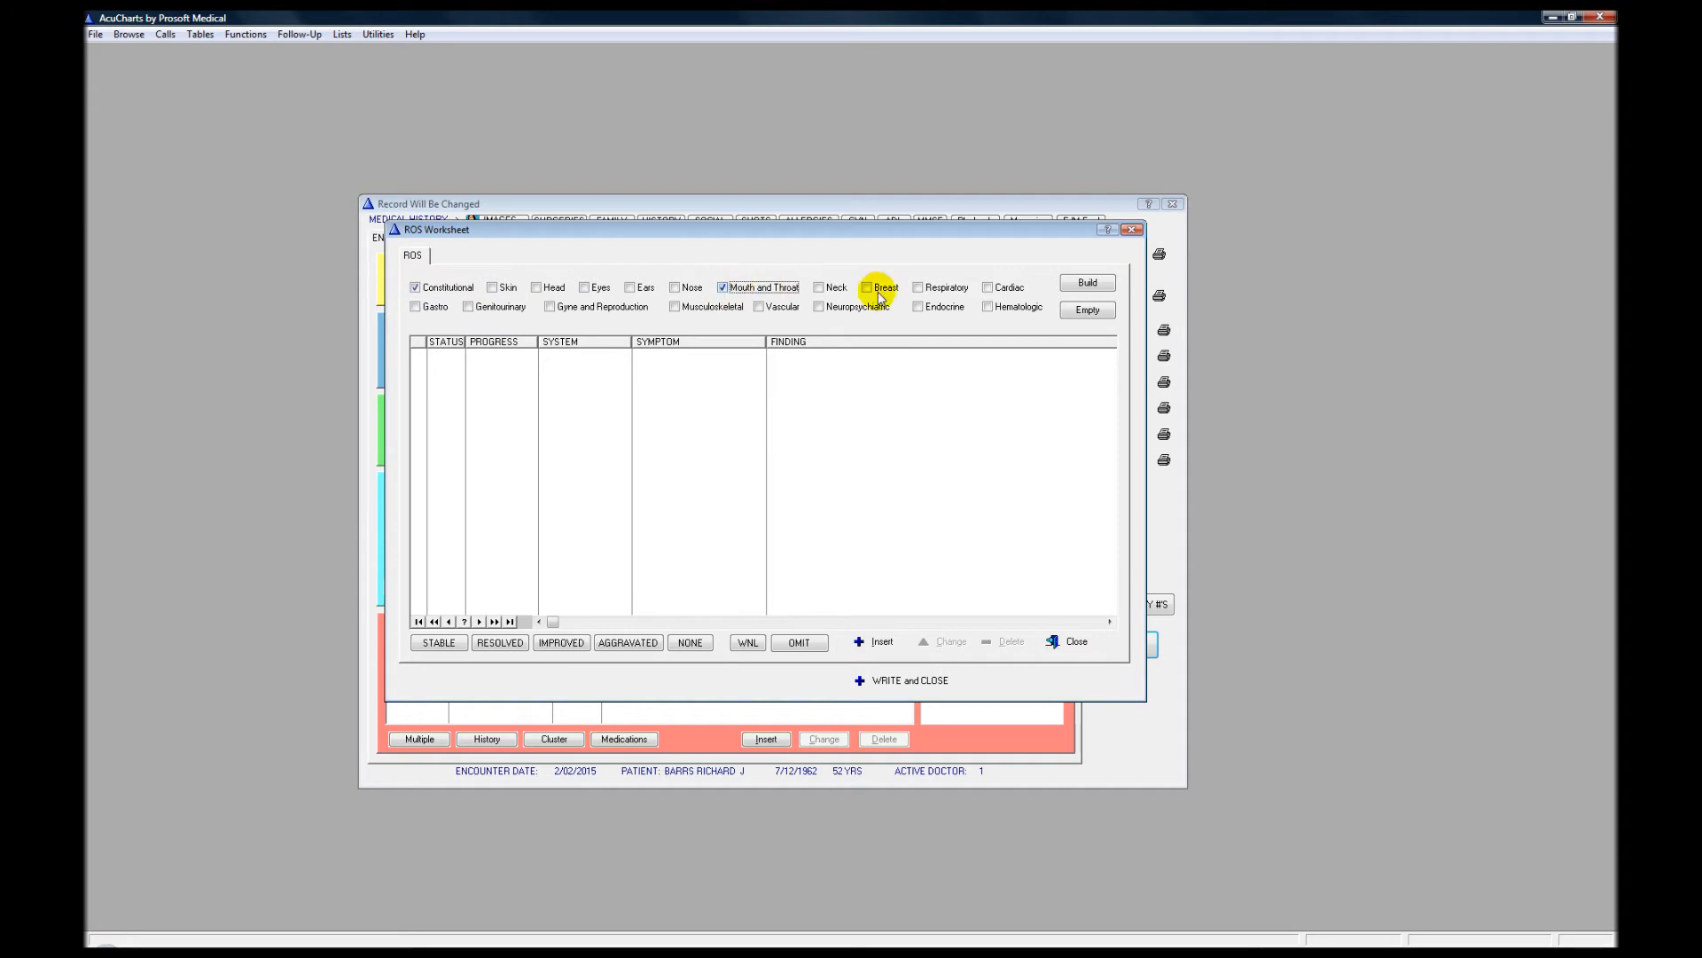
{"action": "left_click", "coordinate": [1106, 289]}
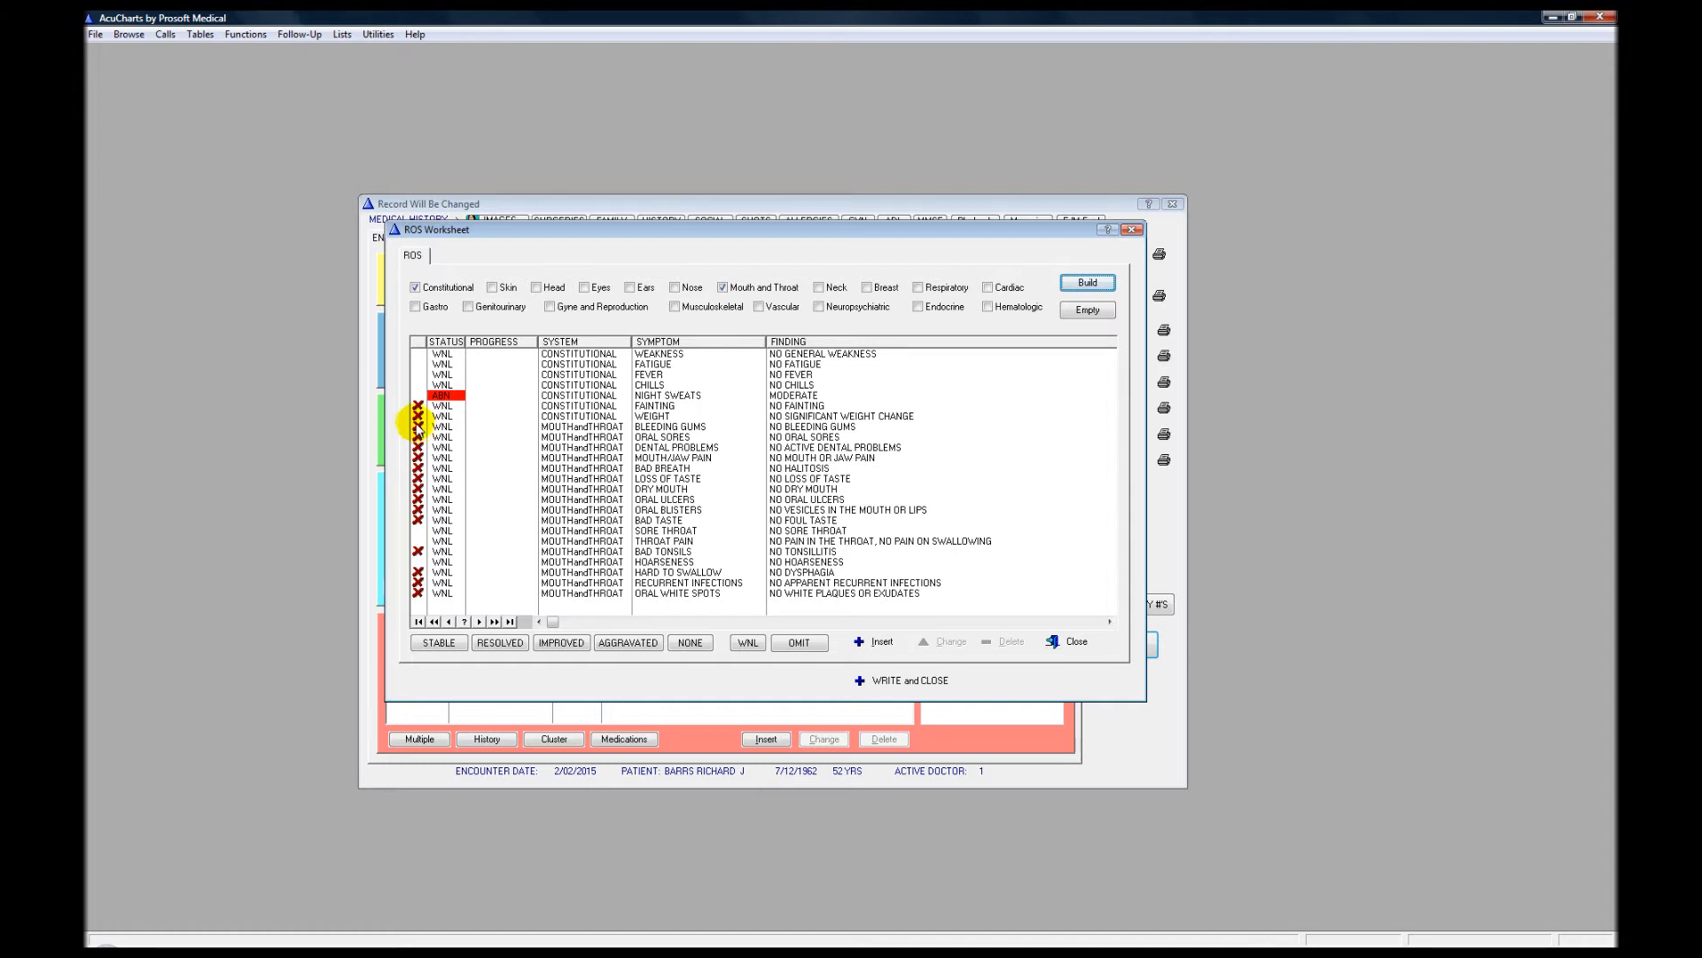
Remove the omit marks from the LOSS OF TASTE, DRY MOUTH and ORAL ULCERS symptoms in the ROS worksheet.
{"action": "left_click", "coordinate": [417, 477]}
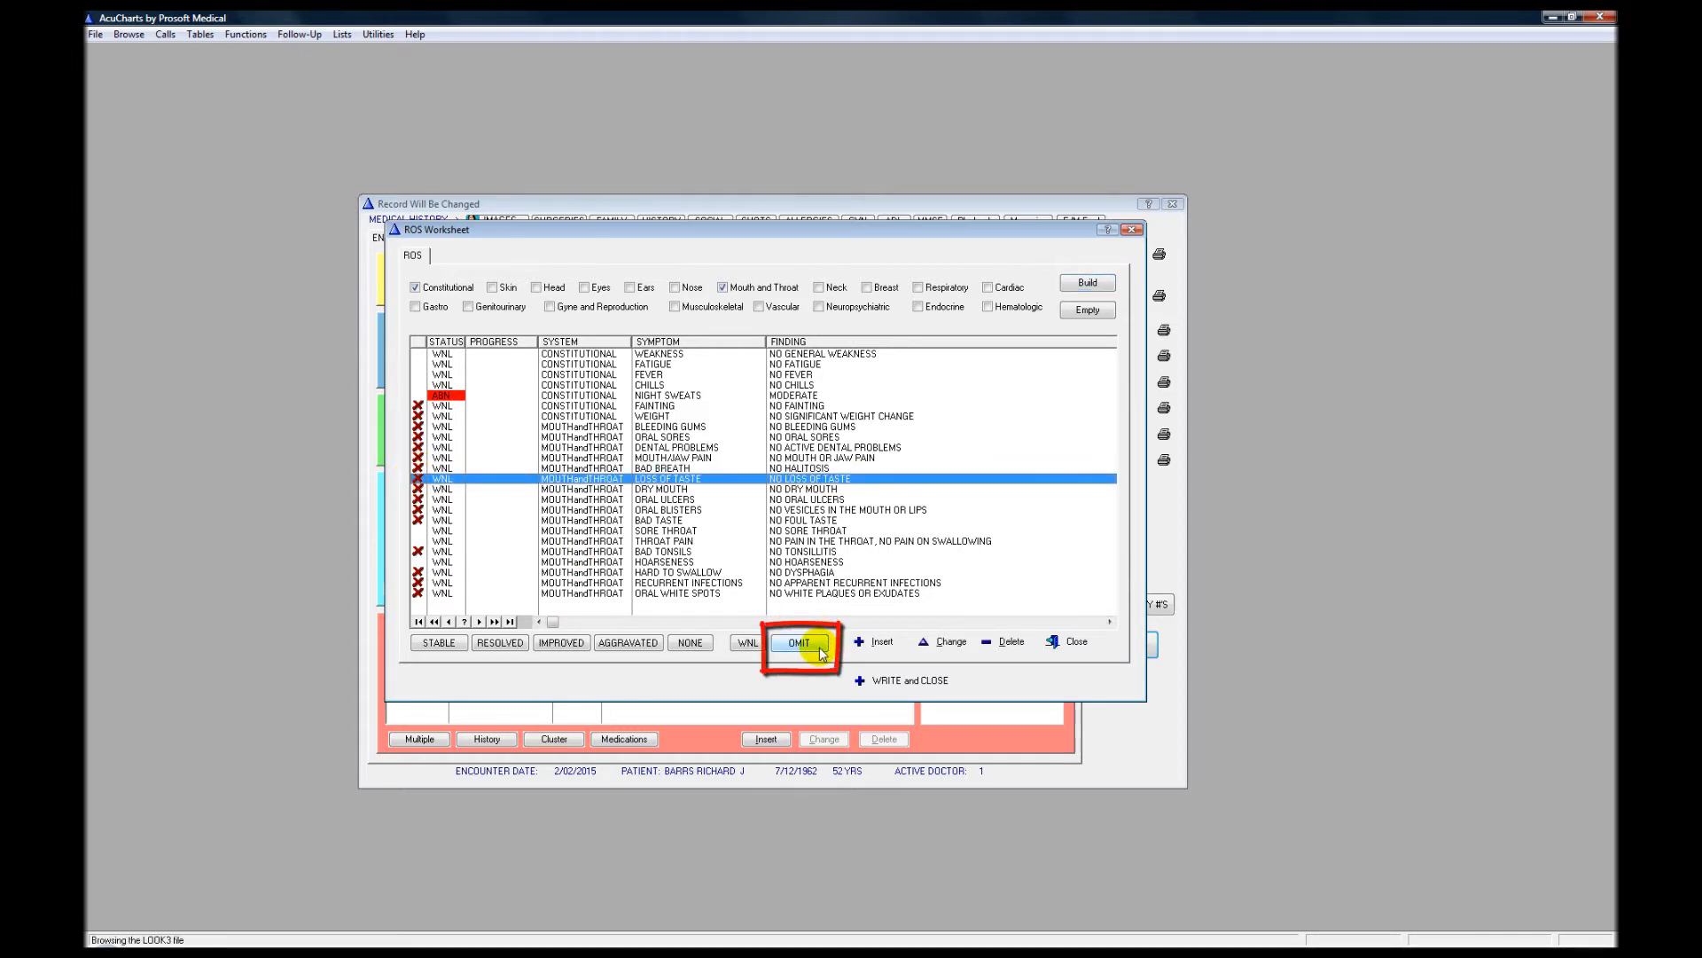
{"action": "left_click", "coordinate": [818, 649]}
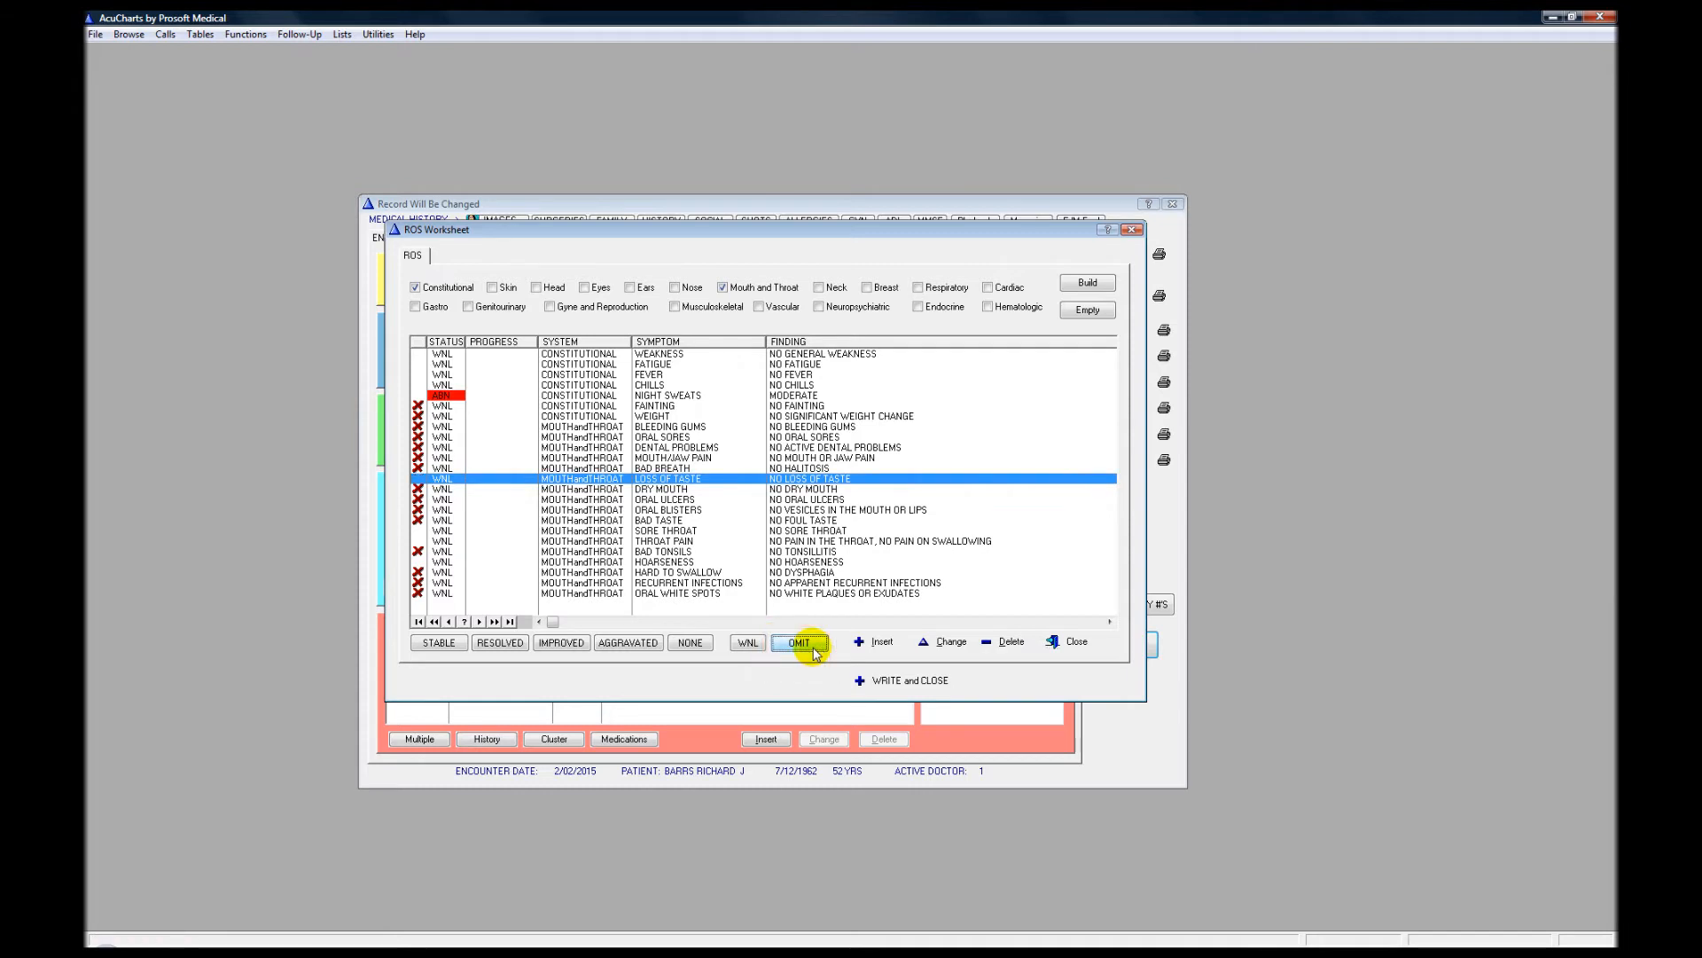
{"action": "left_click", "coordinate": [417, 488]}
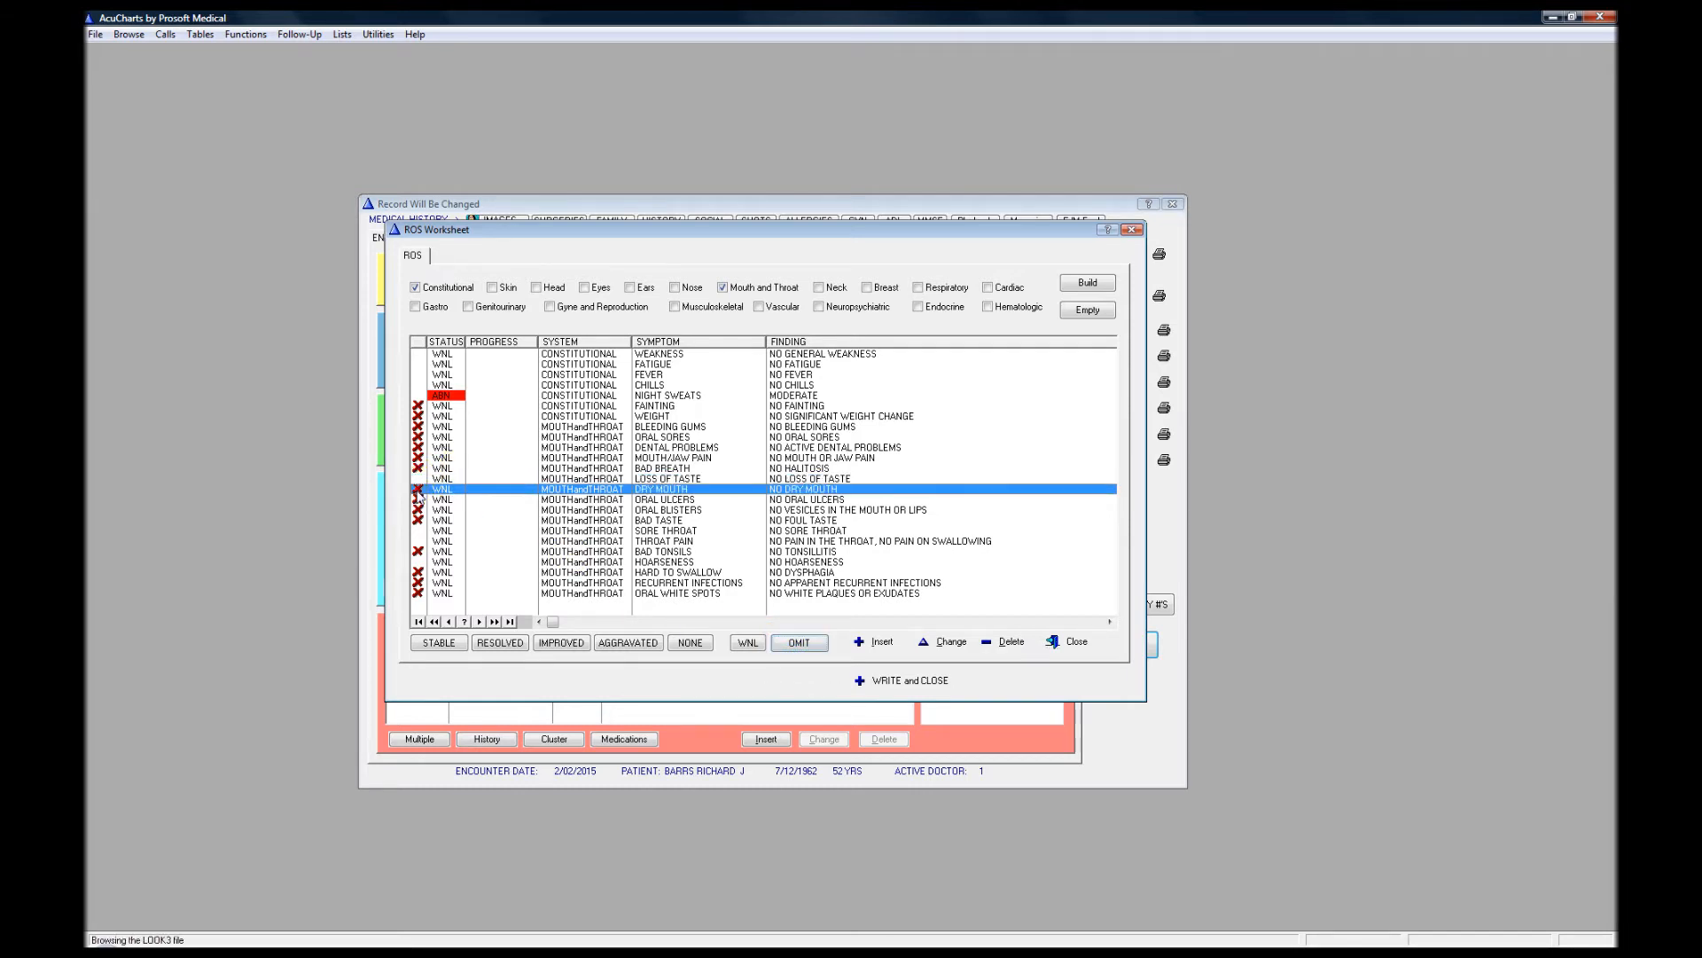
{"action": "left_click", "coordinate": [823, 656]}
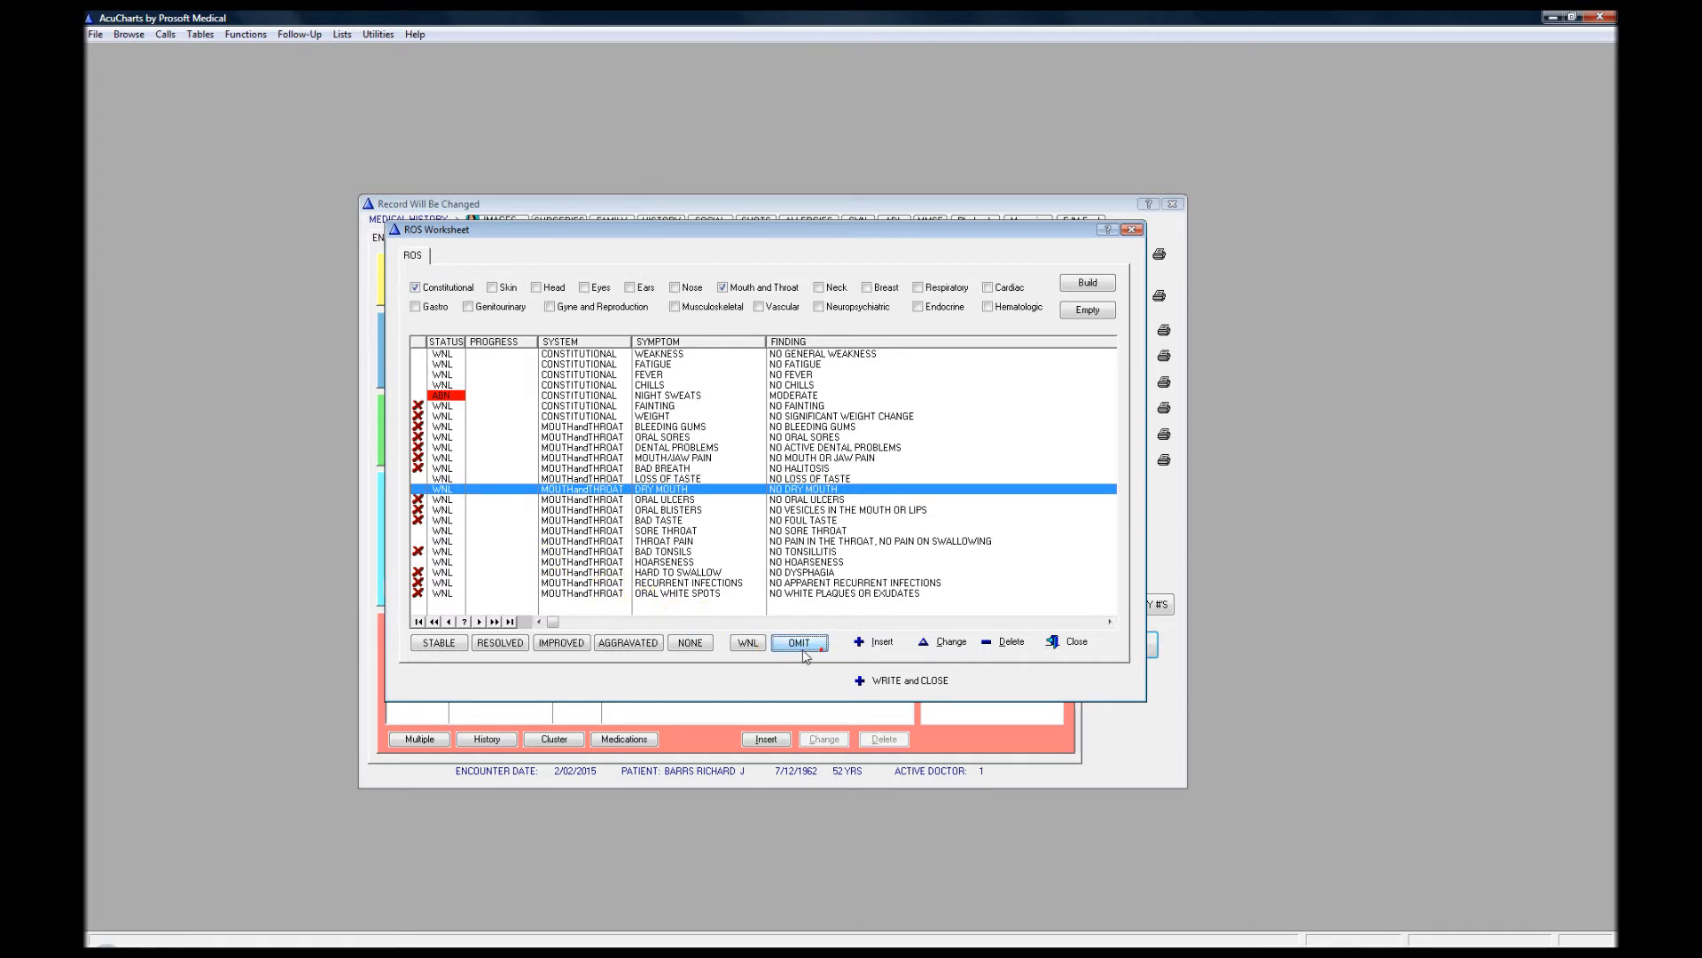
{"action": "left_click", "coordinate": [417, 500]}
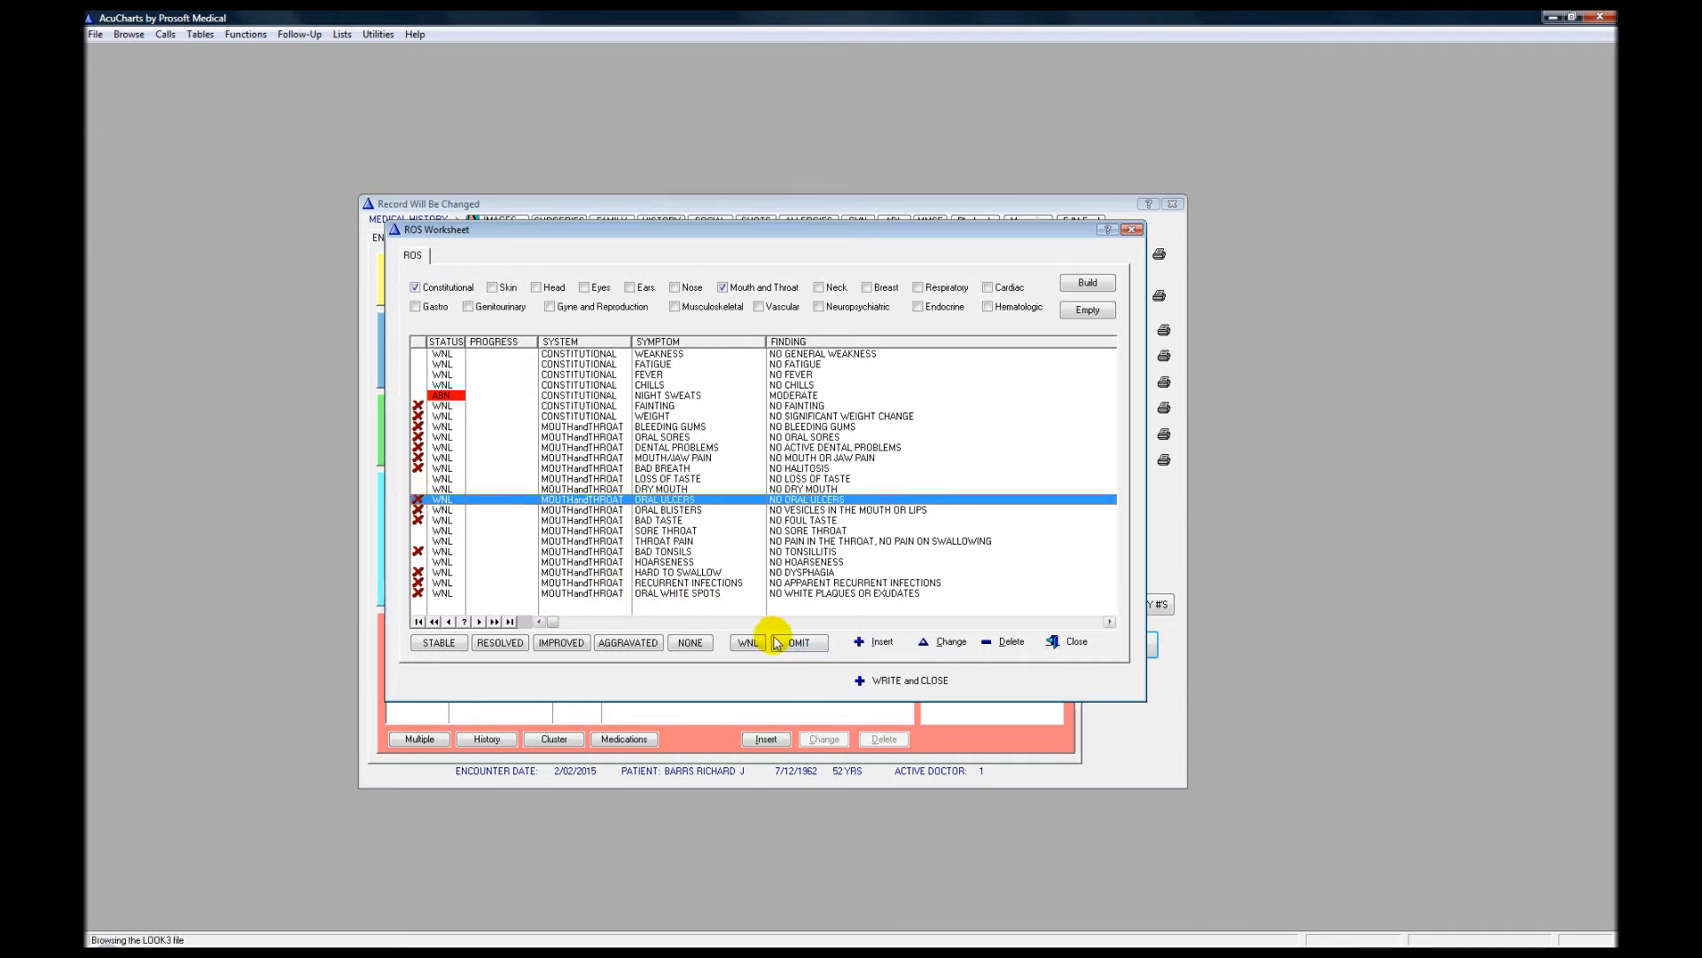
{"action": "left_click", "coordinate": [797, 651]}
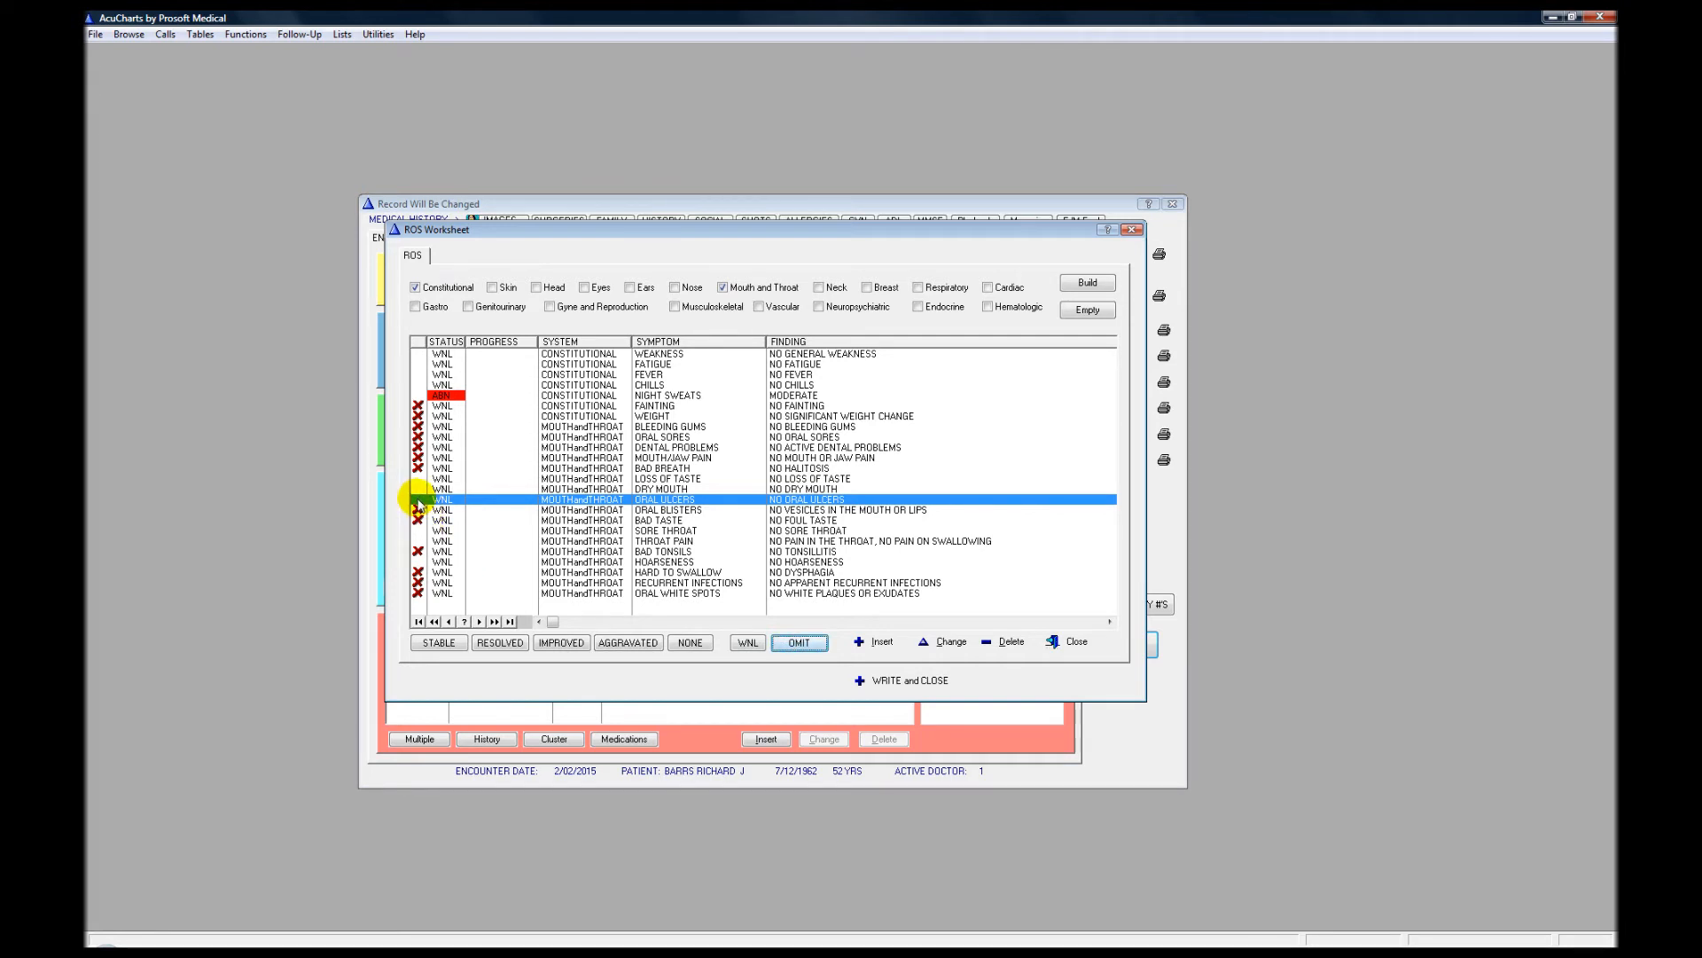
{"action": "left_click", "coordinate": [792, 643]}
{"action": "left_click", "coordinate": [796, 645]}
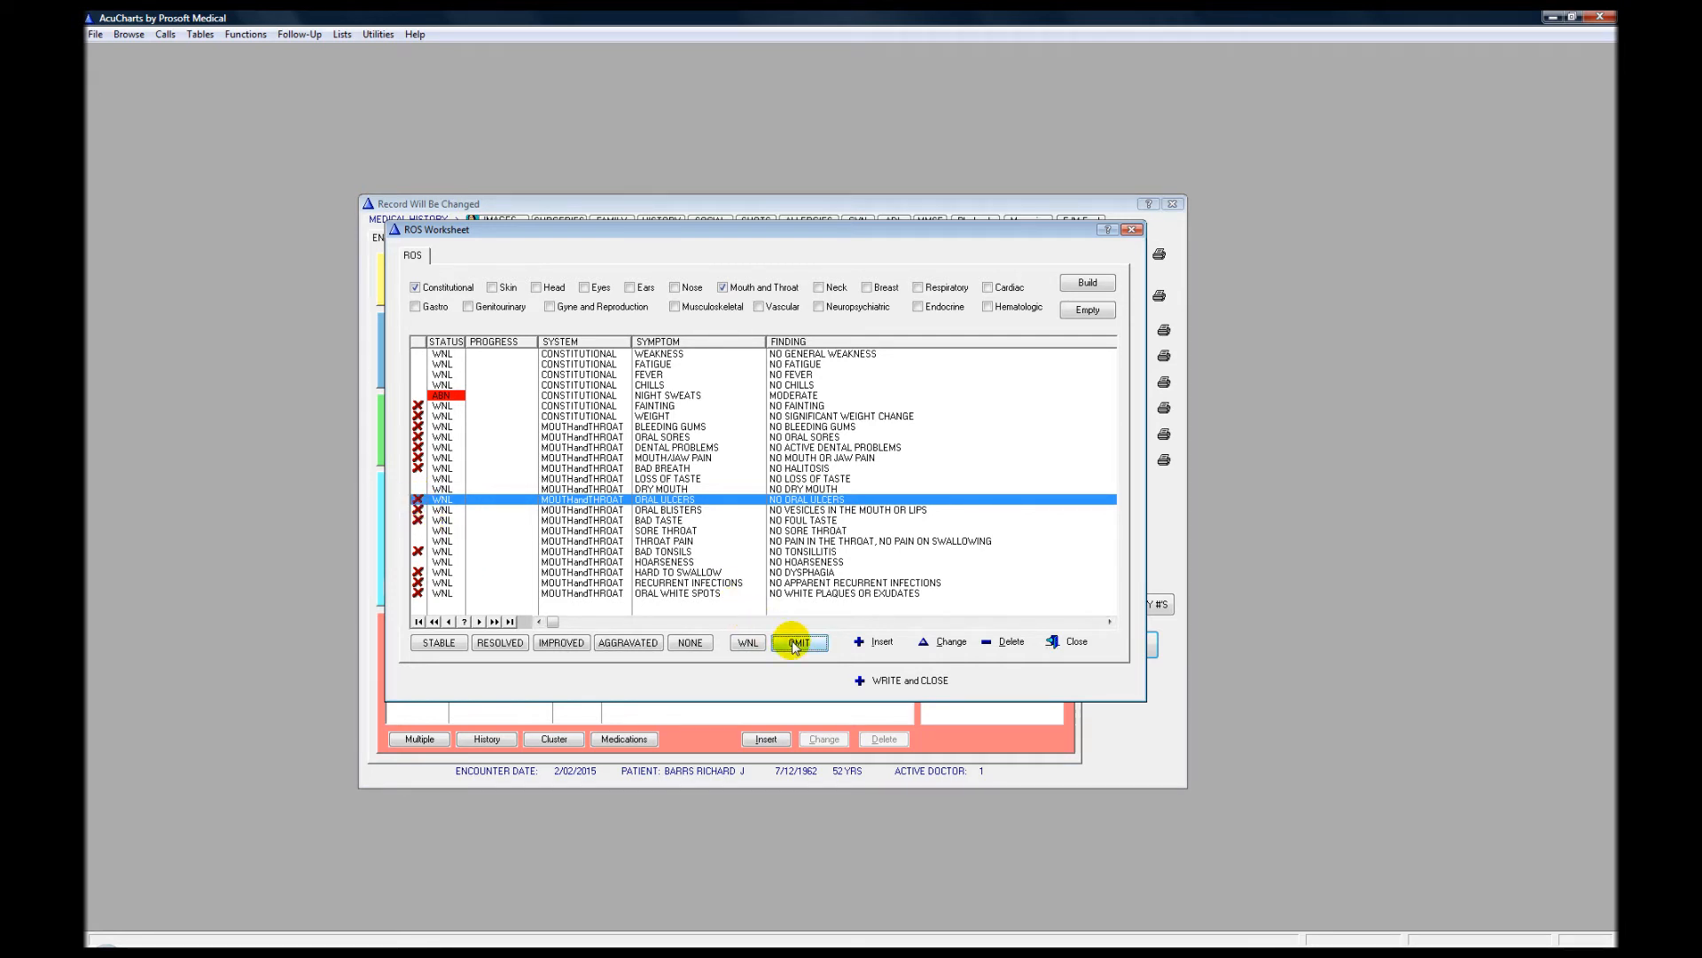
{"action": "left_click", "coordinate": [796, 645]}
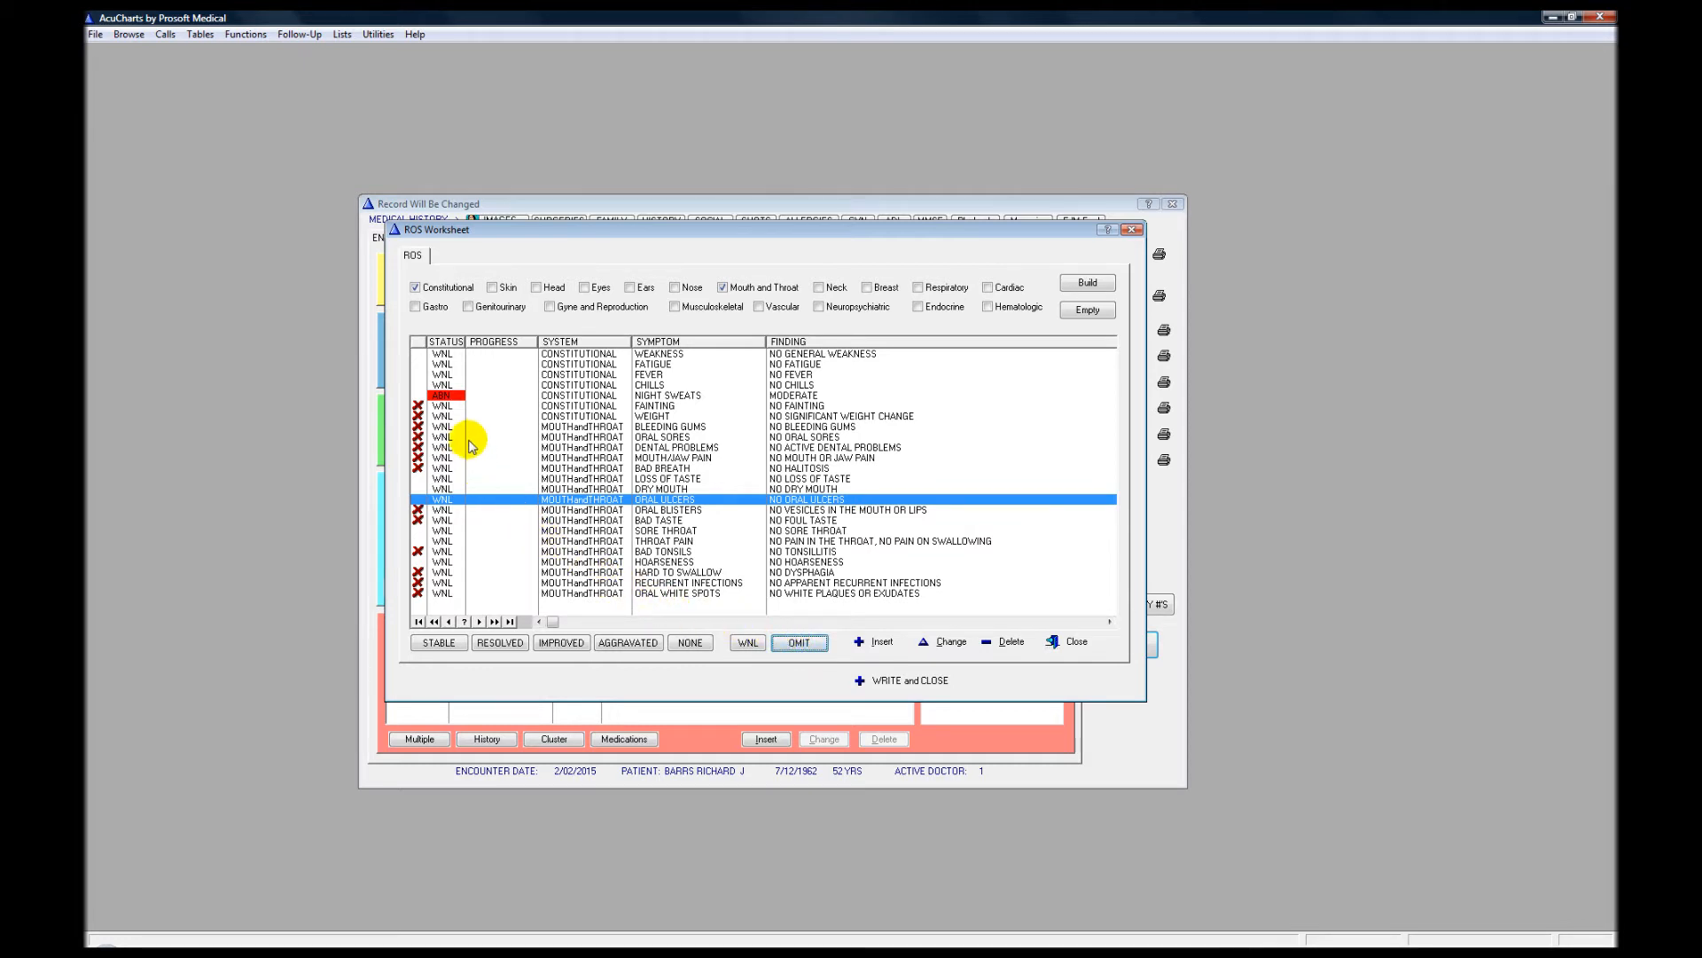
Set the progress of the abnormal NIGHT SWEATS symptom to IMPROVED.
{"action": "left_click", "coordinate": [456, 386]}
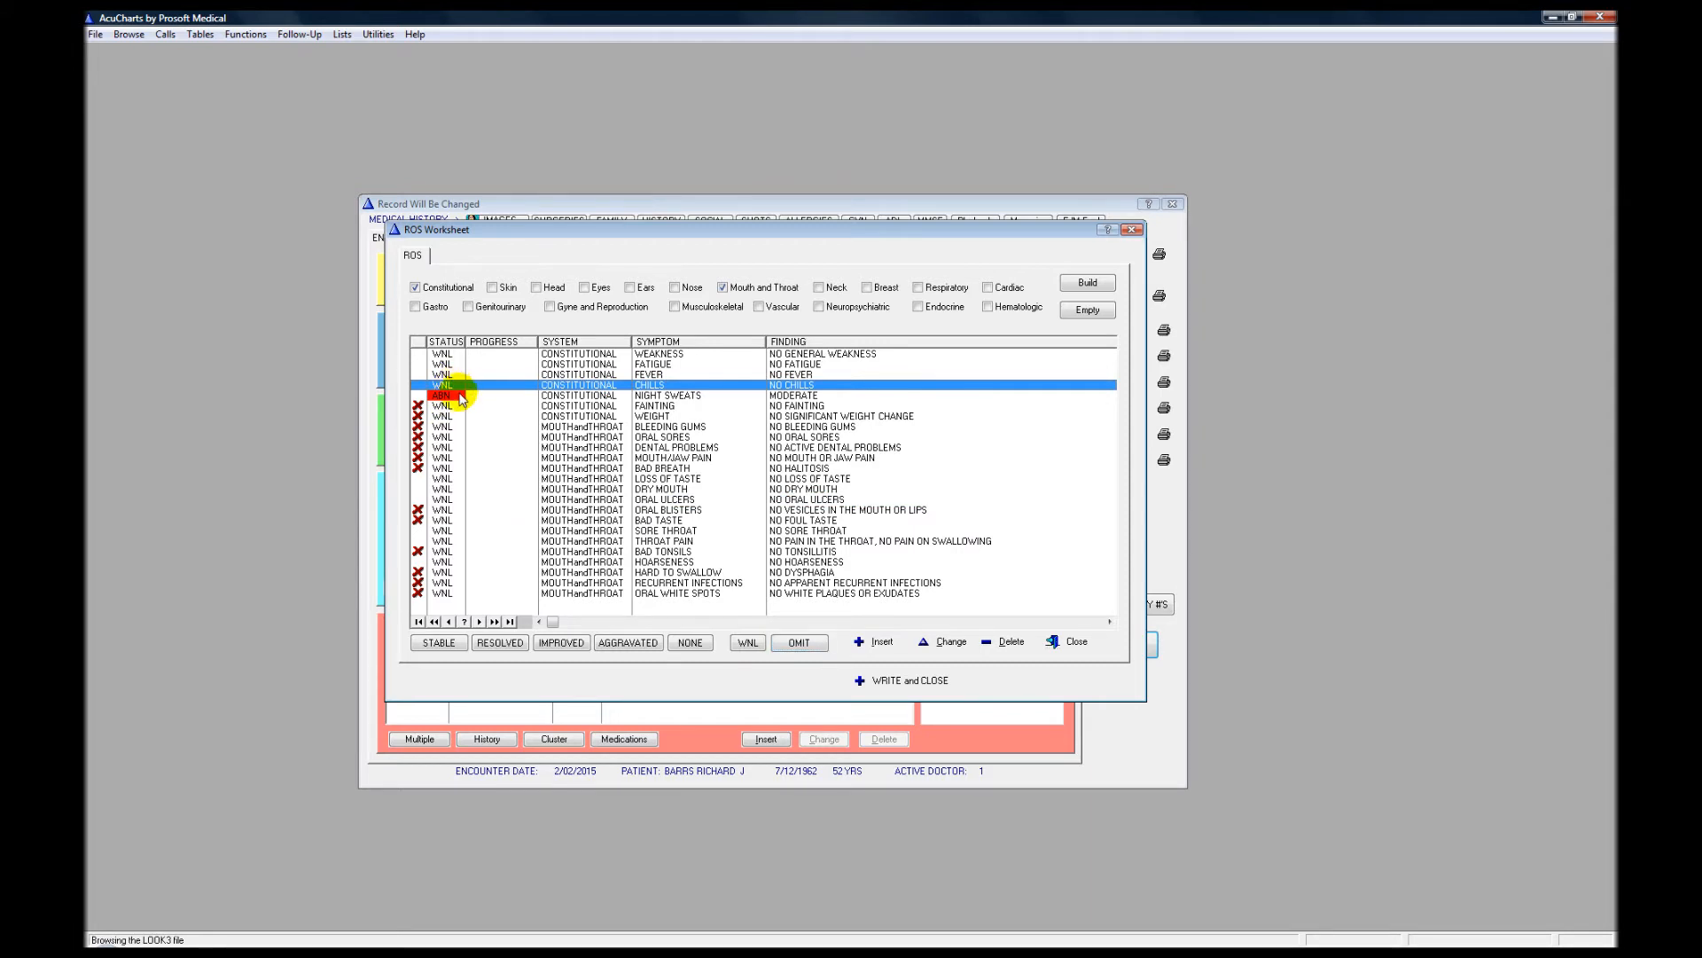
{"action": "left_click", "coordinate": [451, 396]}
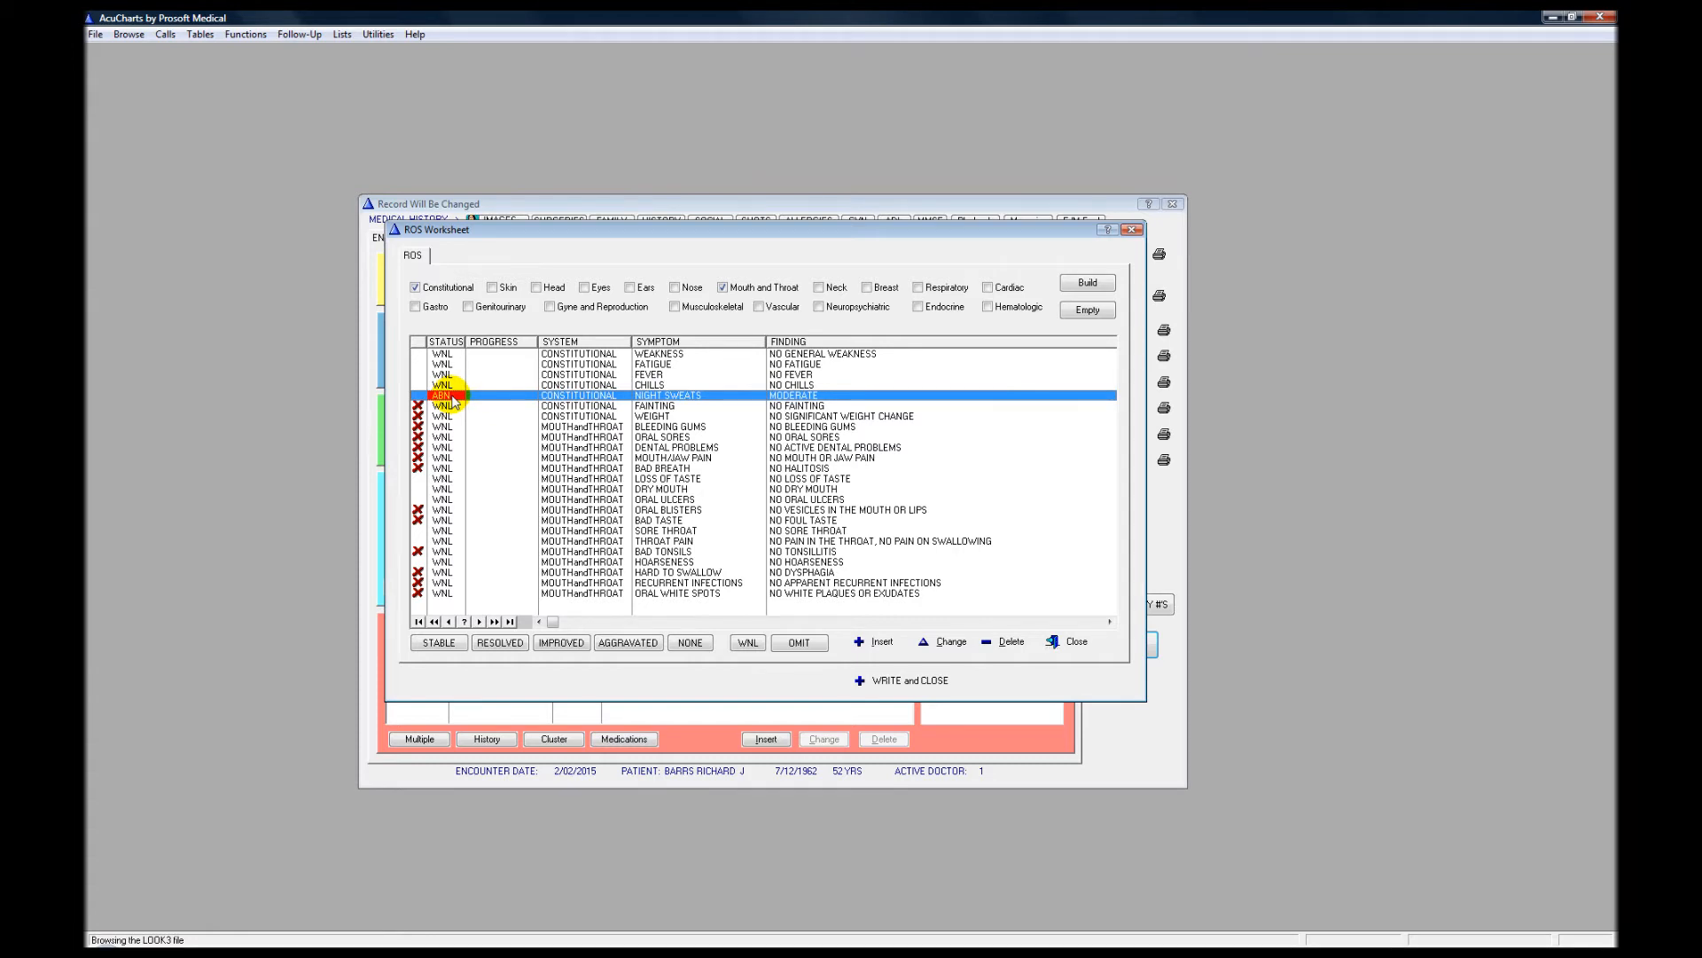
{"action": "left_click", "coordinate": [564, 644]}
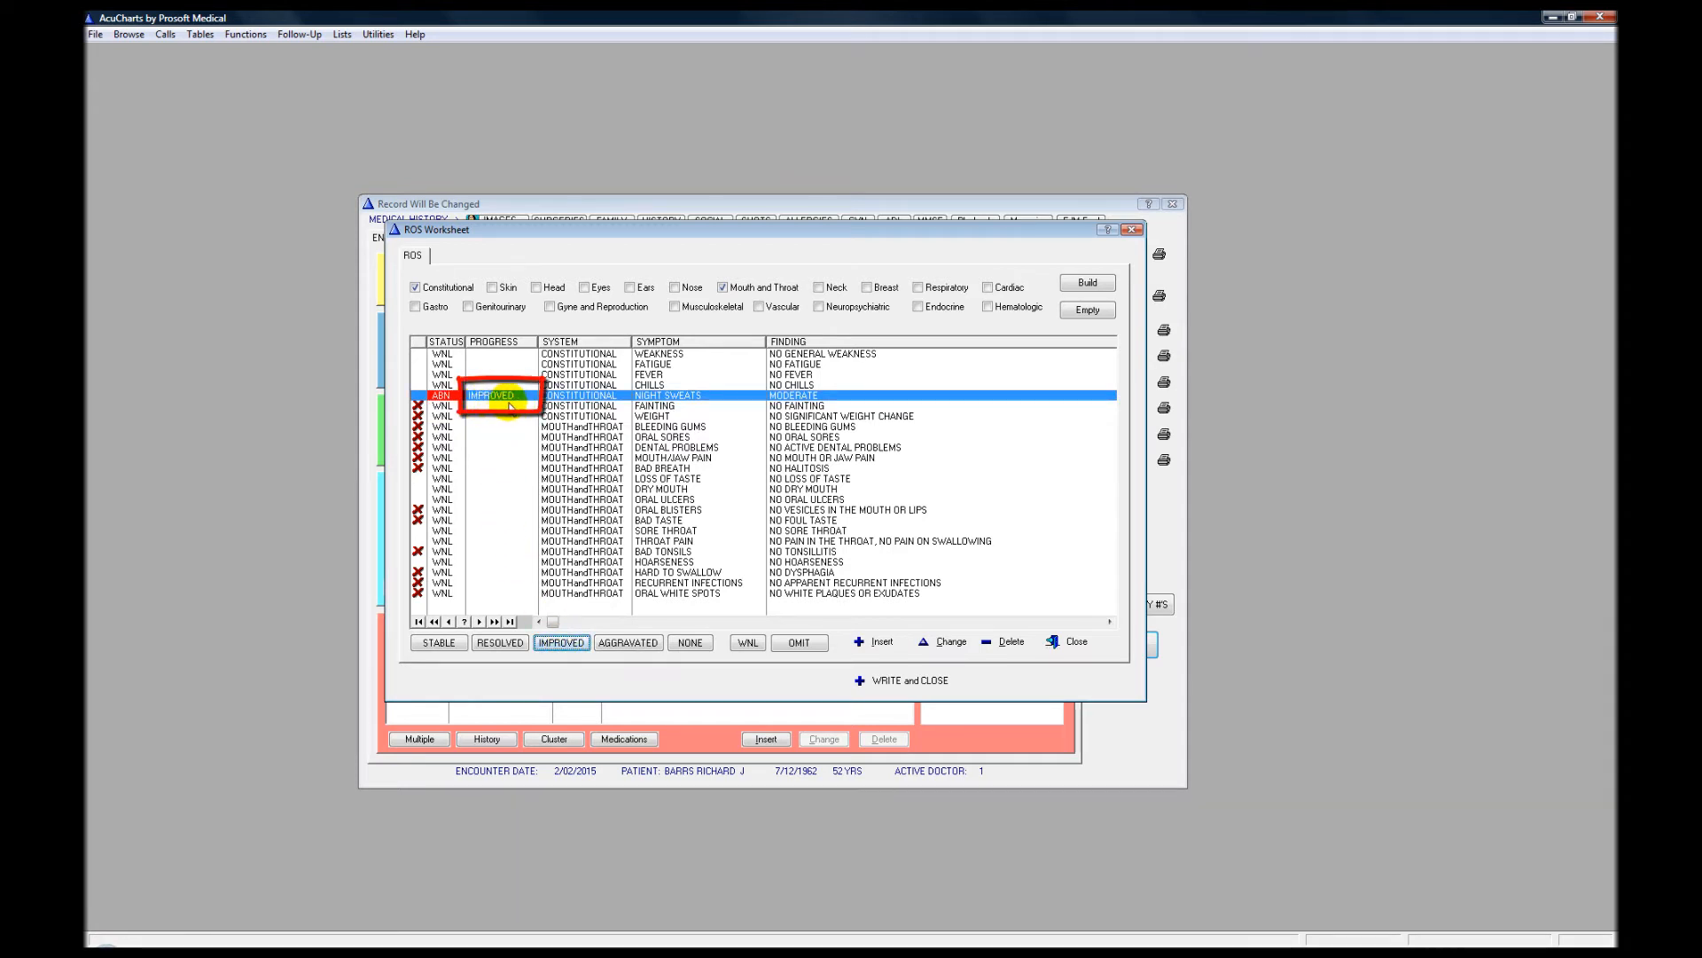
Open the LOSS OF TASTE symptom record for editing.
{"action": "left_click", "coordinate": [482, 481]}
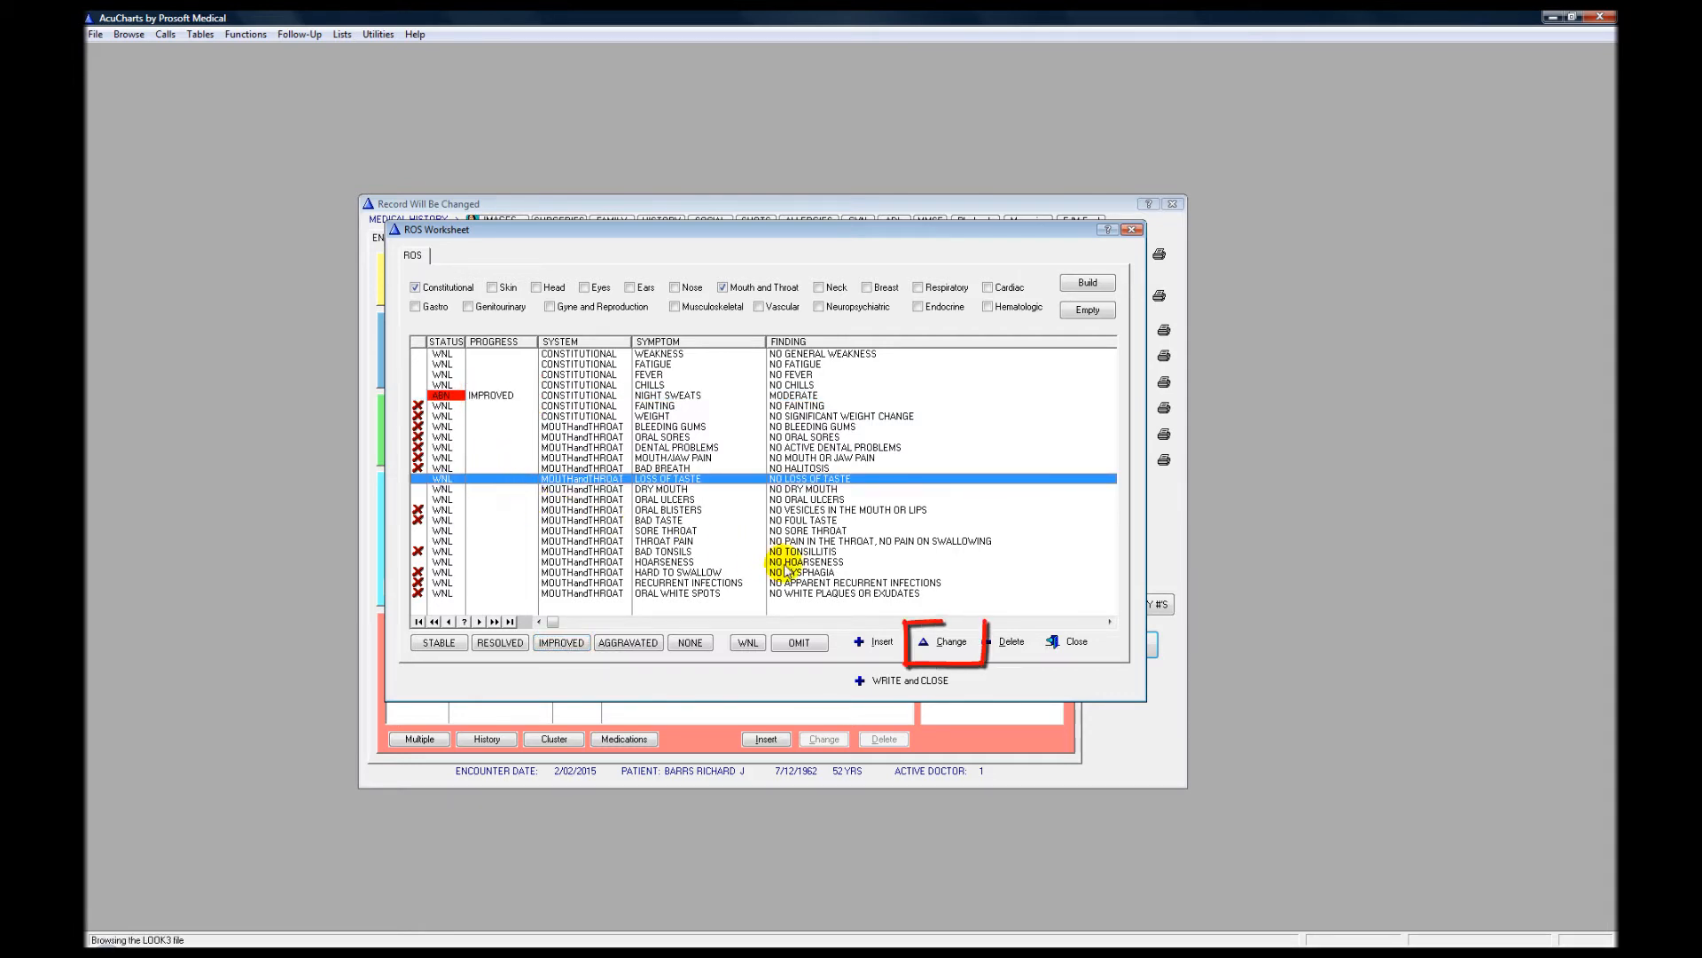
{"action": "left_click", "coordinate": [938, 640]}
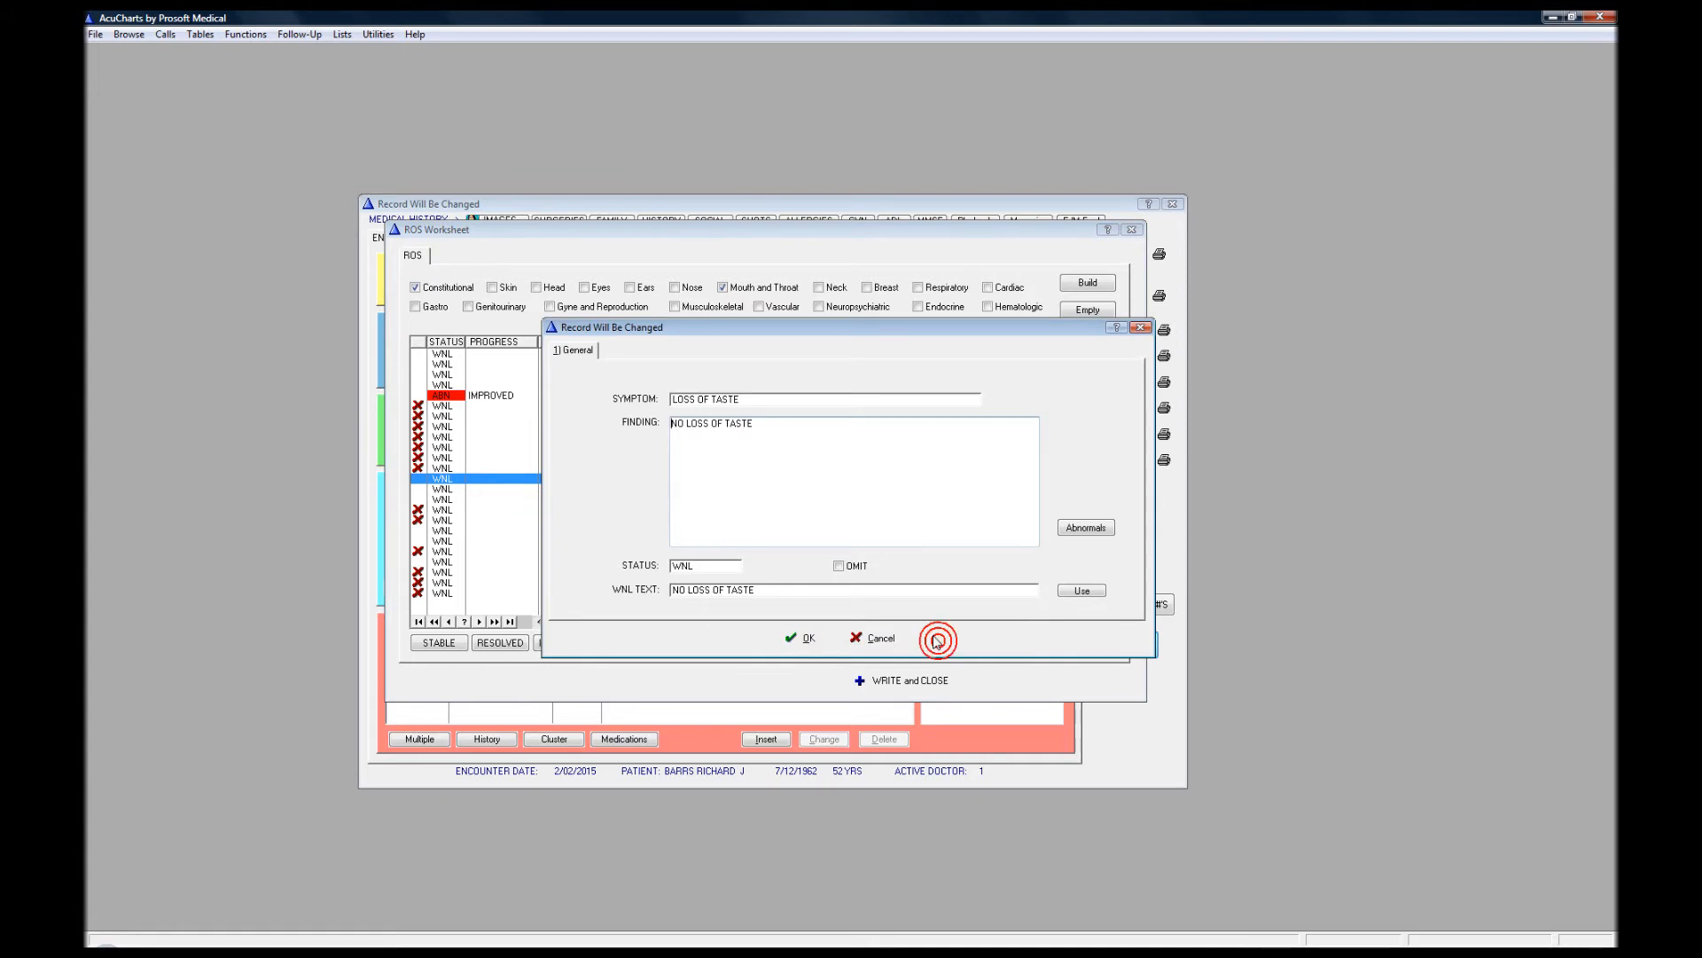
Try rewording the finding as THERE IS NO LOSS IN TASTE, and restore the text NO LOSS OF TASTE.
{"action": "left_click", "coordinate": [867, 445]}
{"action": "key", "text": "ctrl+c"}
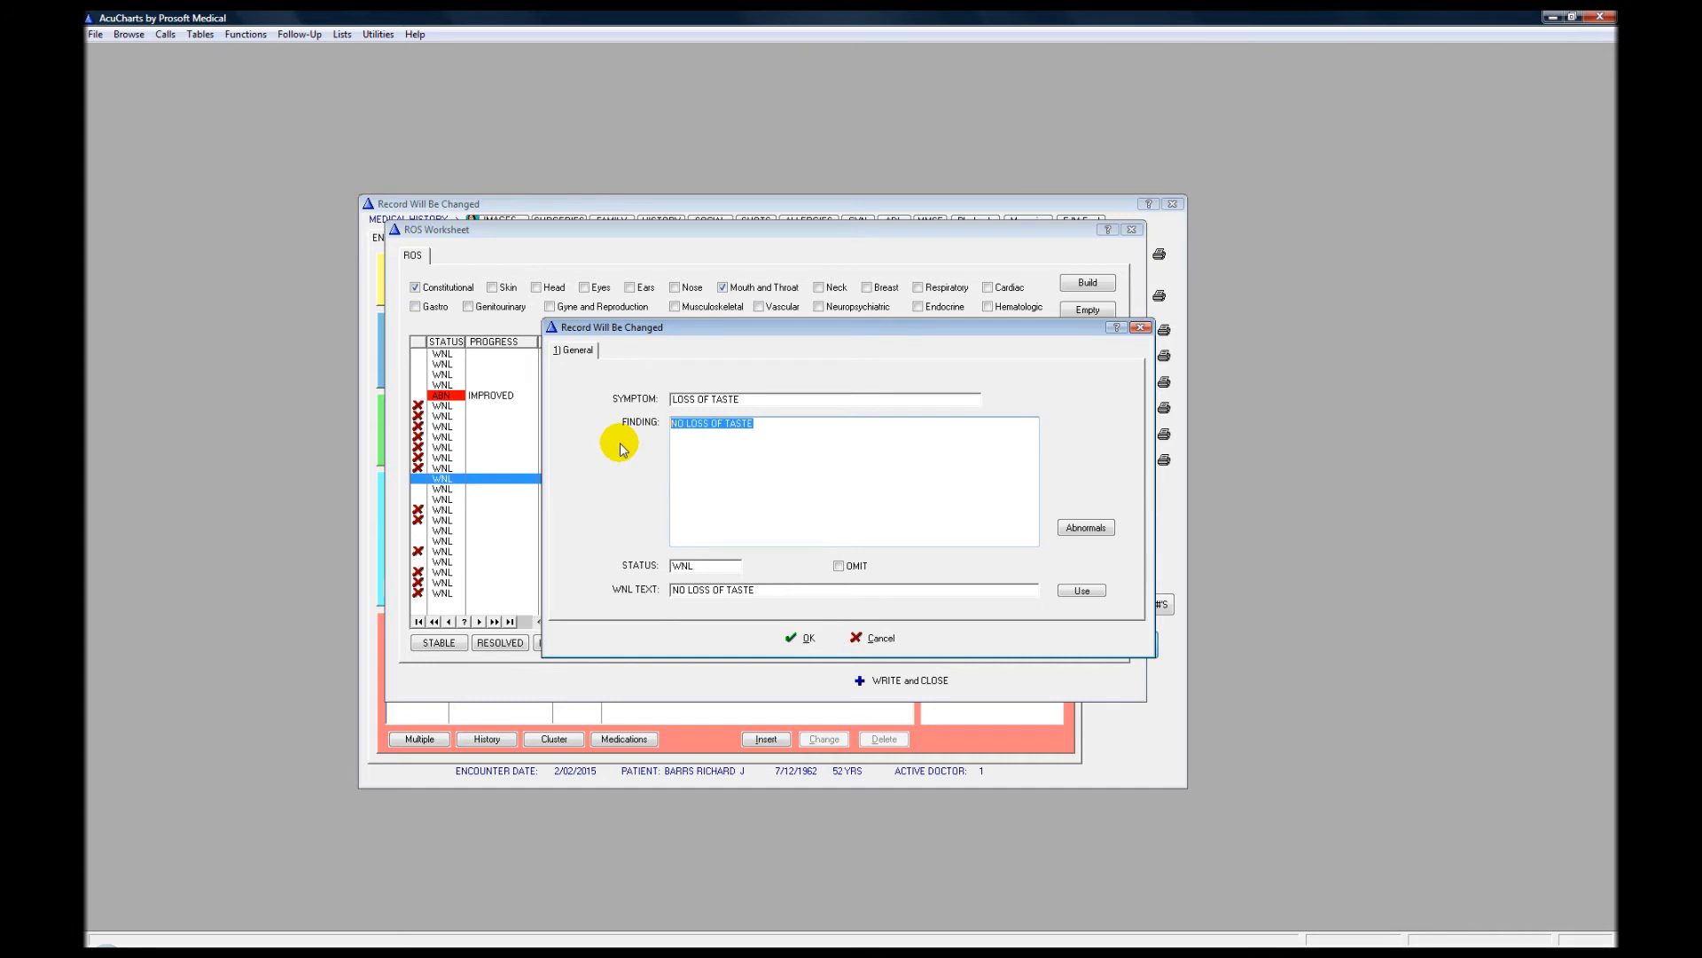
{"action": "type", "text": "THERE IS"}
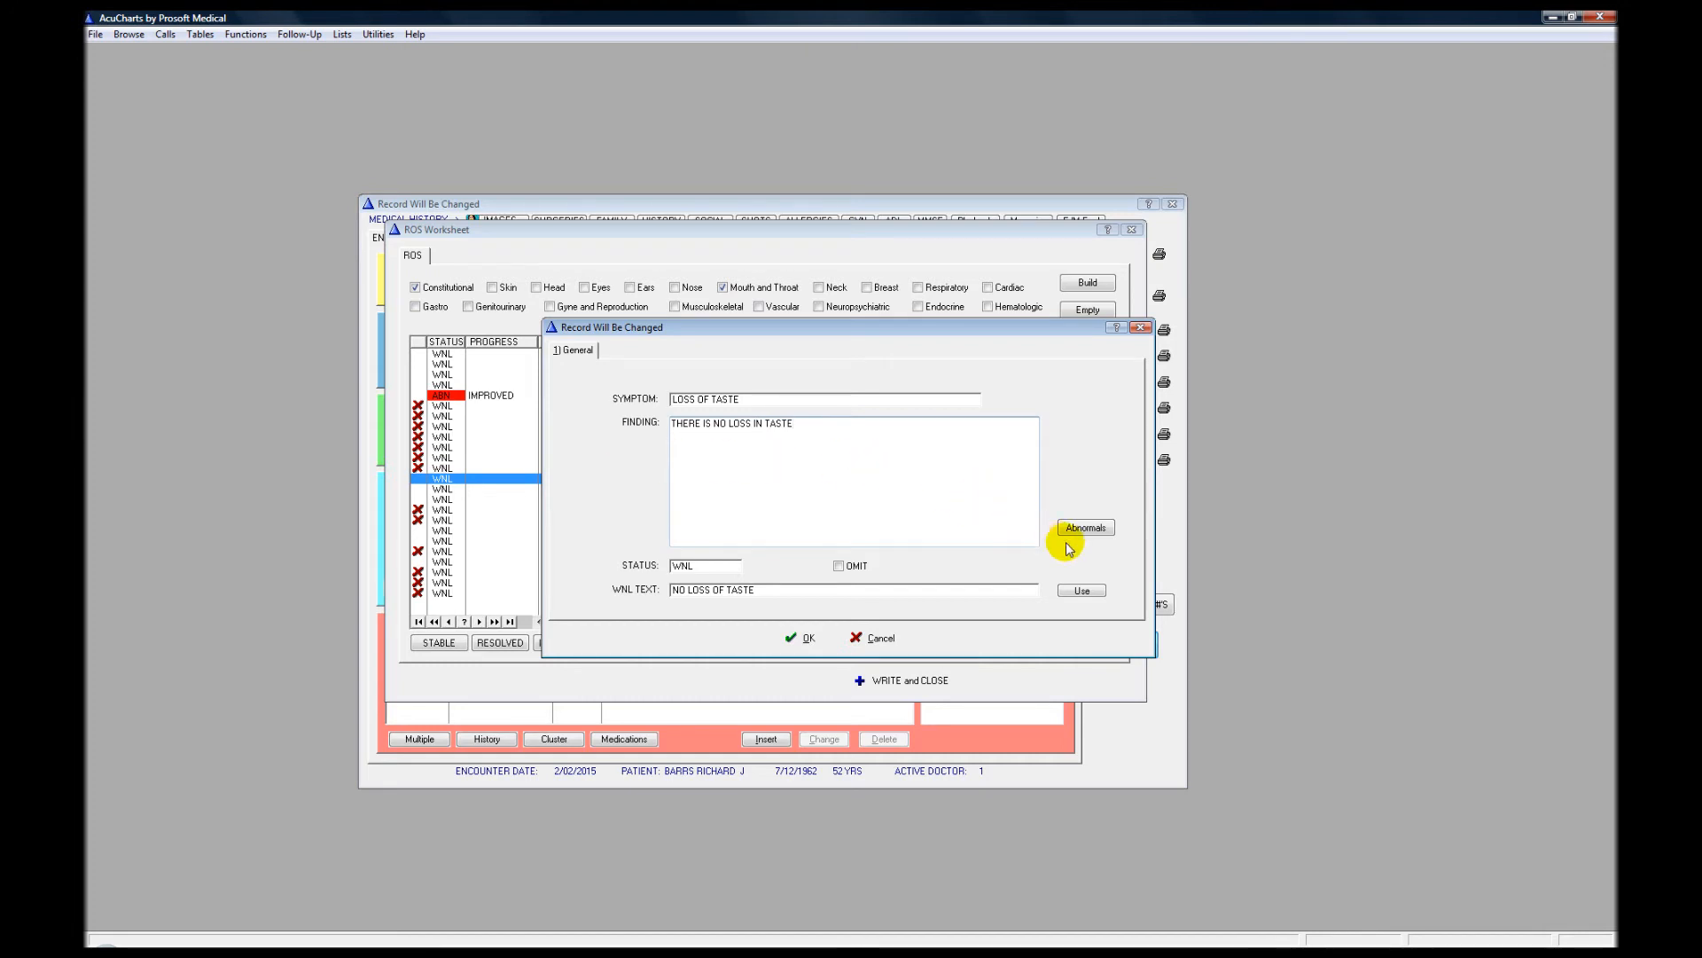
{"action": "left_click_drag", "start_coordinate": [892, 454], "coordinate": [815, 448]}
{"action": "key", "text": "ctrl+a"}
{"action": "key", "text": "ctrl+v"}
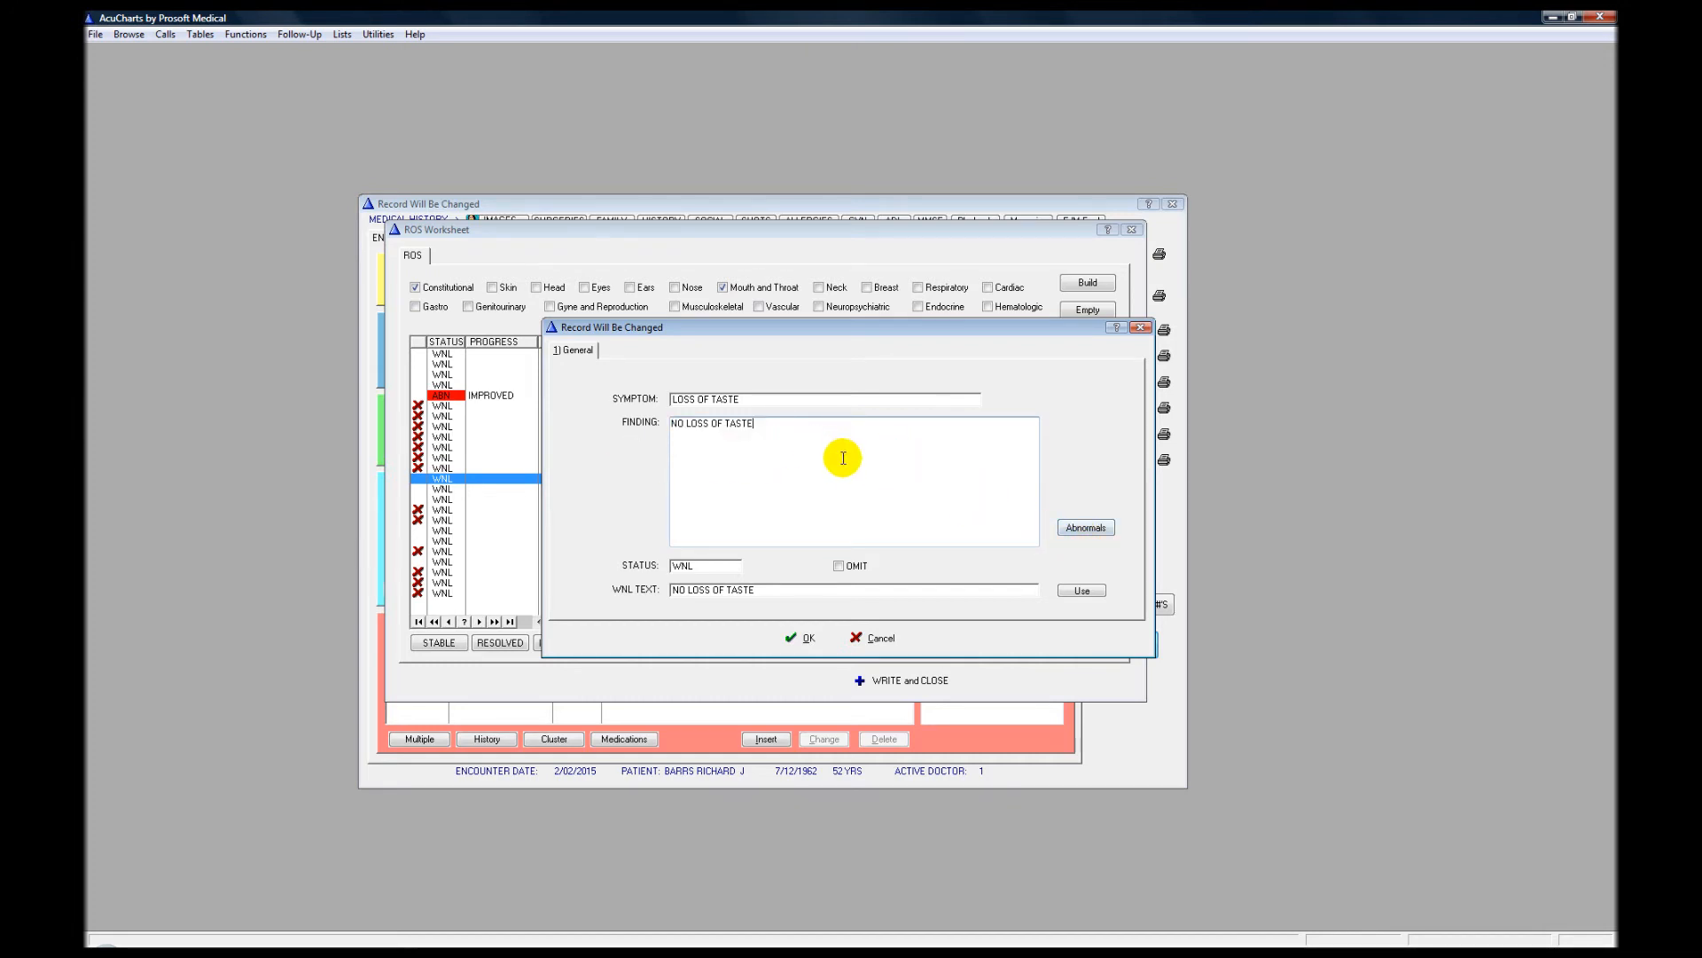
Record the abnormal findings TO SALT and TO SWEETS for LOSS OF TASTE, and write the ROS worksheet to the encounter.
{"action": "left_click", "coordinate": [1088, 532]}
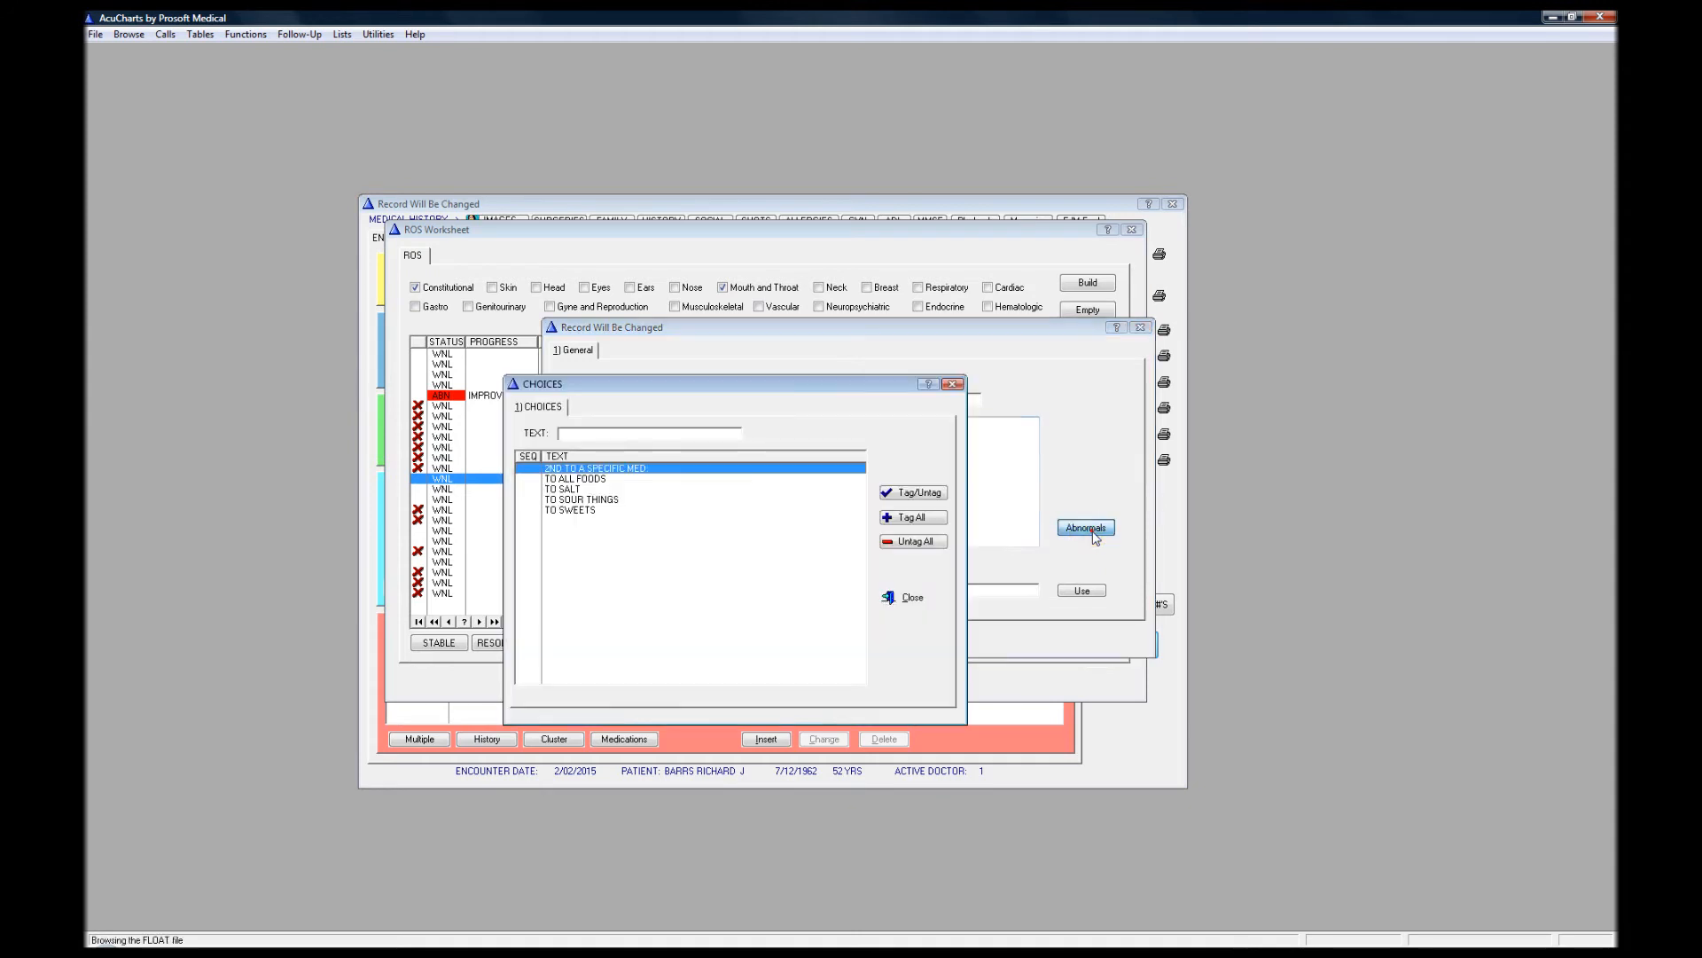
{"action": "left_click", "coordinate": [589, 489]}
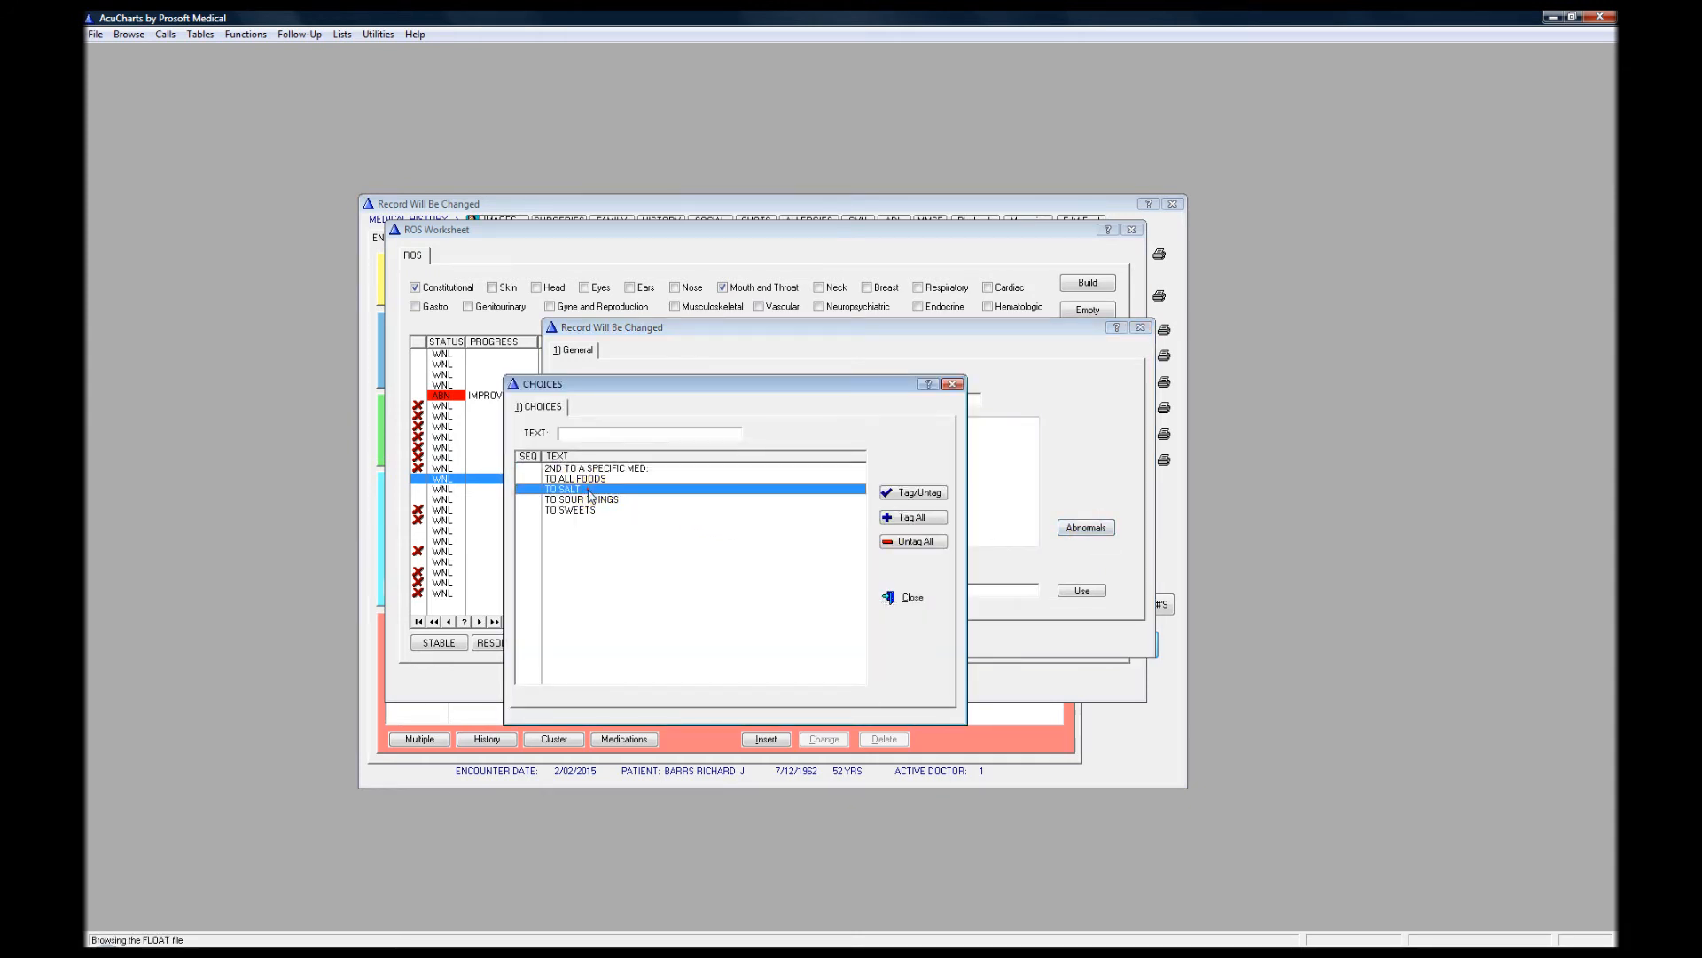
{"action": "left_click", "coordinate": [920, 493]}
{"action": "left_click", "coordinate": [616, 511]}
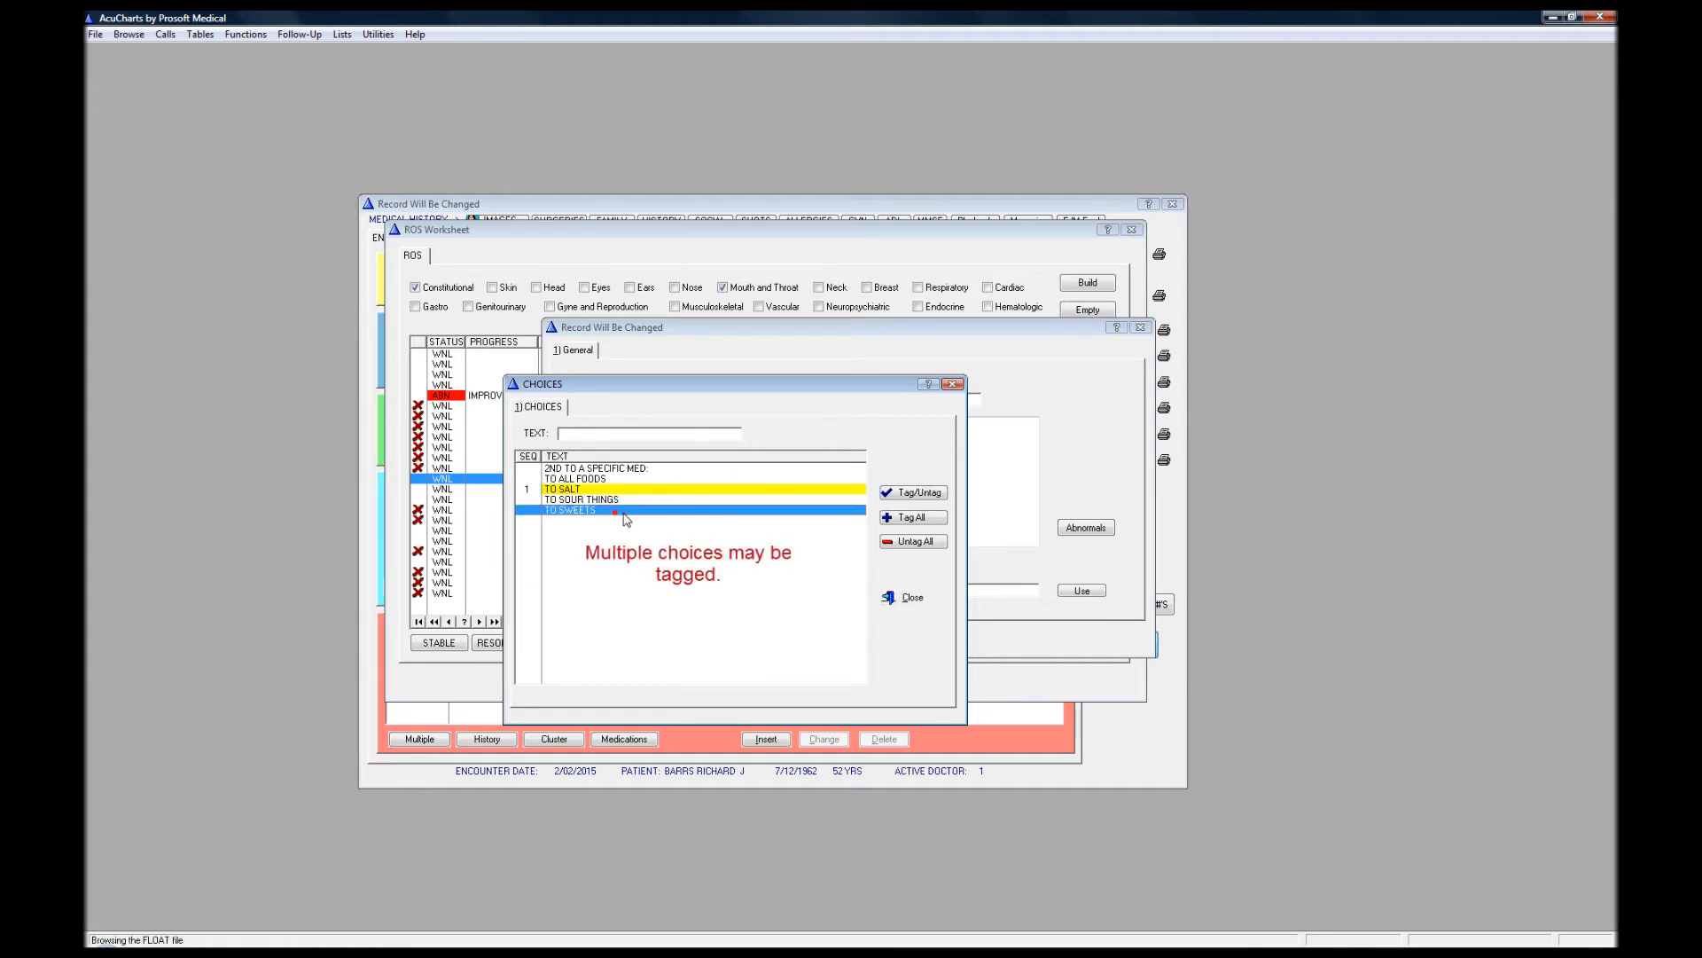
{"action": "left_click", "coordinate": [919, 493]}
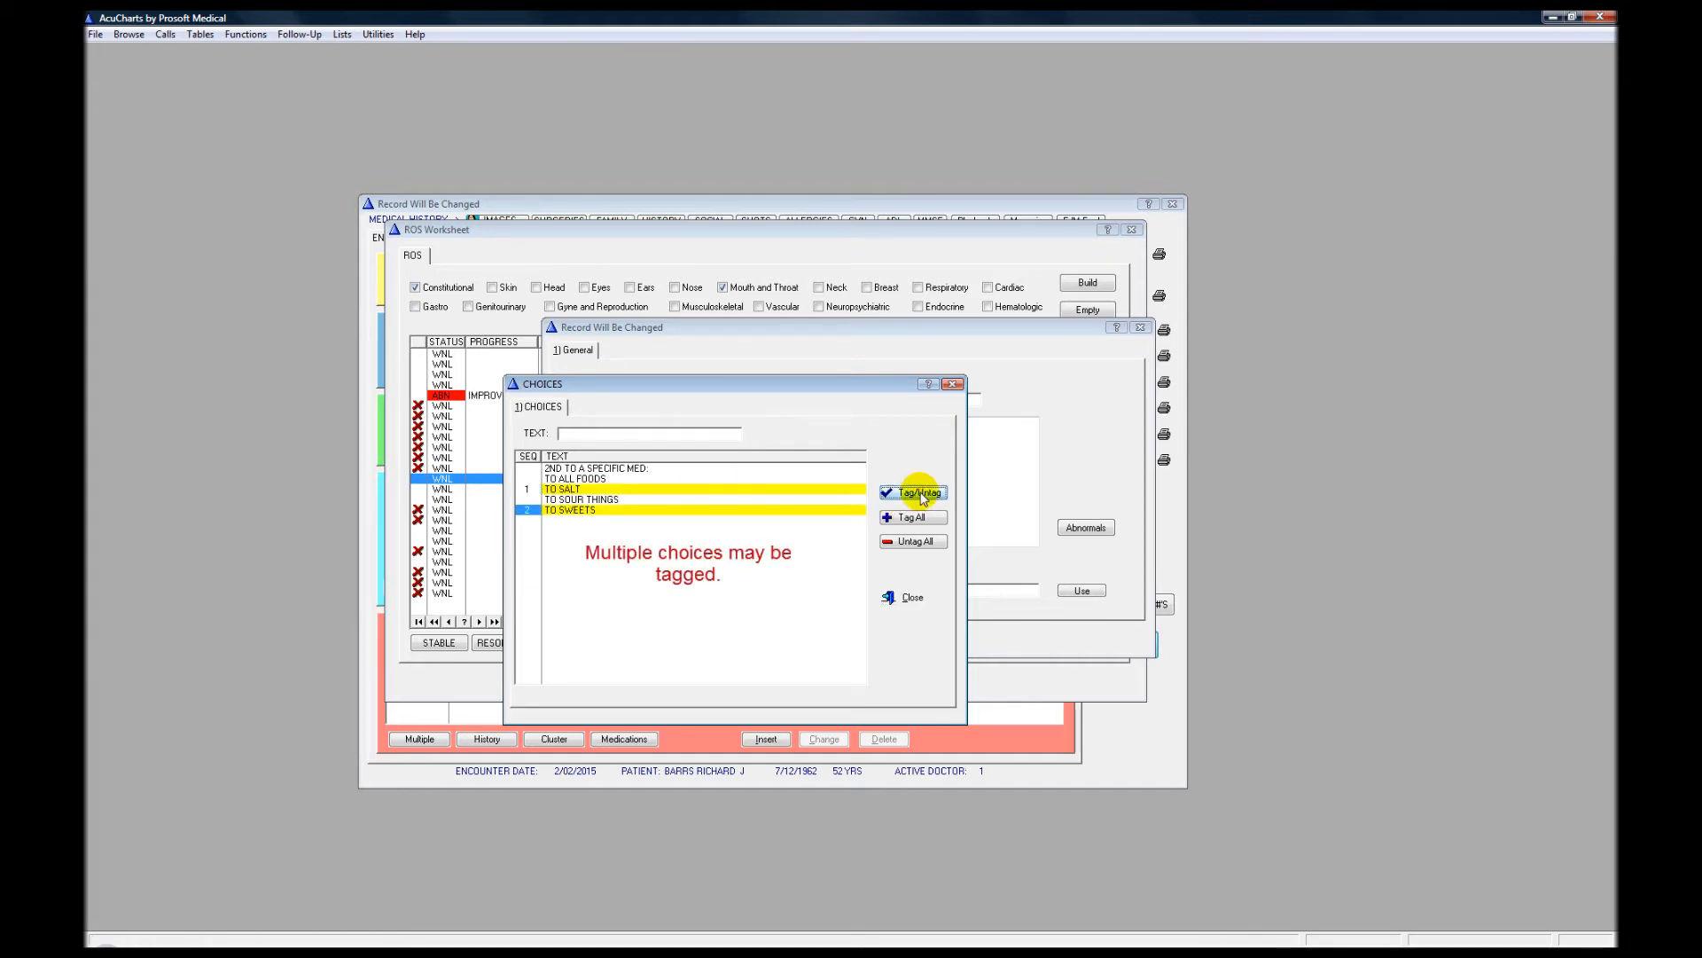
{"action": "left_click", "coordinate": [909, 595]}
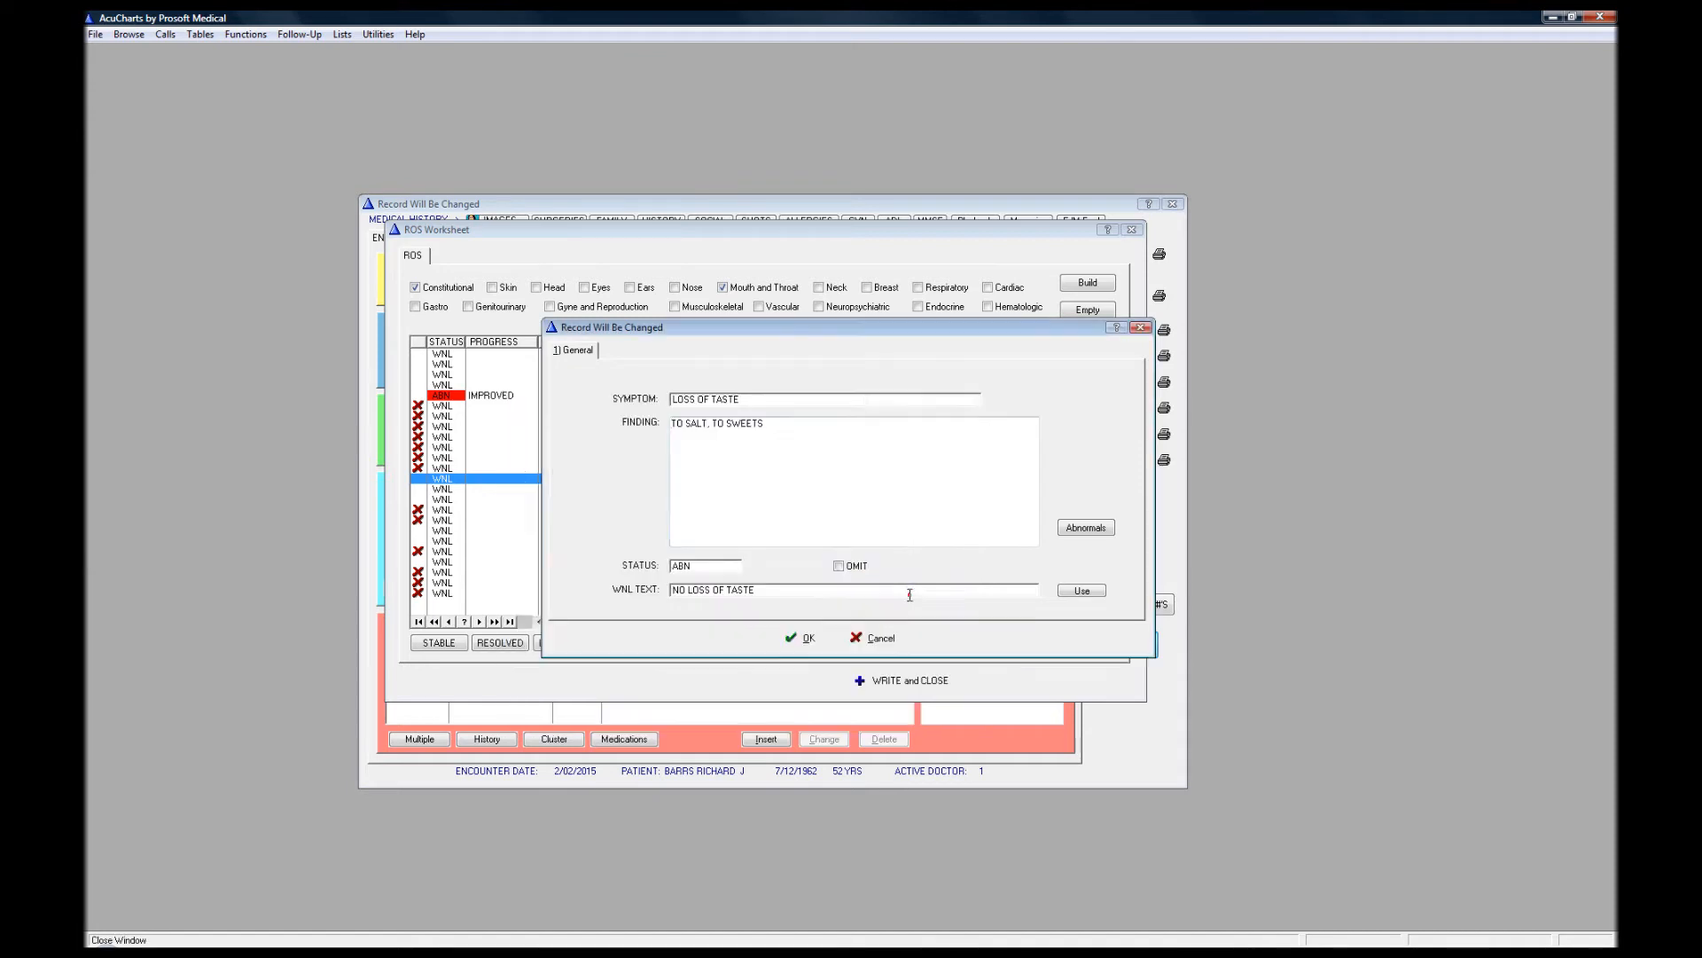
{"action": "left_click", "coordinate": [808, 638]}
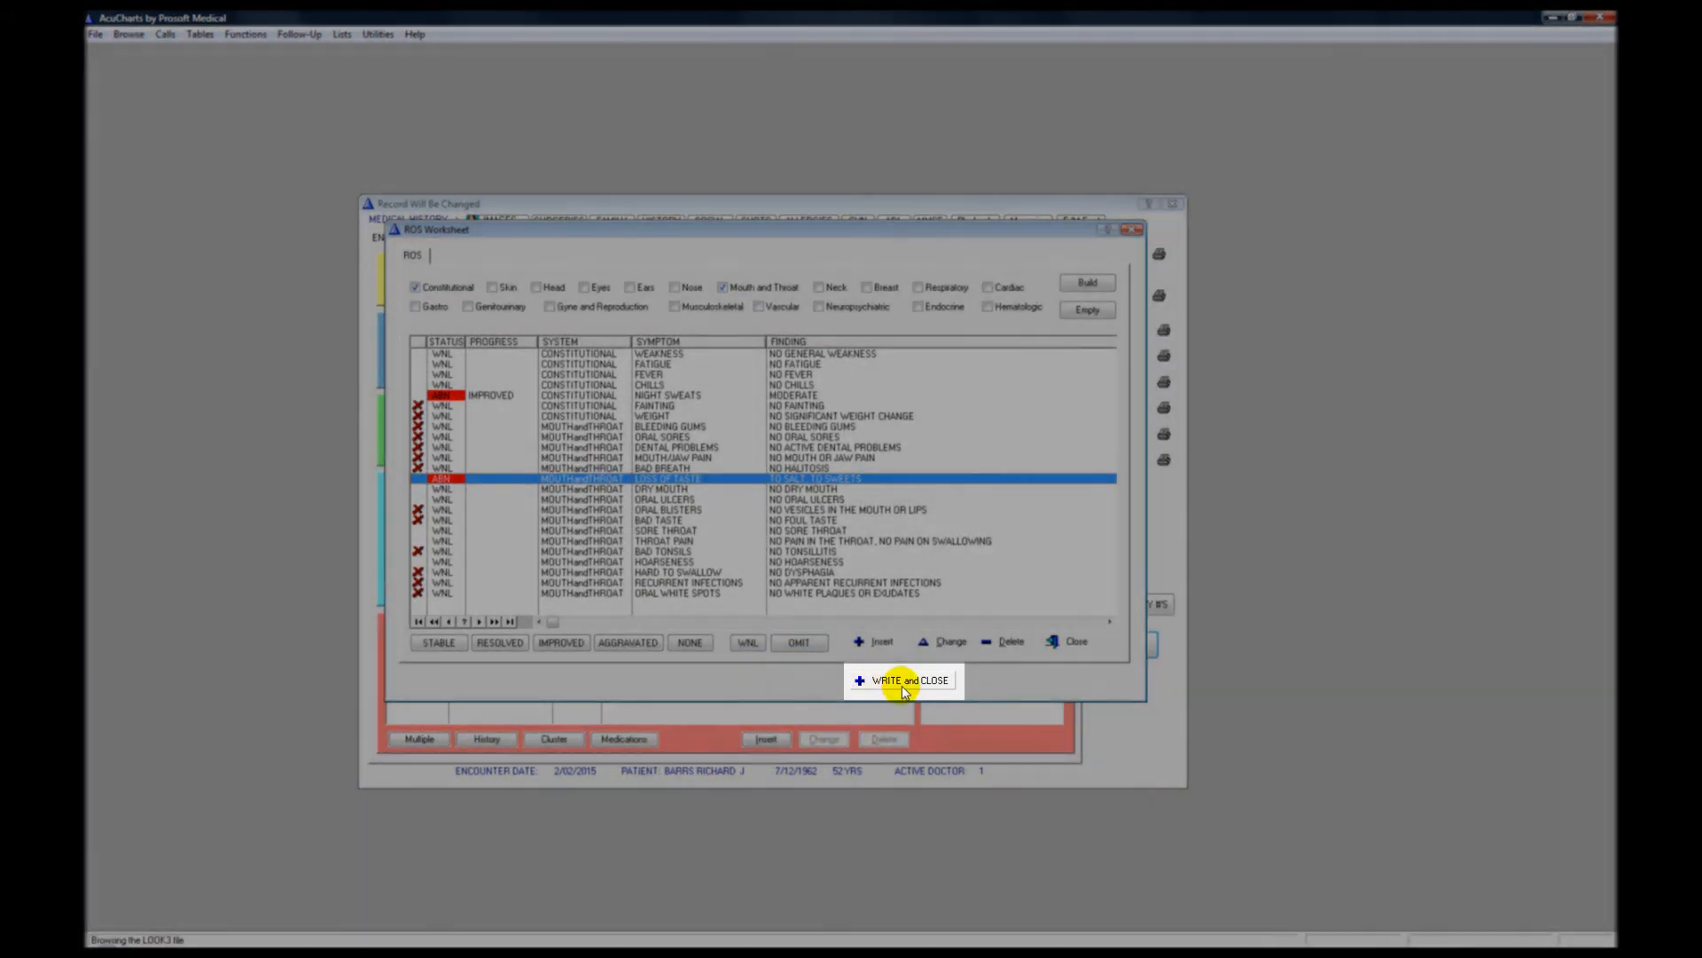
{"action": "left_click", "coordinate": [904, 687]}
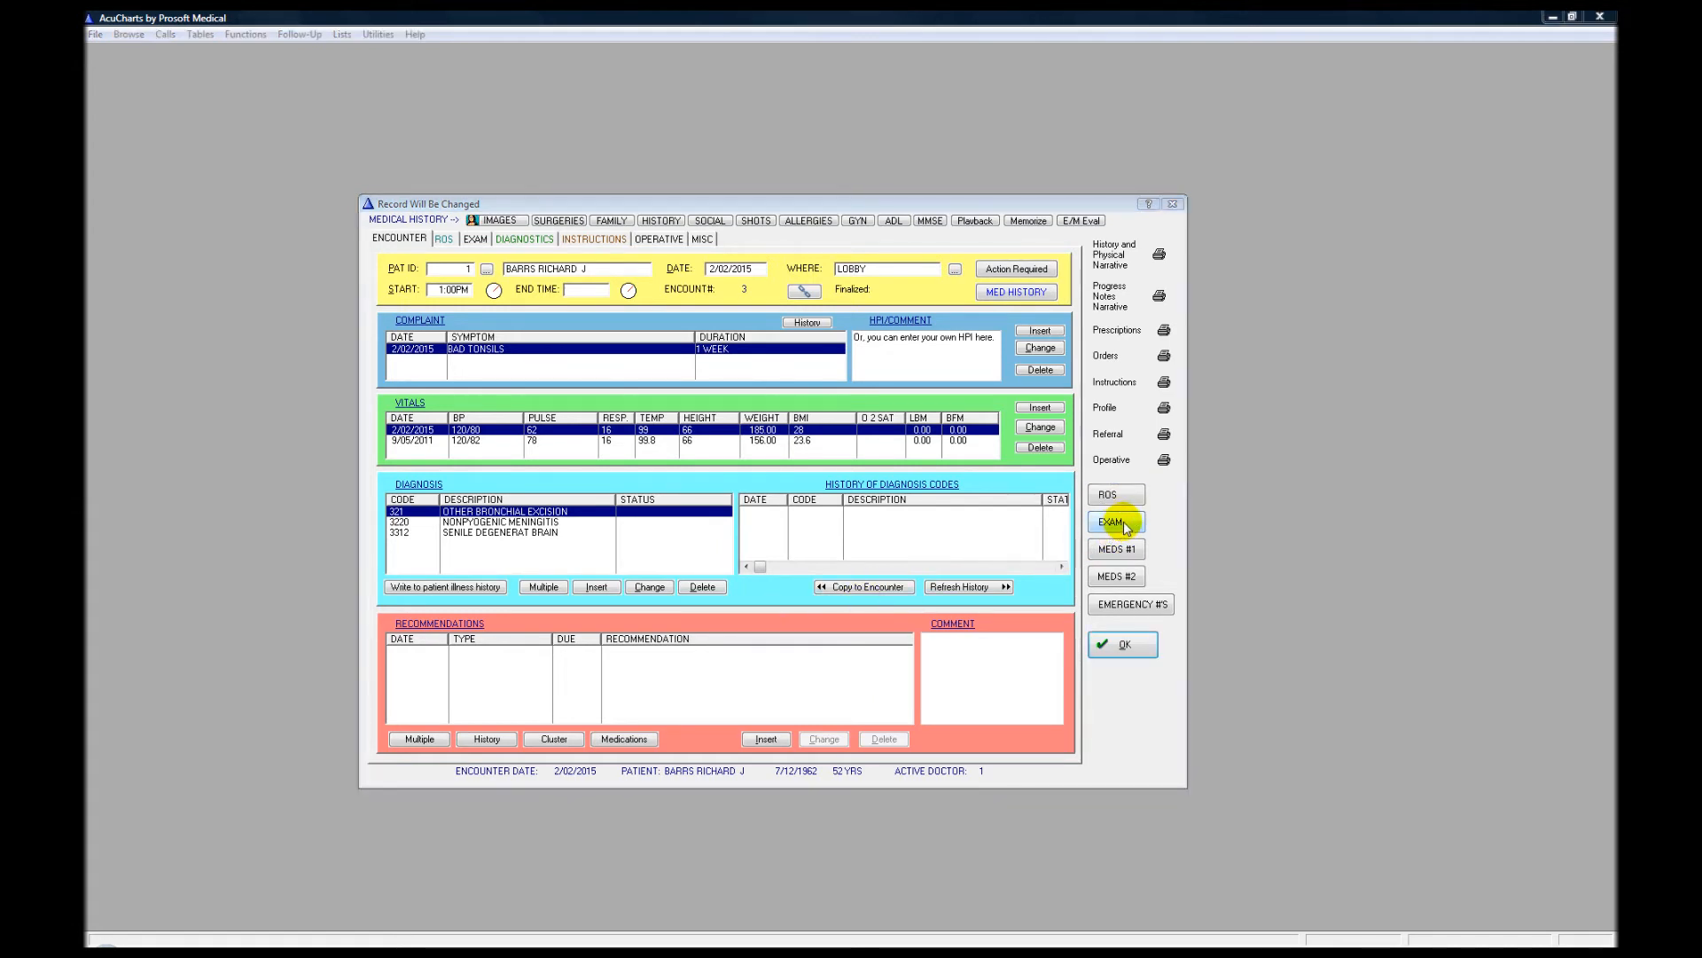
Build an exam worksheet covering the Constitutional and Mouth and Throat systems.
{"action": "left_click", "coordinate": [1127, 524]}
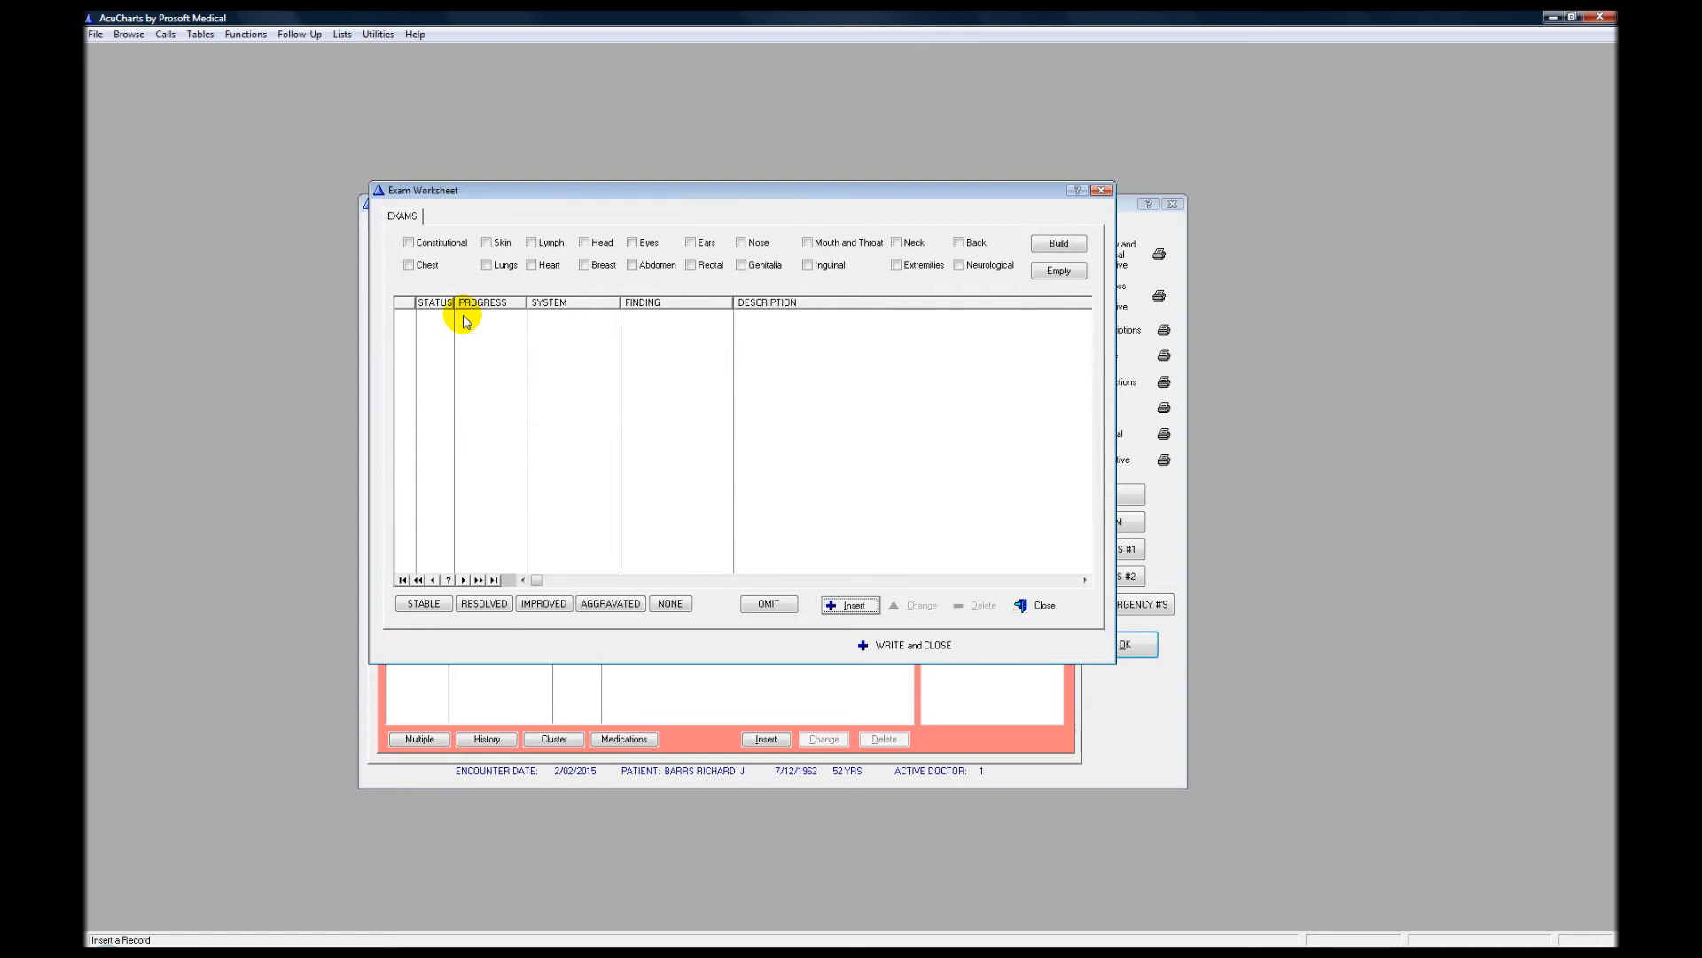
{"action": "left_click", "coordinate": [410, 242]}
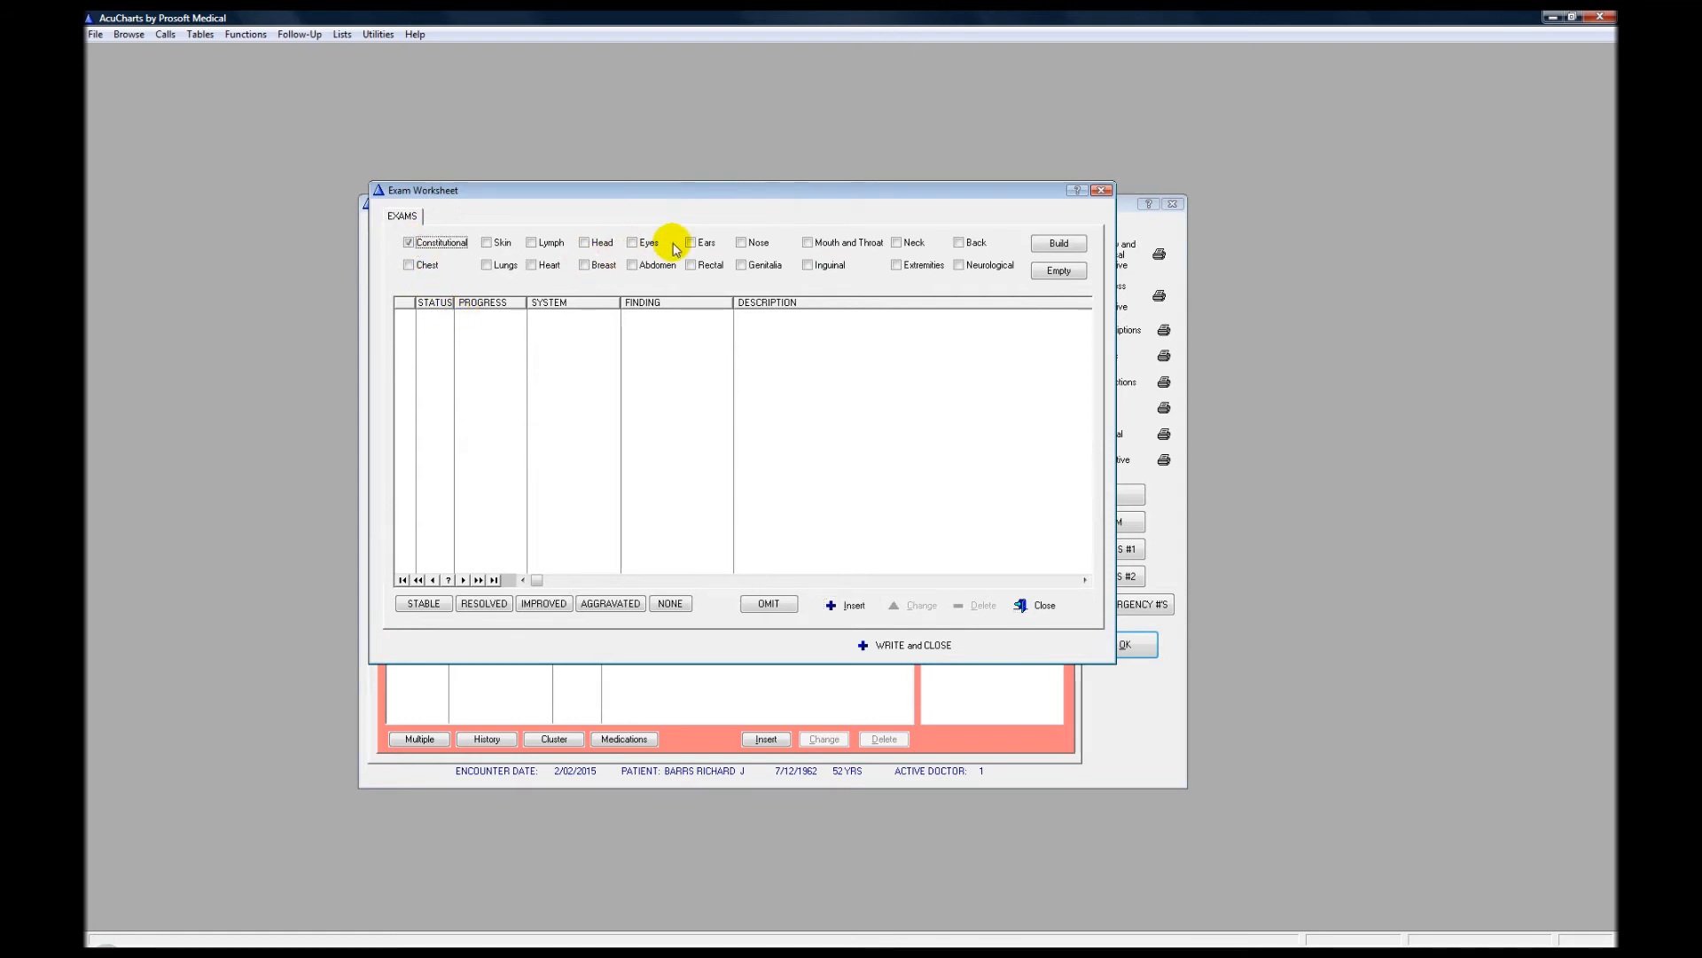
{"action": "left_click", "coordinate": [808, 243]}
{"action": "left_click", "coordinate": [1067, 245]}
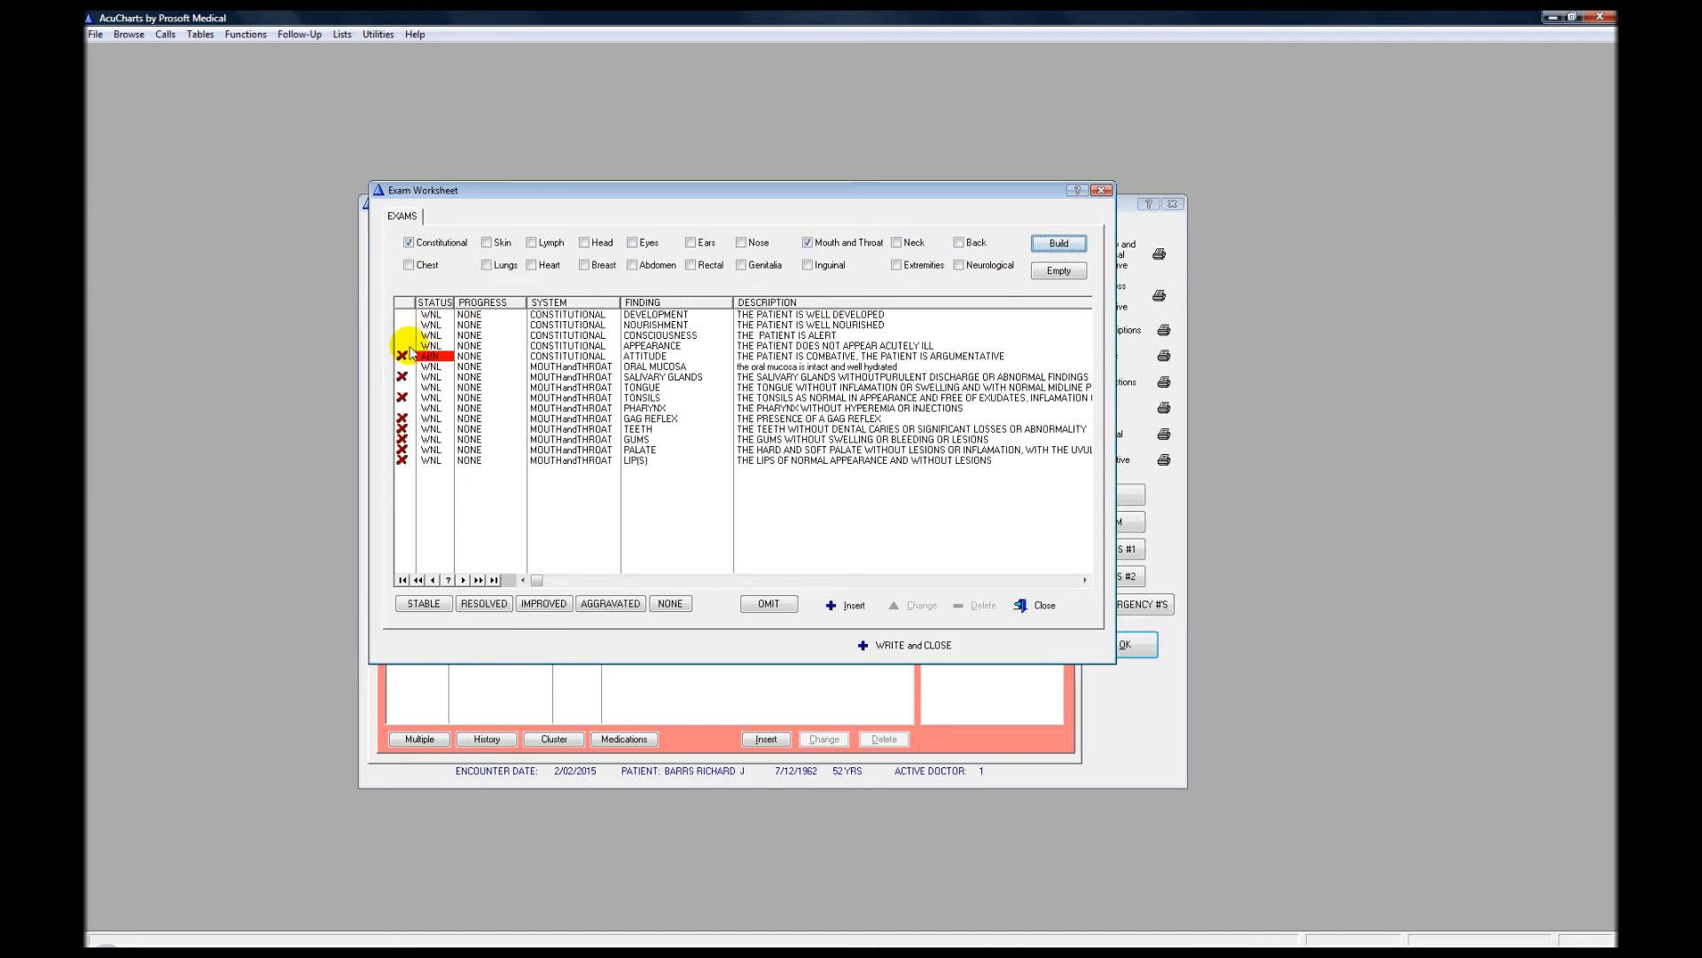
Remove the omit marks from the ATTITUDE and SALIVARY GLANDS findings in the exam worksheet.
{"action": "left_click", "coordinate": [402, 357]}
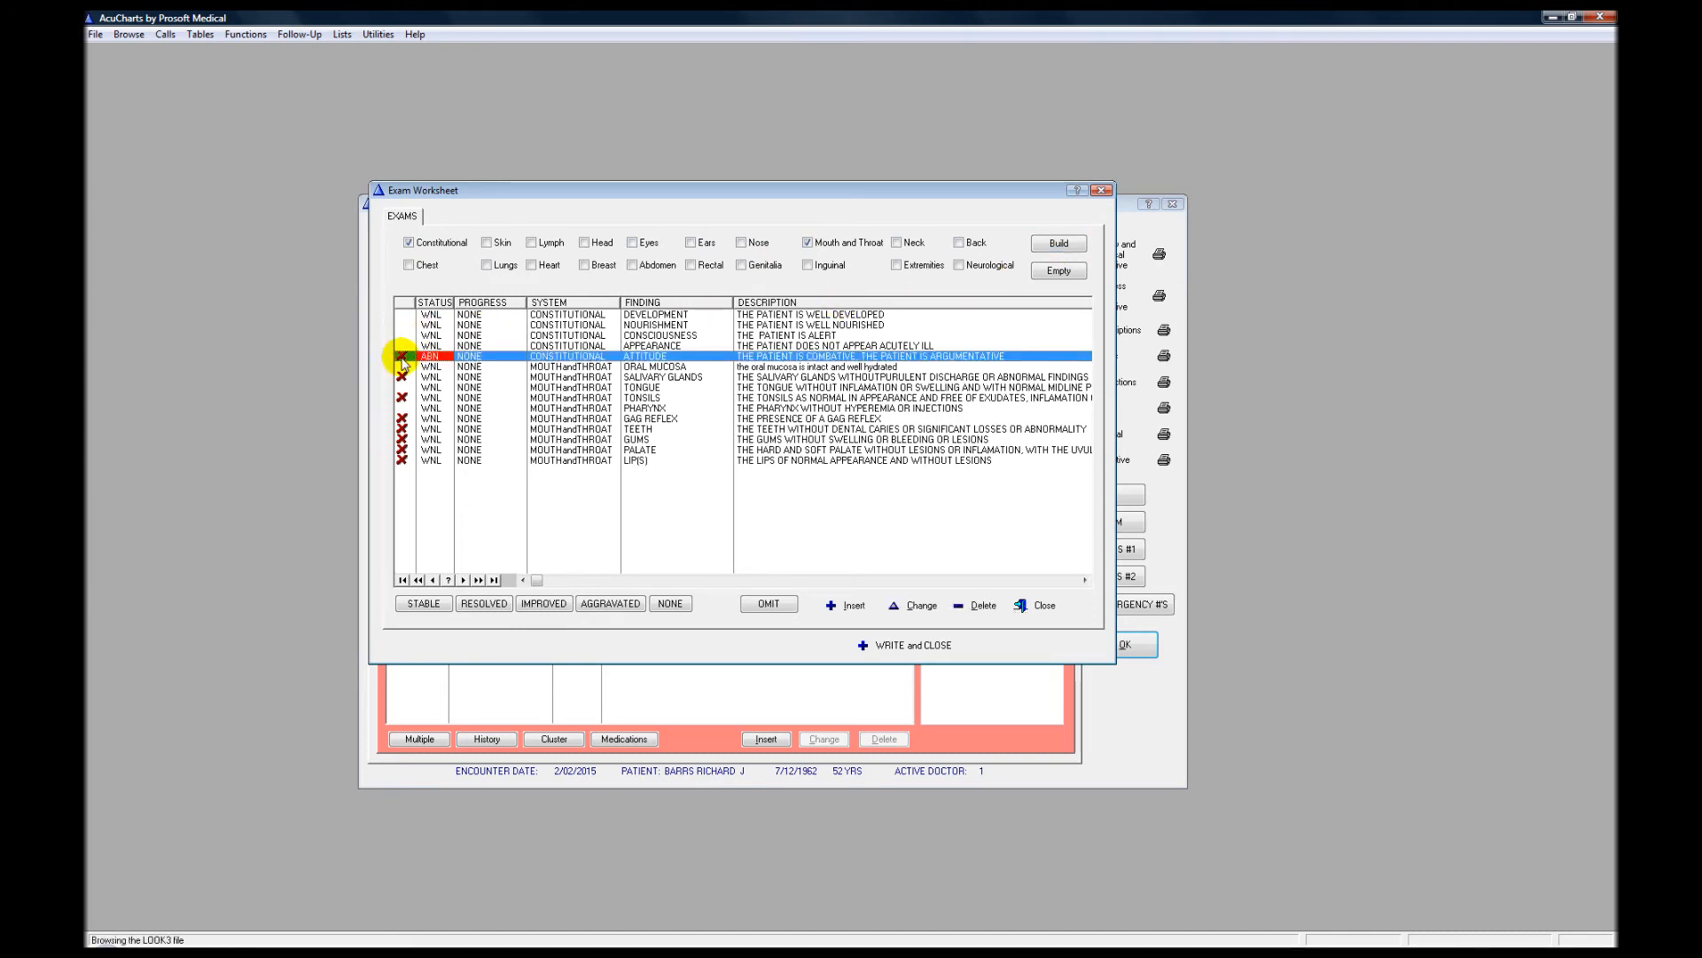
{"action": "left_click", "coordinate": [791, 608]}
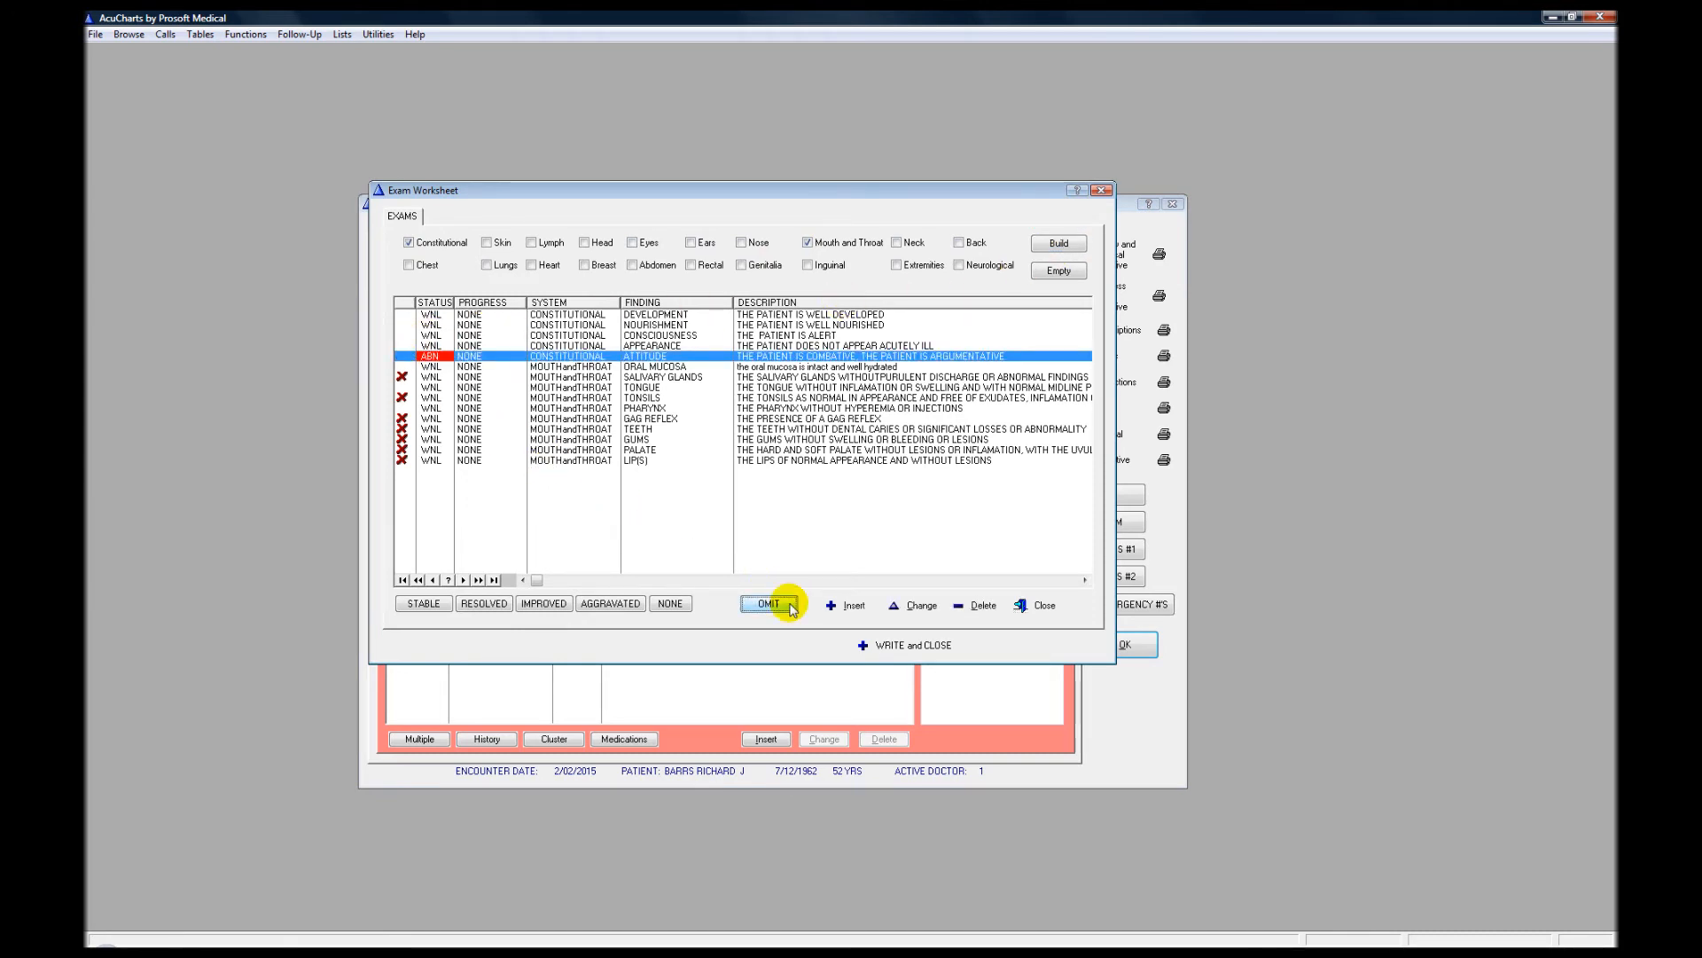
{"action": "left_click", "coordinate": [407, 379]}
{"action": "left_click", "coordinate": [769, 606]}
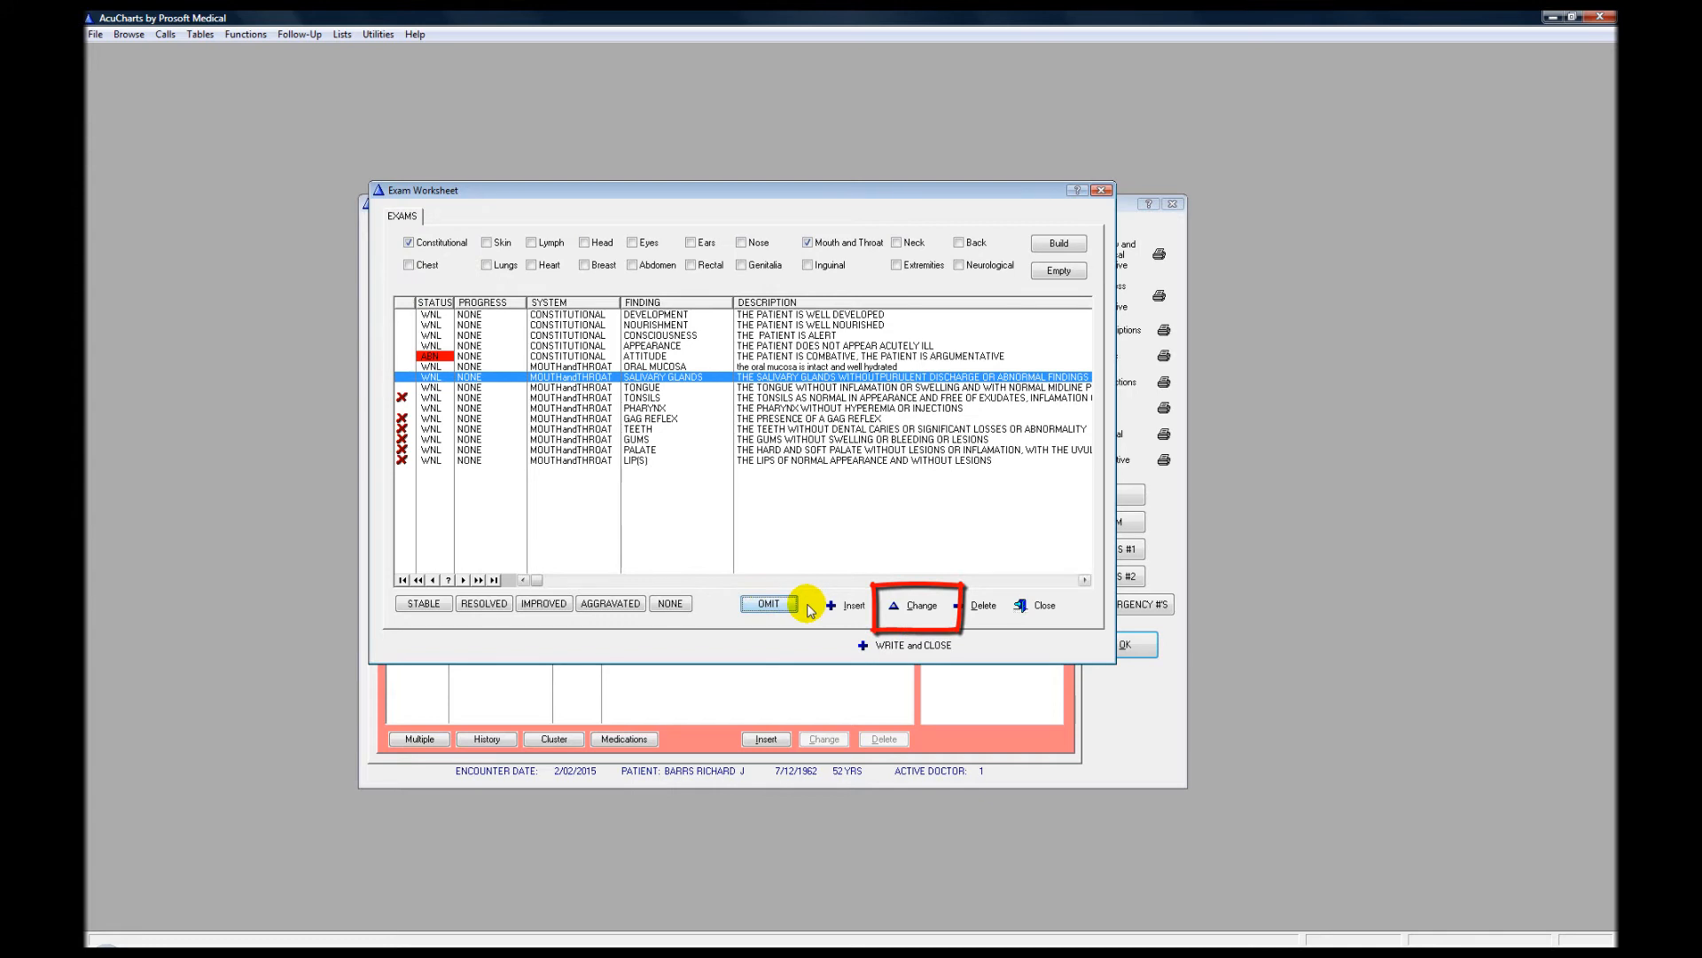
Record SALIVARY GLANDS abnormals OF THE LEFT SALIVARY GLANDS and OF THE RIGHT SALIVARY GLANDS, and write the exam worksheet to the encounter.
{"action": "left_click", "coordinate": [913, 606]}
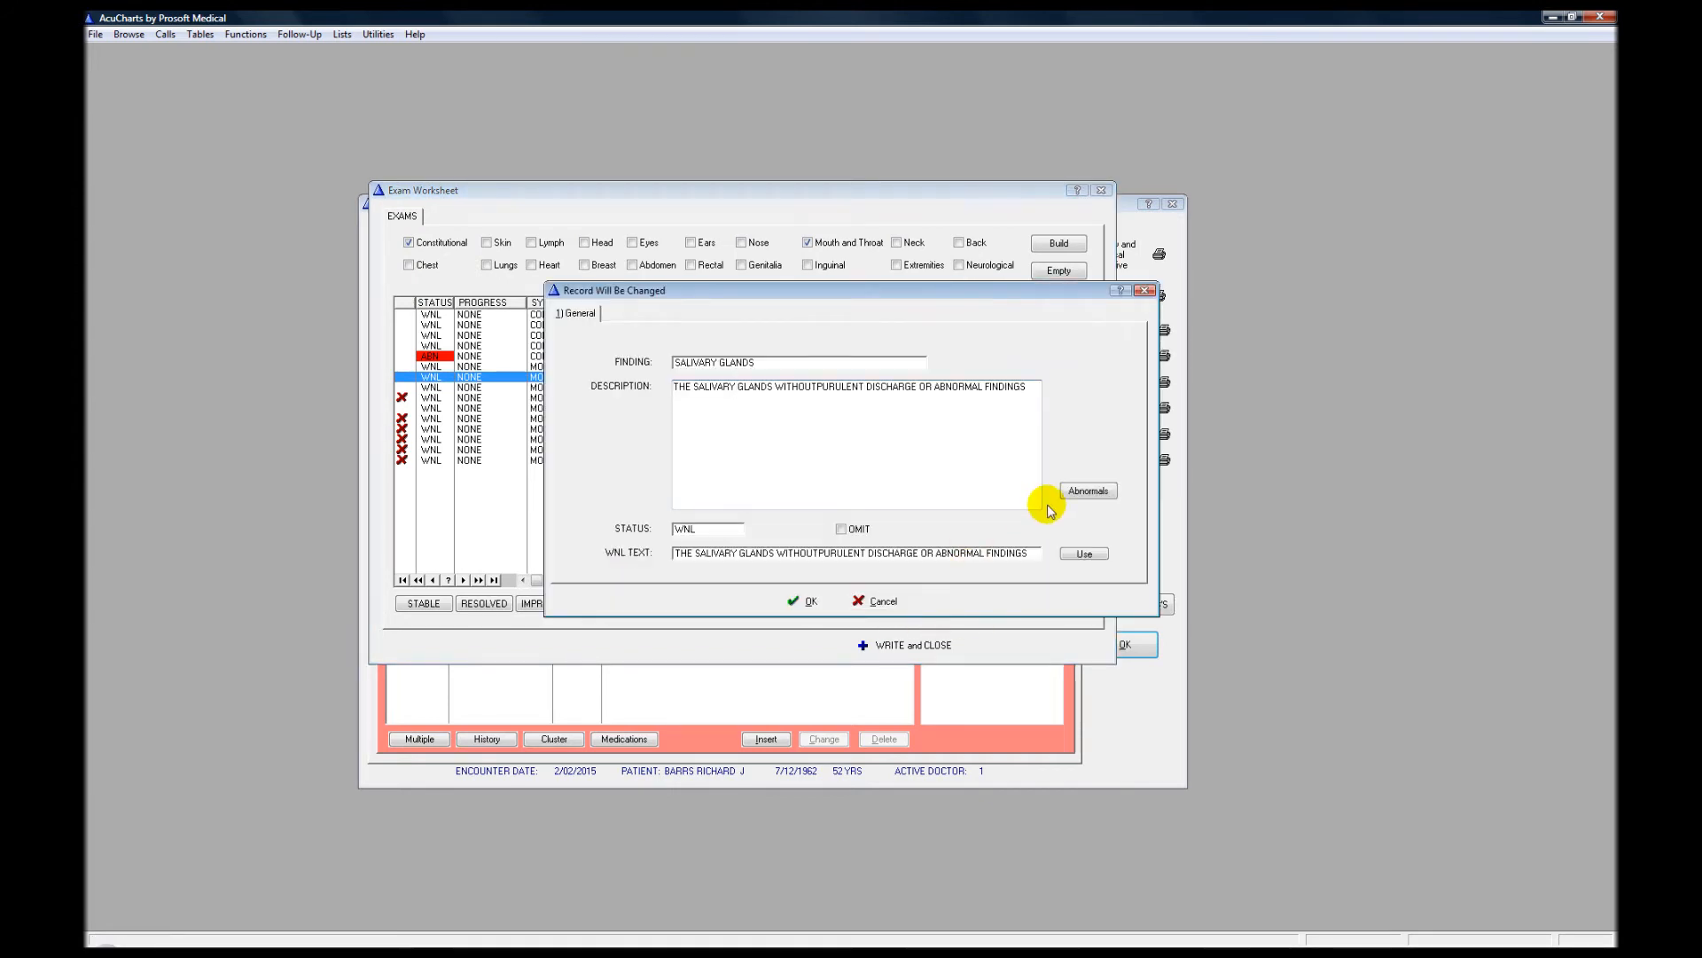
{"action": "left_click", "coordinate": [1089, 493]}
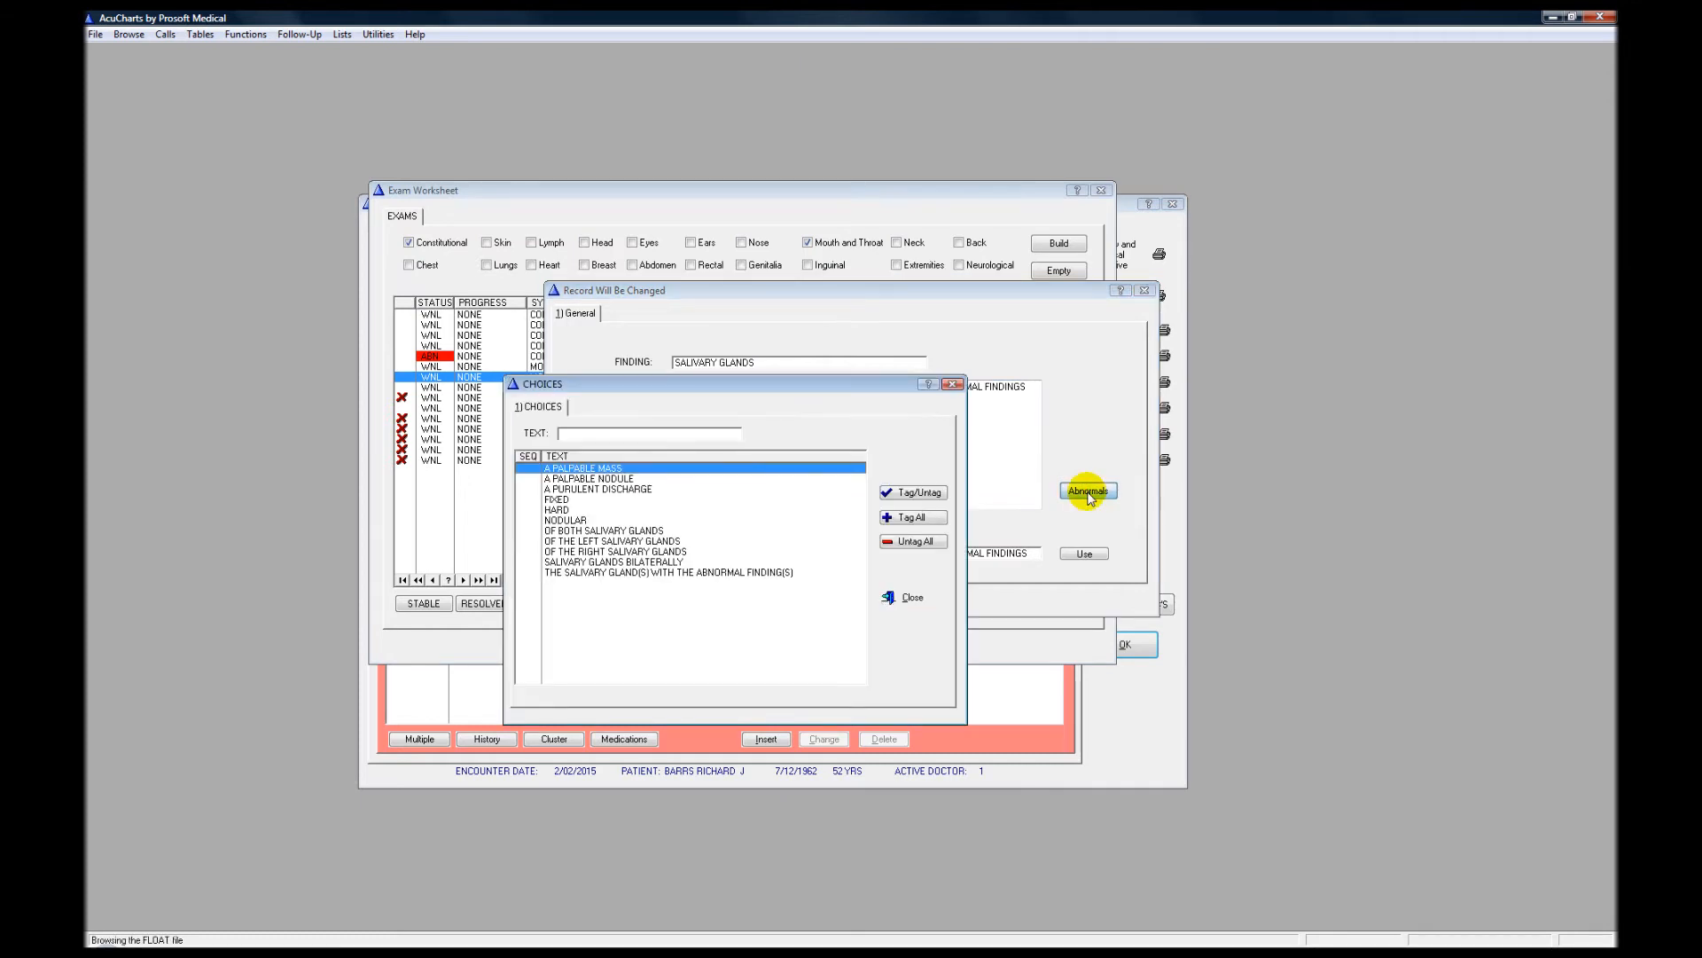
{"action": "left_click", "coordinate": [667, 541]}
{"action": "left_click", "coordinate": [913, 492]}
{"action": "left_click", "coordinate": [690, 544]}
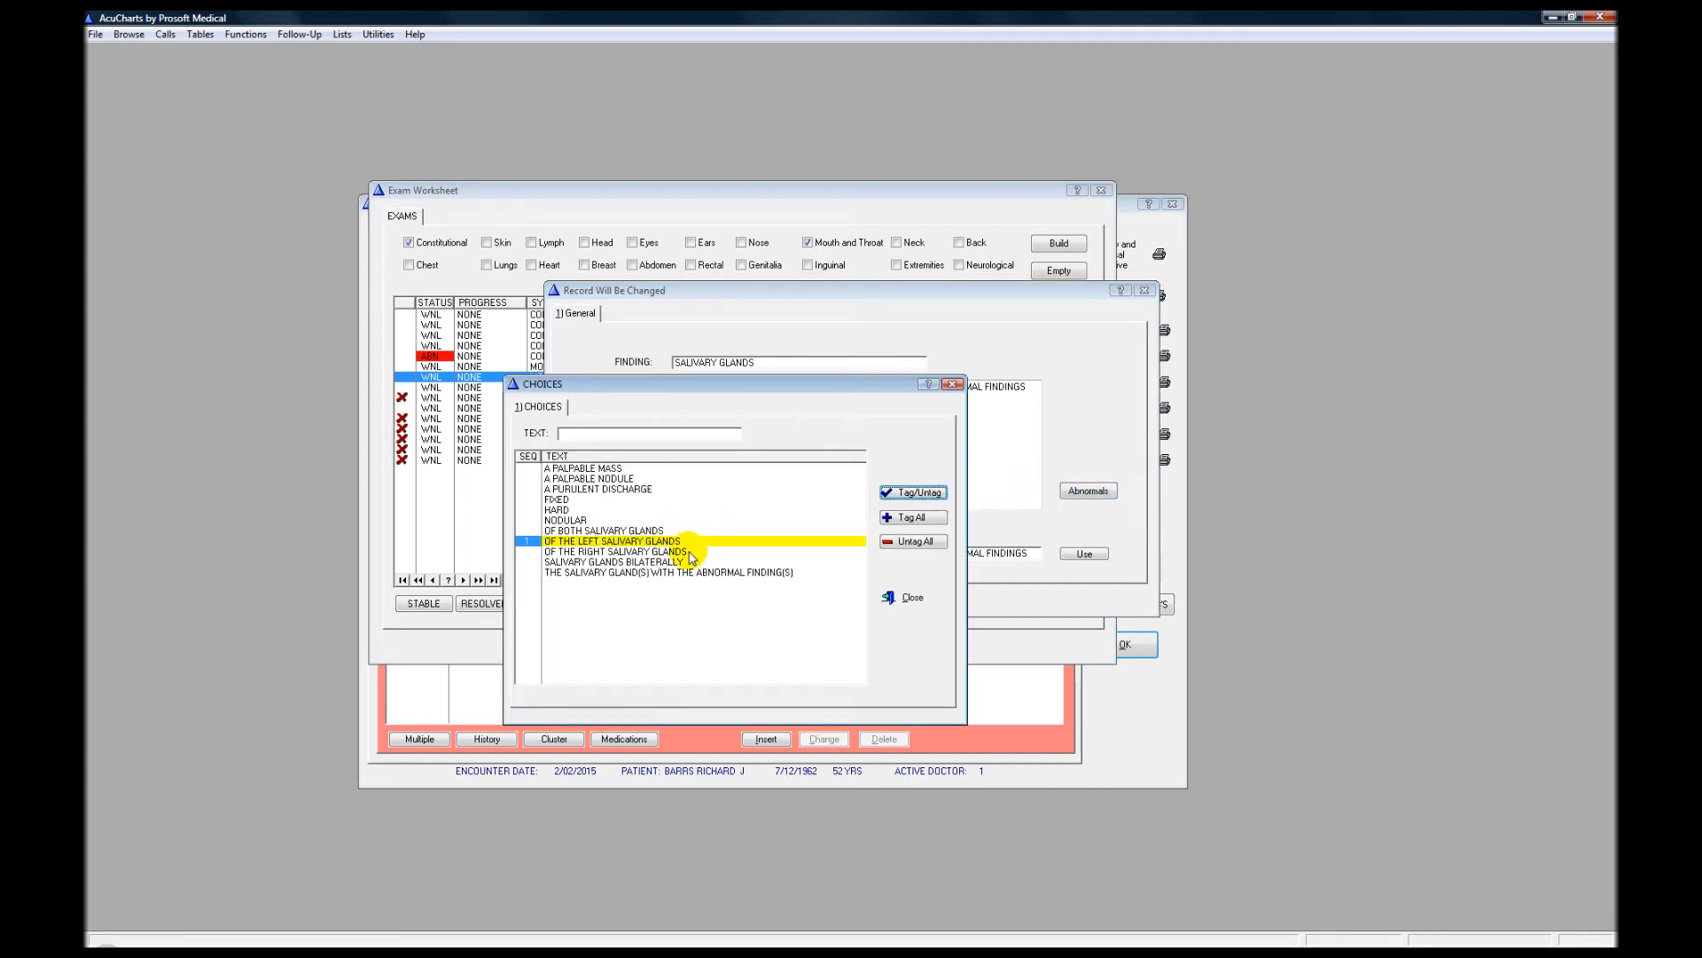
{"action": "left_click", "coordinate": [691, 553]}
{"action": "left_click", "coordinate": [914, 492]}
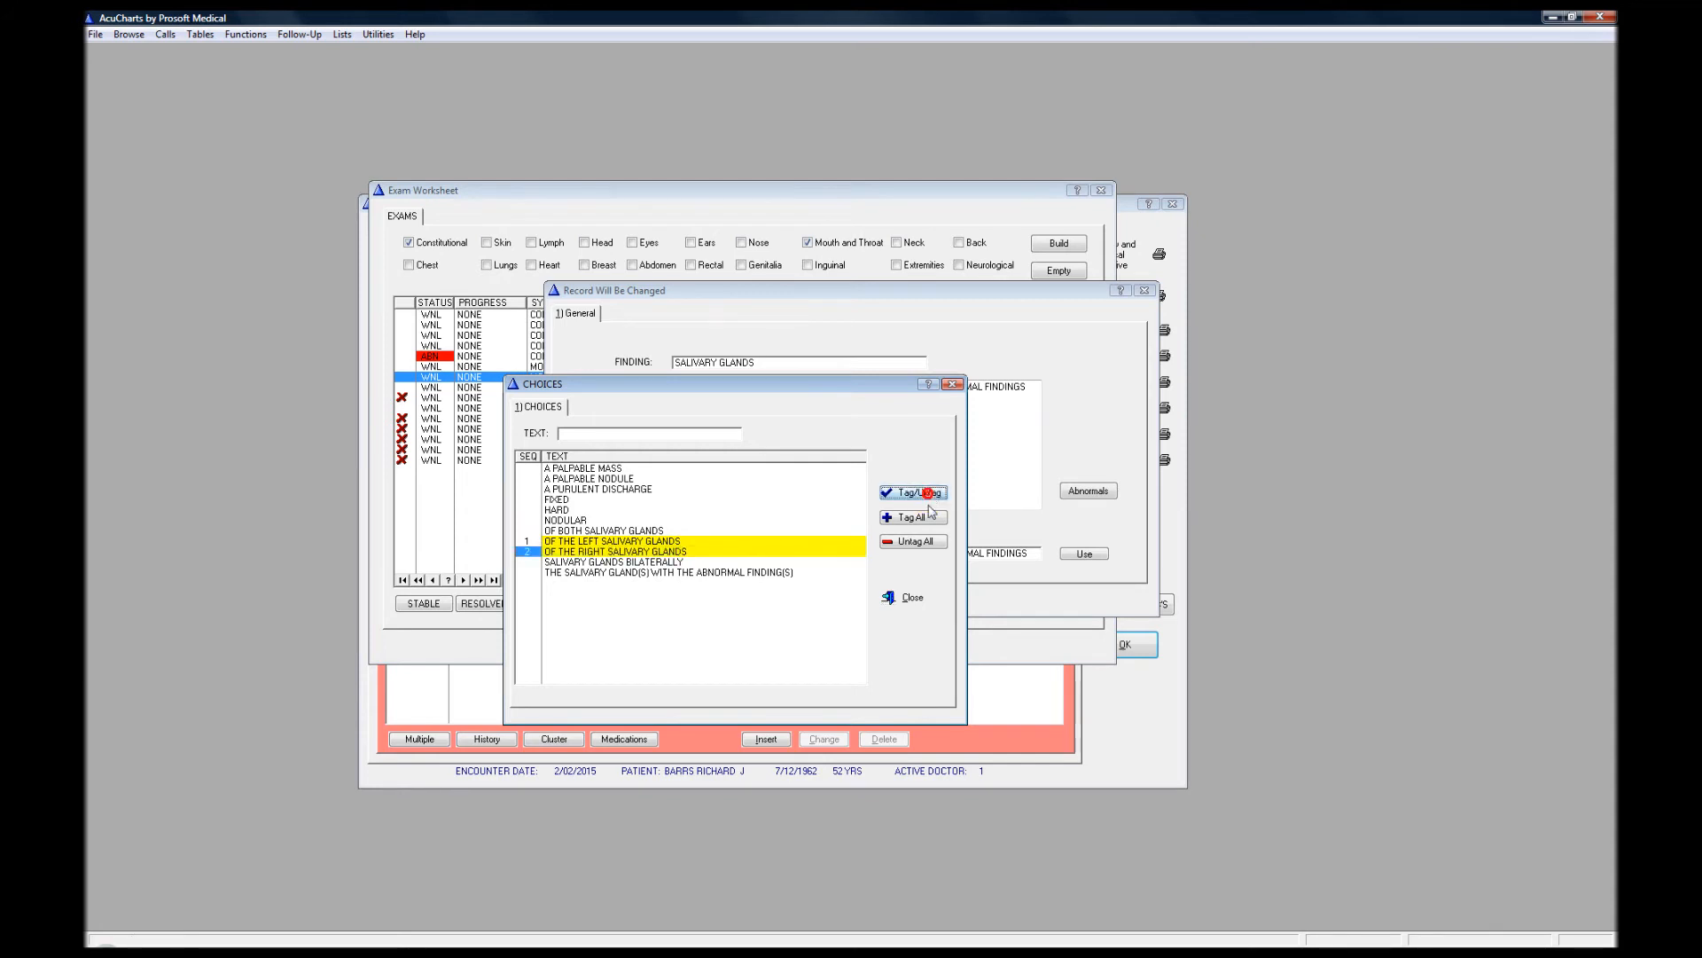
{"action": "left_click", "coordinate": [911, 597]}
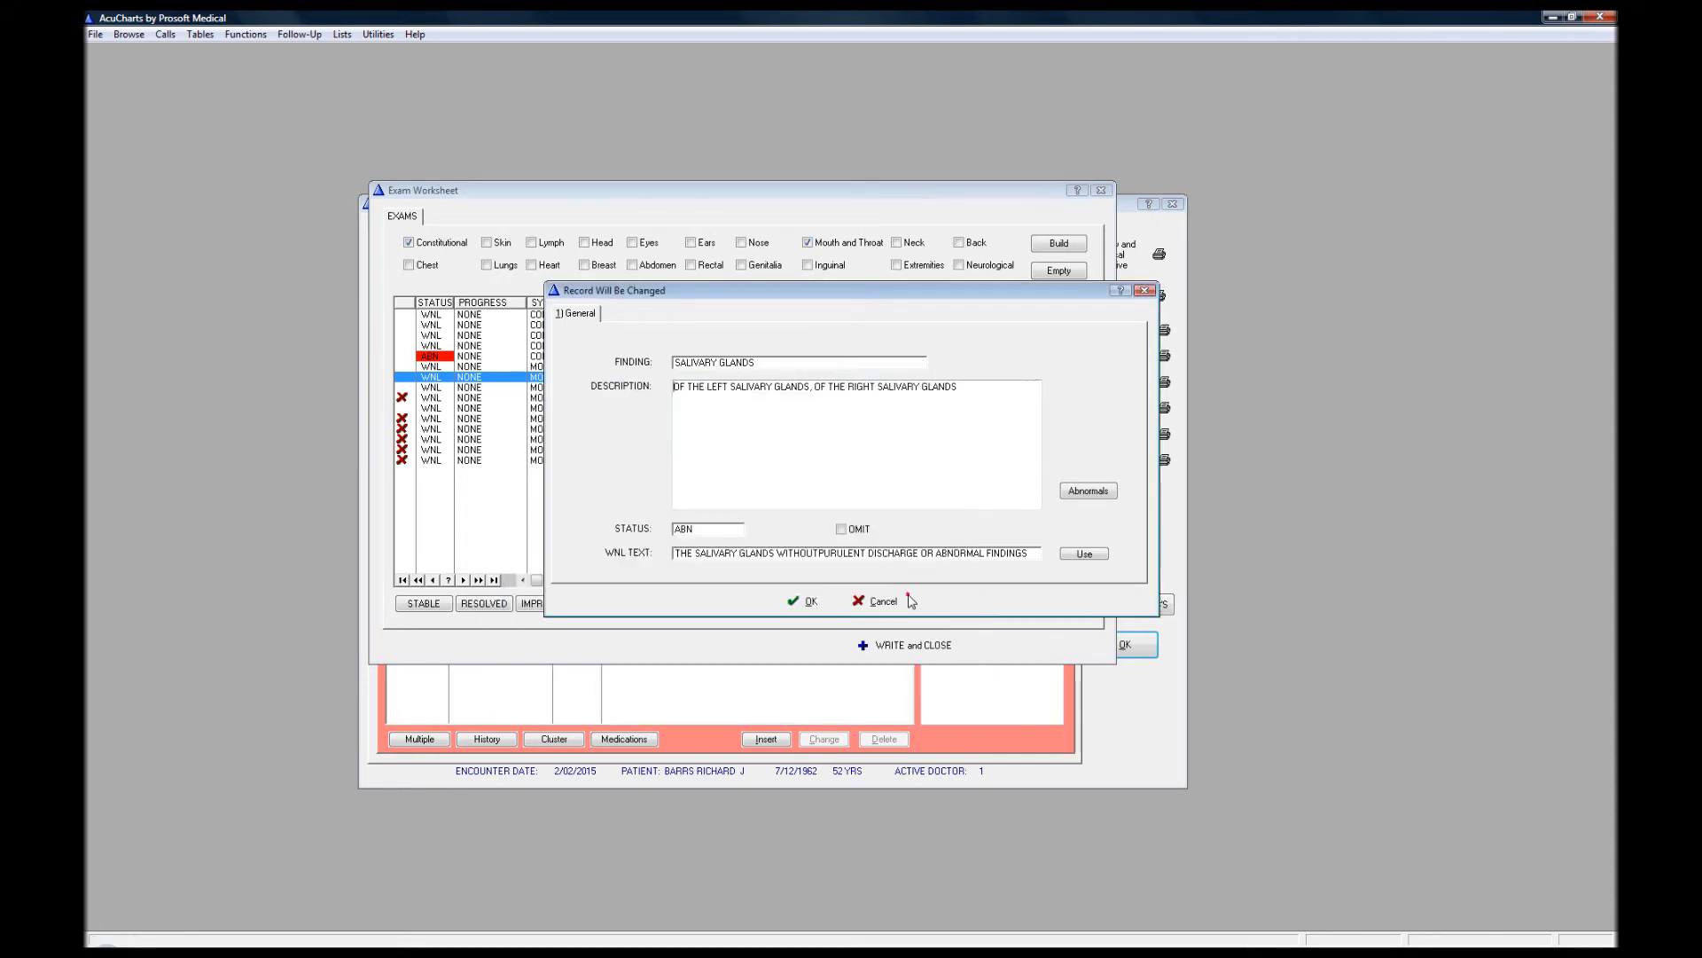
{"action": "left_click", "coordinate": [792, 601]}
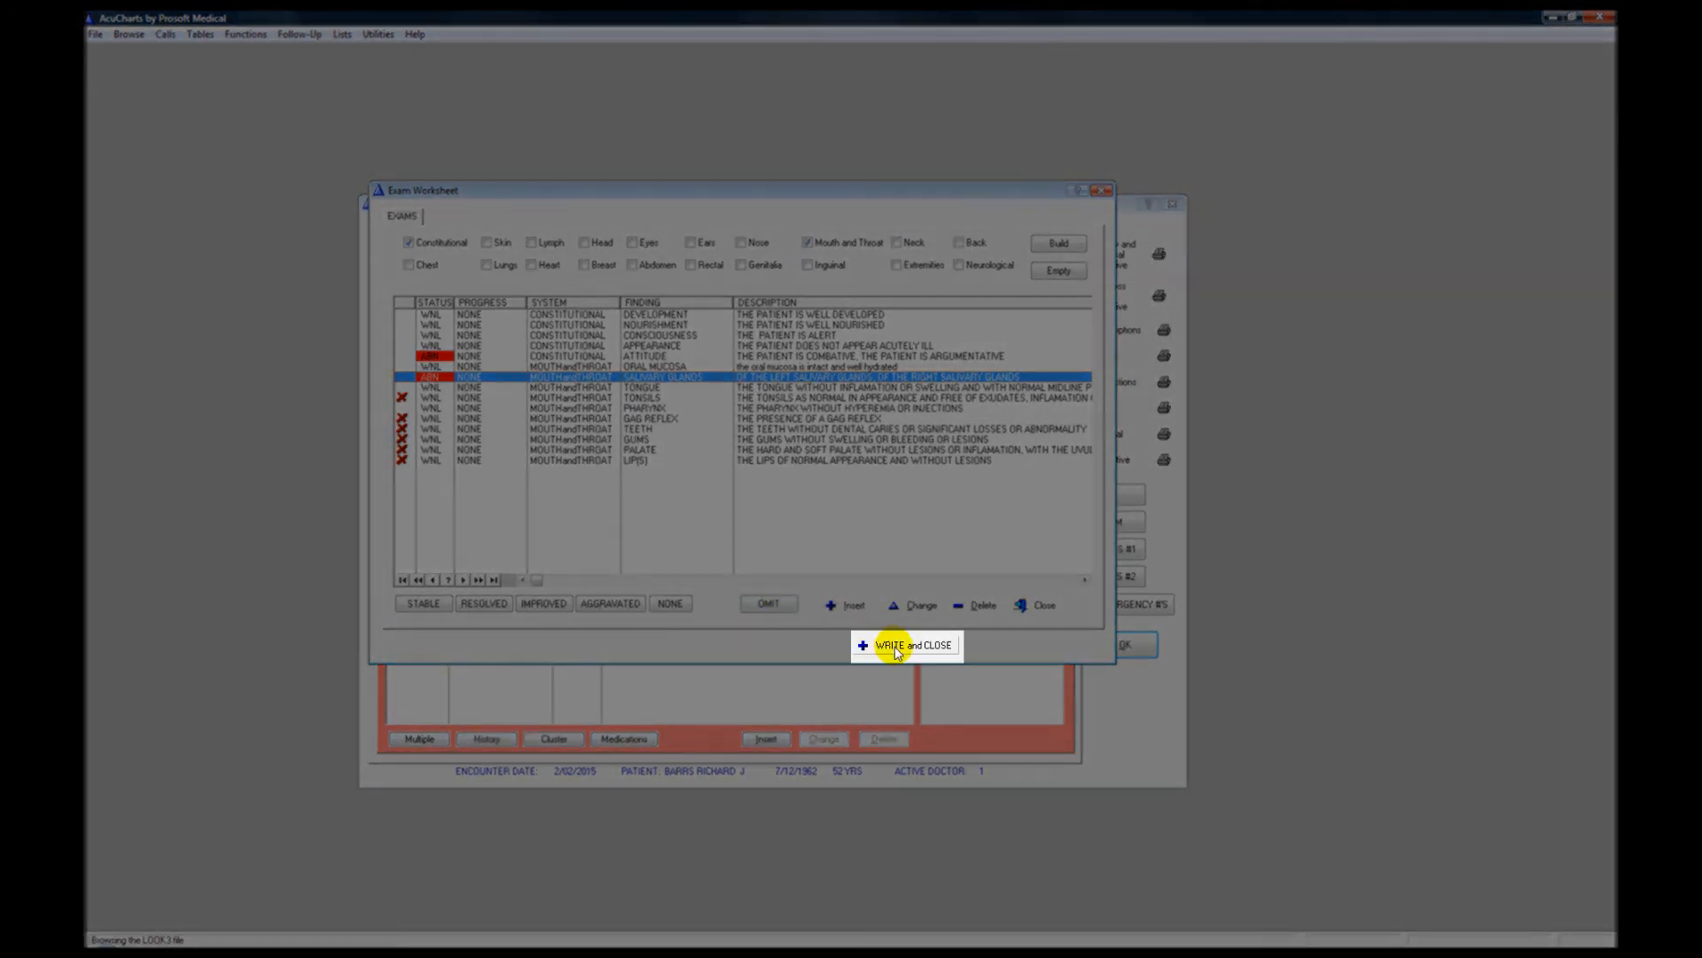
{"action": "left_click", "coordinate": [906, 654]}
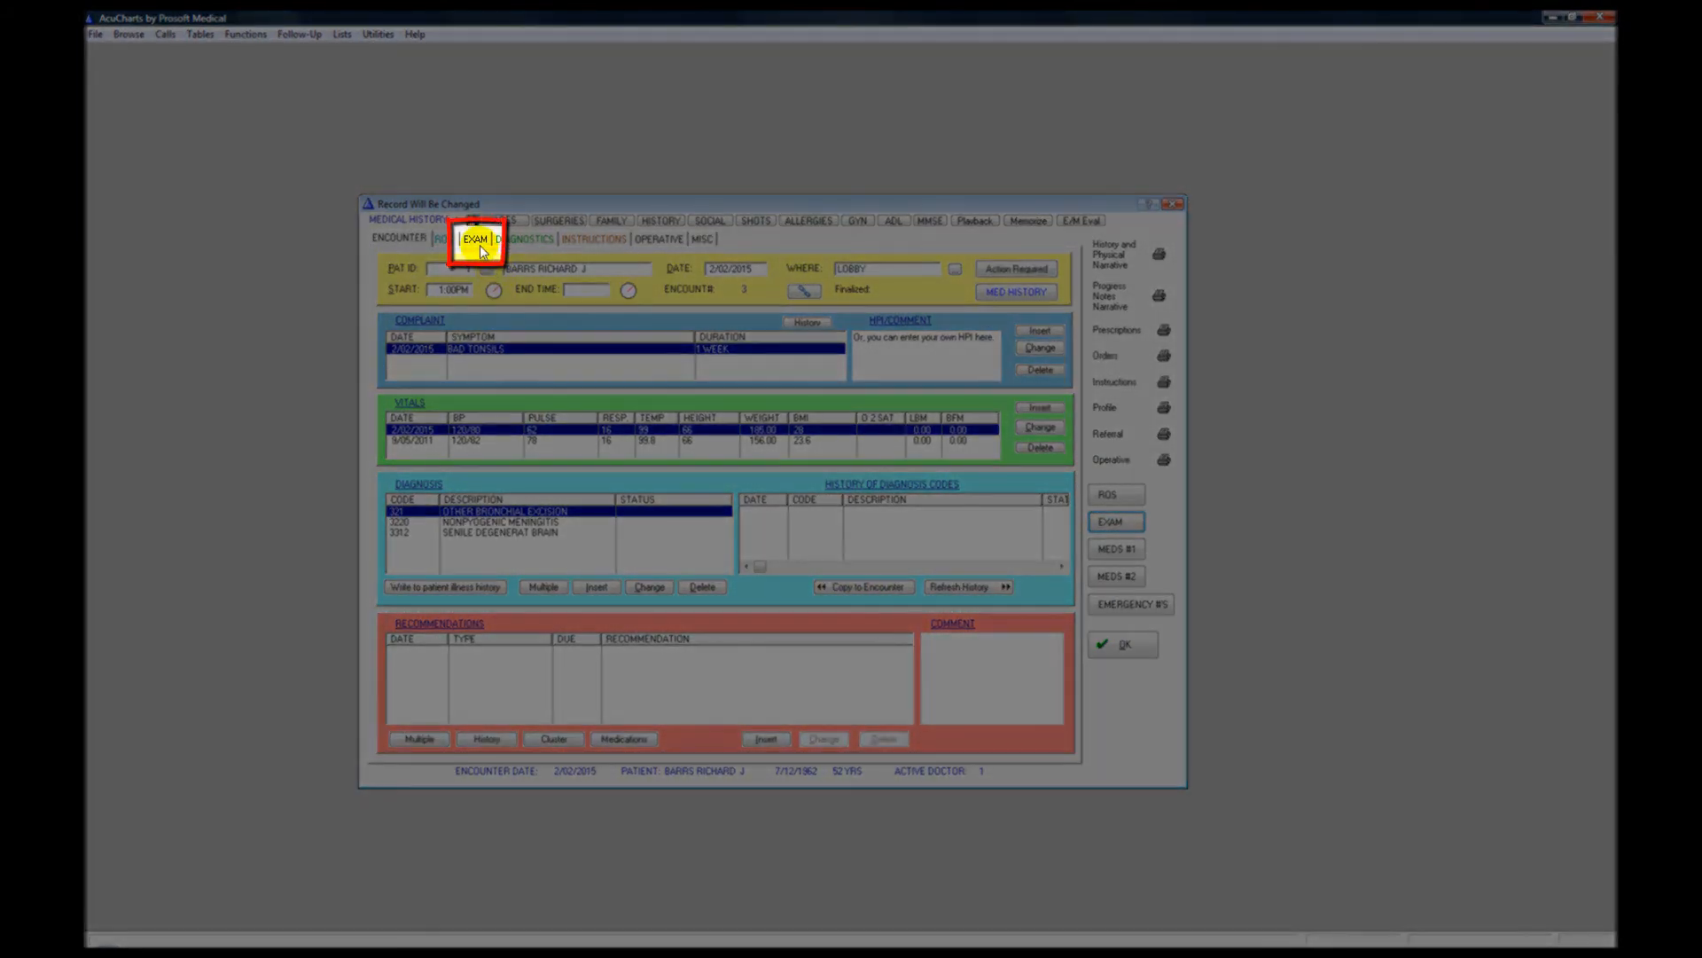
Review the encounter's Mouth_Throat exam findings, including the SALIVARY GLANDS entry, and return to the main encounter page.
{"action": "left_click", "coordinate": [480, 247]}
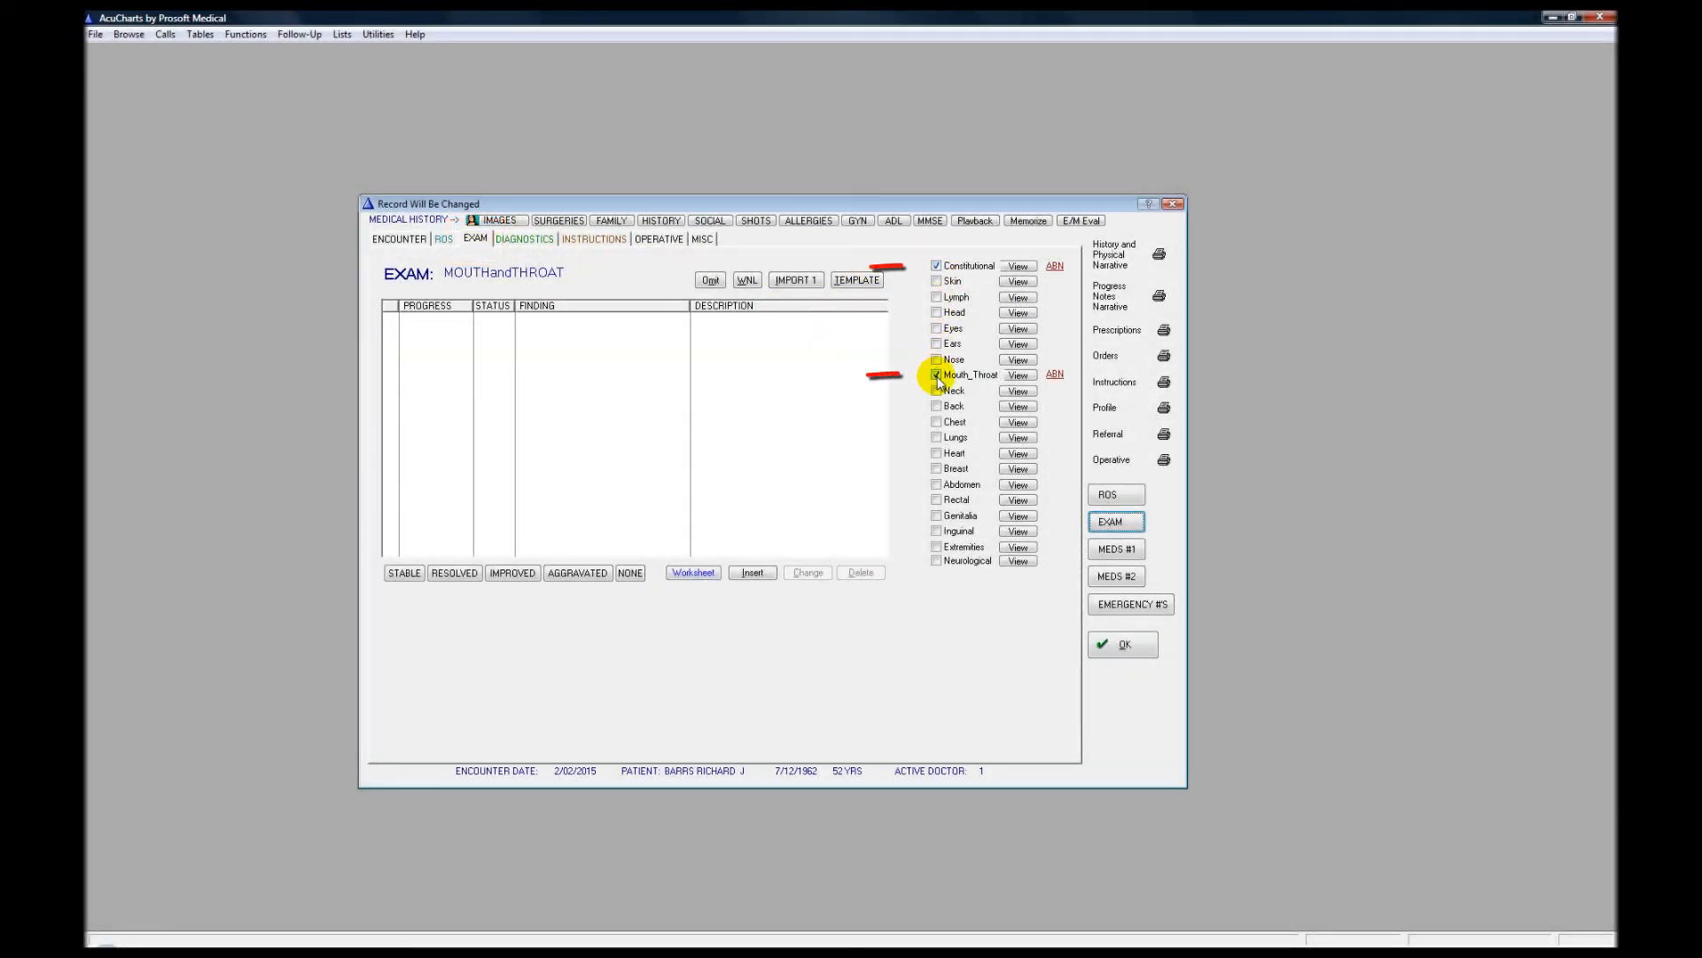
{"action": "left_click", "coordinate": [1022, 376]}
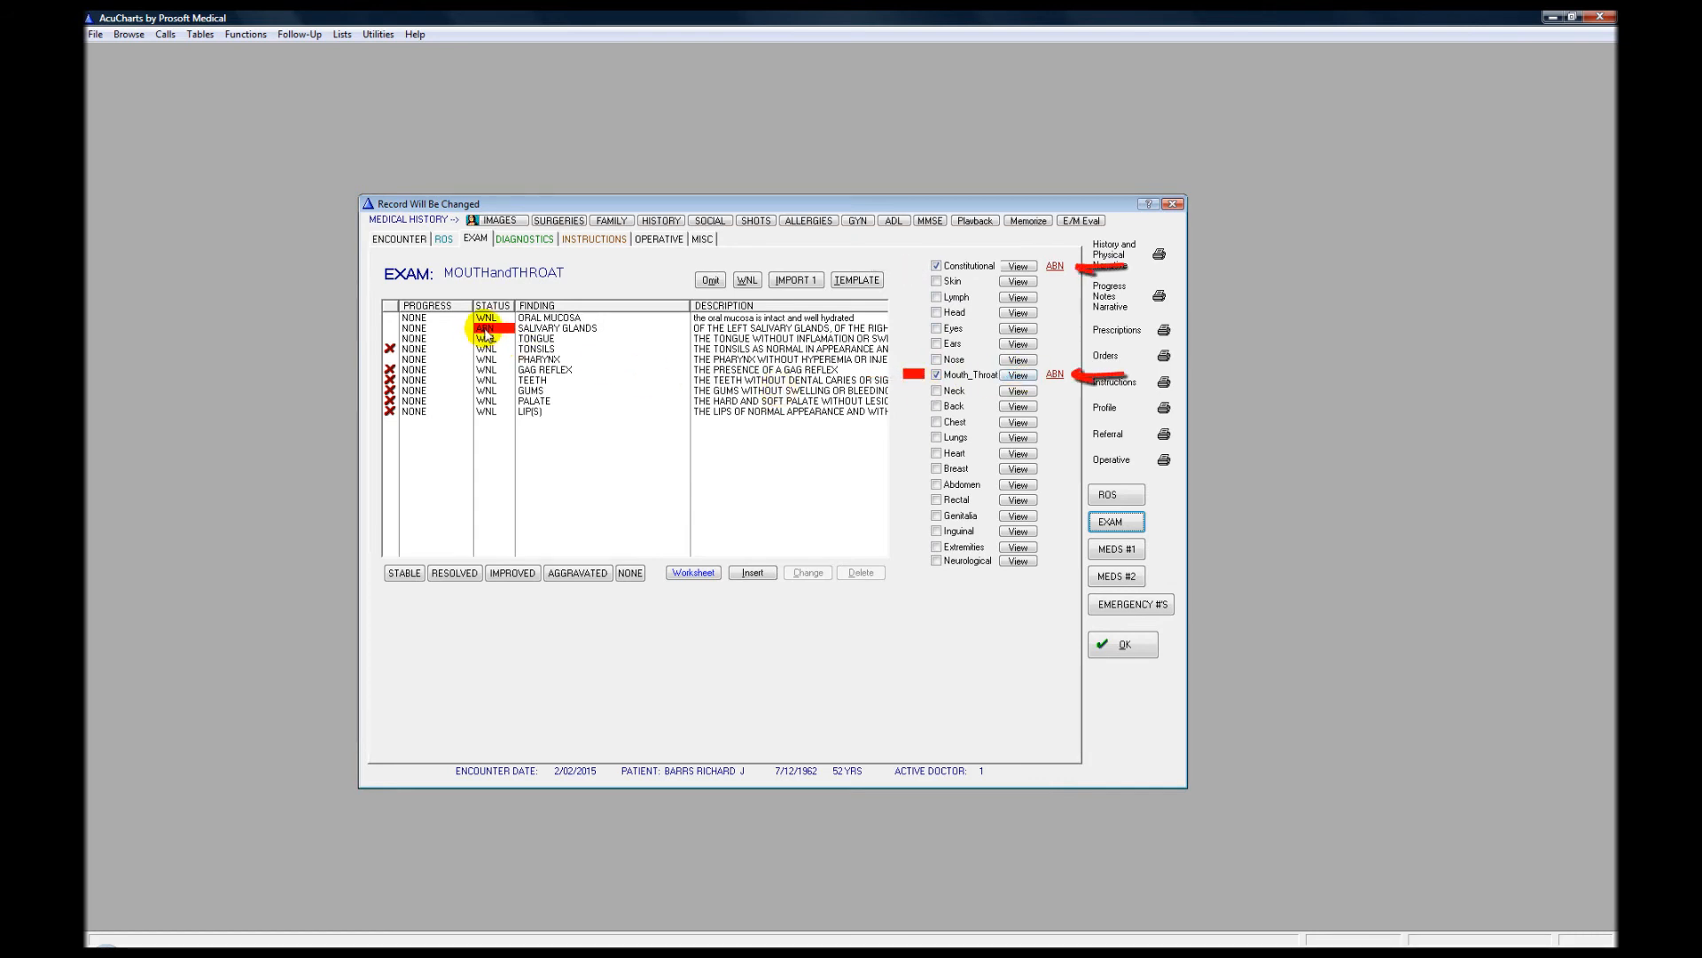
{"action": "left_click", "coordinate": [486, 330]}
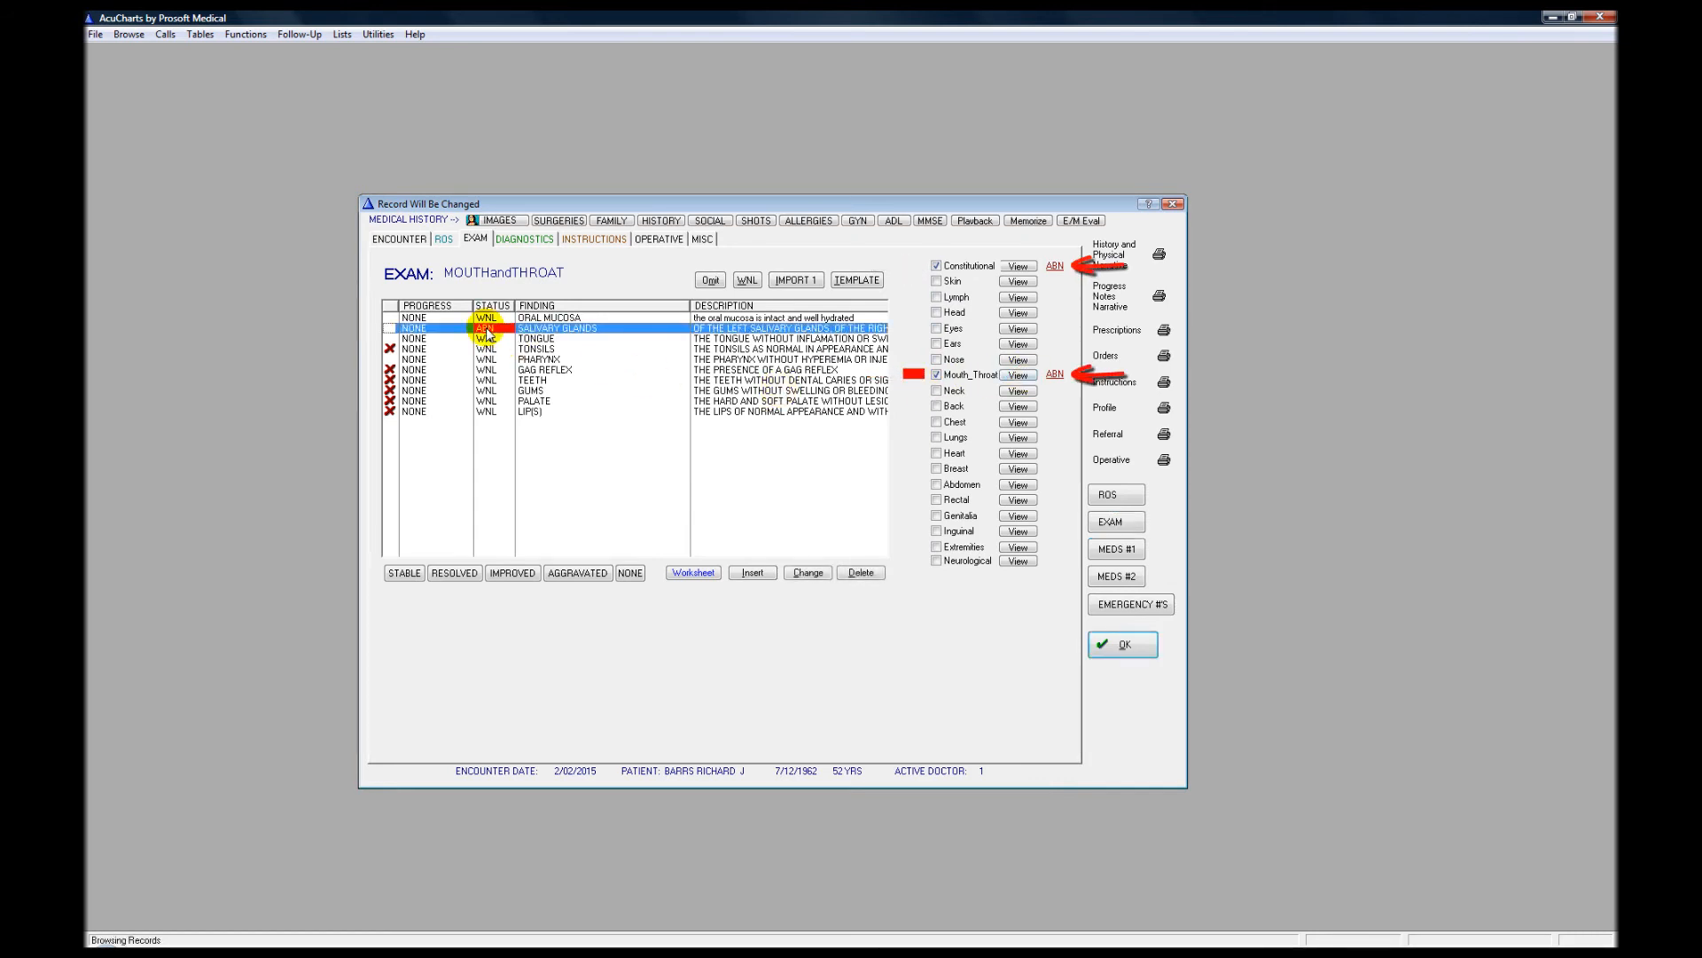
{"action": "left_click", "coordinate": [410, 238]}
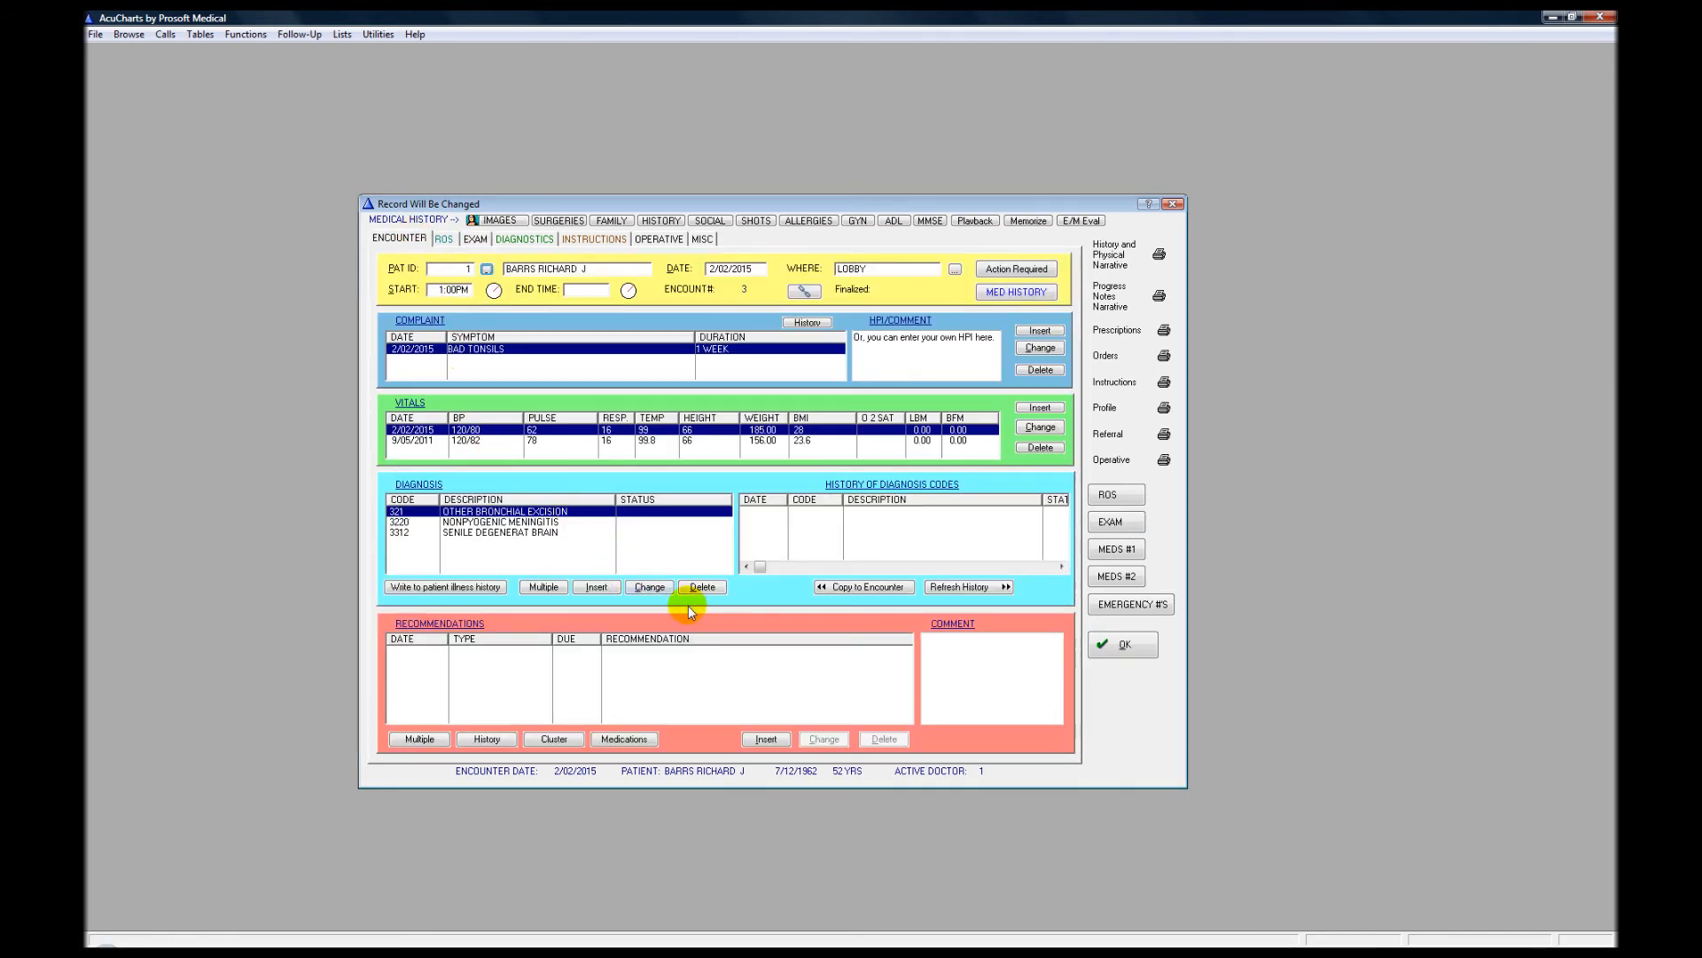
Add a new recommendation to the encounter with the type LAB WORK.
{"action": "left_click", "coordinate": [764, 740]}
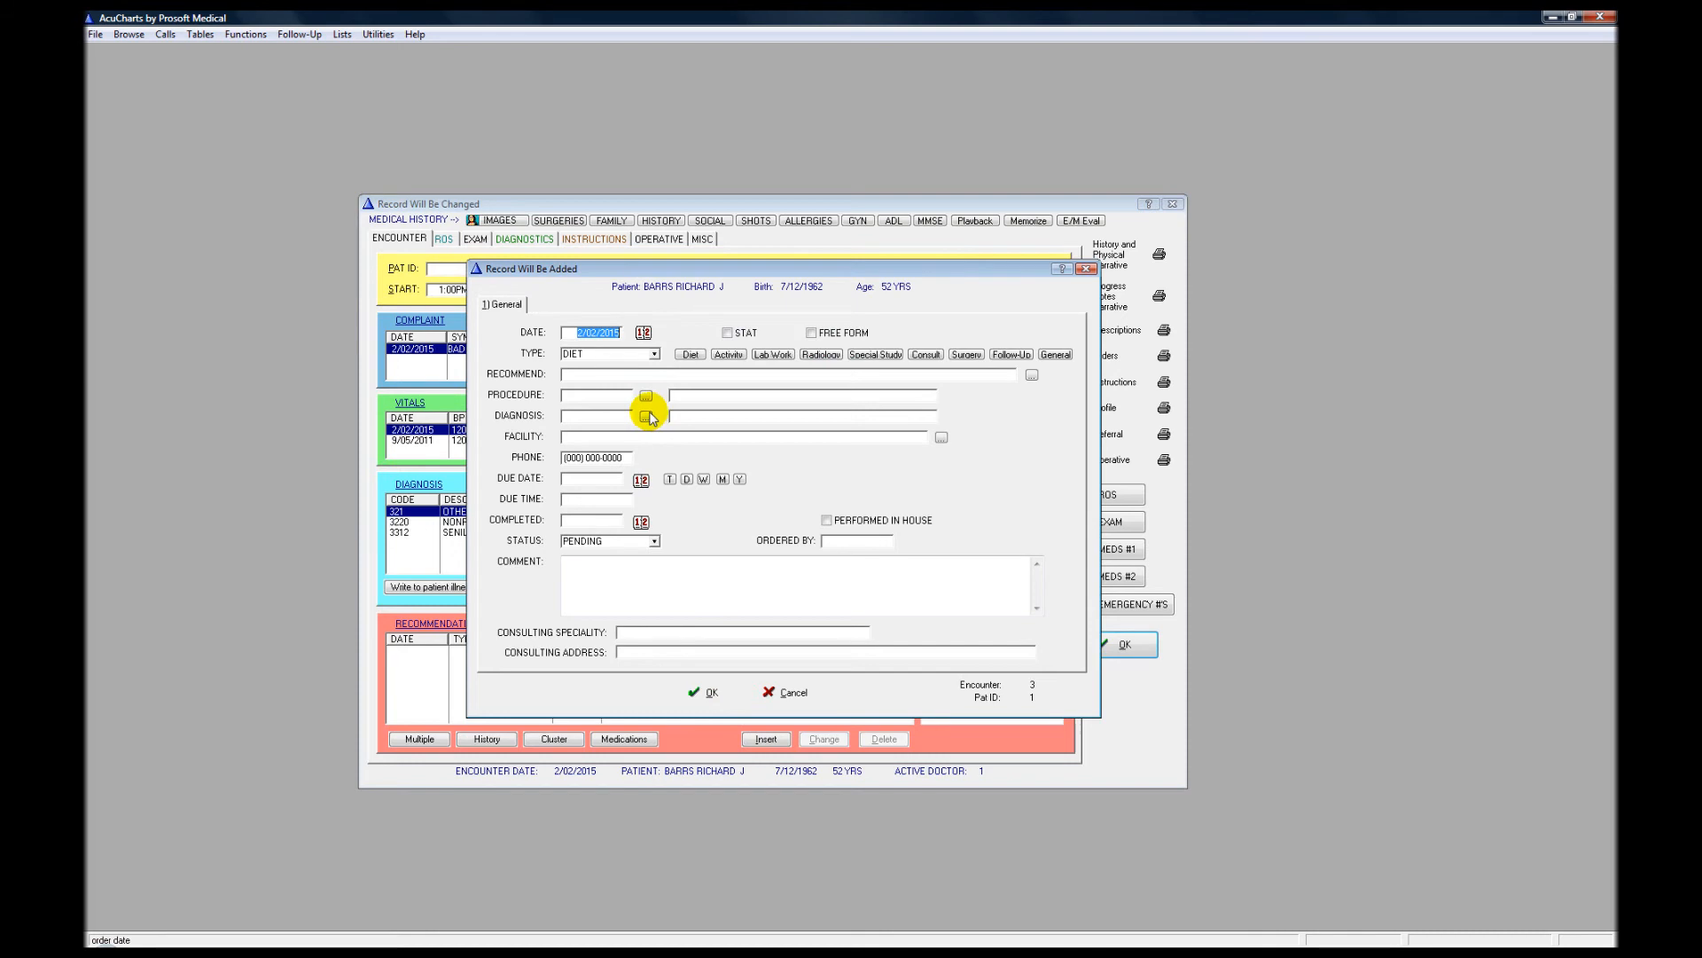
{"action": "left_click", "coordinate": [656, 356]}
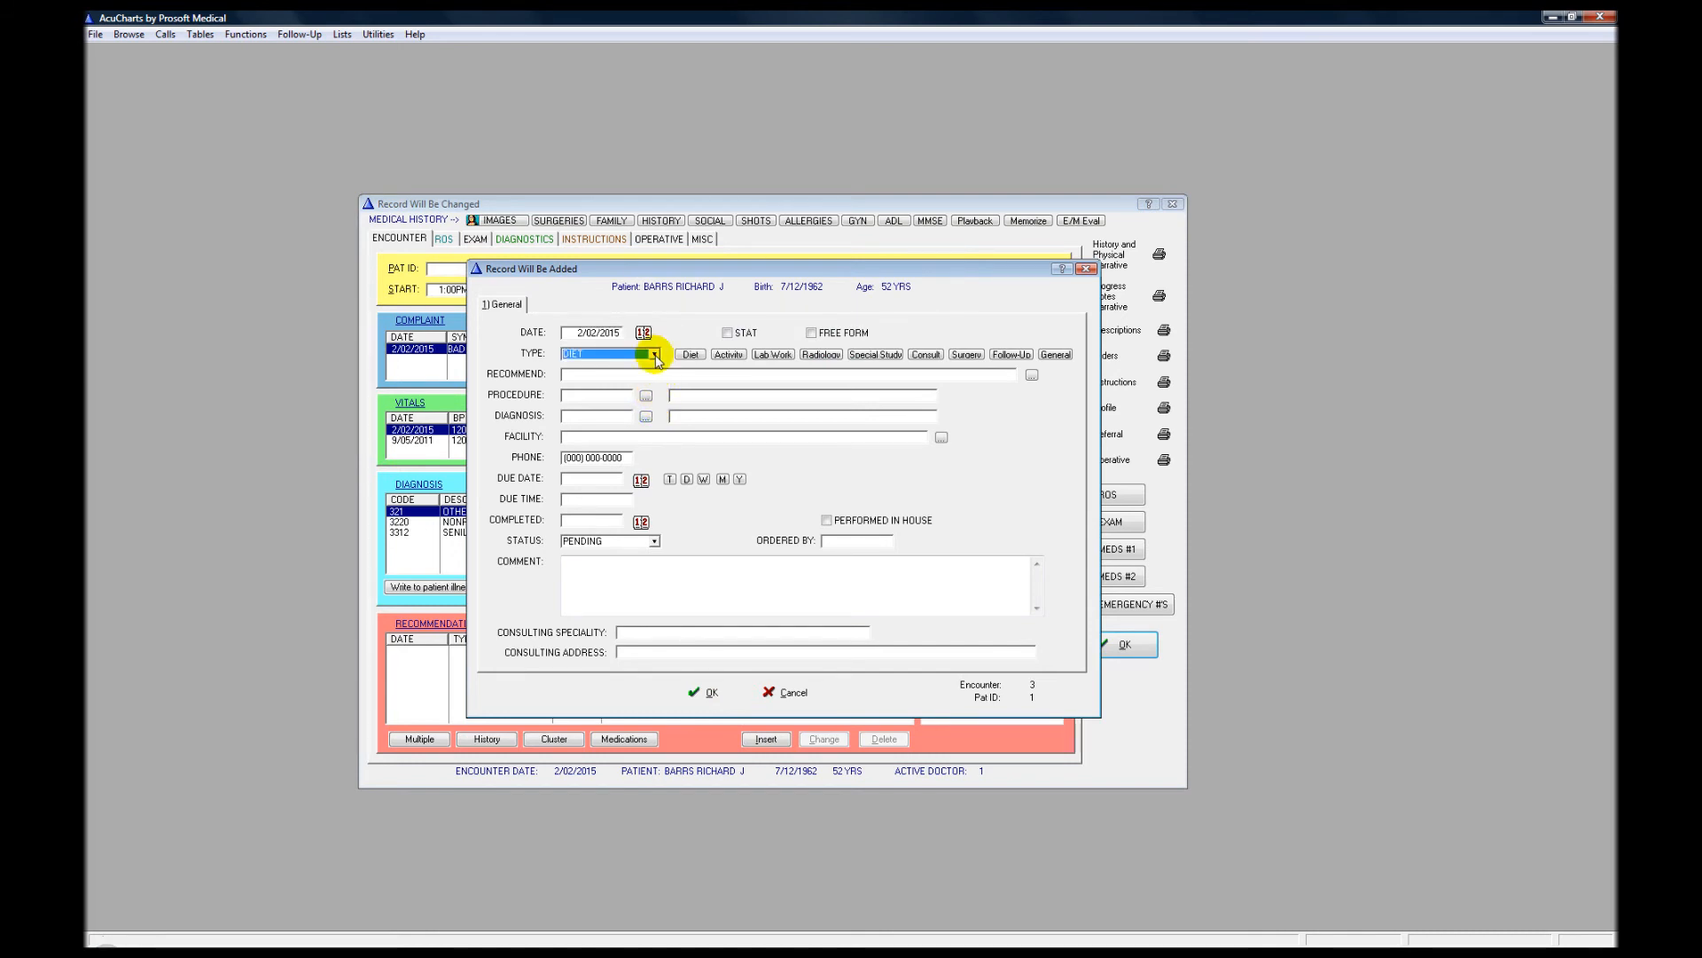
{"action": "left_click", "coordinate": [656, 355]}
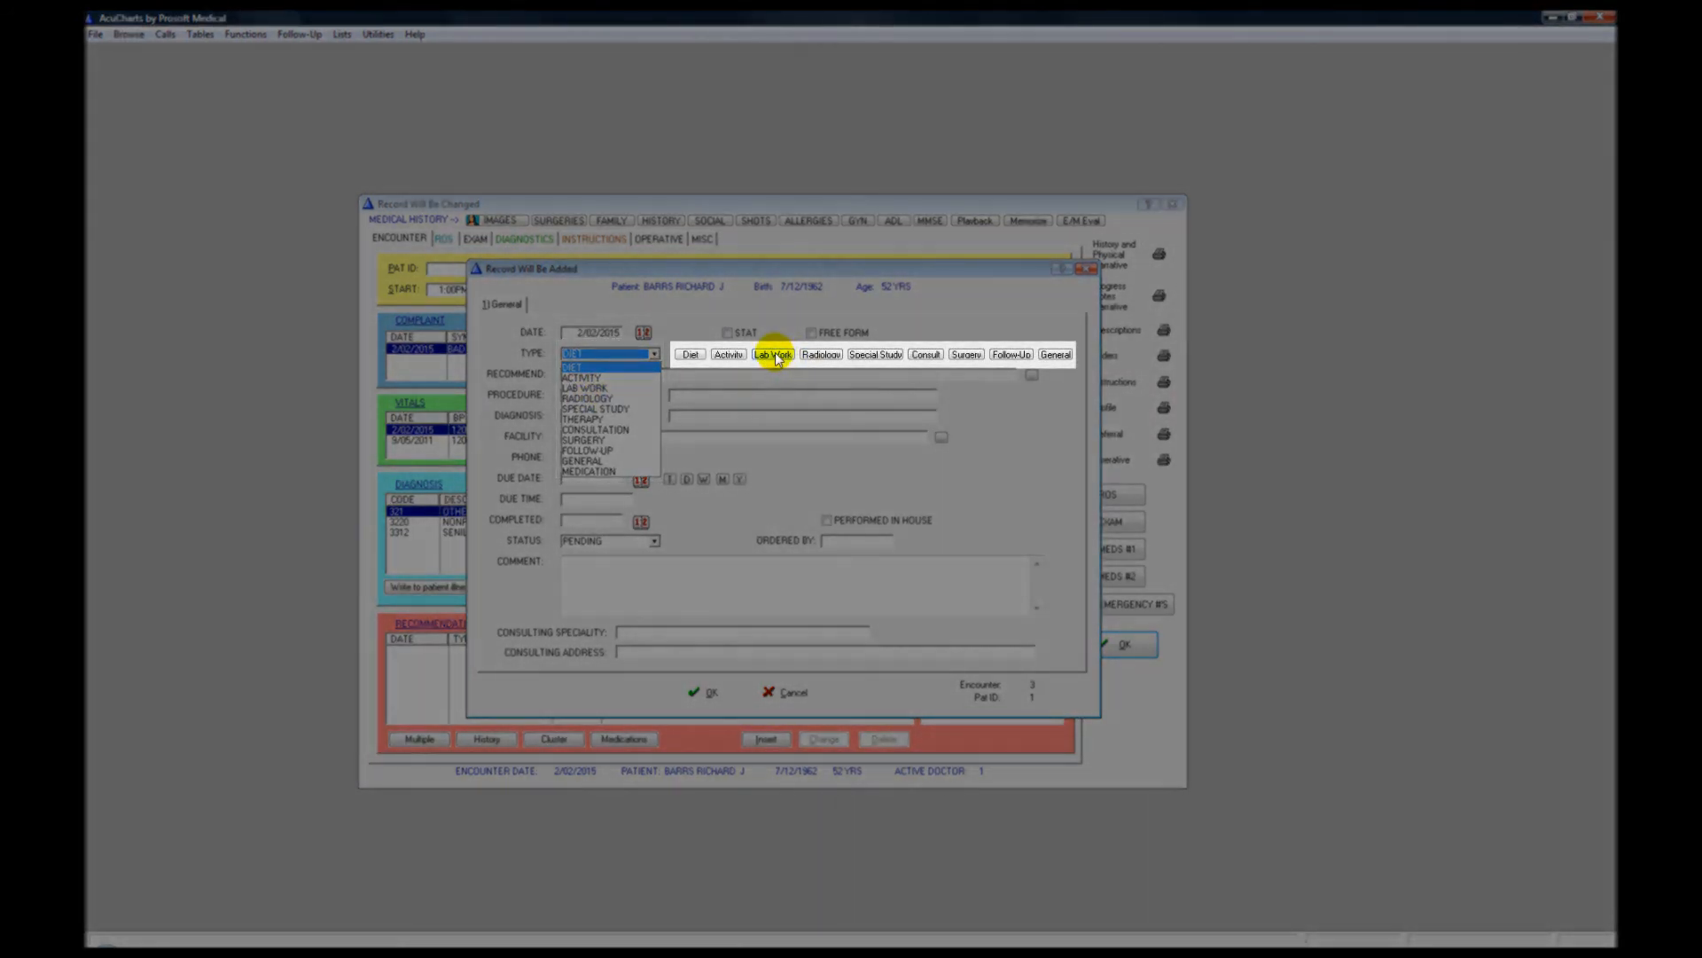
{"action": "left_click", "coordinate": [774, 355]}
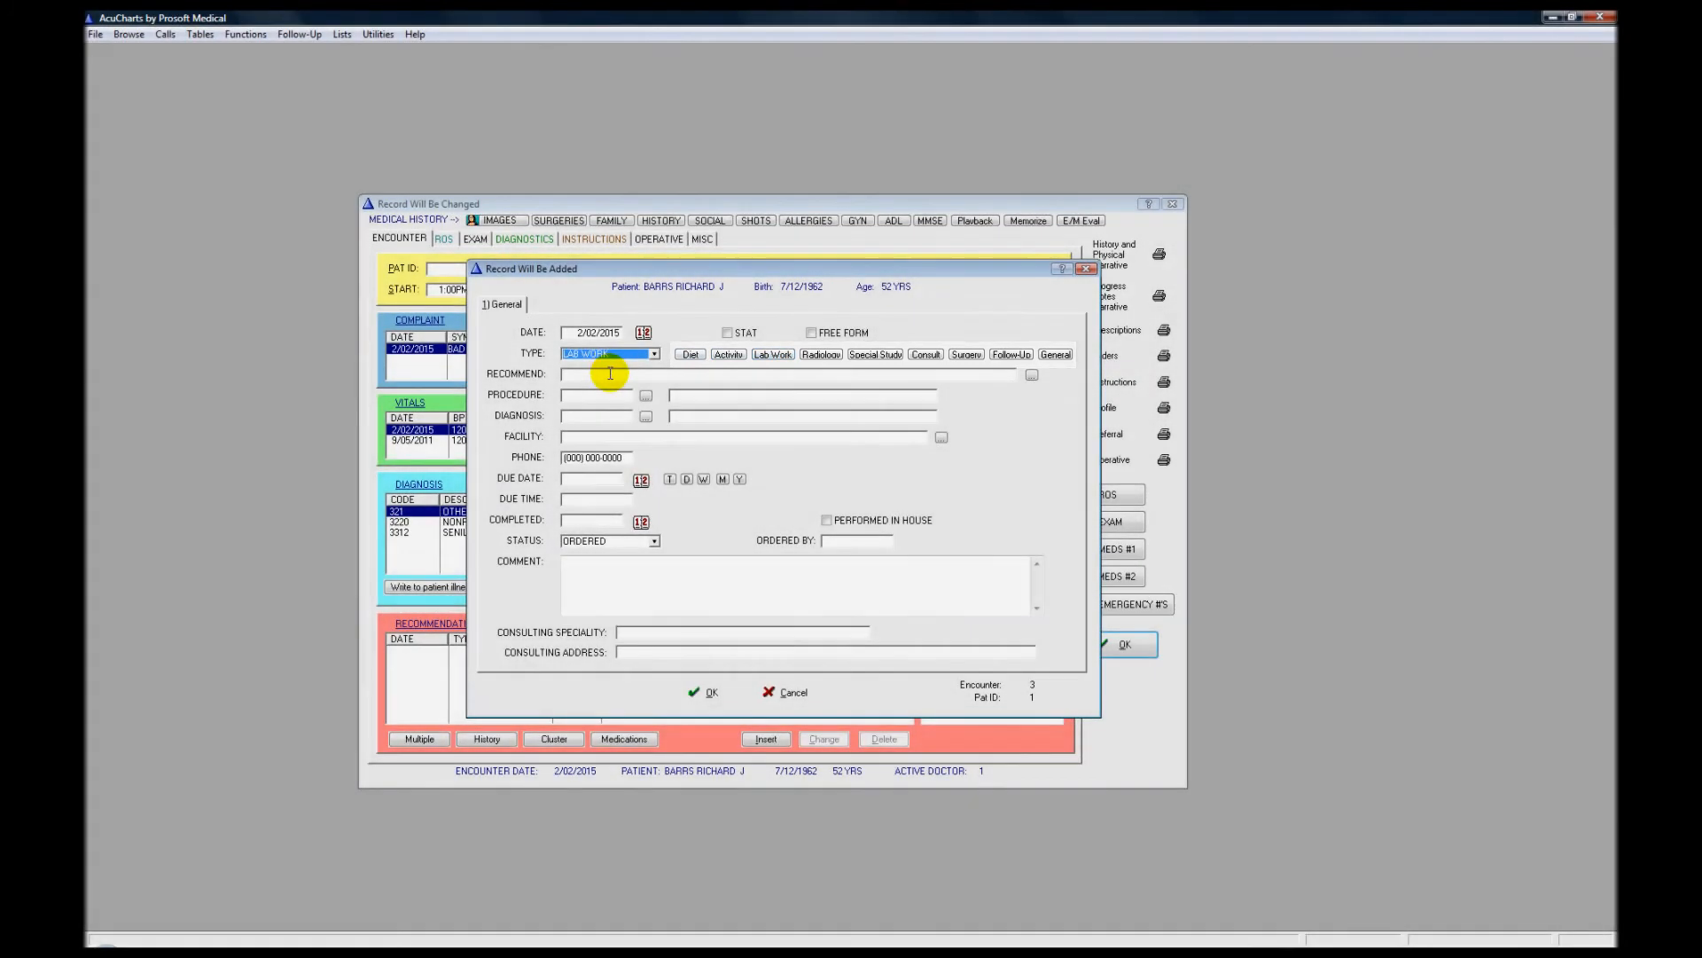
Choose GLUCOSE, PLASMA from the master list as the recommended lab work.
{"action": "left_click", "coordinate": [610, 374]}
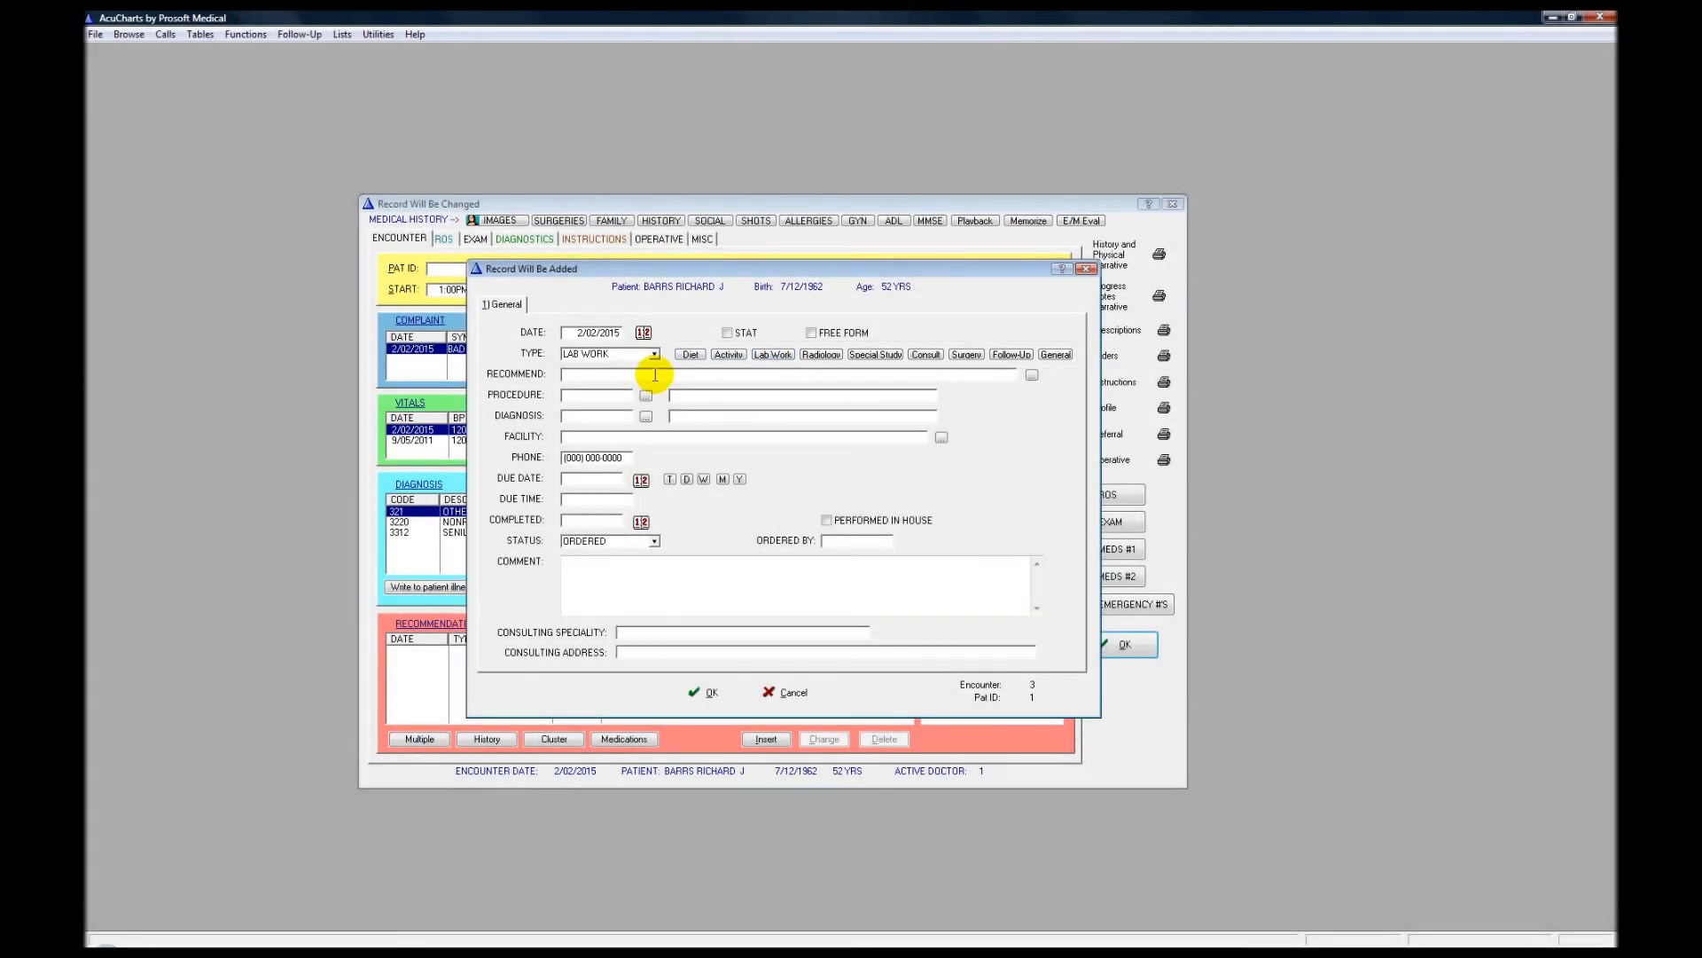
{"action": "left_click", "coordinate": [1032, 376]}
{"action": "scroll", "coordinate": [677, 429], "scroll_direction": "down", "scroll_amount": 9}
{"action": "scroll", "coordinate": [626, 453], "scroll_direction": "down", "scroll_amount": 8}
{"action": "left_click", "coordinate": [596, 461]}
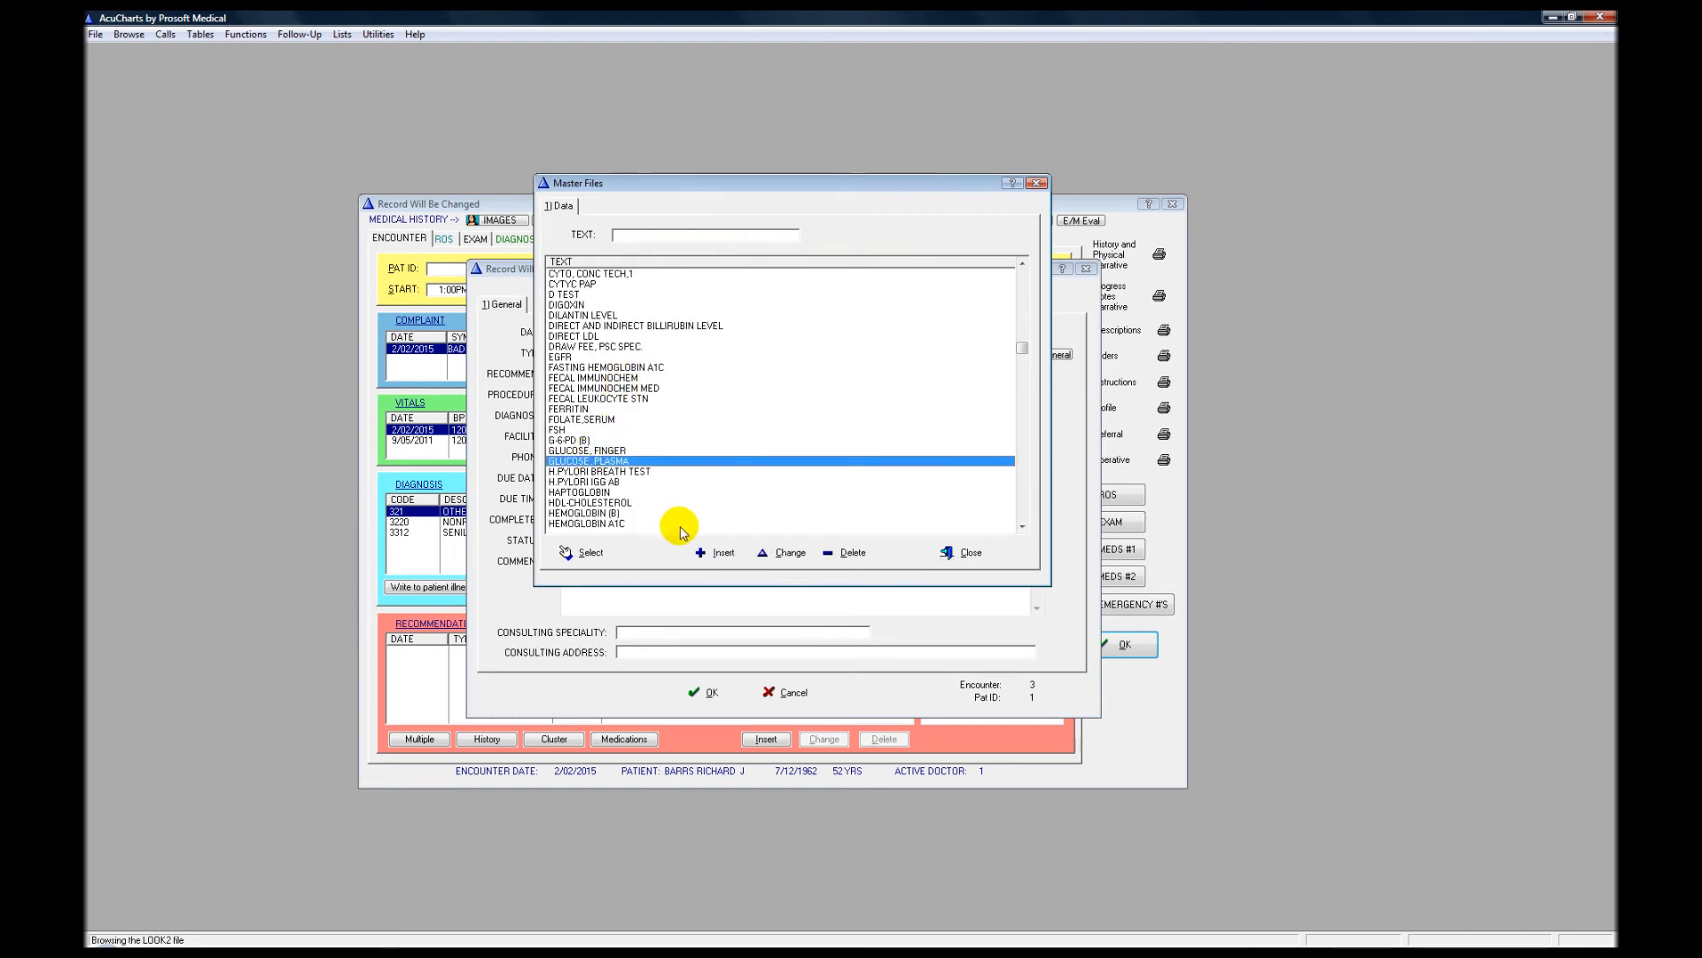
{"action": "left_click", "coordinate": [587, 551]}
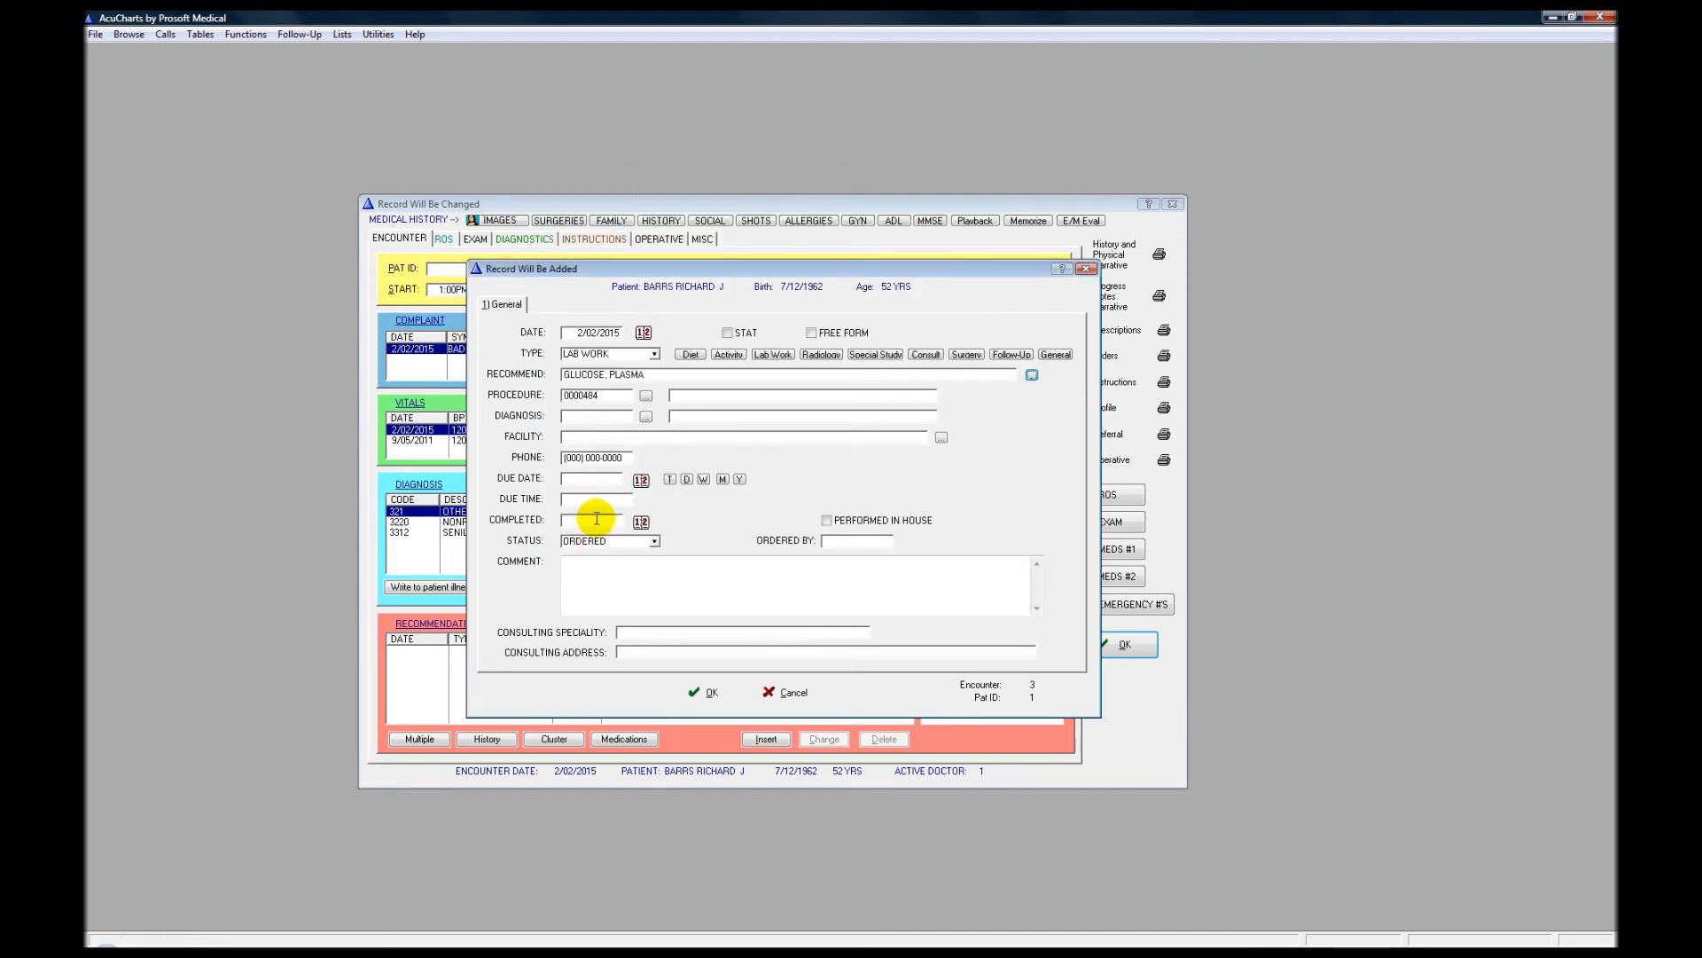
Link the lab order to the current diagnosis 3220 NONPYOGENIC MENINGITIS.
{"action": "left_click", "coordinate": [645, 416]}
{"action": "left_click", "coordinate": [639, 420]}
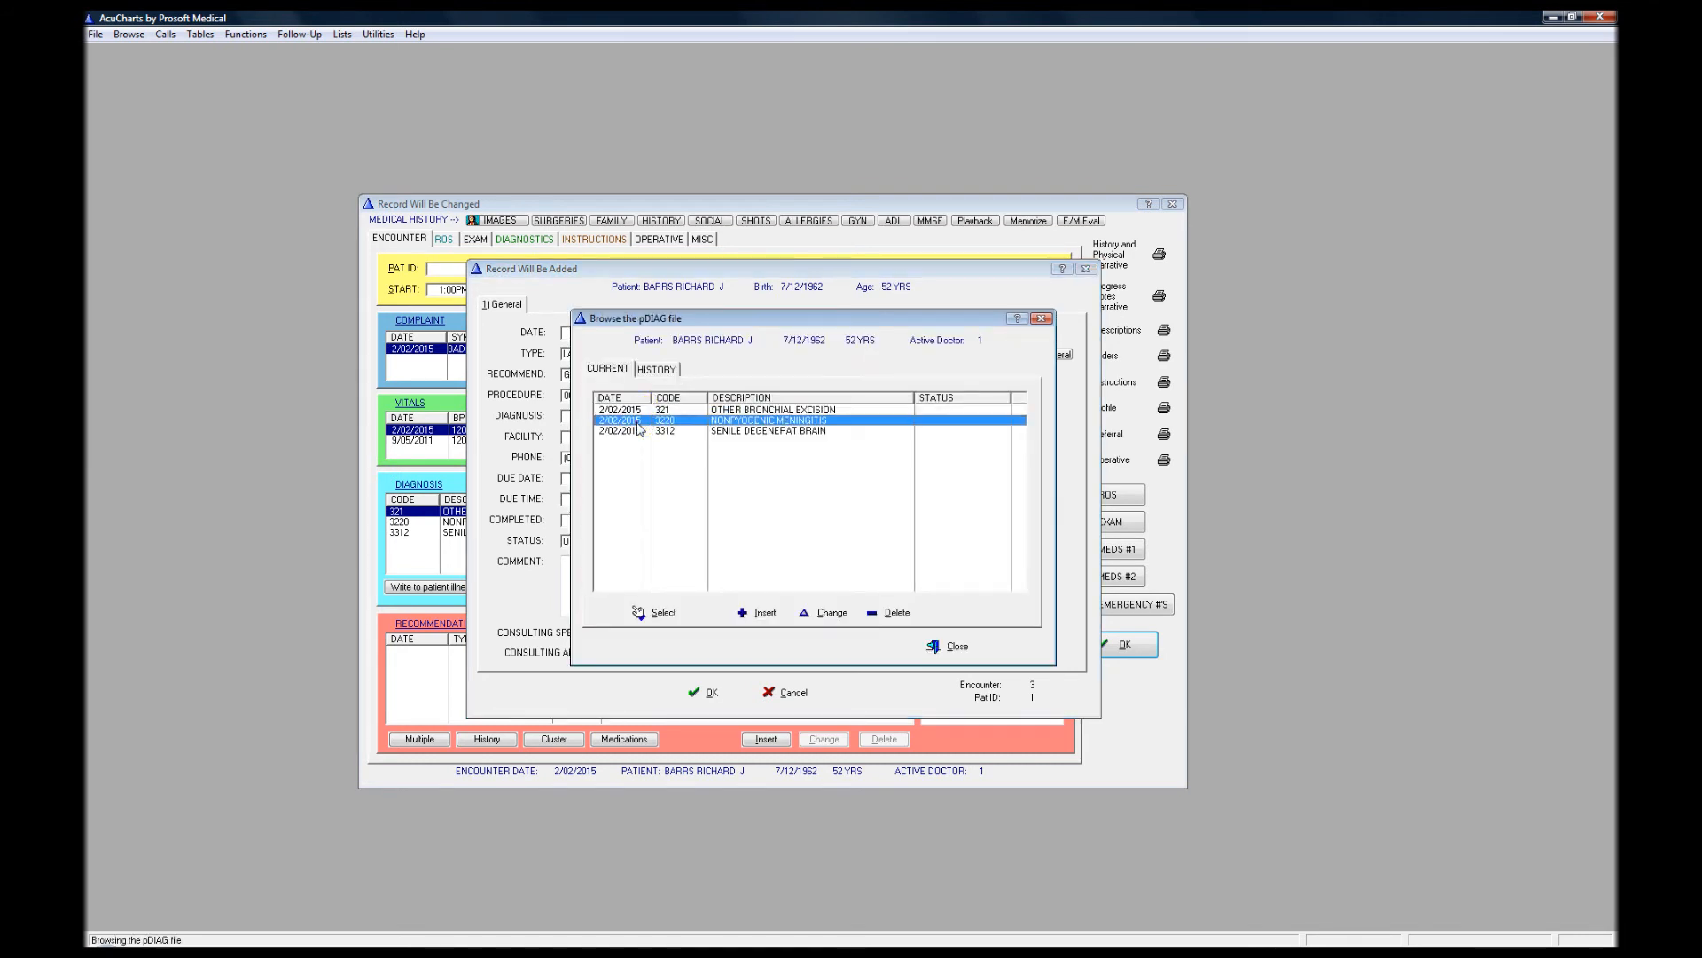
{"action": "left_click", "coordinate": [657, 613]}
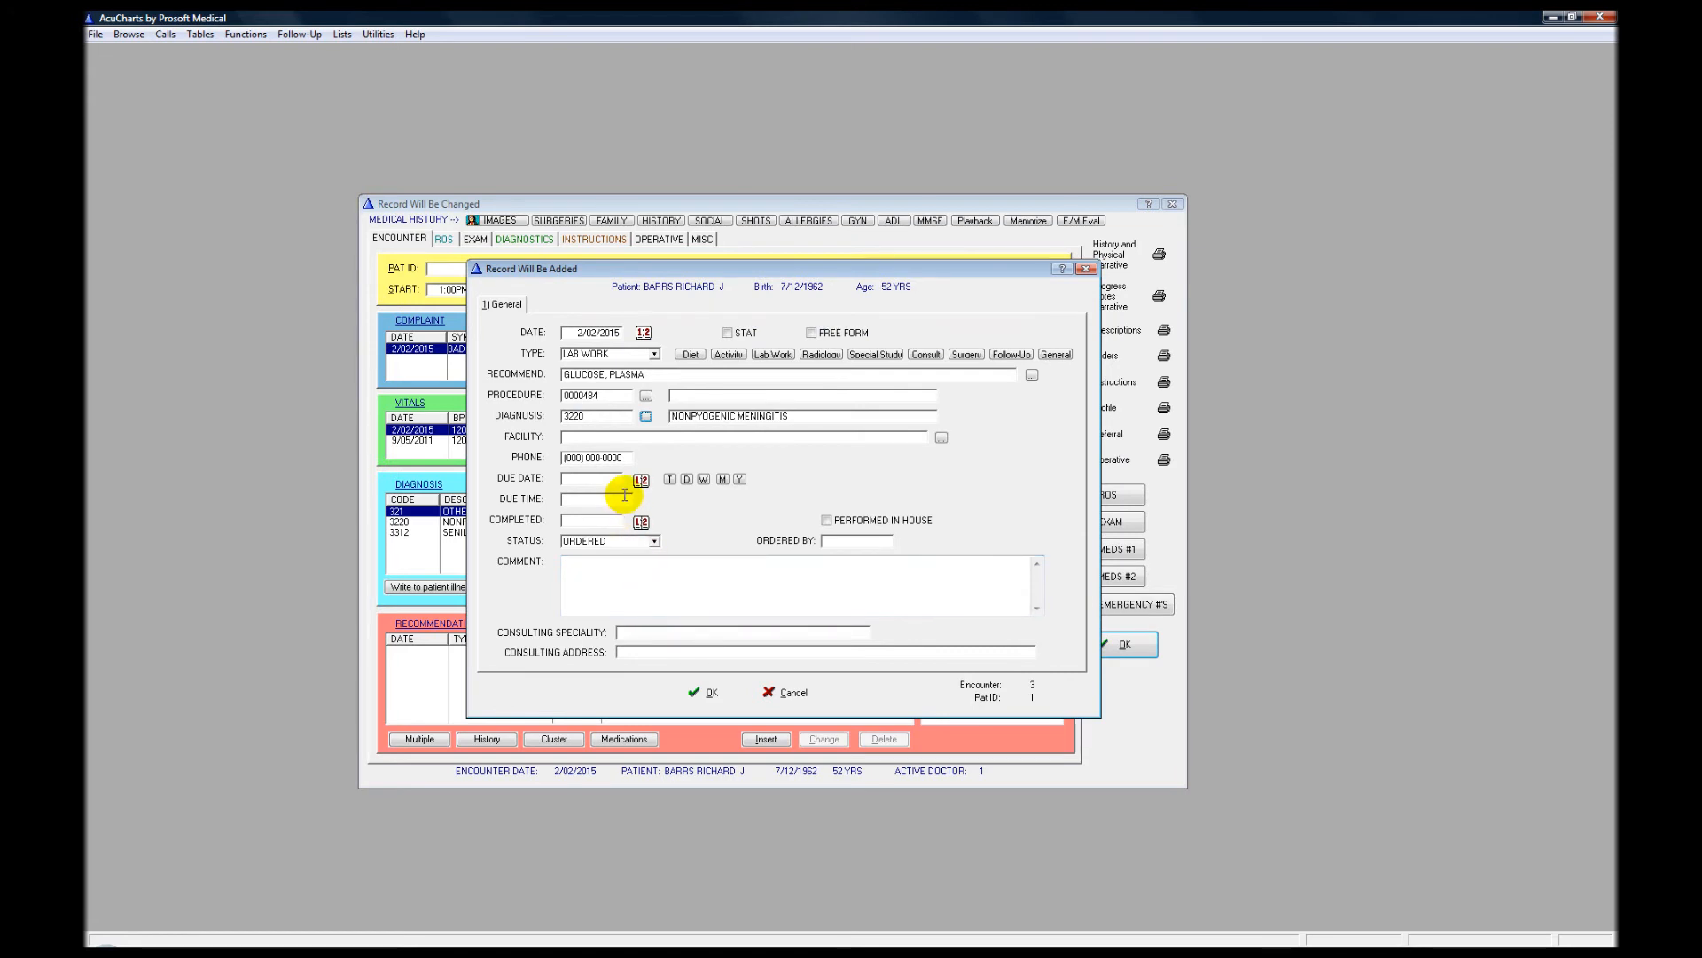
Set the lab order's due date to 2/12/2015 and save the recommendation.
{"action": "left_click", "coordinate": [669, 479]}
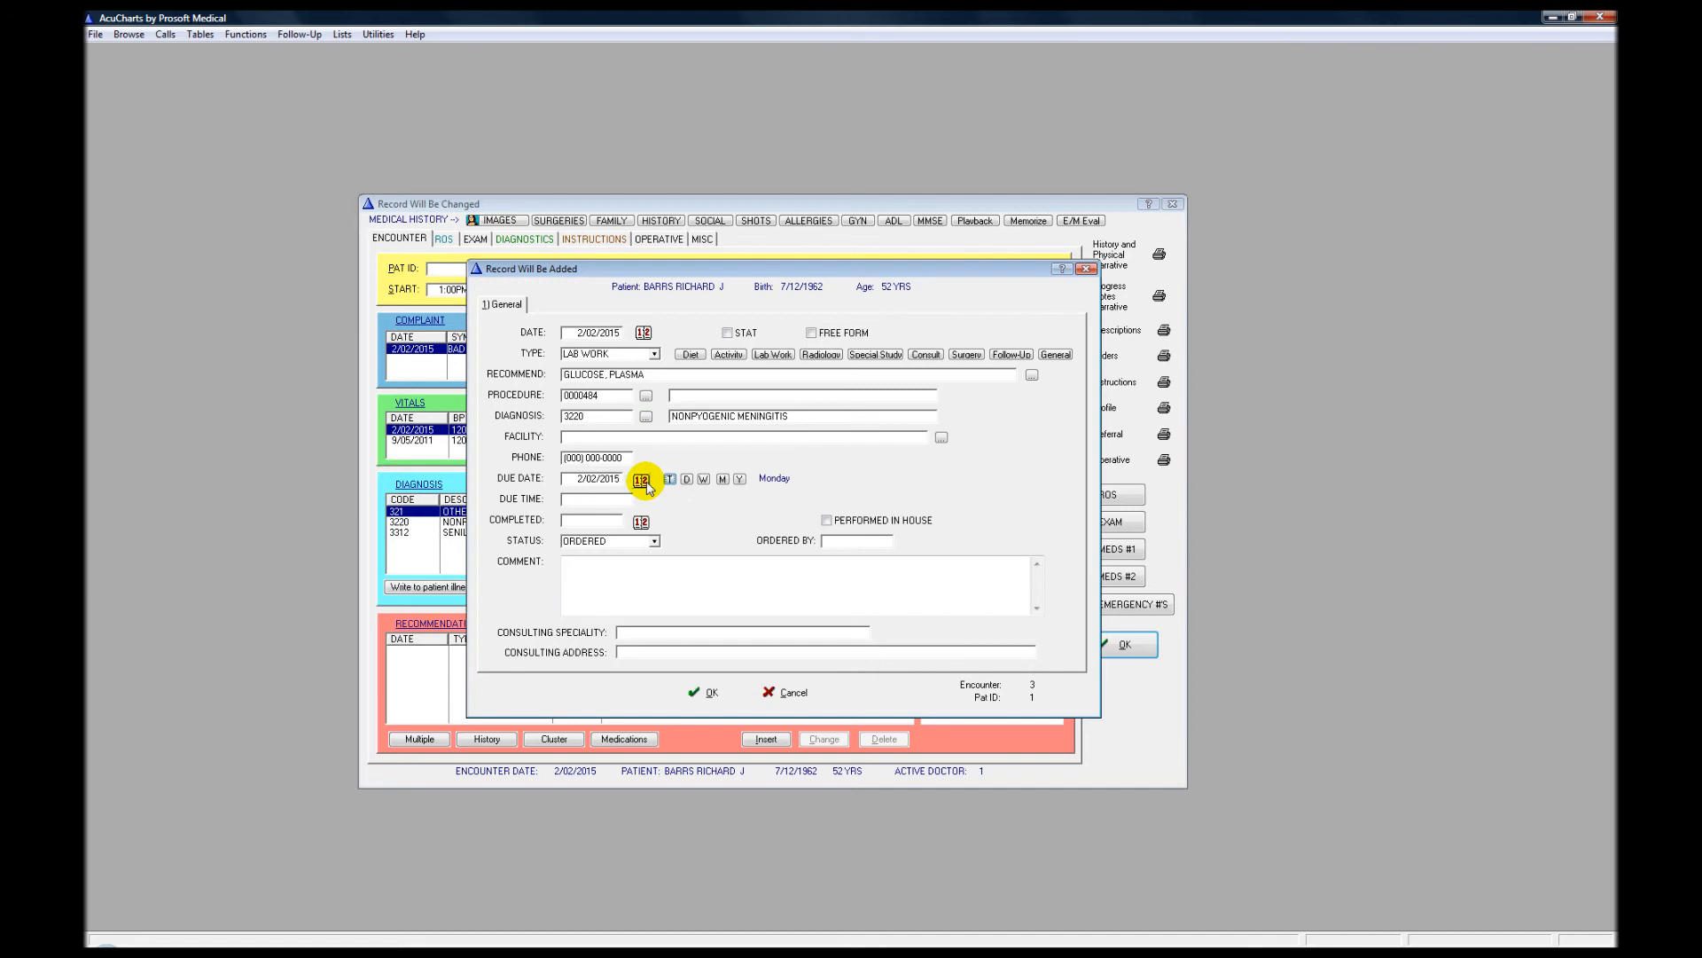
{"action": "left_click", "coordinate": [641, 481]}
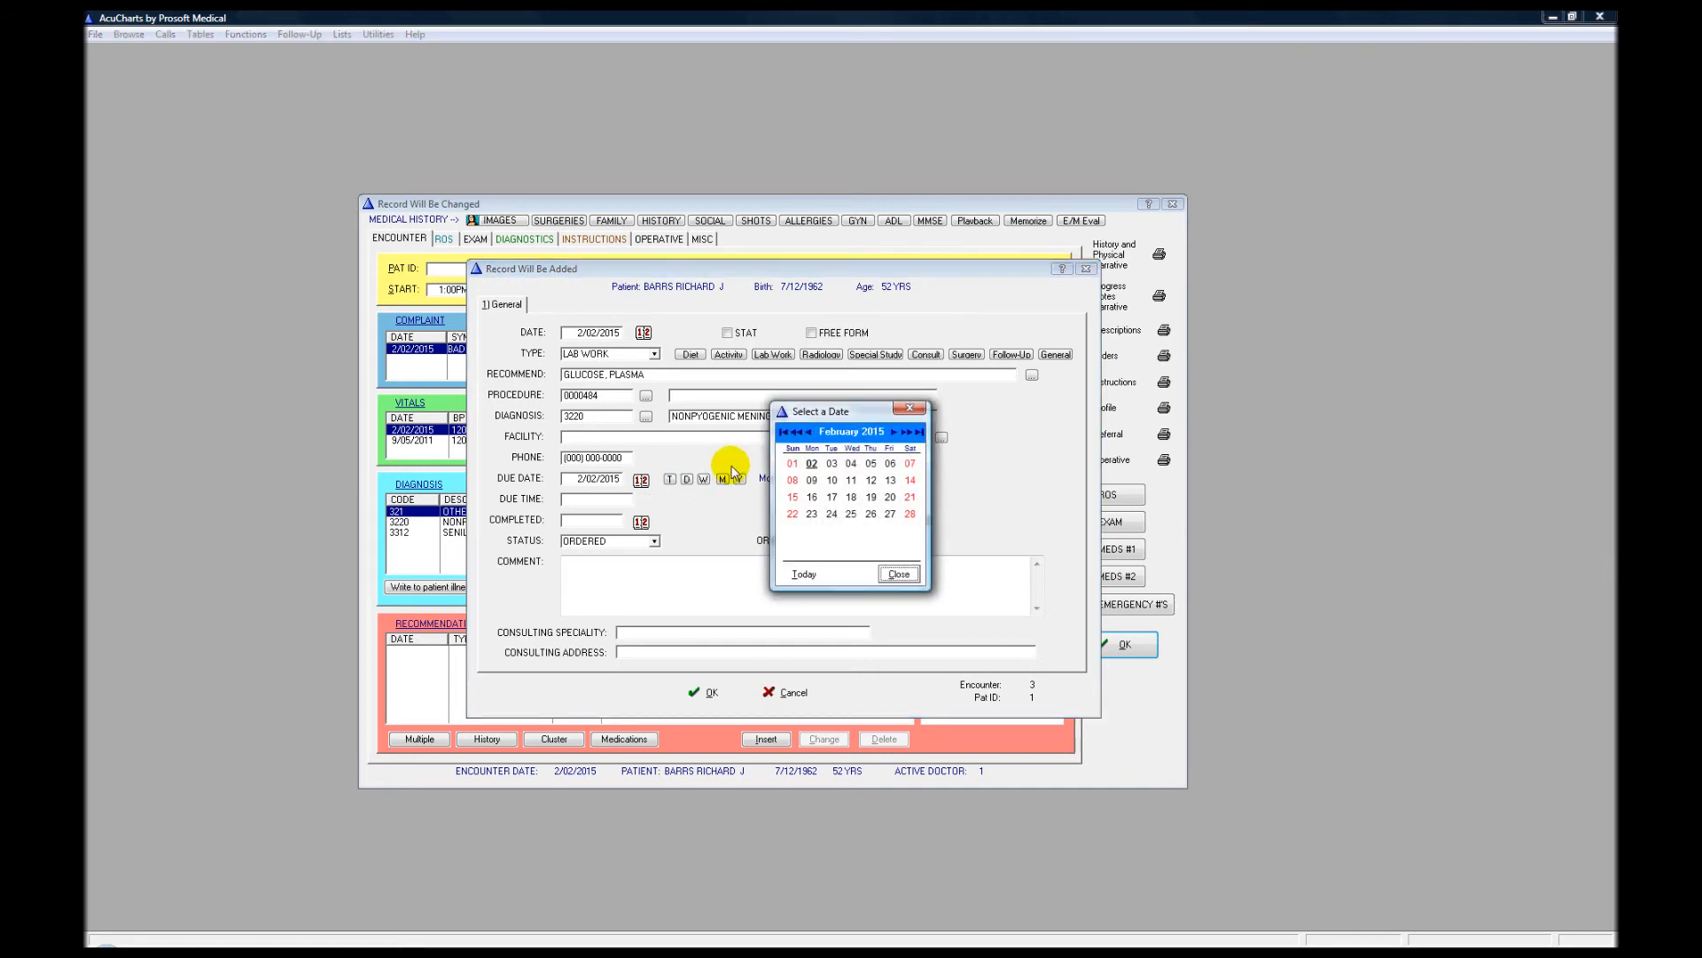
{"action": "left_click", "coordinate": [898, 575]}
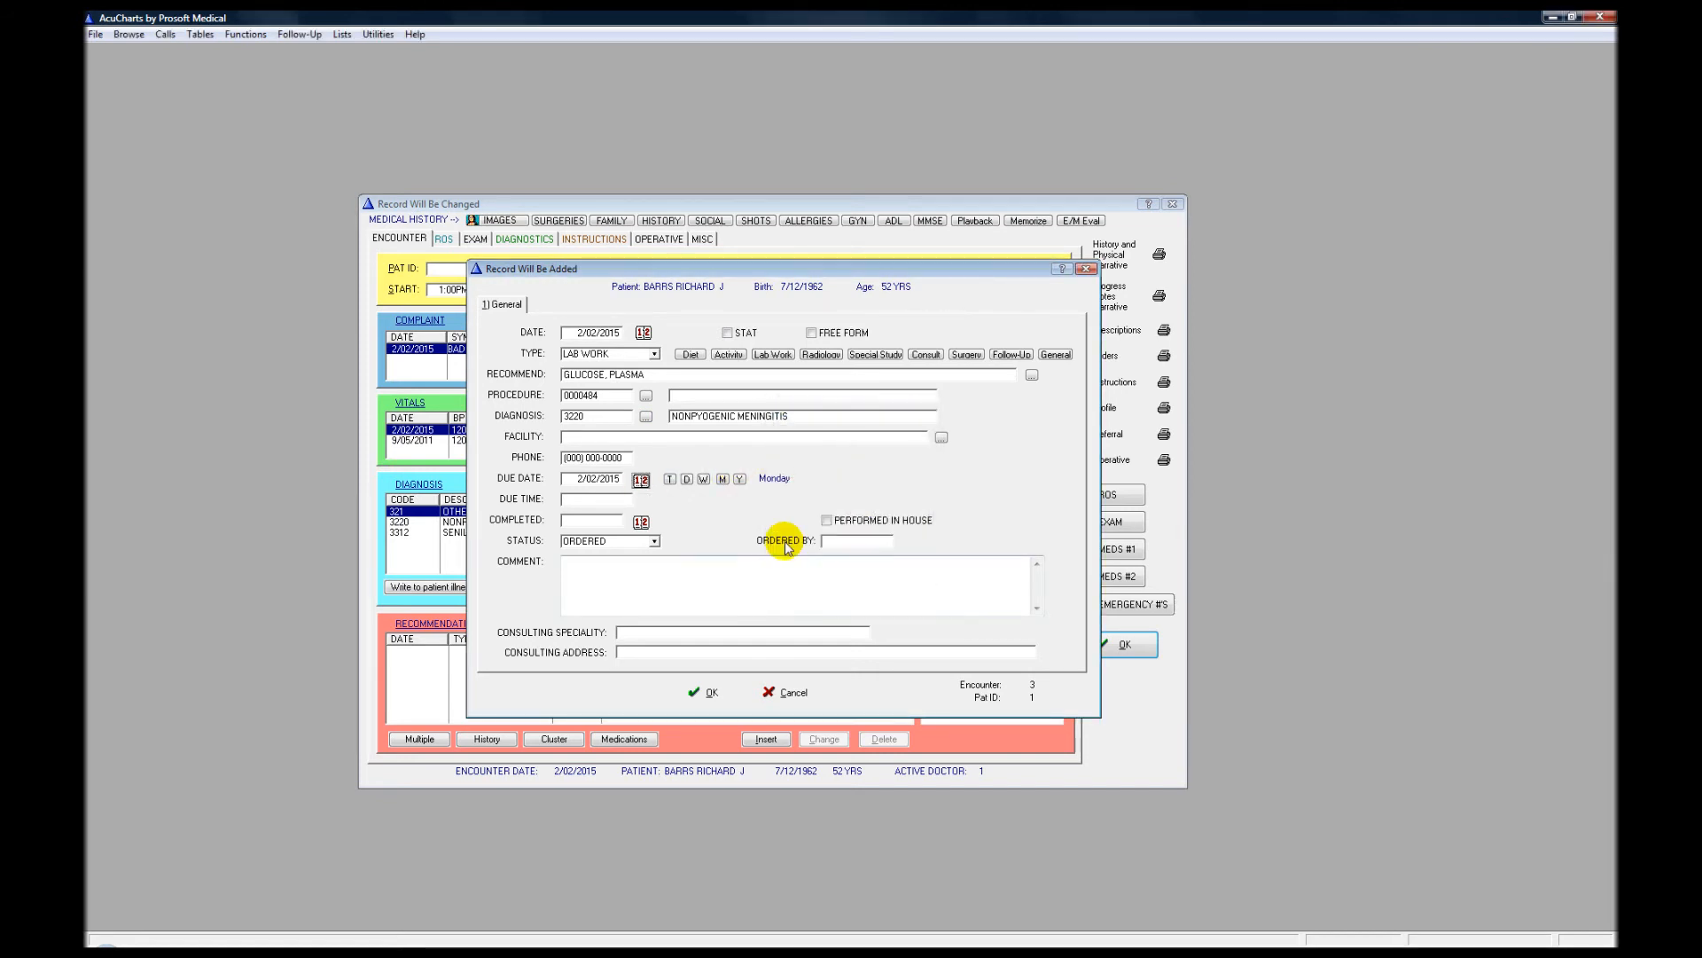
{"action": "left_click", "coordinate": [686, 480]}
{"action": "left_click", "coordinate": [687, 480]}
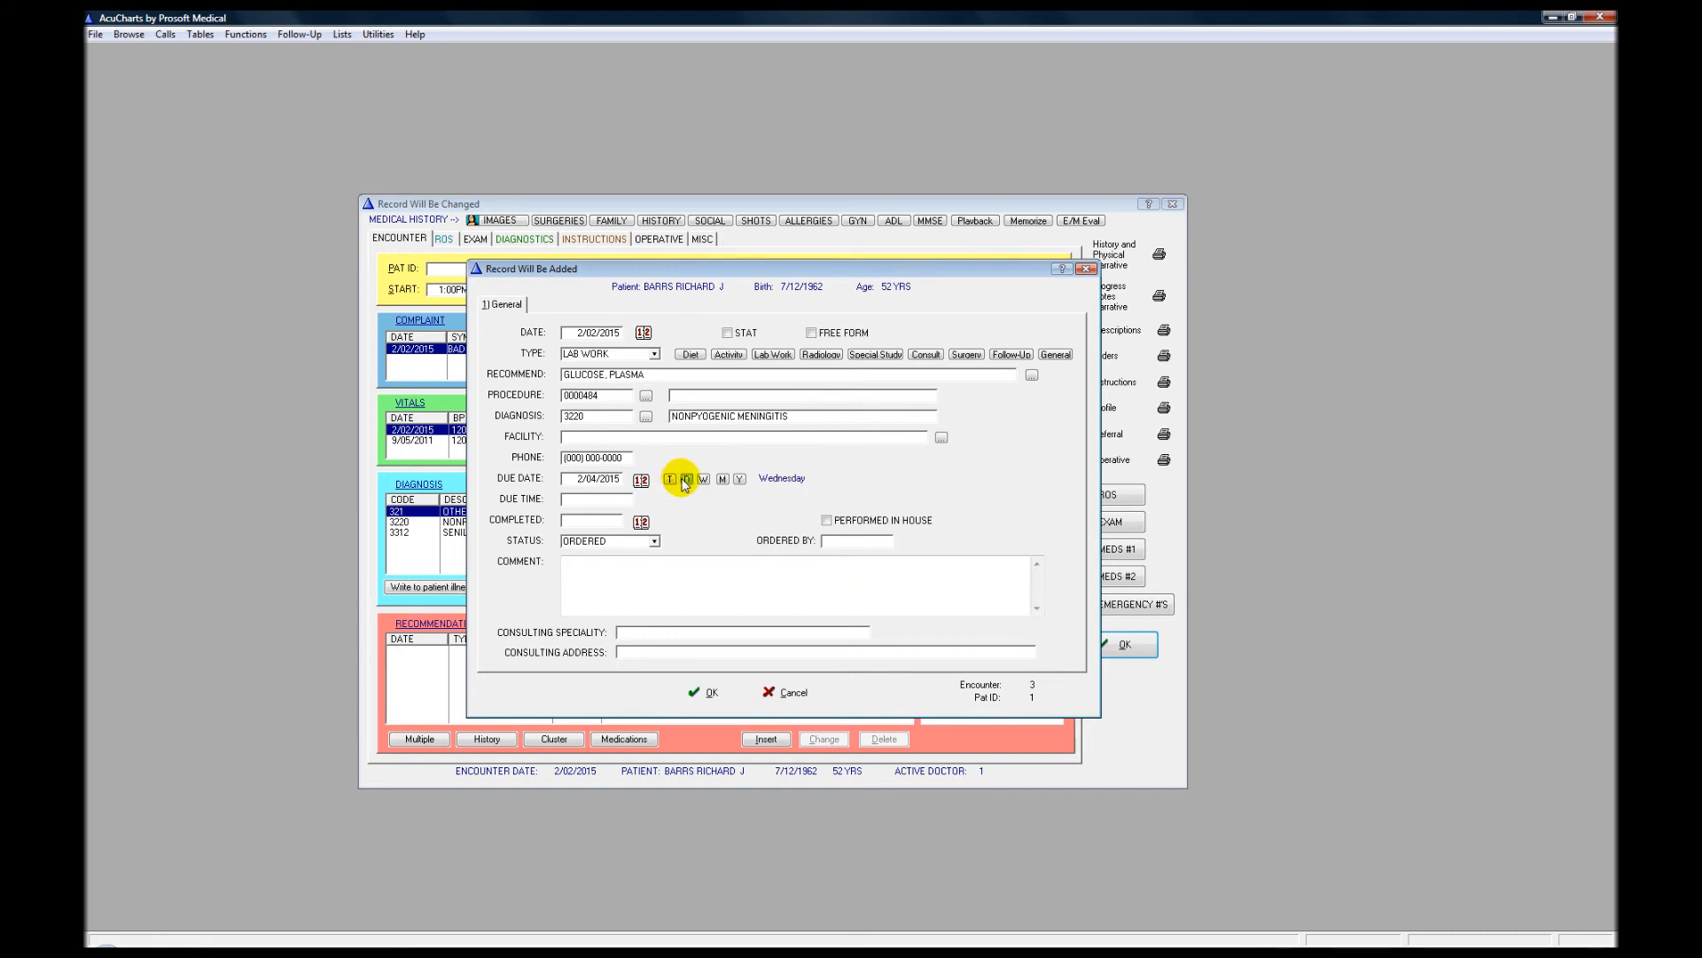
{"action": "left_click", "coordinate": [592, 481]}
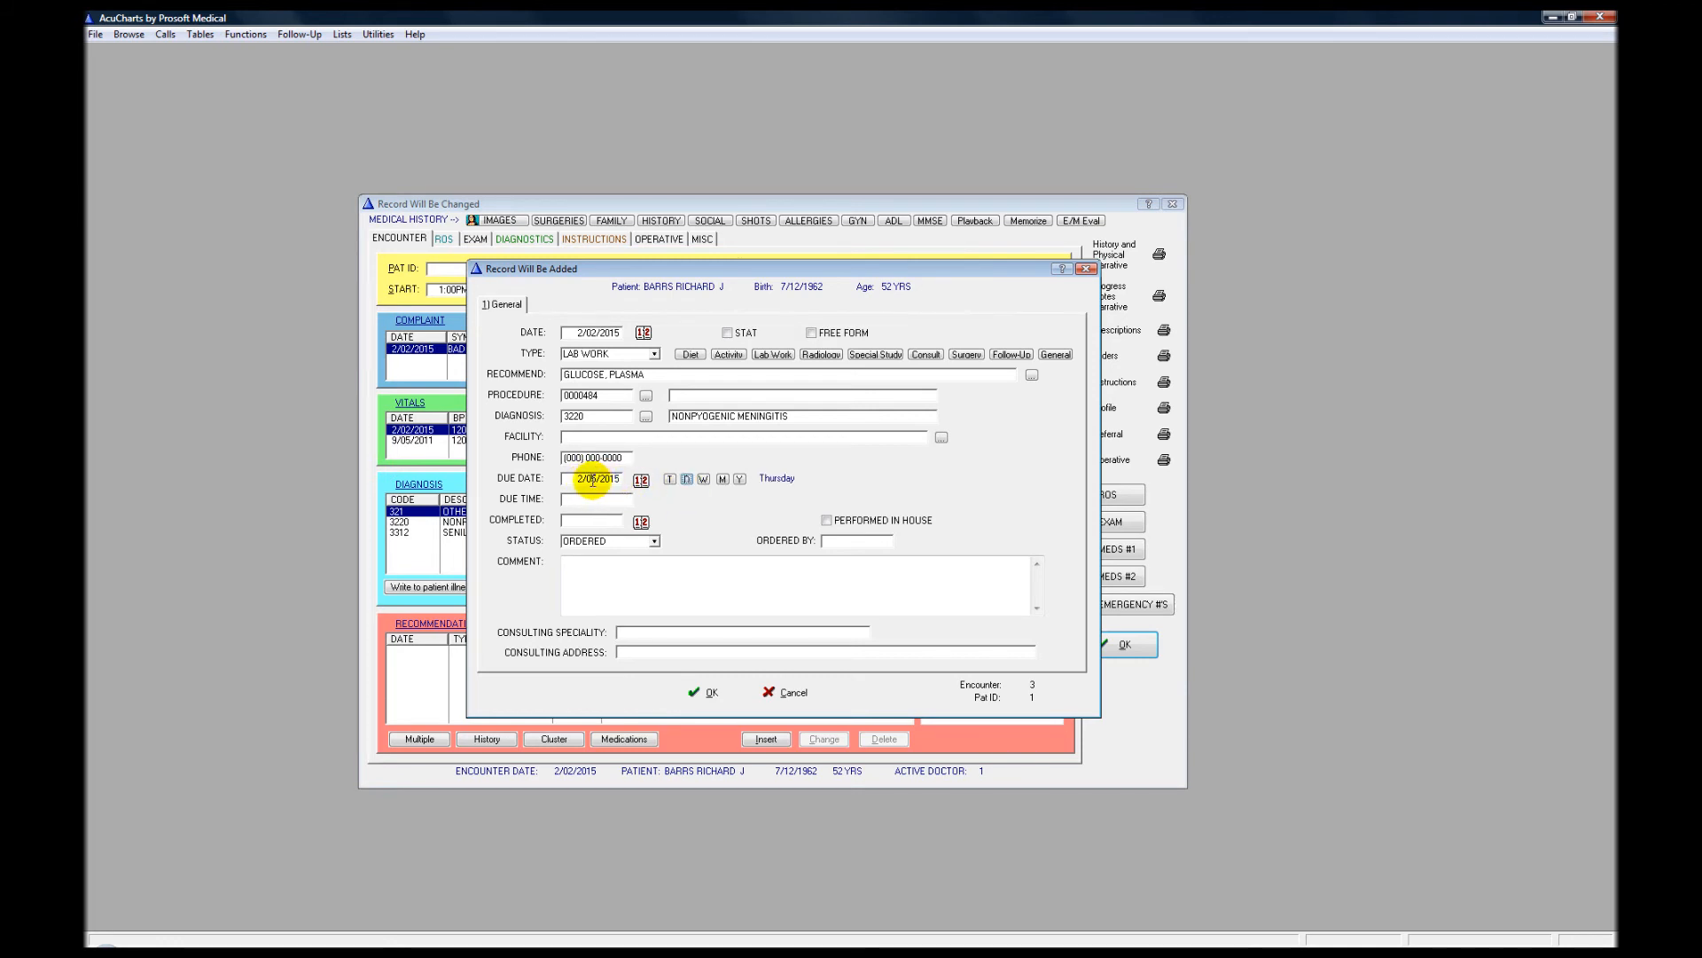
{"action": "left_click", "coordinate": [601, 479]}
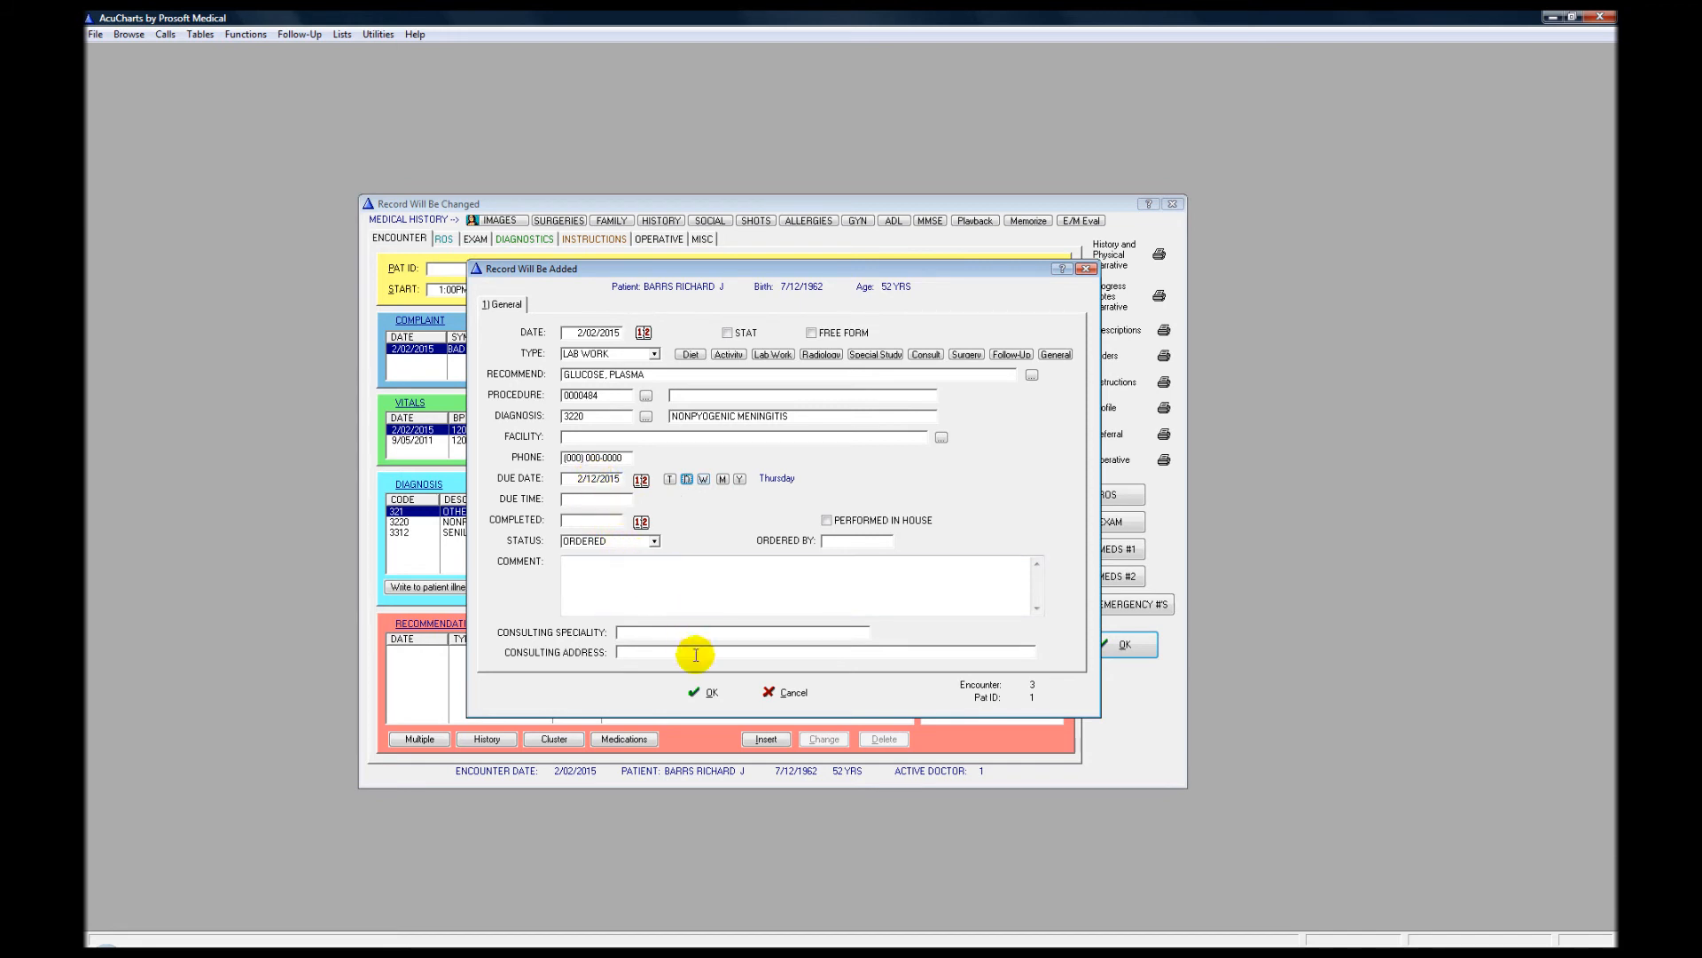
{"action": "left_click", "coordinate": [706, 693]}
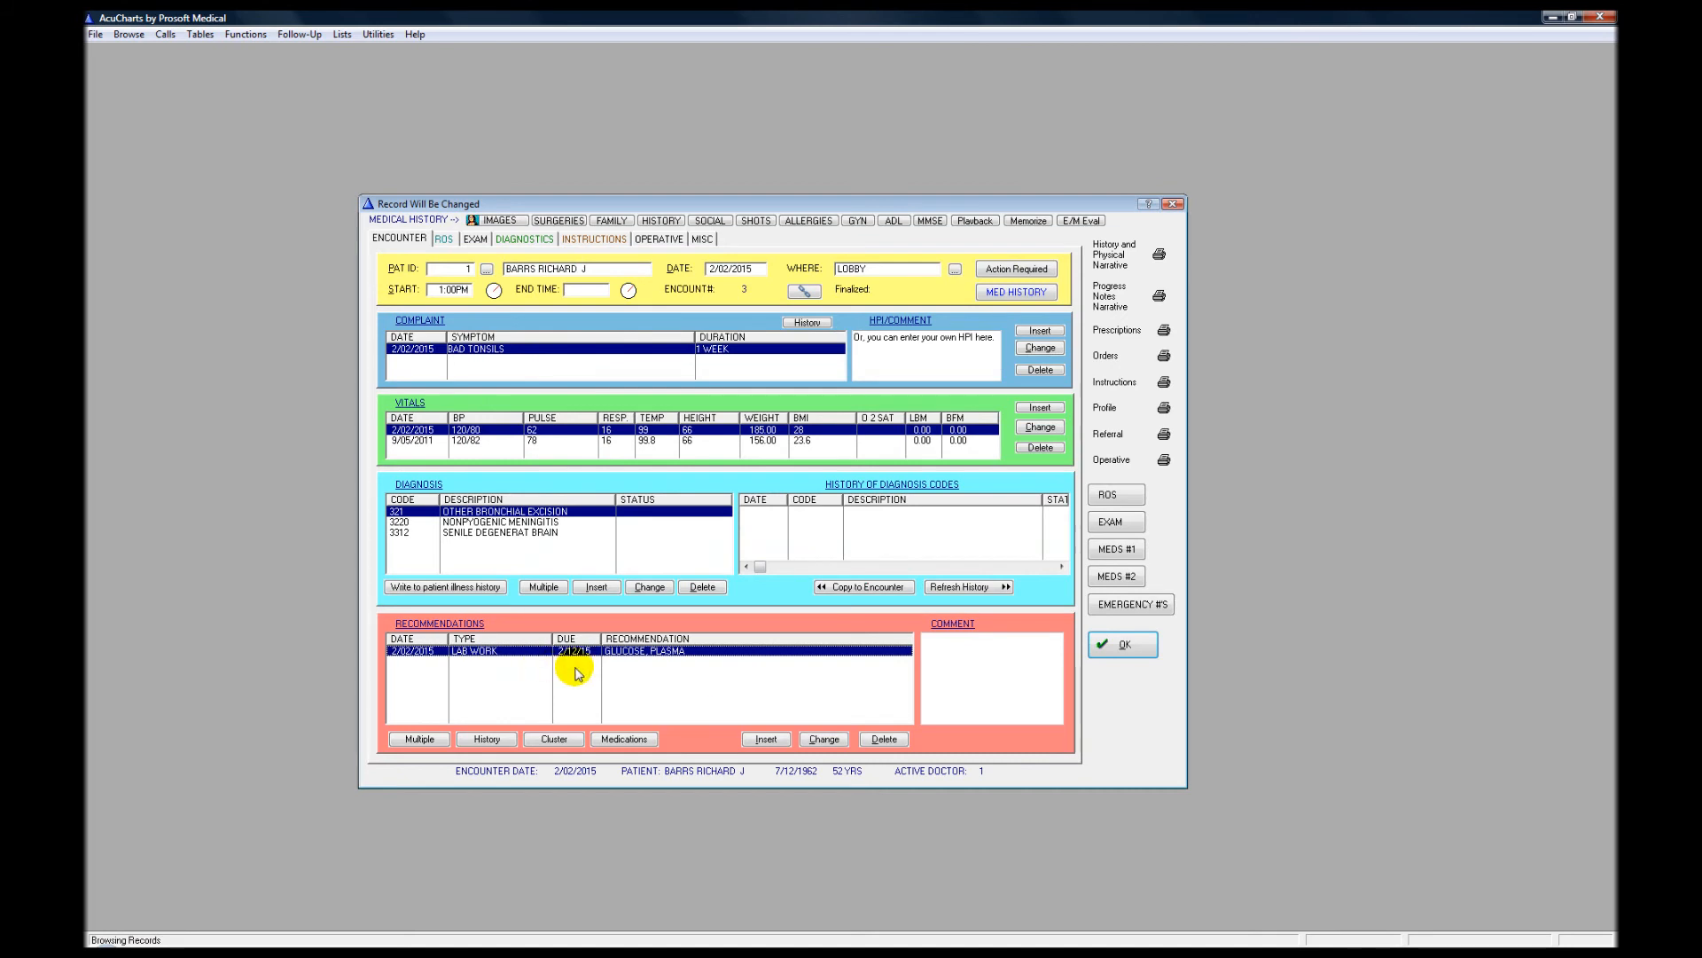
Add a RADIOLOGY recommendation and choose MRA LOWER EXTRMITIES RUNOFF WITHOUT CONTRAST from the master list.
{"action": "left_click", "coordinate": [761, 739]}
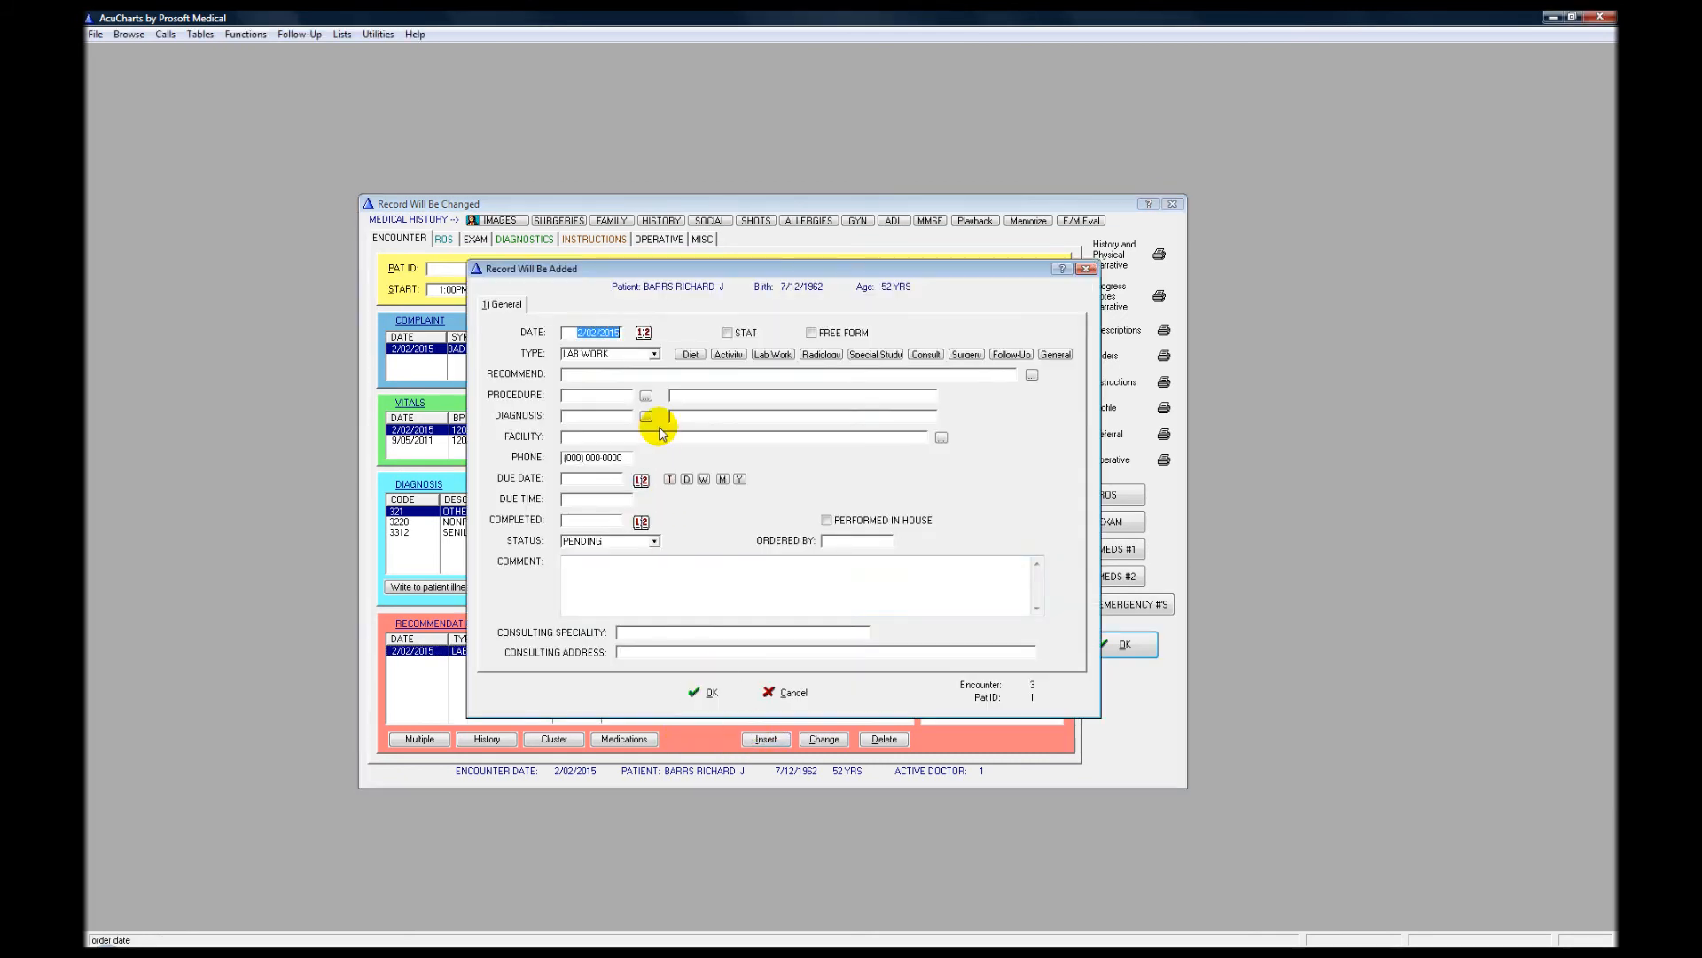
{"action": "left_click", "coordinate": [820, 355]}
{"action": "left_click", "coordinate": [636, 374]}
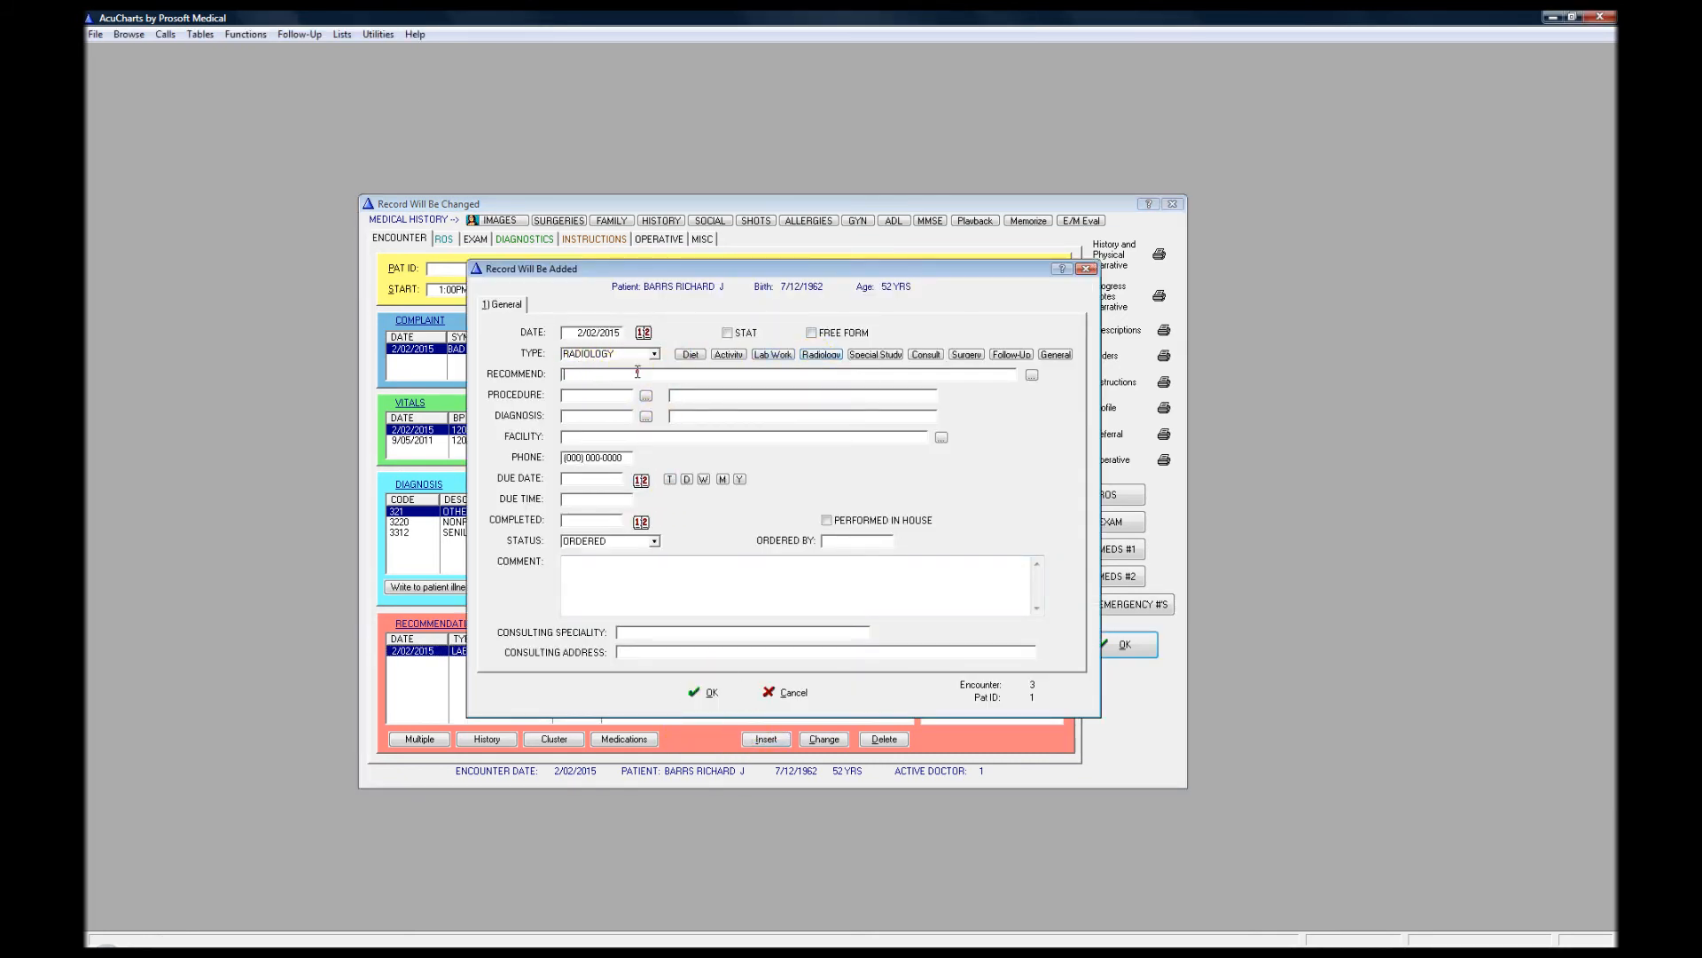
{"action": "type", "text": "CT"}
{"action": "key", "text": "Tab"}
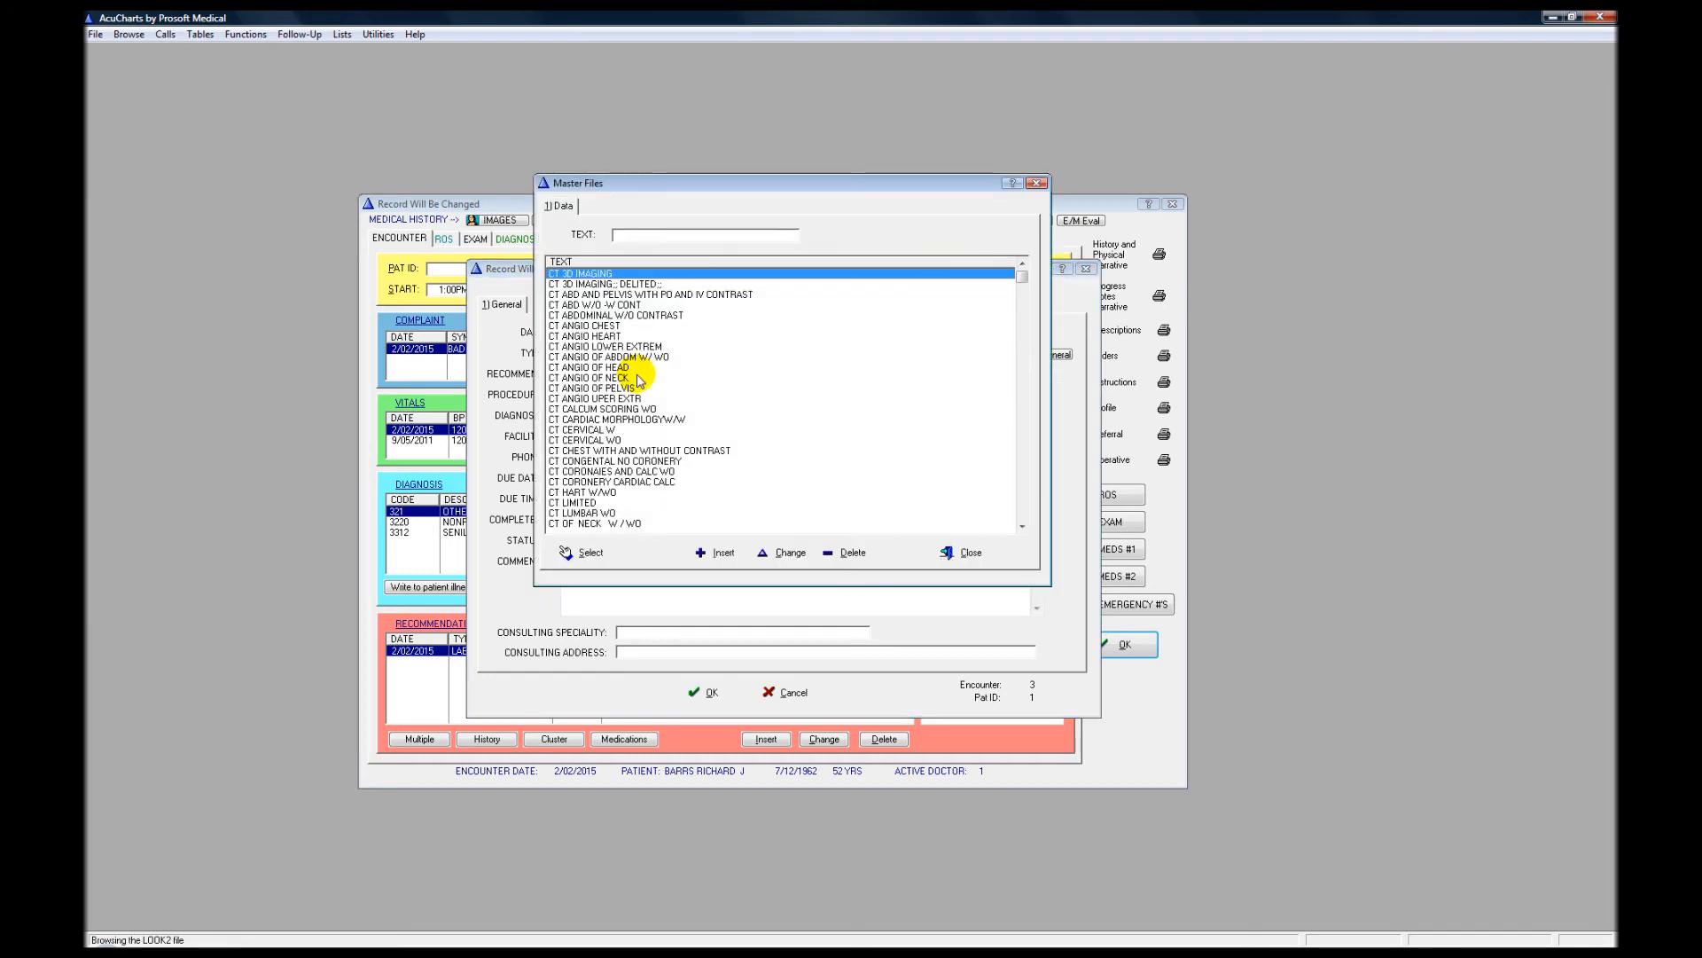
{"action": "scroll", "coordinate": [628, 432], "scroll_direction": "down", "scroll_amount": 9}
{"action": "scroll", "coordinate": [623, 446], "scroll_direction": "down", "scroll_amount": 20}
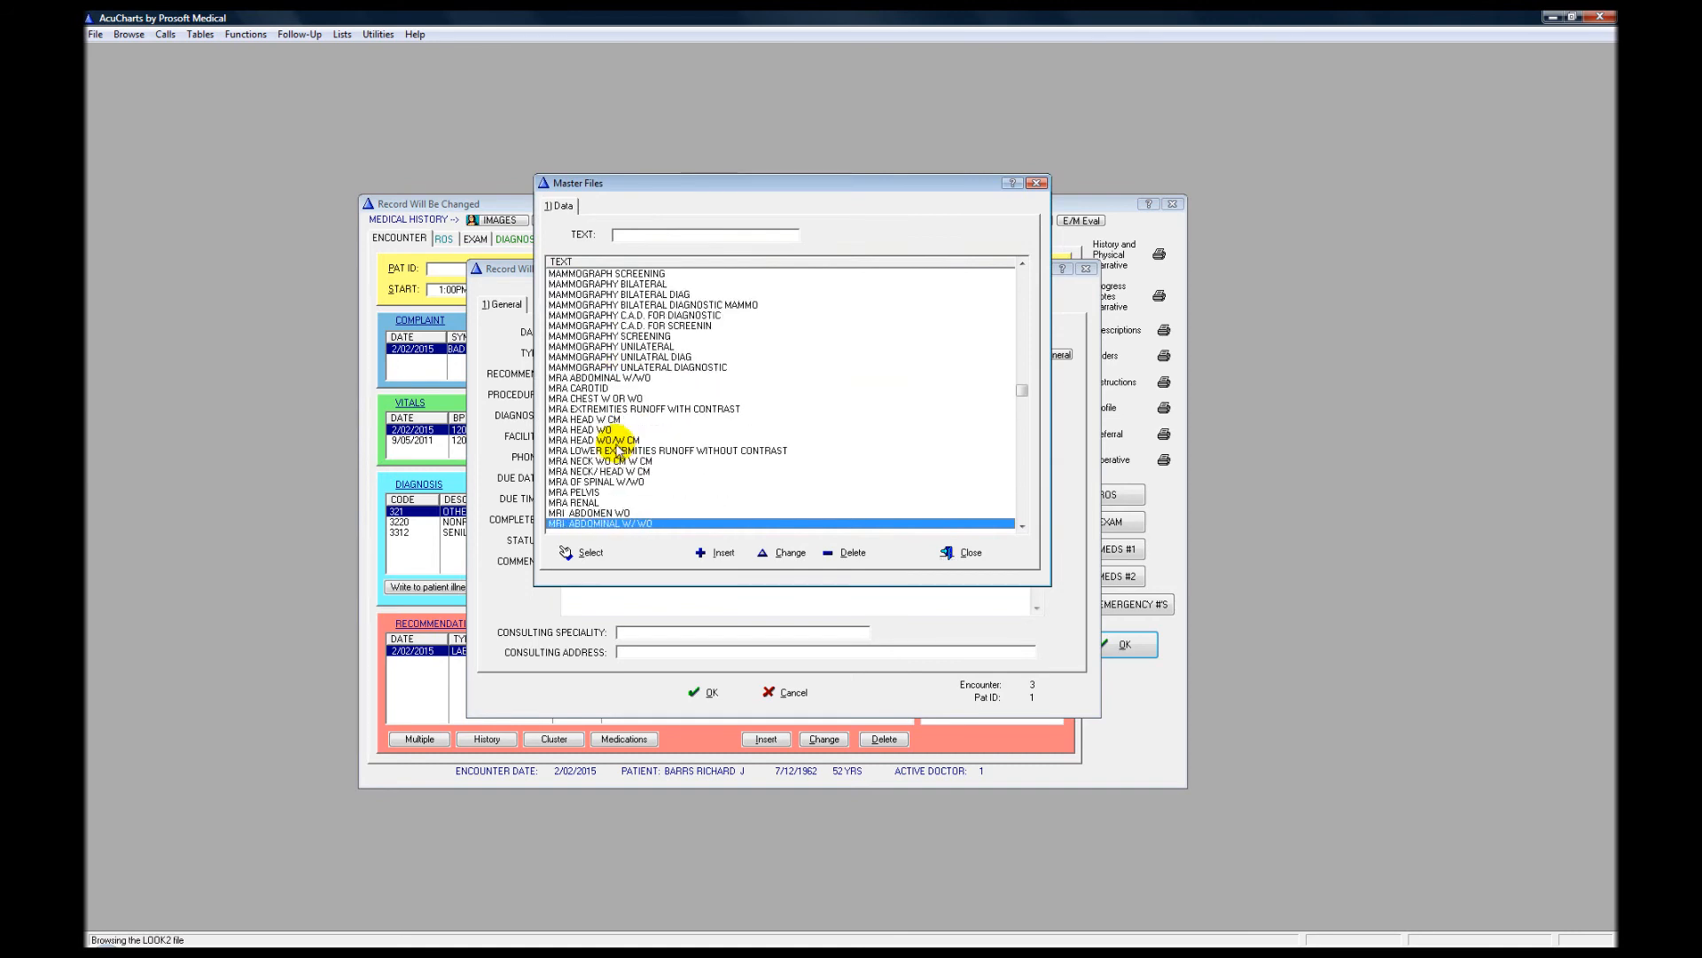
{"action": "left_click", "coordinate": [608, 451]}
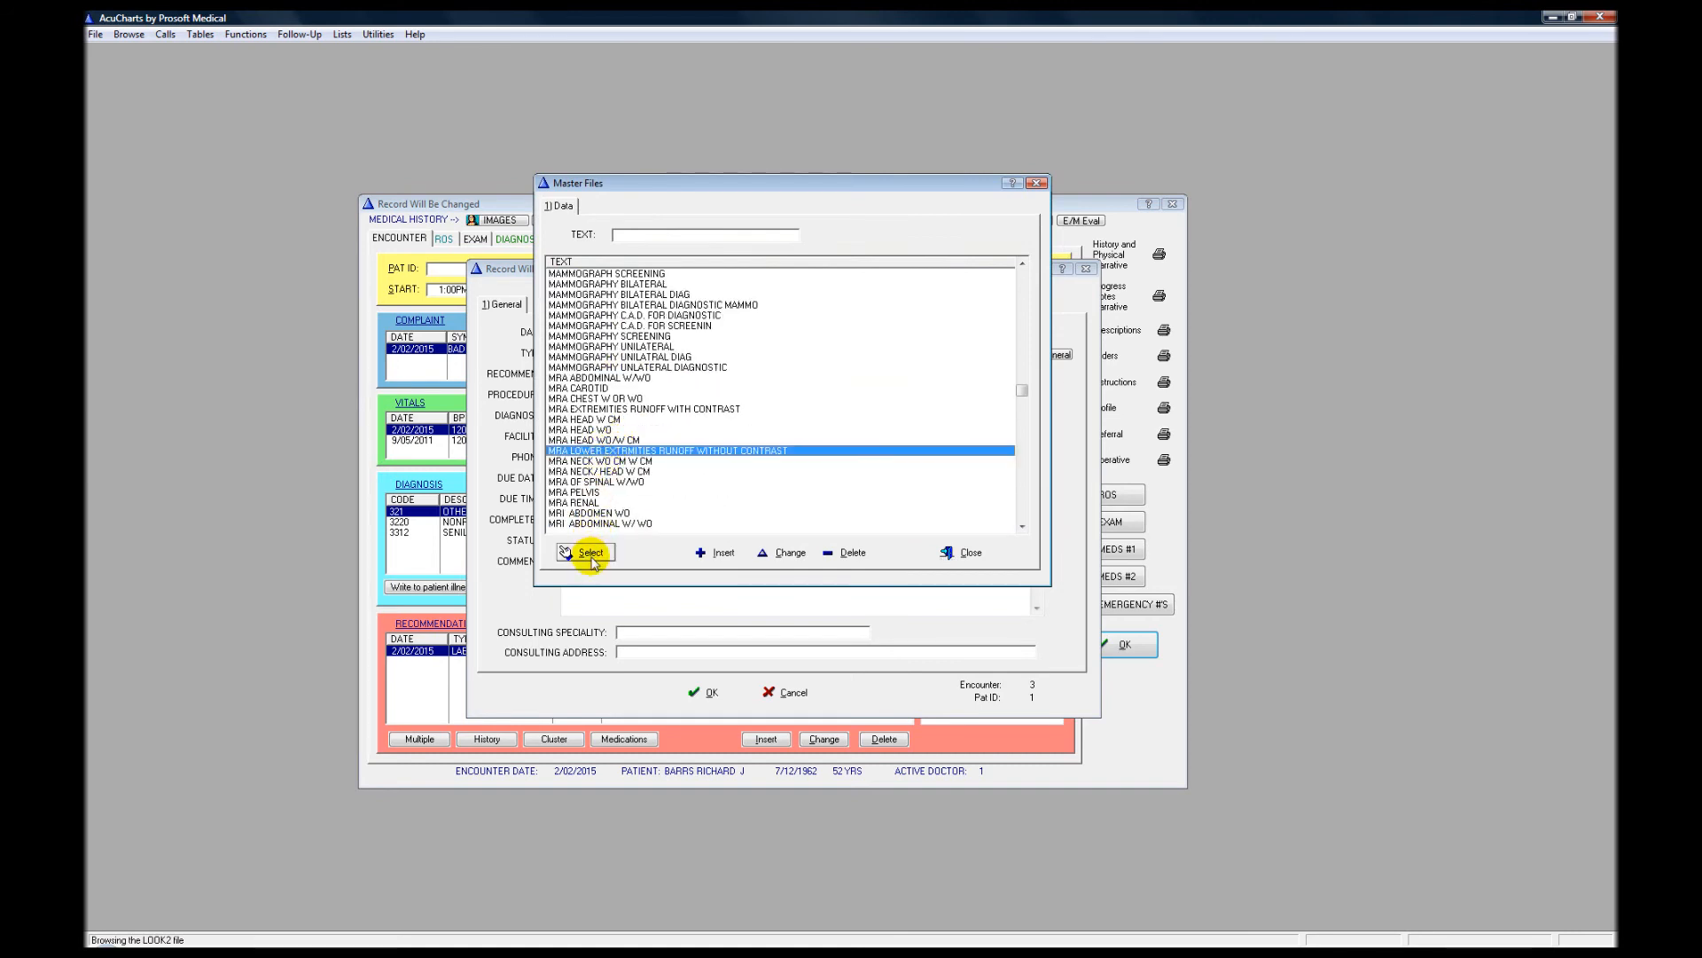
{"action": "left_click", "coordinate": [591, 557]}
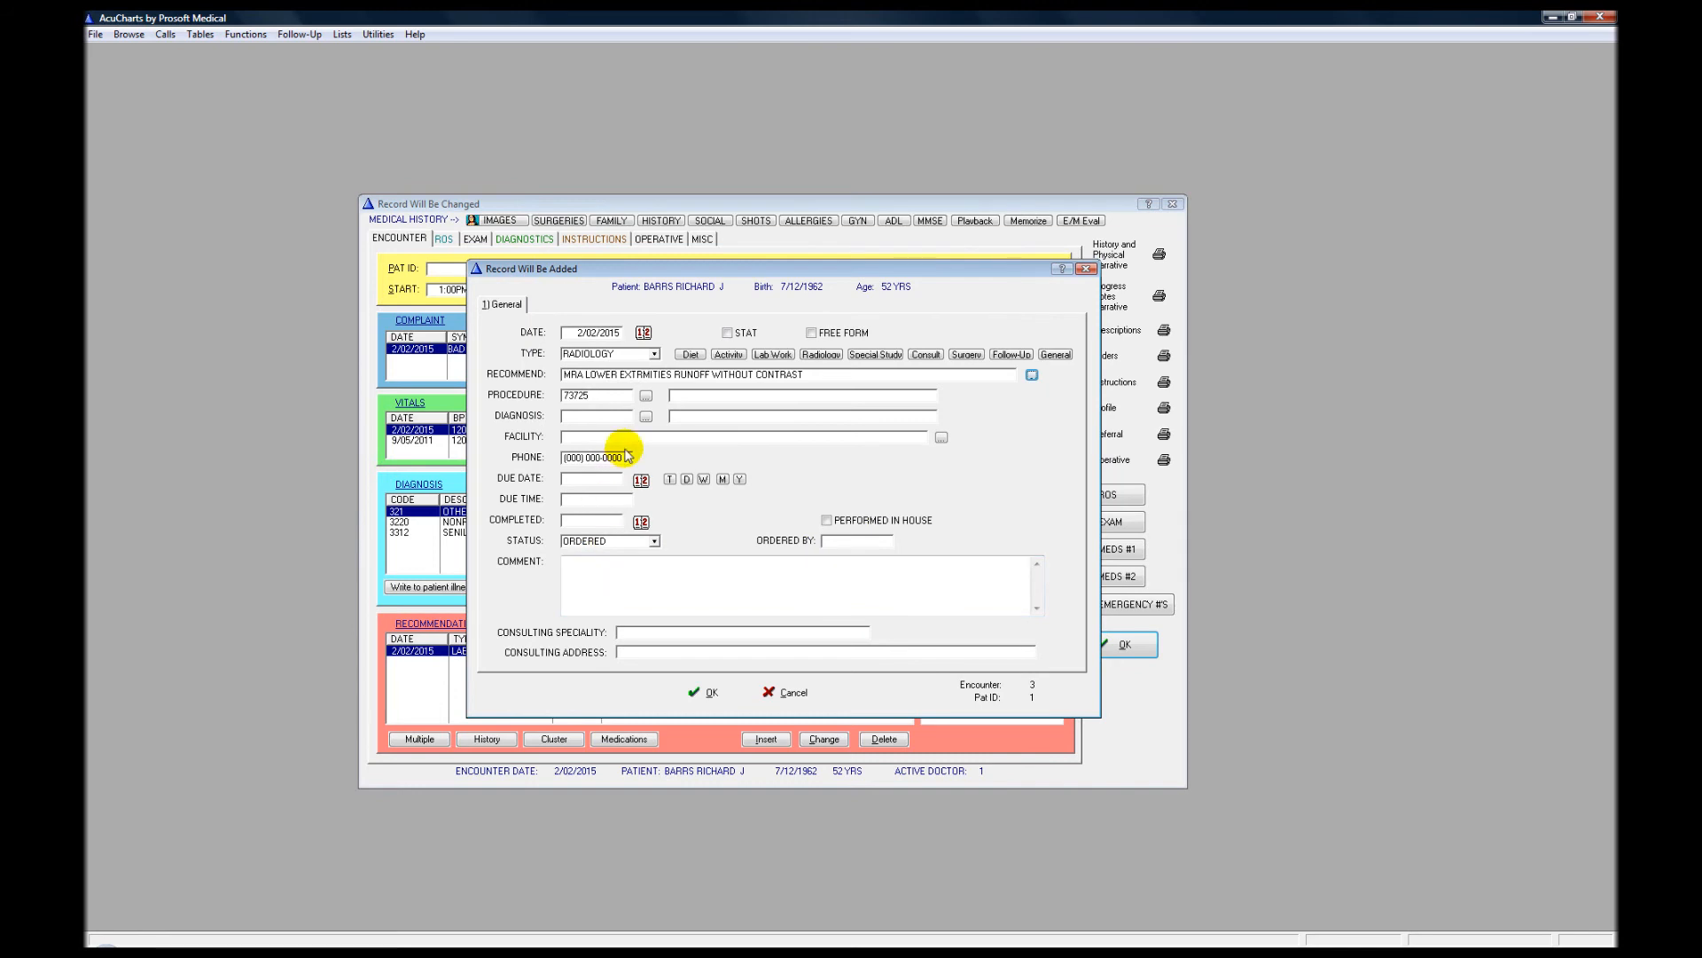
Link the radiology order to diagnosis 321 OTHER BRONCHIAL EXCISION and save it with the due date 2/18/2015.
{"action": "left_click", "coordinate": [646, 417]}
{"action": "left_click", "coordinate": [640, 610]}
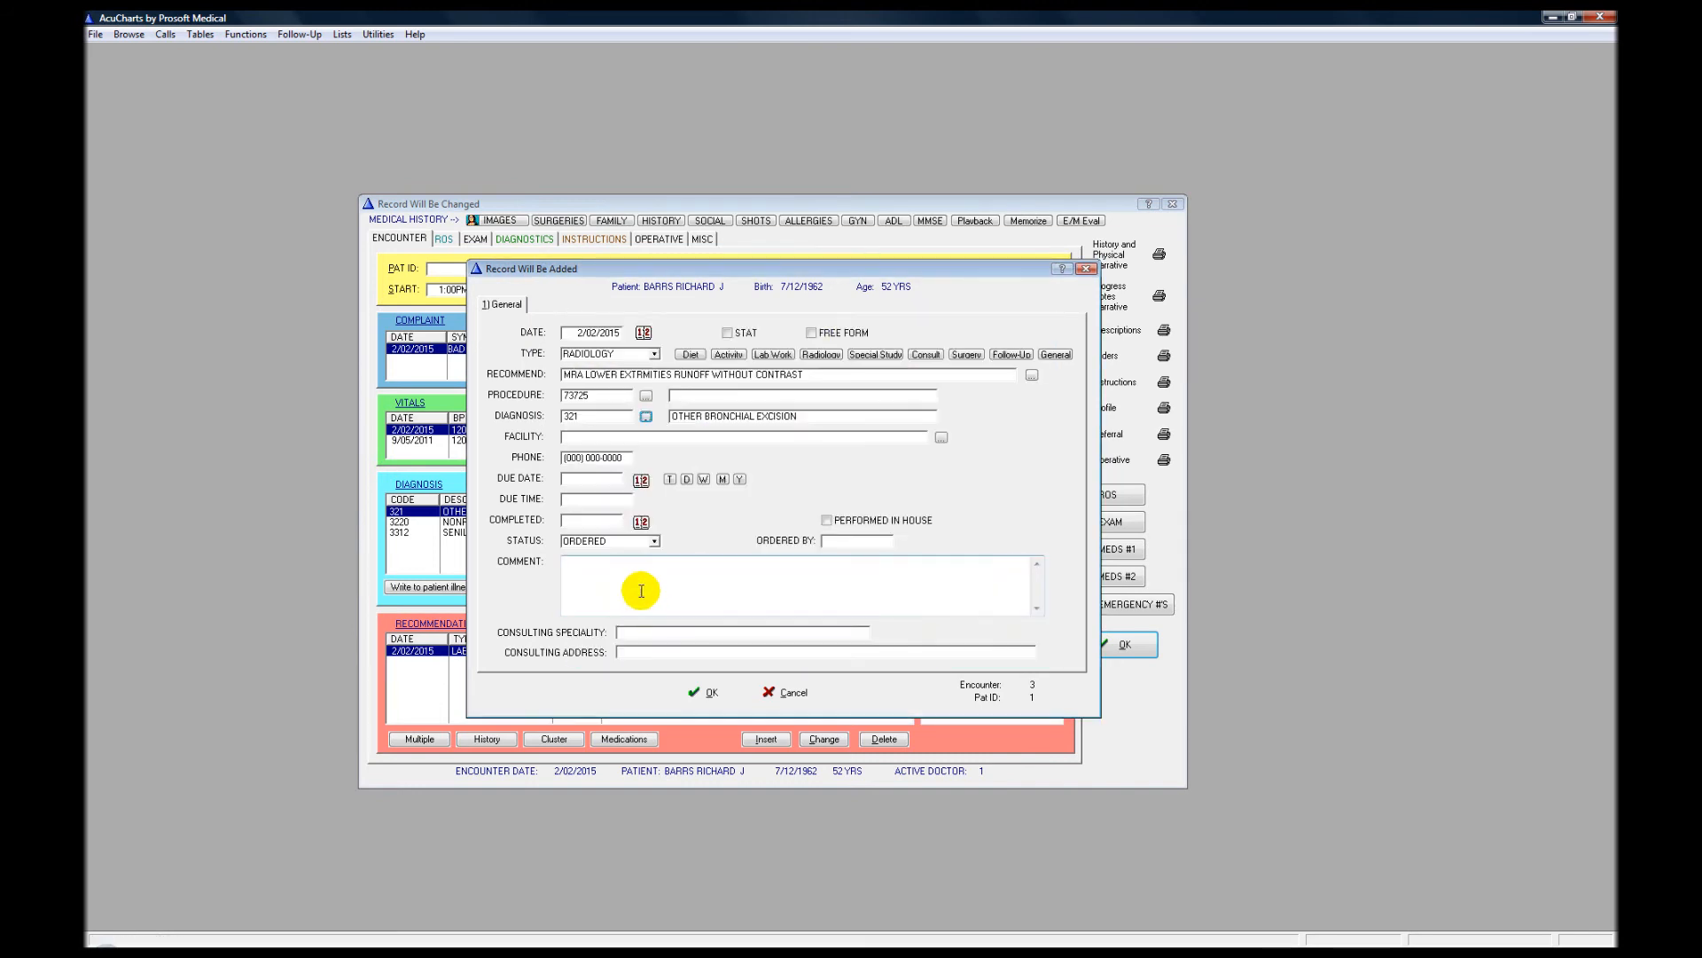
{"action": "left_click", "coordinate": [640, 481]}
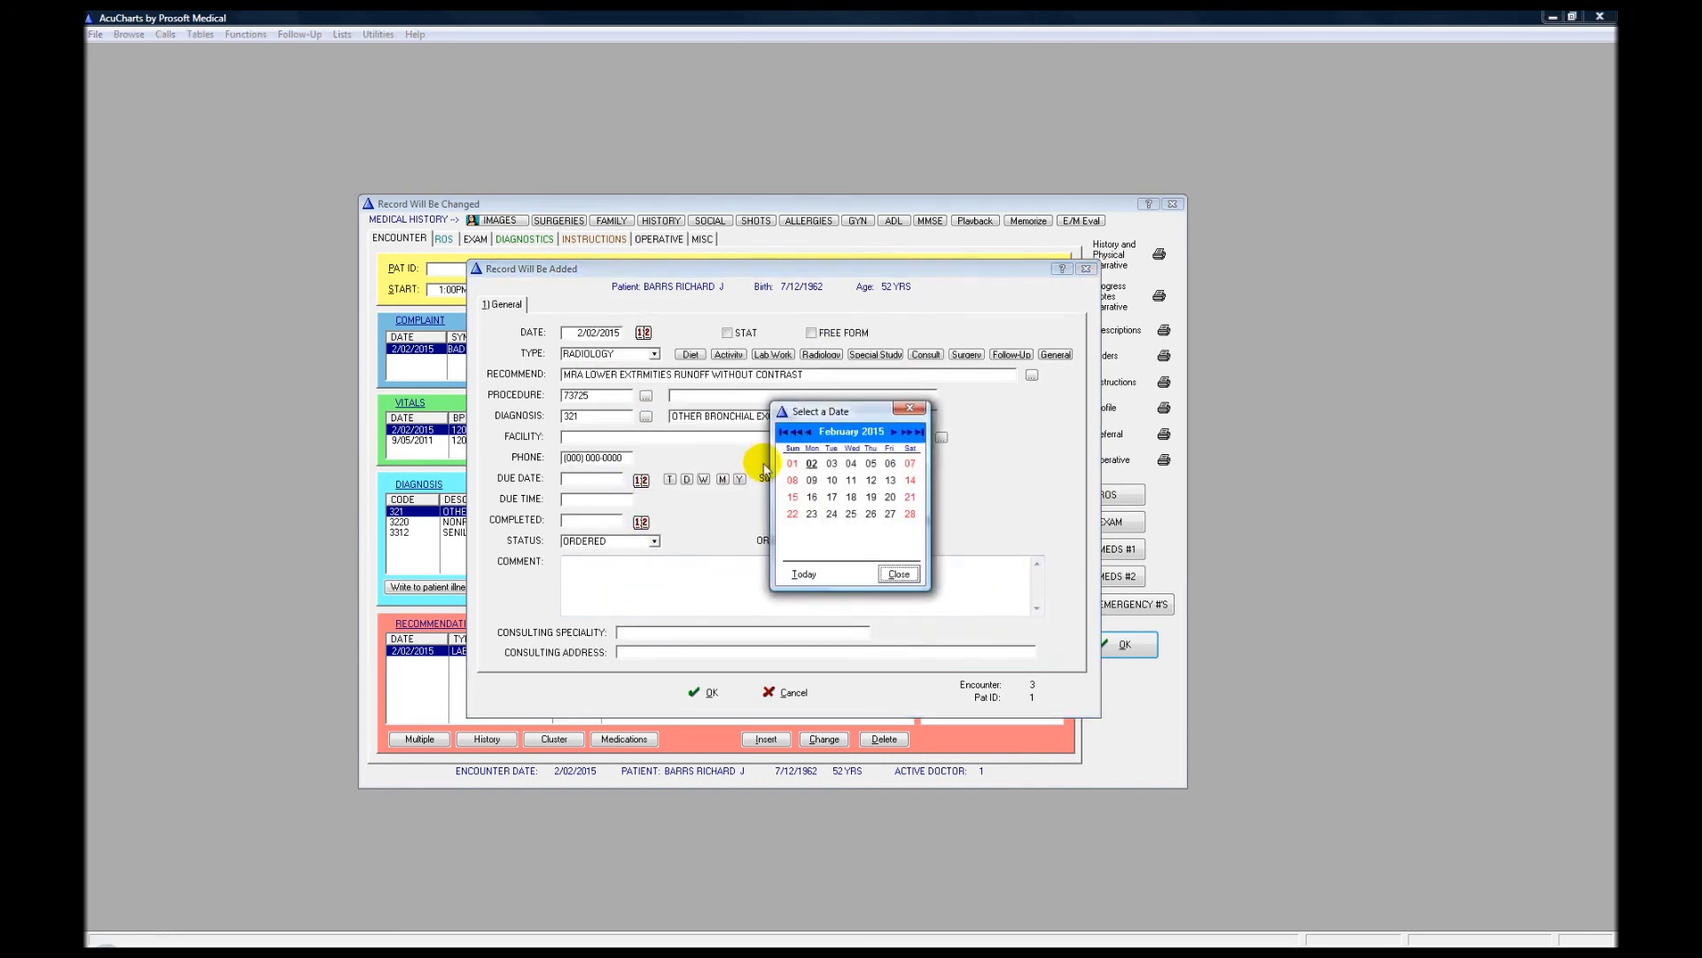
{"action": "left_click", "coordinate": [891, 569]}
{"action": "left_click", "coordinate": [687, 480]}
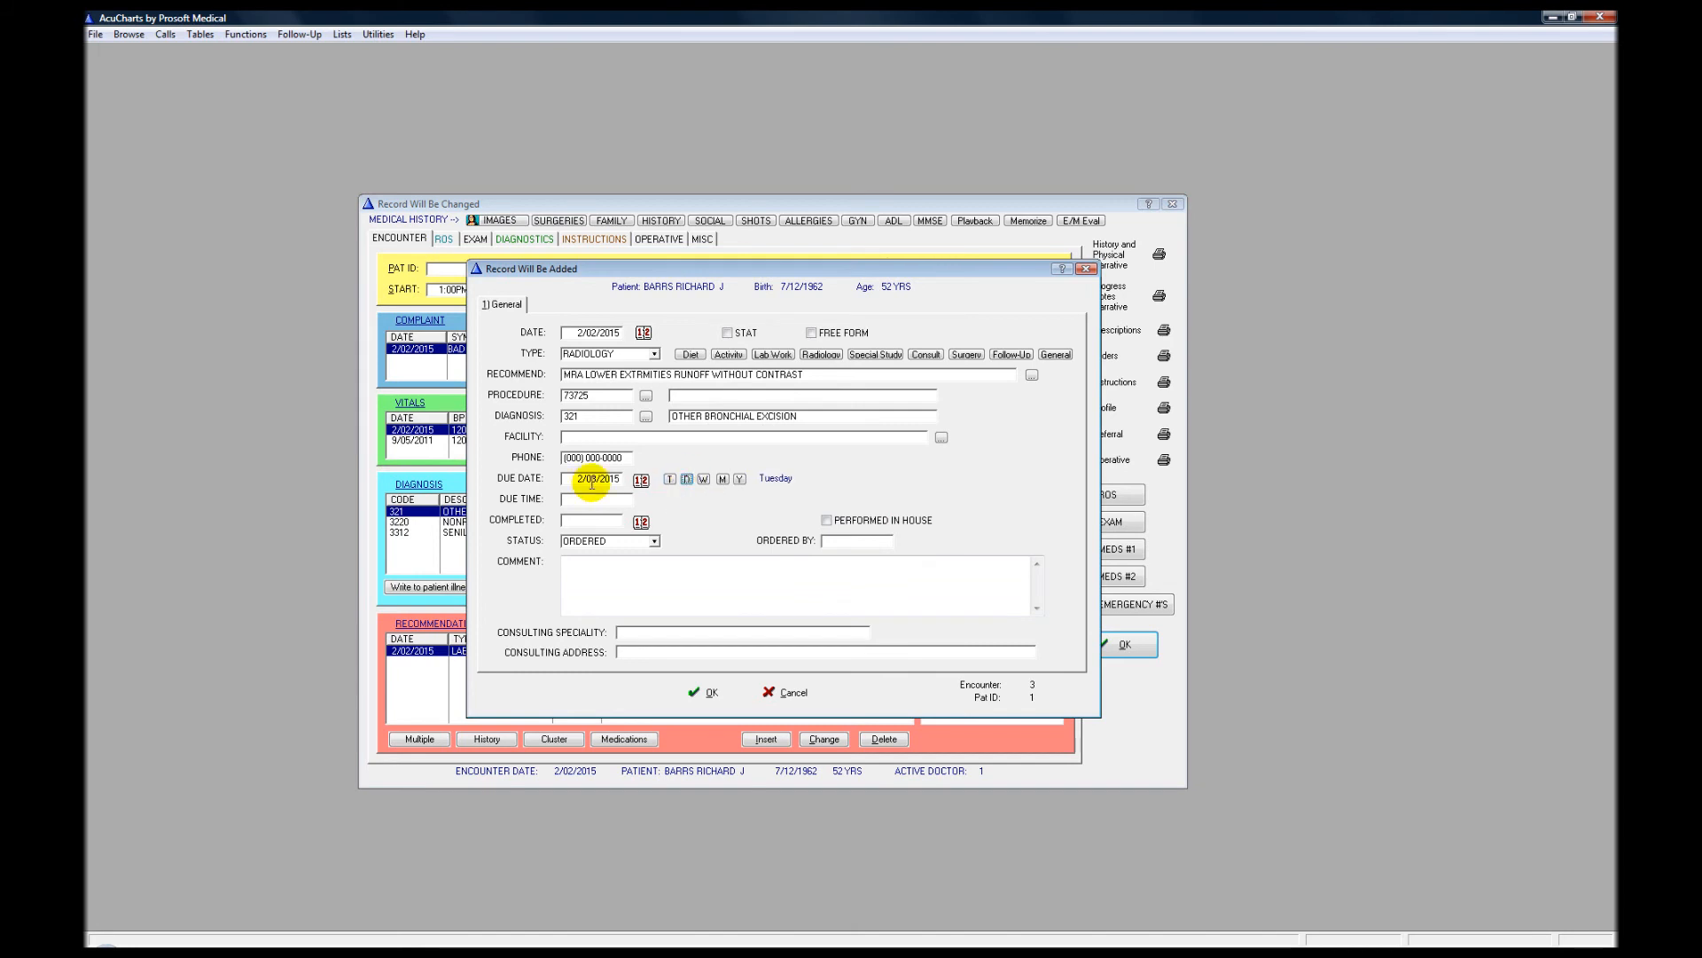
{"action": "left_click", "coordinate": [687, 480]}
{"action": "left_click", "coordinate": [704, 481]}
{"action": "left_click", "coordinate": [700, 479]}
{"action": "left_click", "coordinate": [705, 695]}
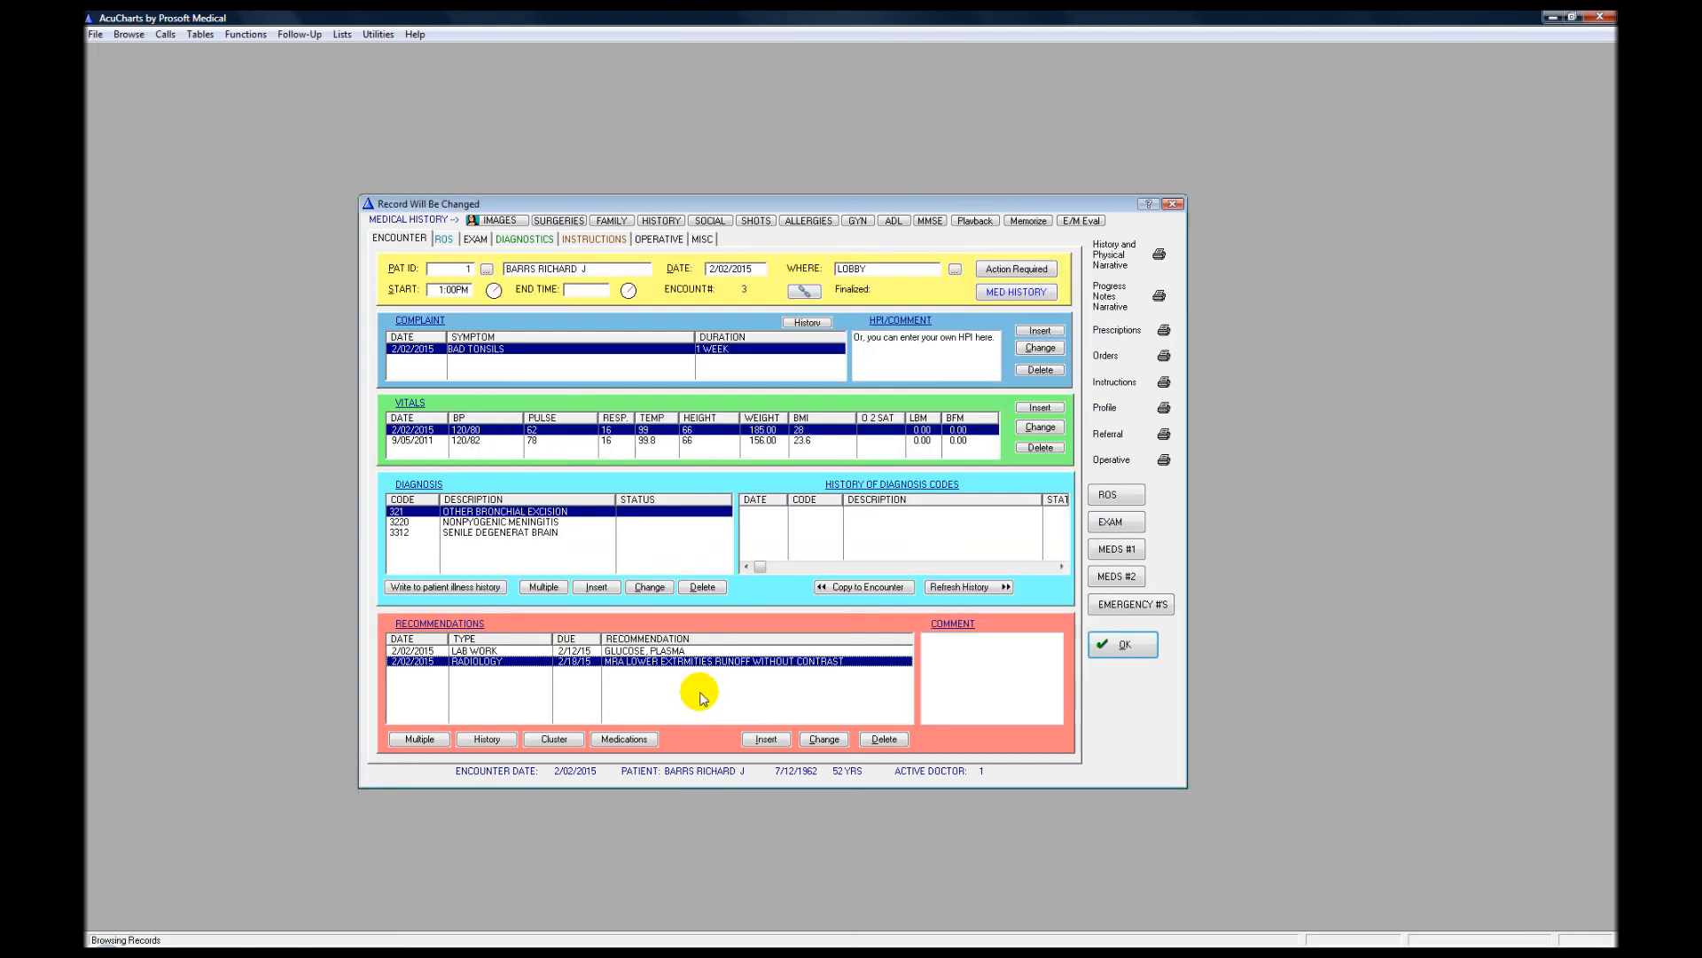
Add a THERAPY recommendation in free form with the text RECOMMENDATION HERE.
{"action": "left_click", "coordinate": [774, 738]}
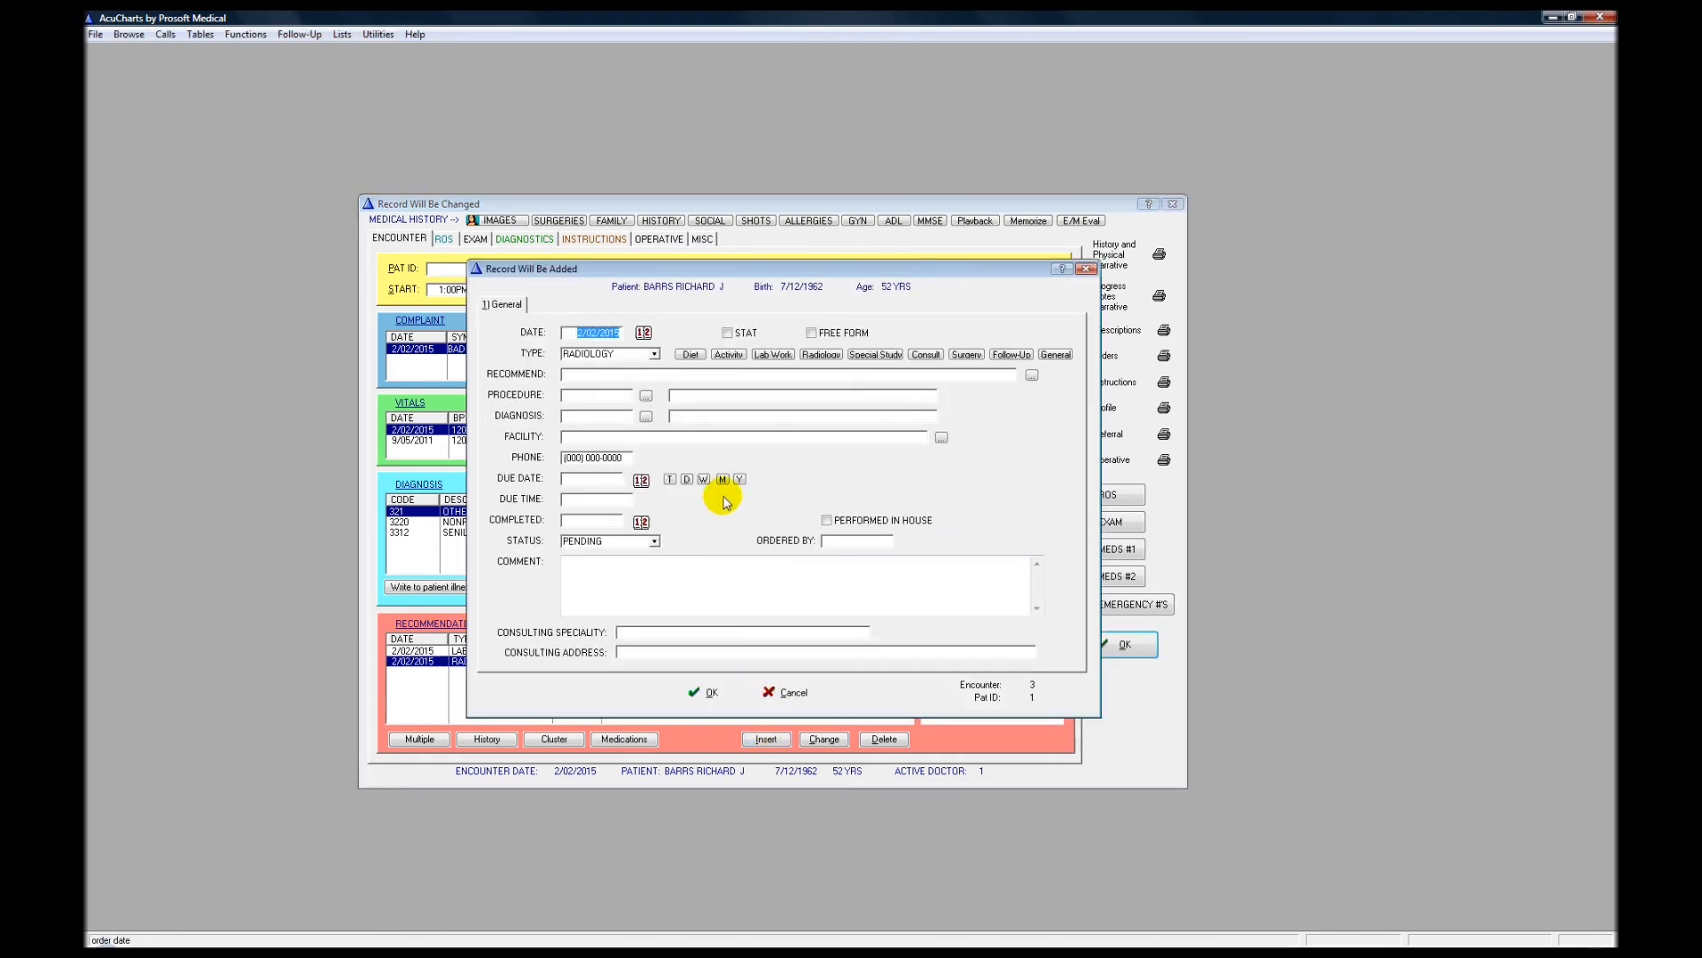
{"action": "left_click", "coordinate": [655, 355]}
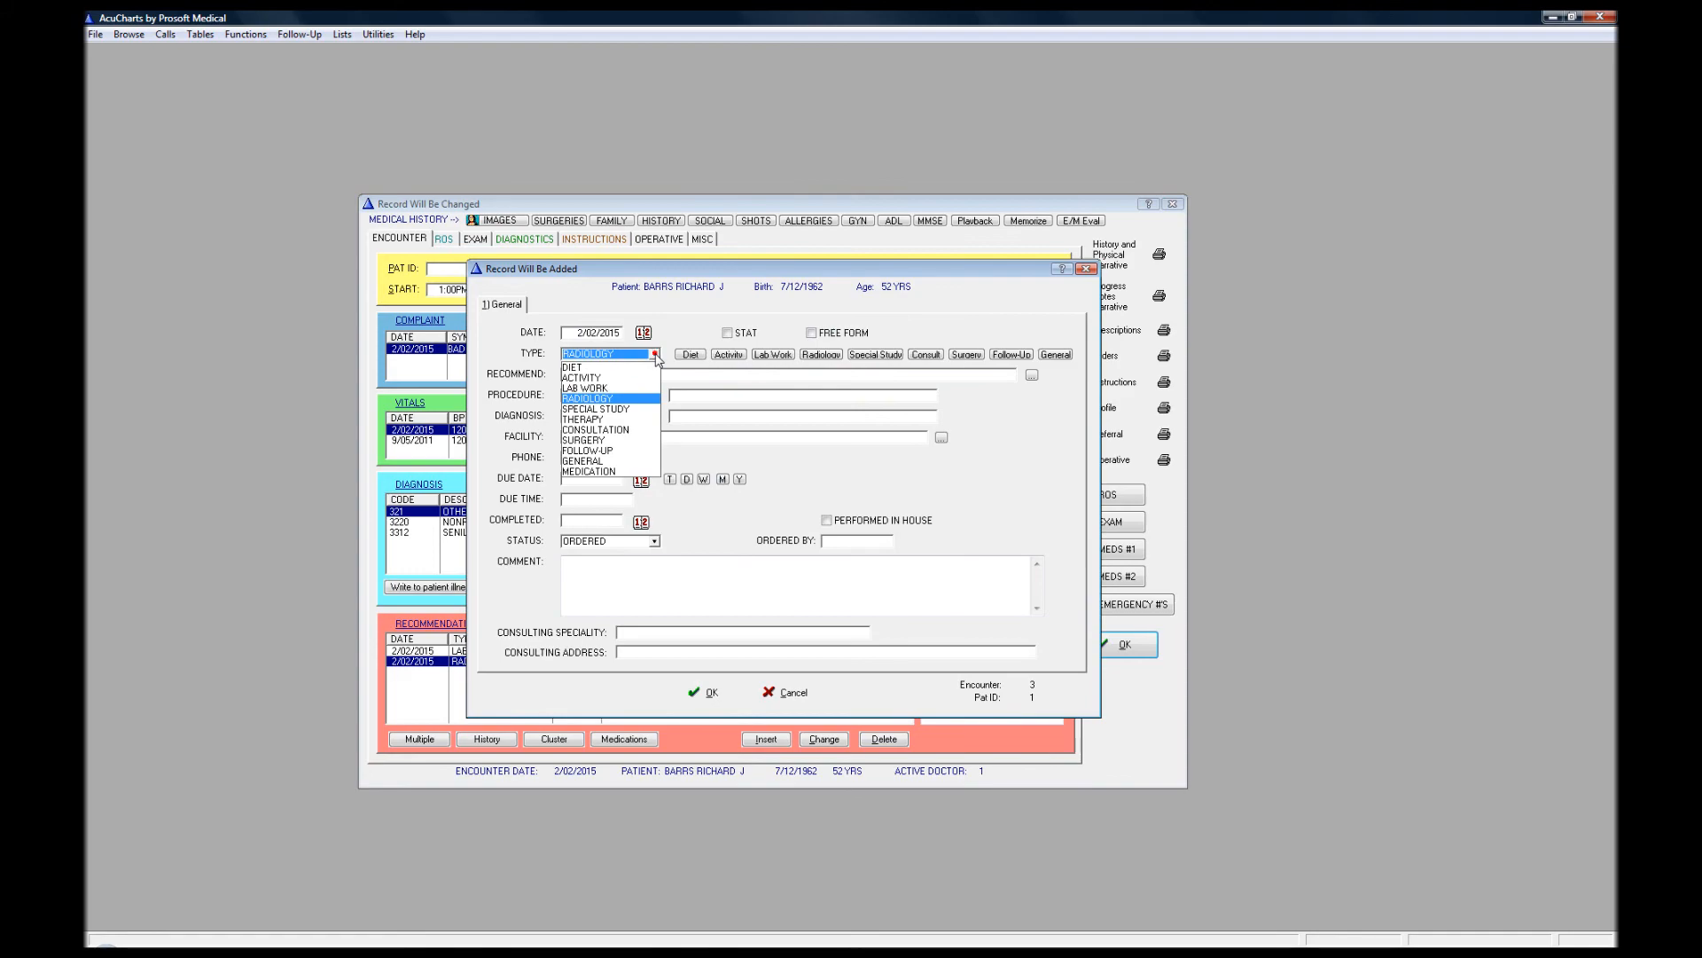
{"action": "left_click", "coordinate": [591, 421]}
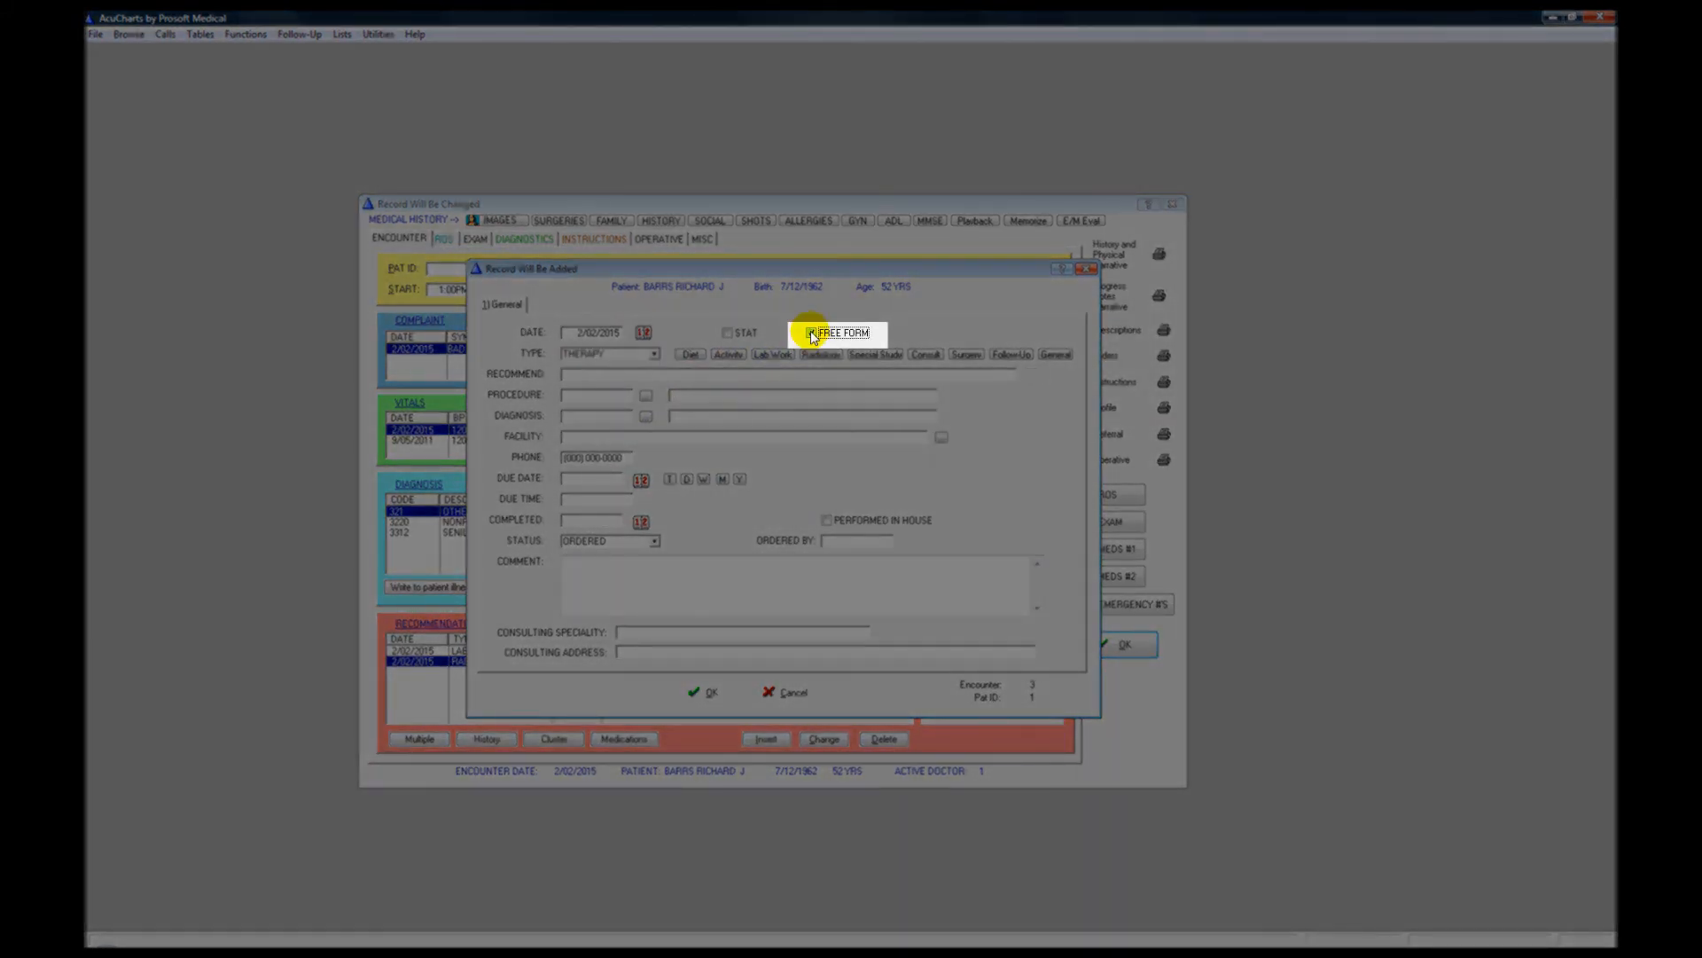
{"action": "left_click", "coordinate": [812, 333]}
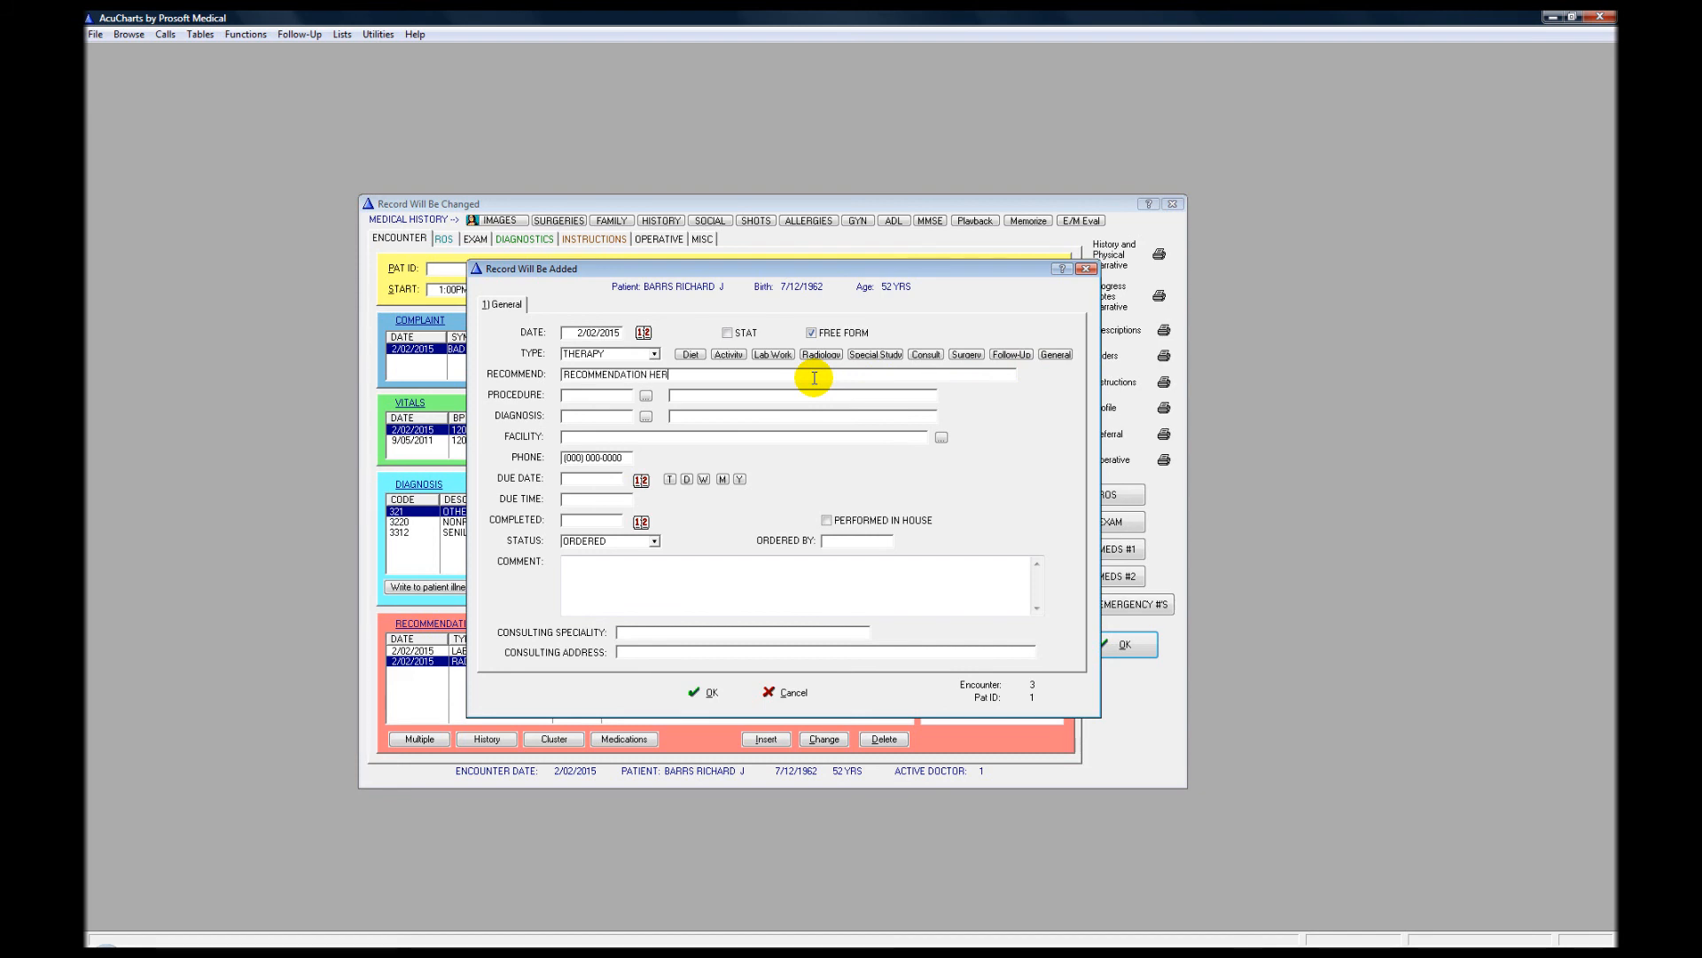
Link the therapy order to diagnosis 3312 SENILE DEGENERAT BRAIN and set its due date to 2/09/2015.
{"action": "left_click", "coordinate": [646, 417]}
{"action": "left_click", "coordinate": [638, 435]}
{"action": "left_click", "coordinate": [652, 608]}
{"action": "left_click", "coordinate": [704, 479]}
Enter the comment "any comment here" for the therapy recommendation and save it.
{"action": "left_click", "coordinate": [626, 568]}
{"action": "type", "text": "any comment here"}
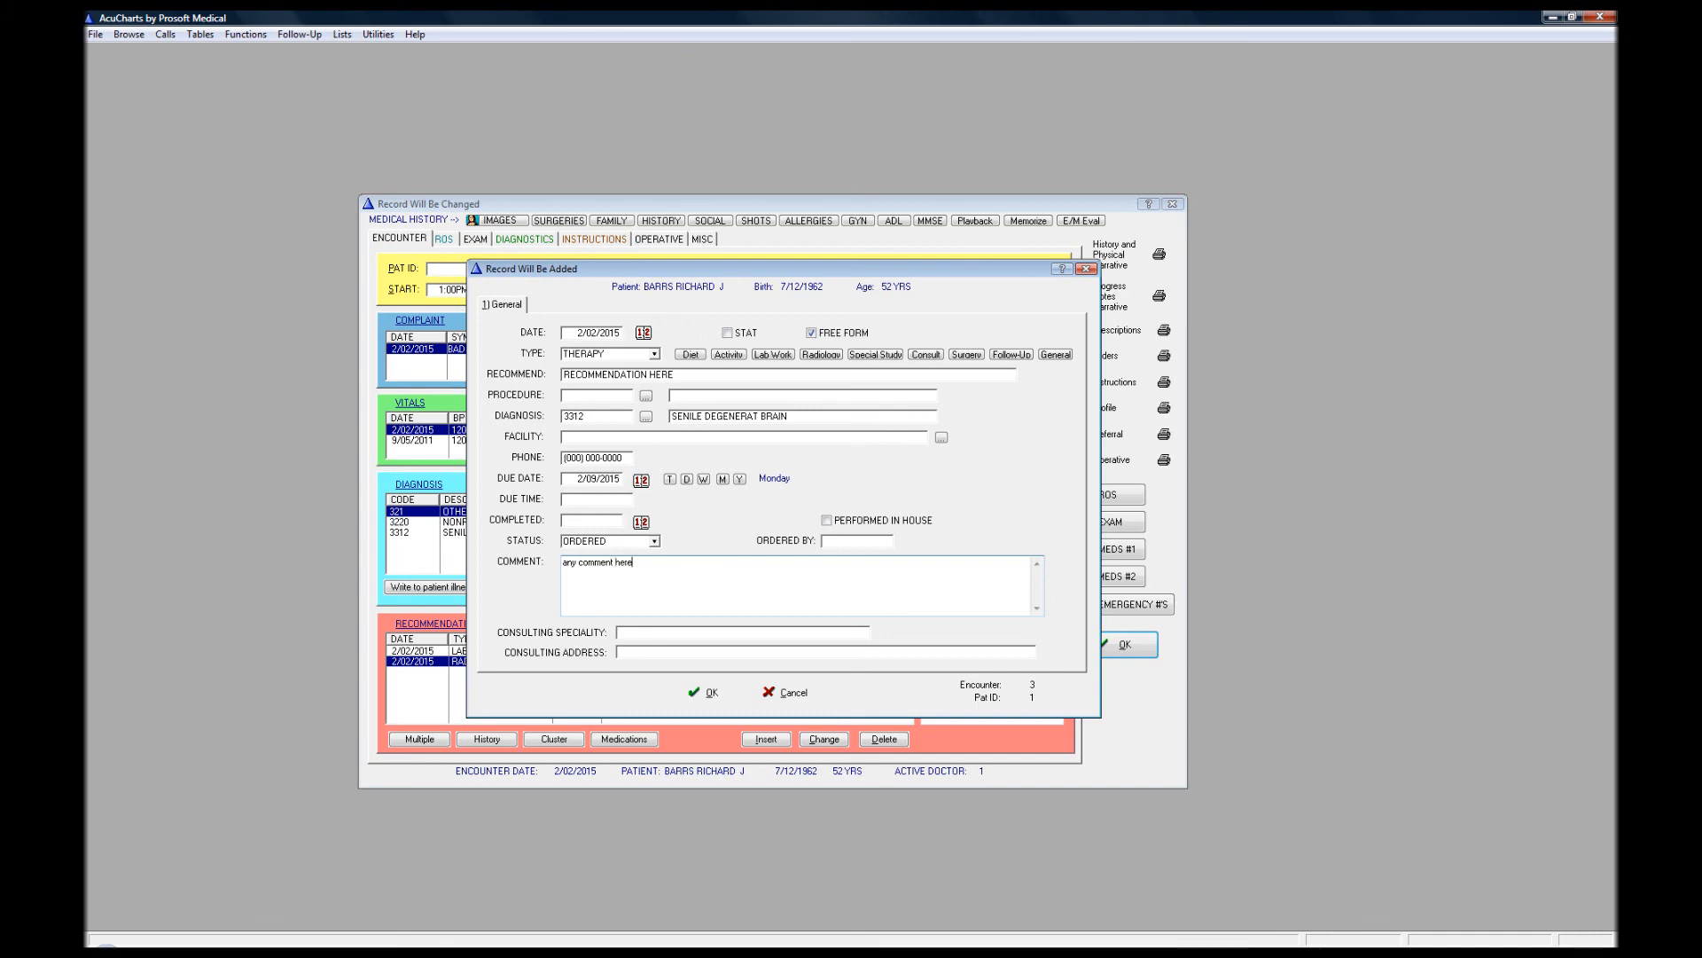
{"action": "left_click", "coordinate": [711, 692]}
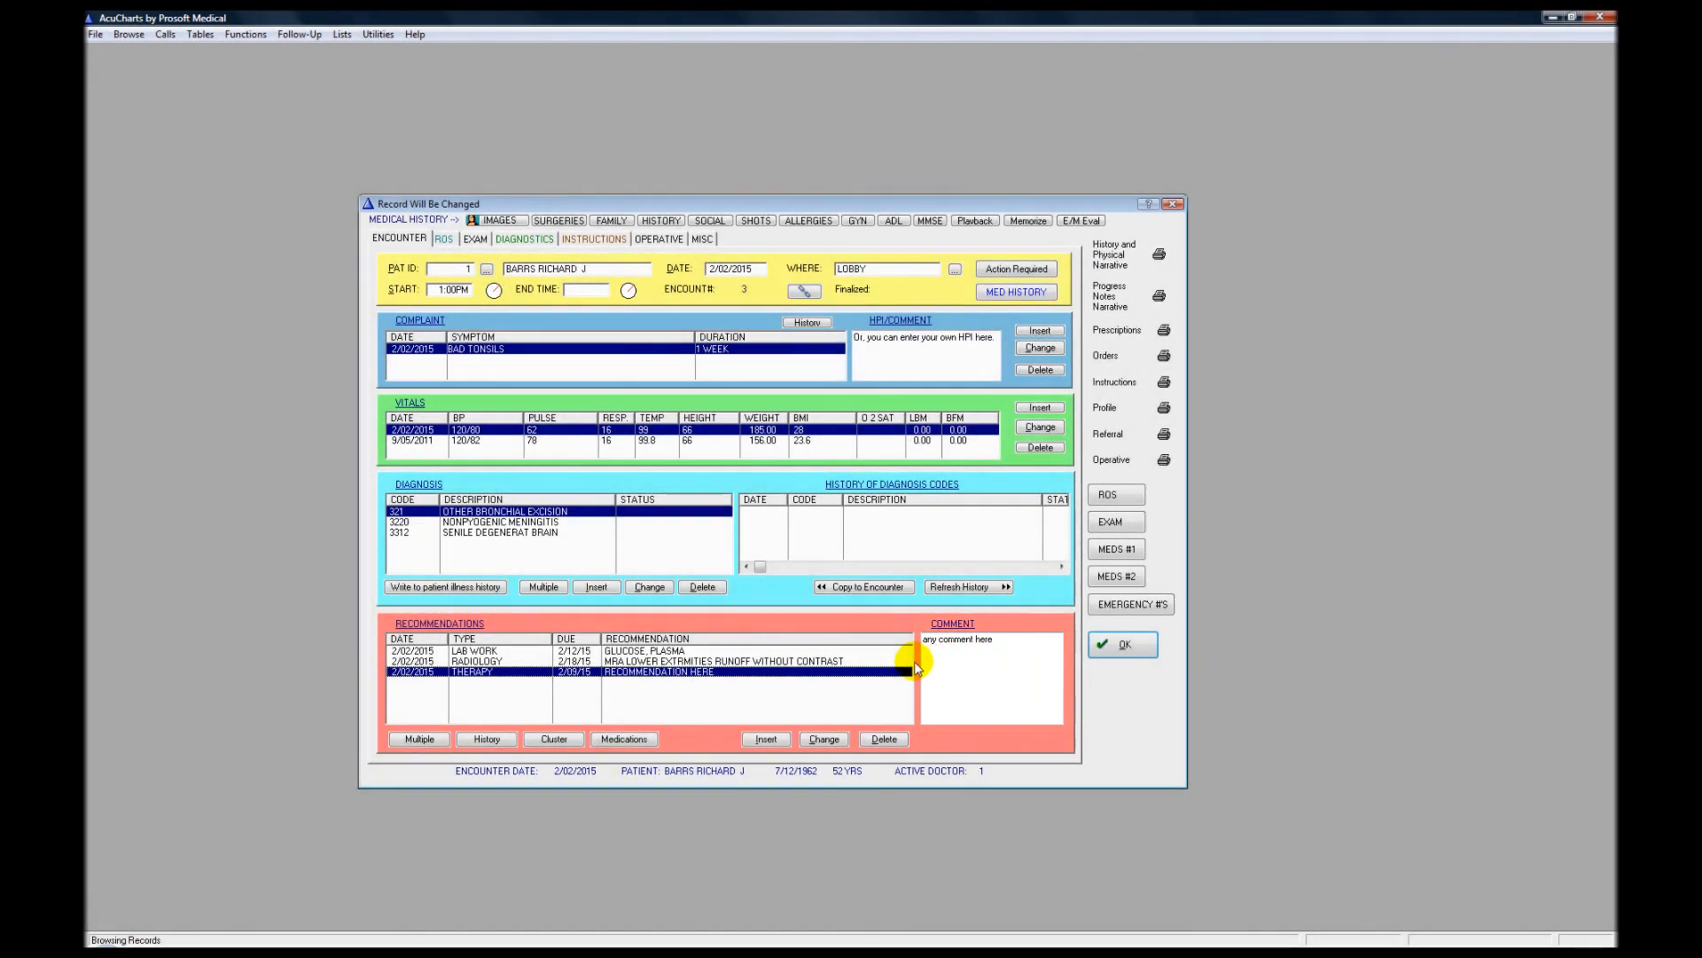
Edit the RADIOLOGY recommendation to add the comment "Comment here" and save it.
{"action": "left_click", "coordinate": [874, 663]}
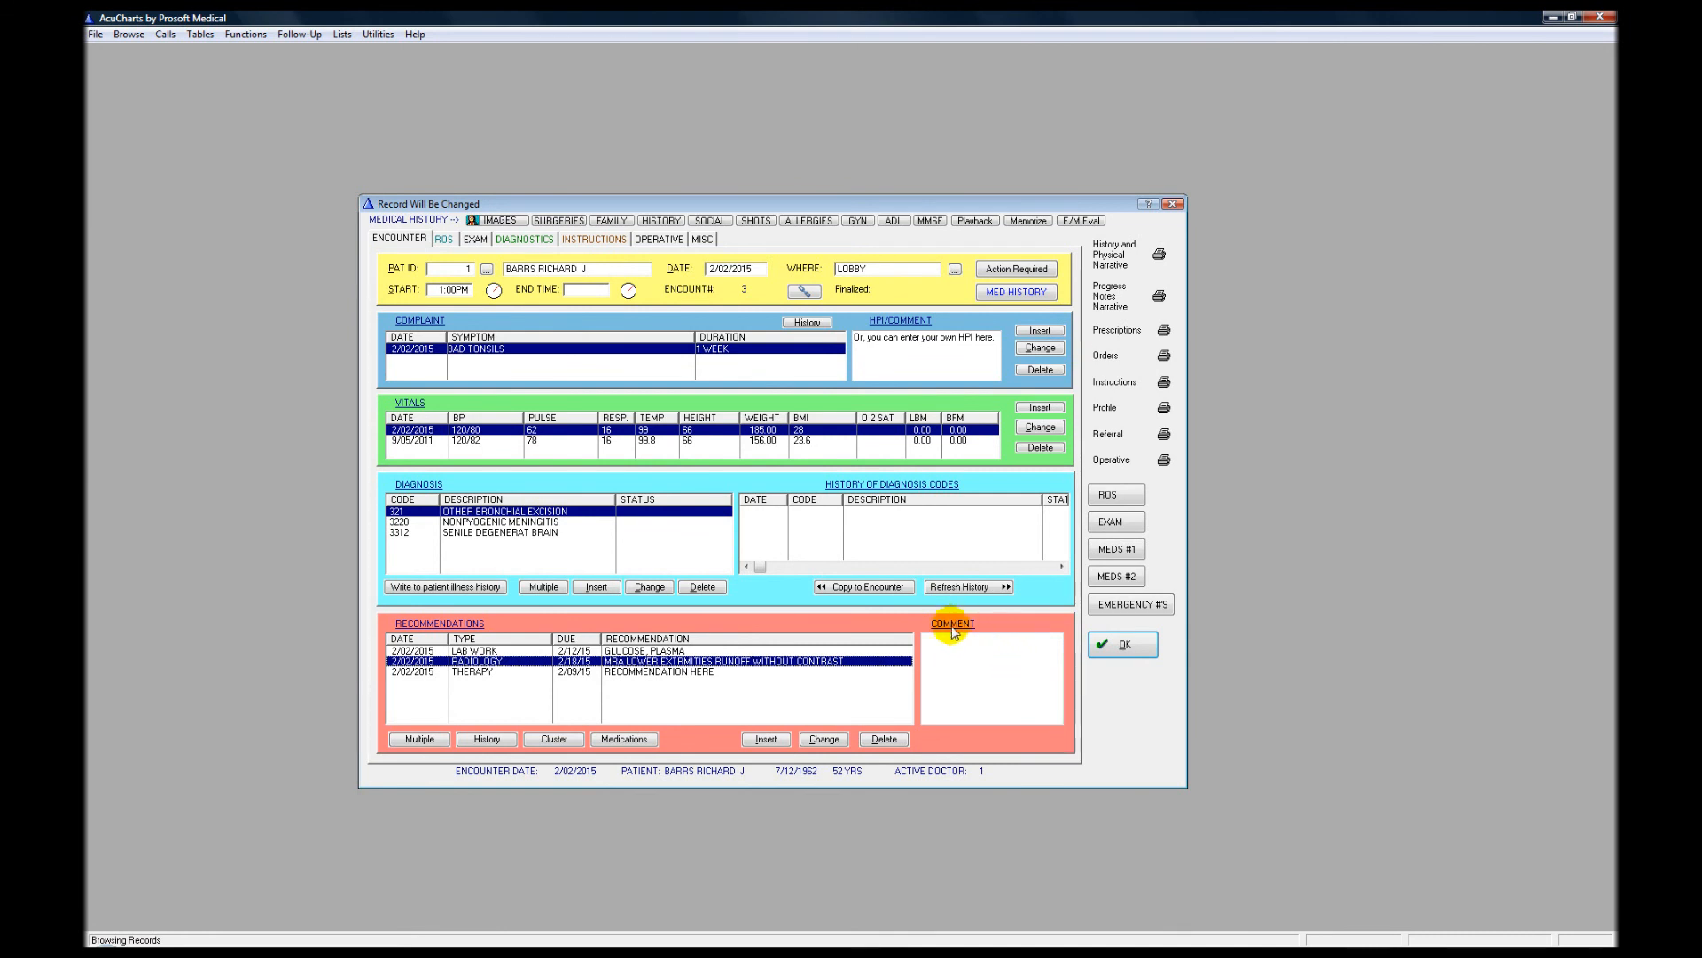
{"action": "left_click", "coordinate": [825, 739]}
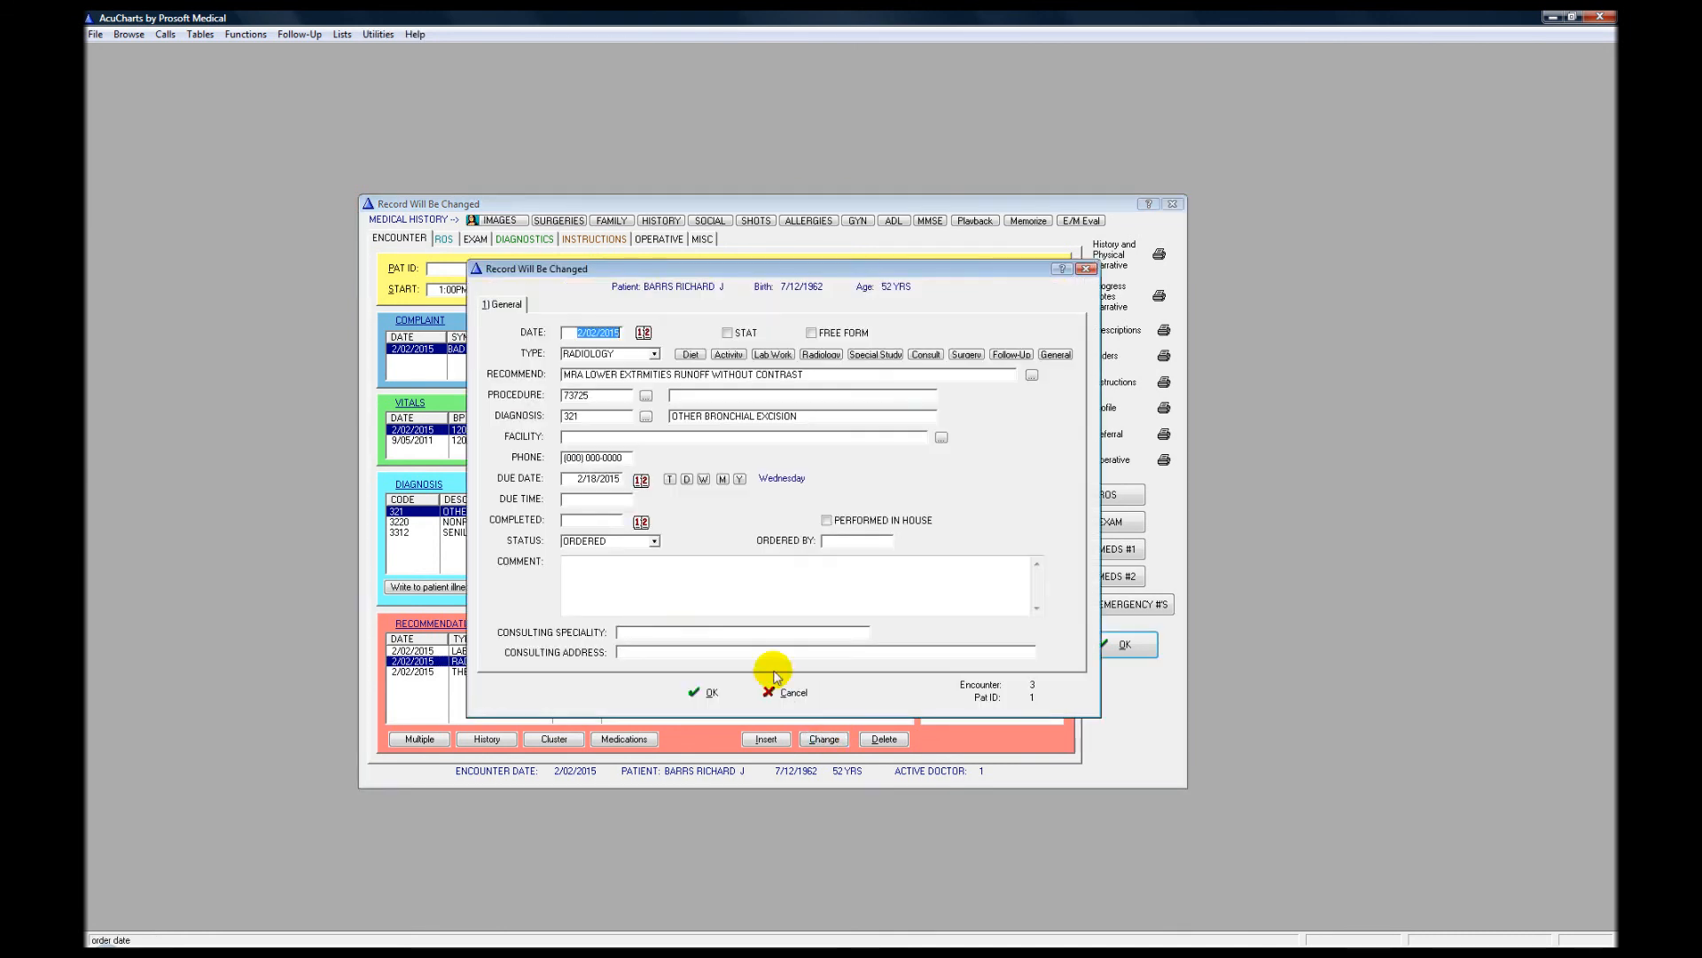
{"action": "left_click", "coordinate": [758, 591]}
{"action": "type", "text": "Comment here"}
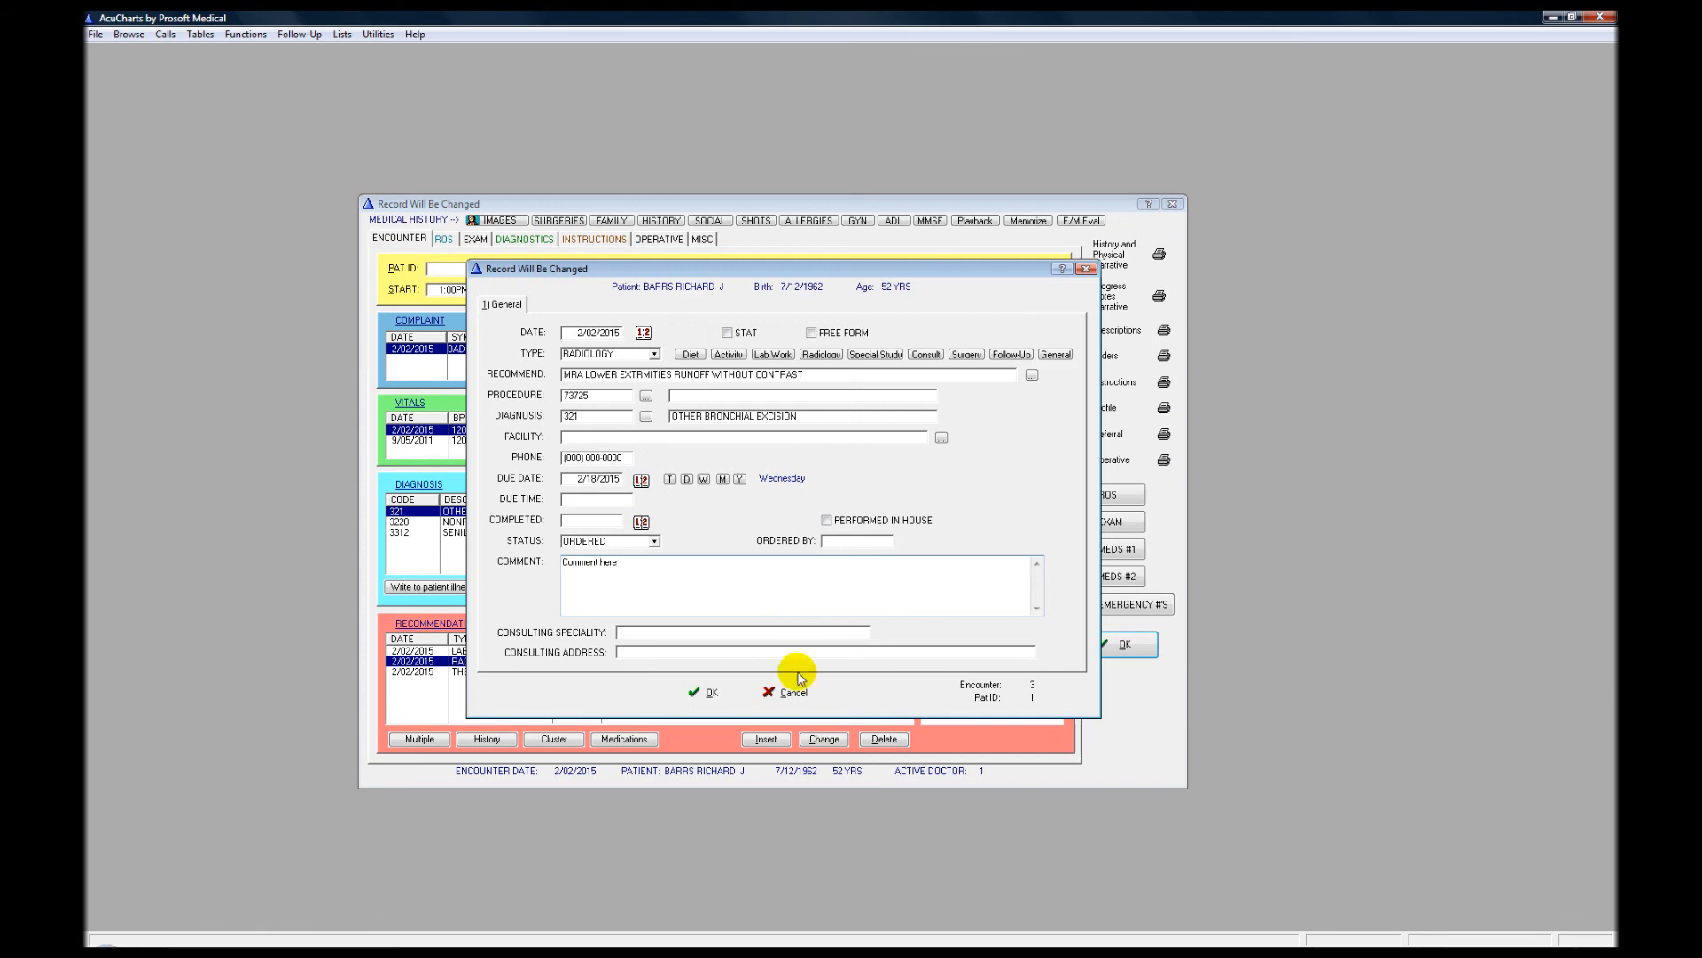
{"action": "left_click", "coordinate": [696, 690]}
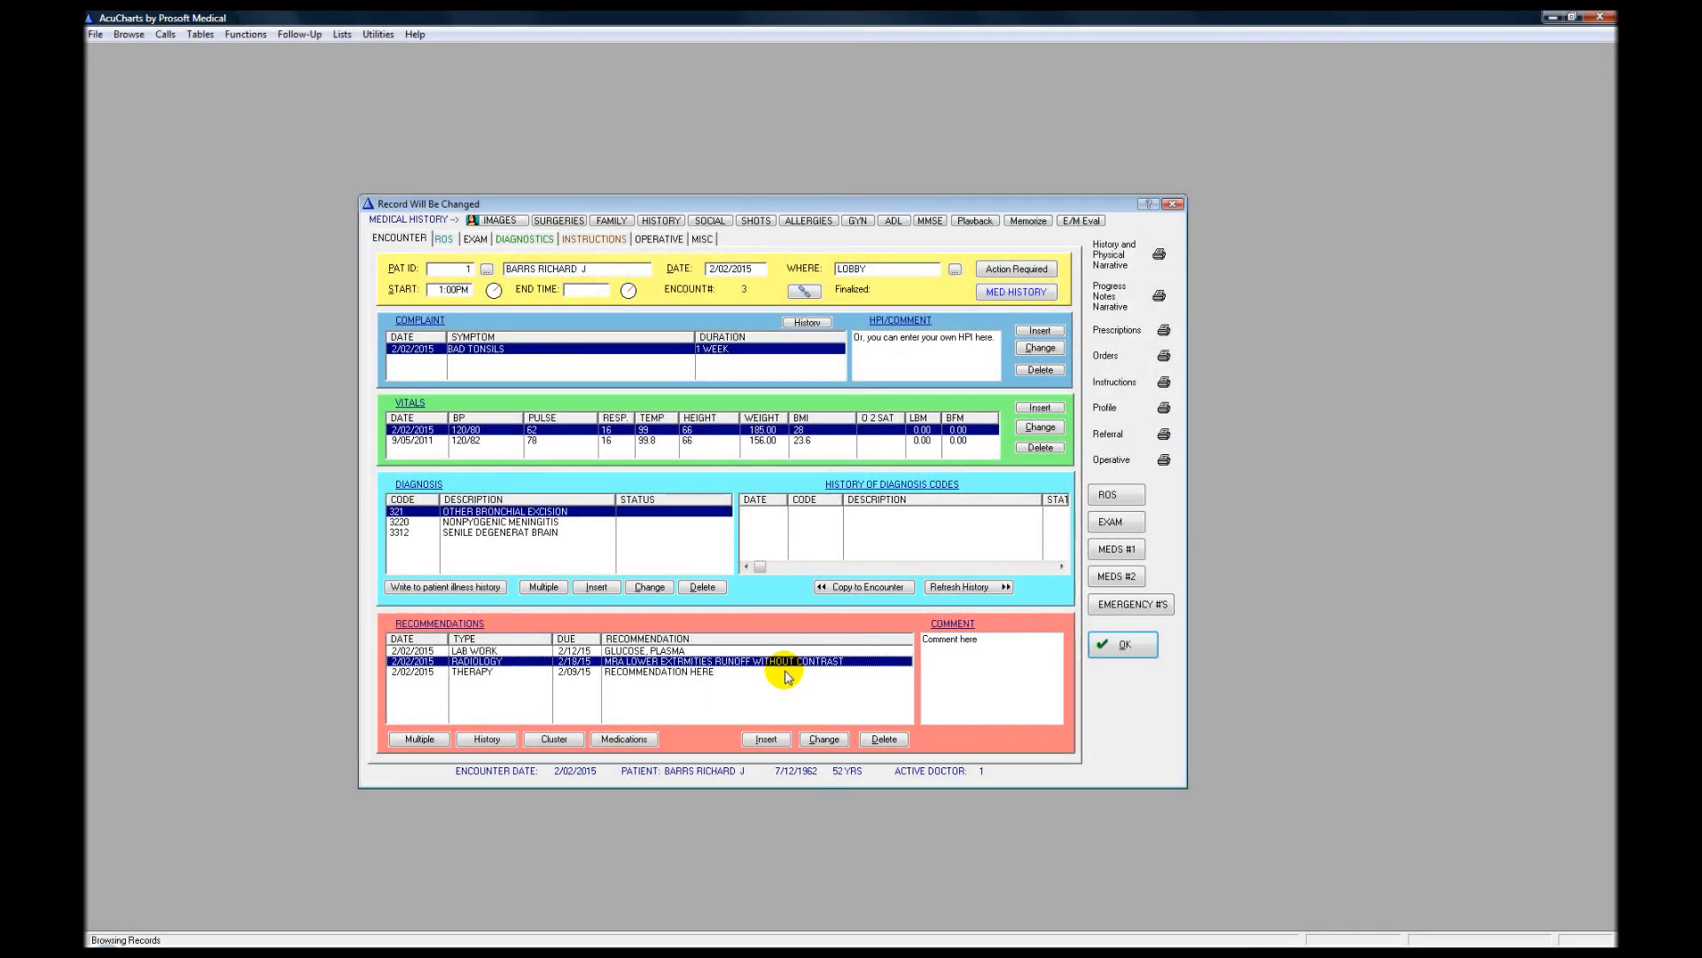
Add a new recommendation to the encounter with the type CONSULTATION.
{"action": "left_click", "coordinate": [784, 672]}
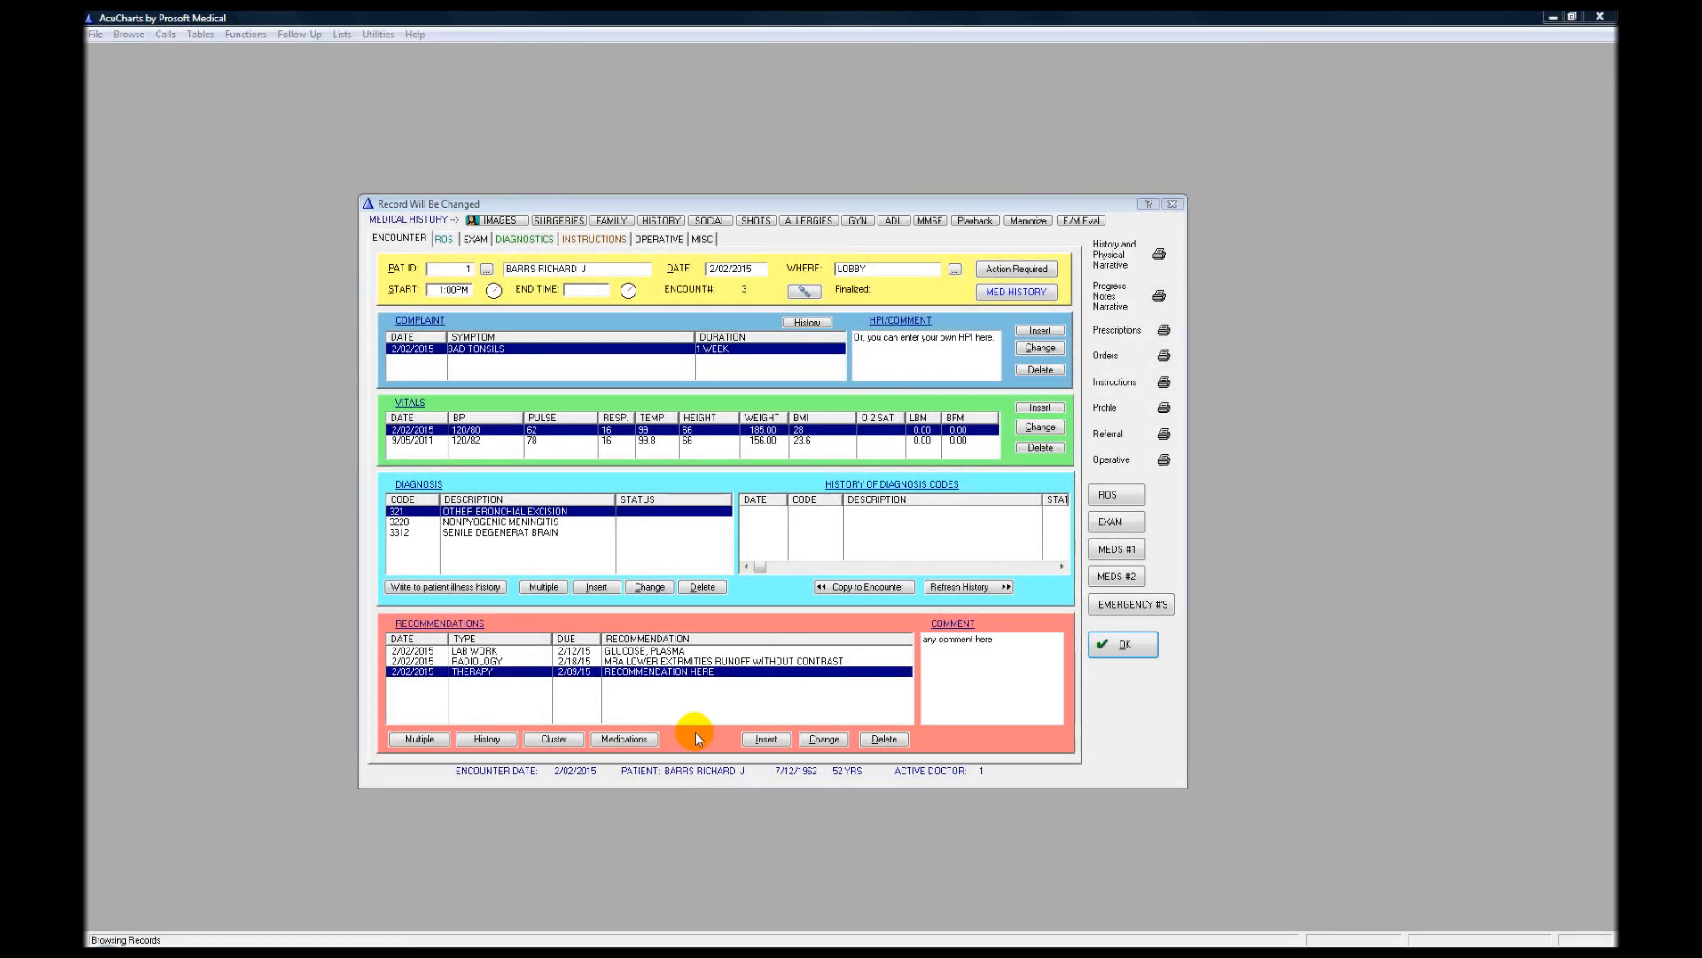
{"action": "left_click", "coordinate": [758, 741]}
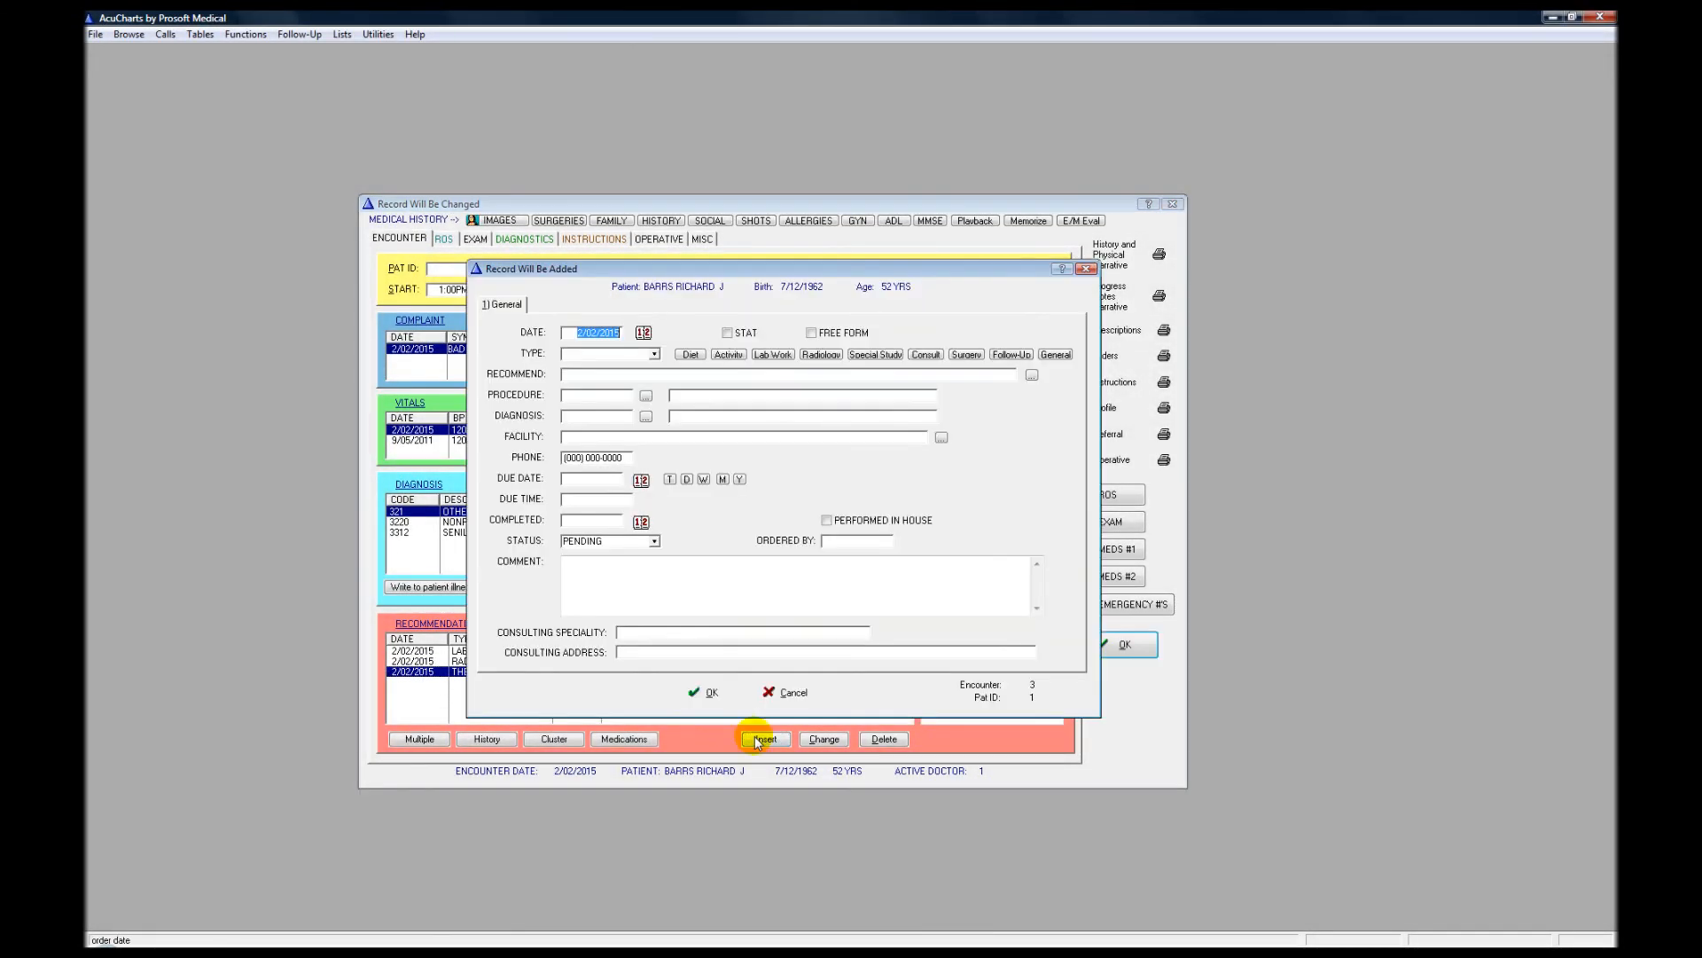
{"action": "left_click", "coordinate": [655, 354]}
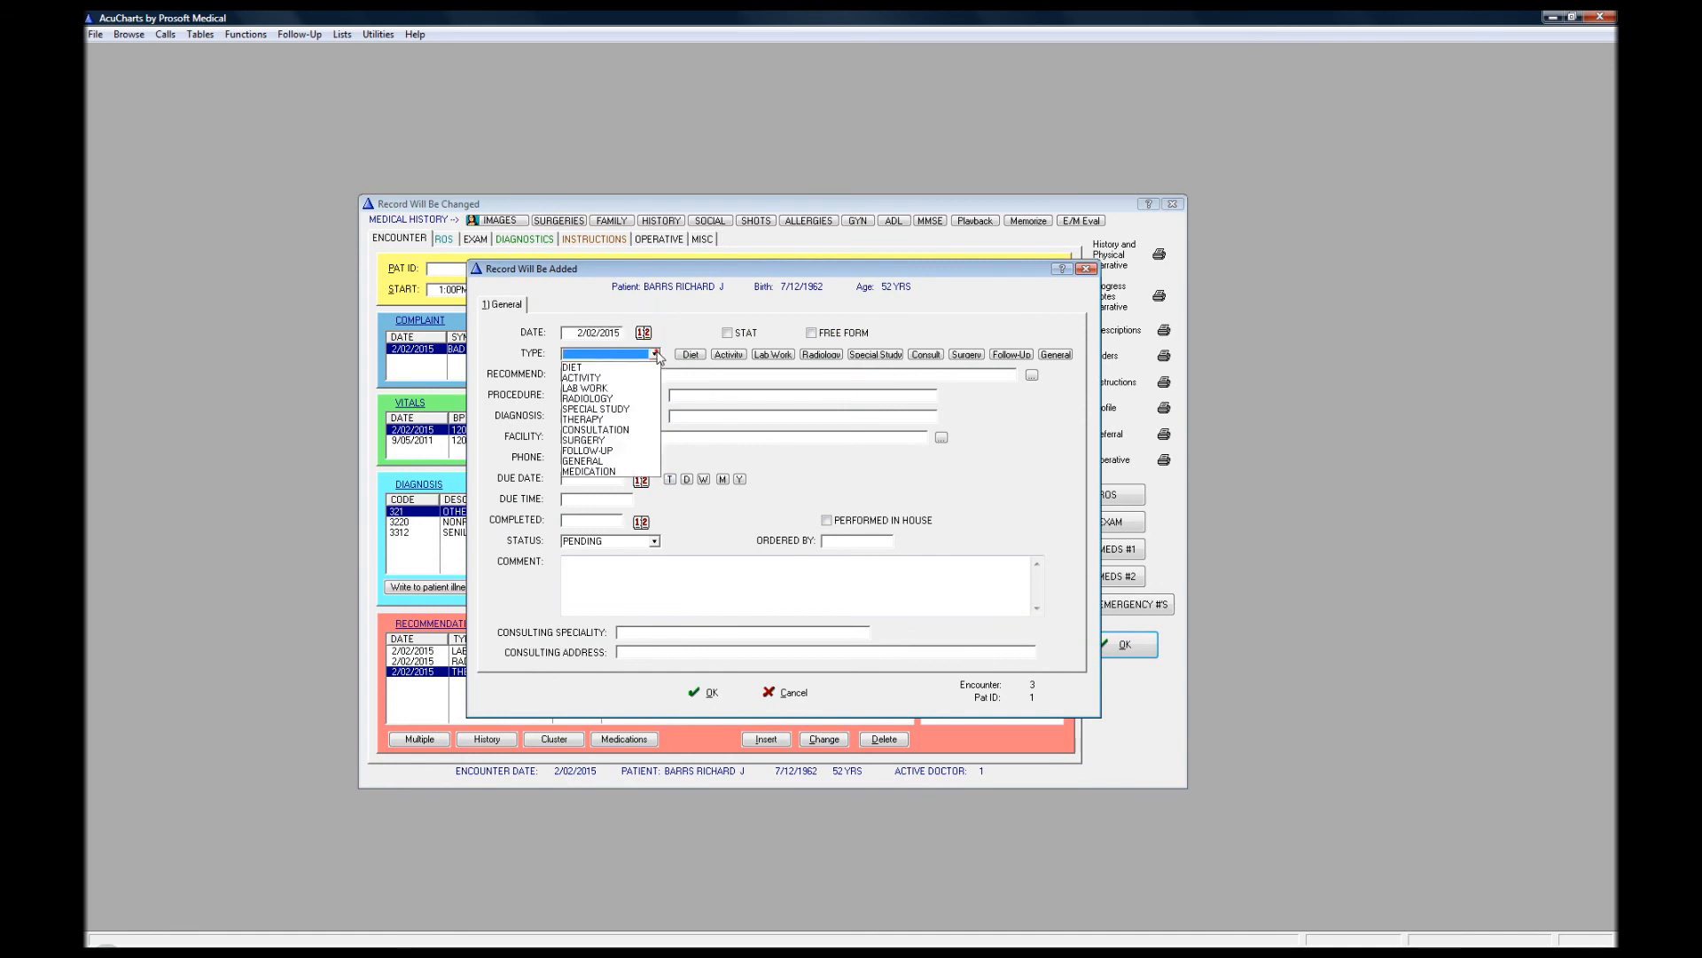
{"action": "left_click", "coordinate": [625, 431]}
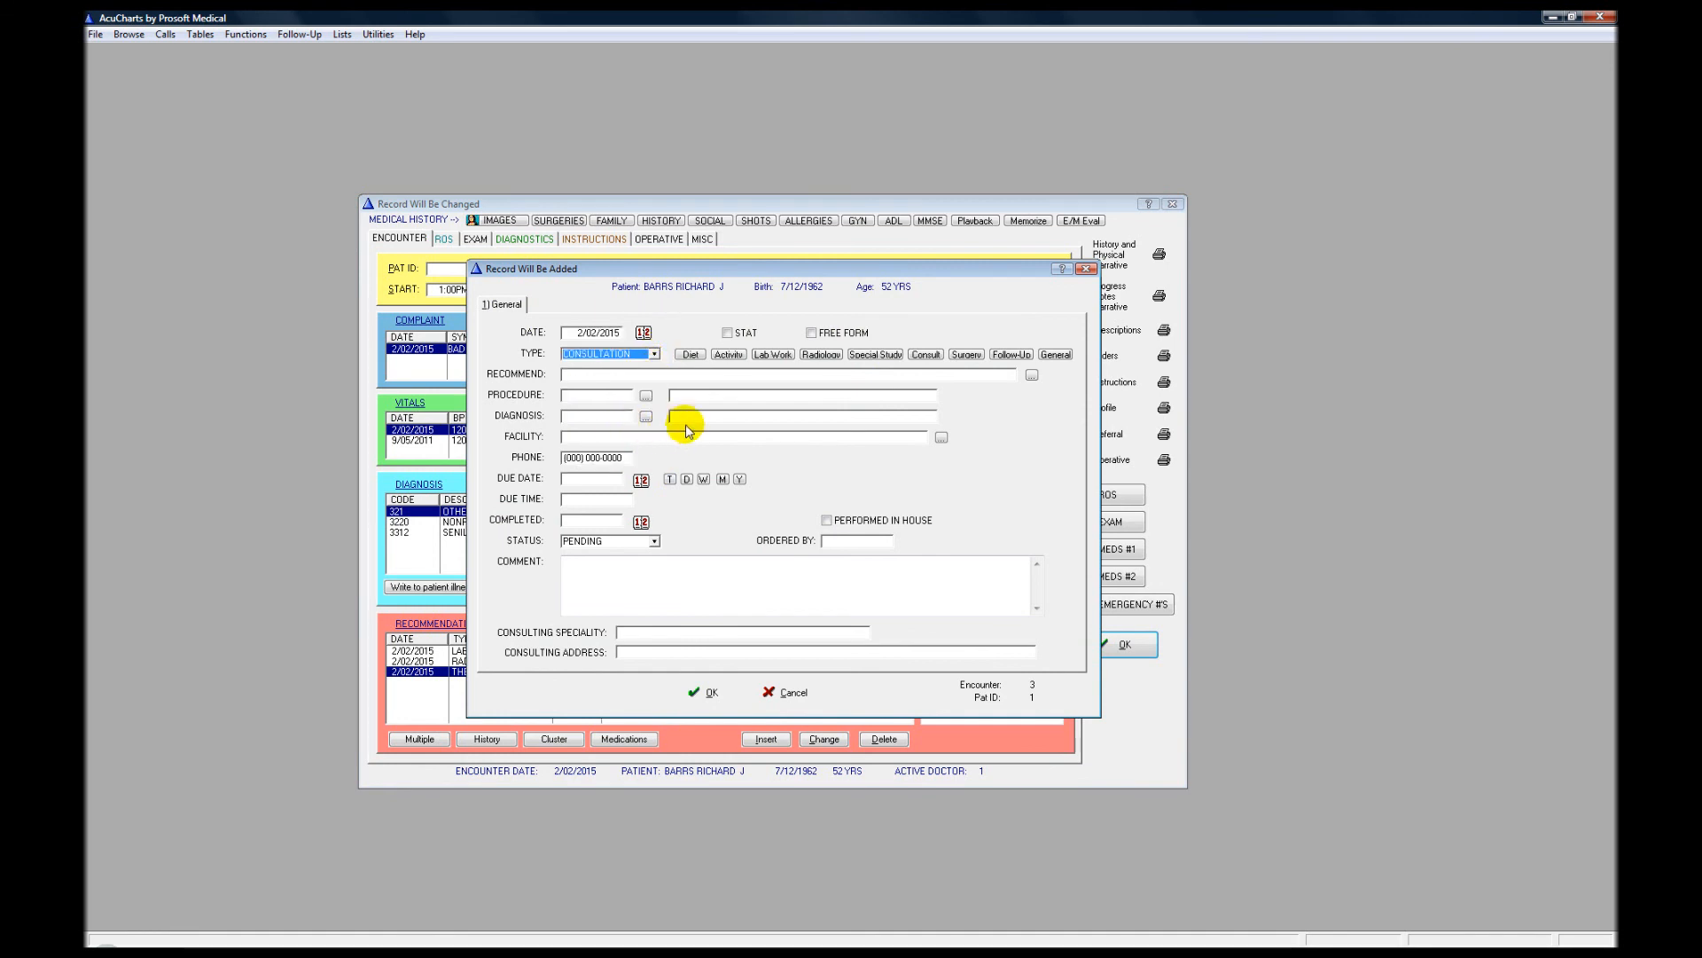
Search the master list by the physician's surname and choose the PULMONARY physician for the consultation.
{"action": "left_click", "coordinate": [1031, 377]}
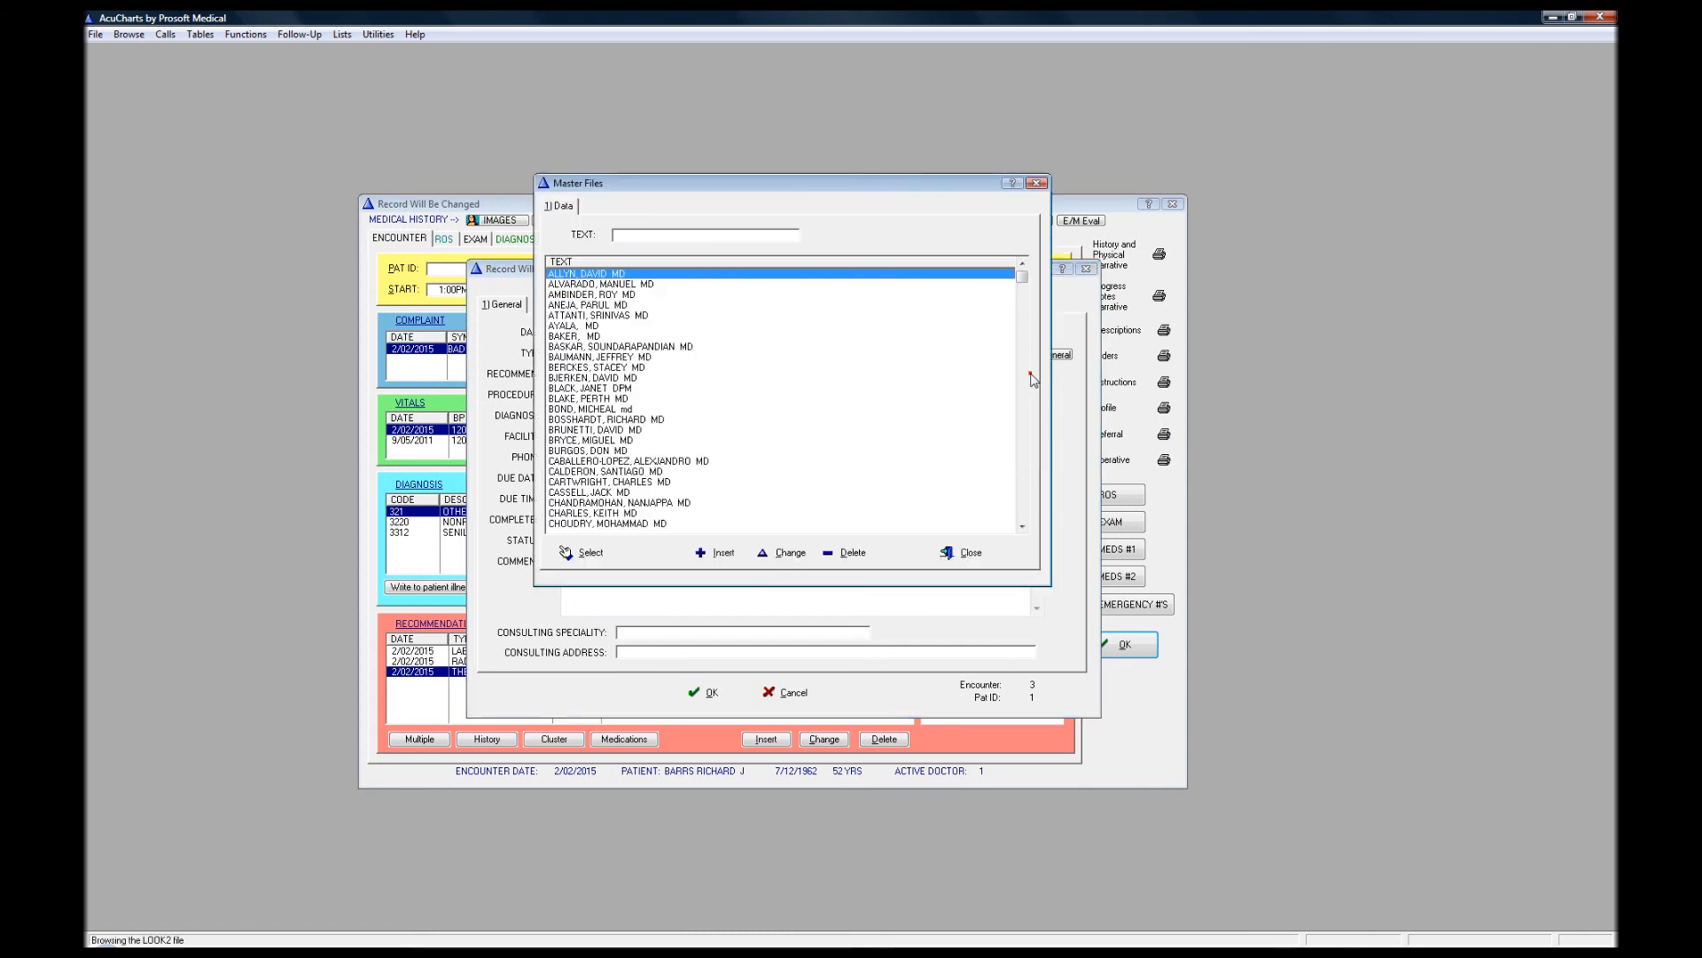
{"action": "left_click", "coordinate": [699, 239]}
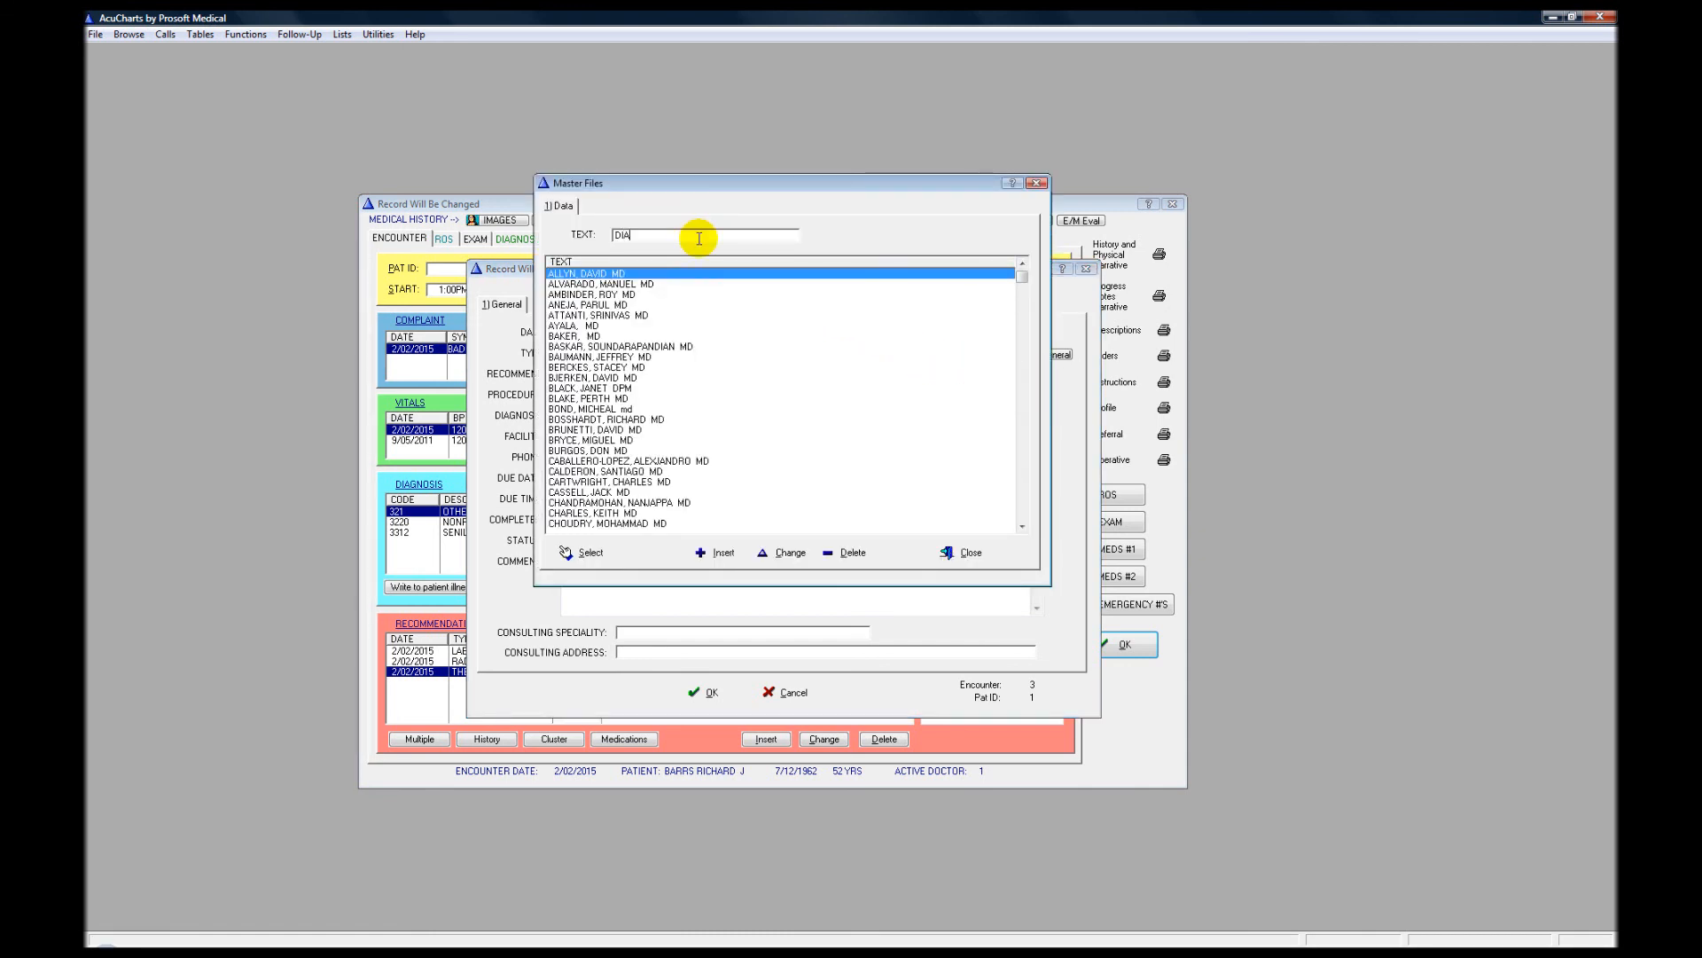
{"action": "type", "text": "DIAZ"}
{"action": "key", "text": "Tab"}
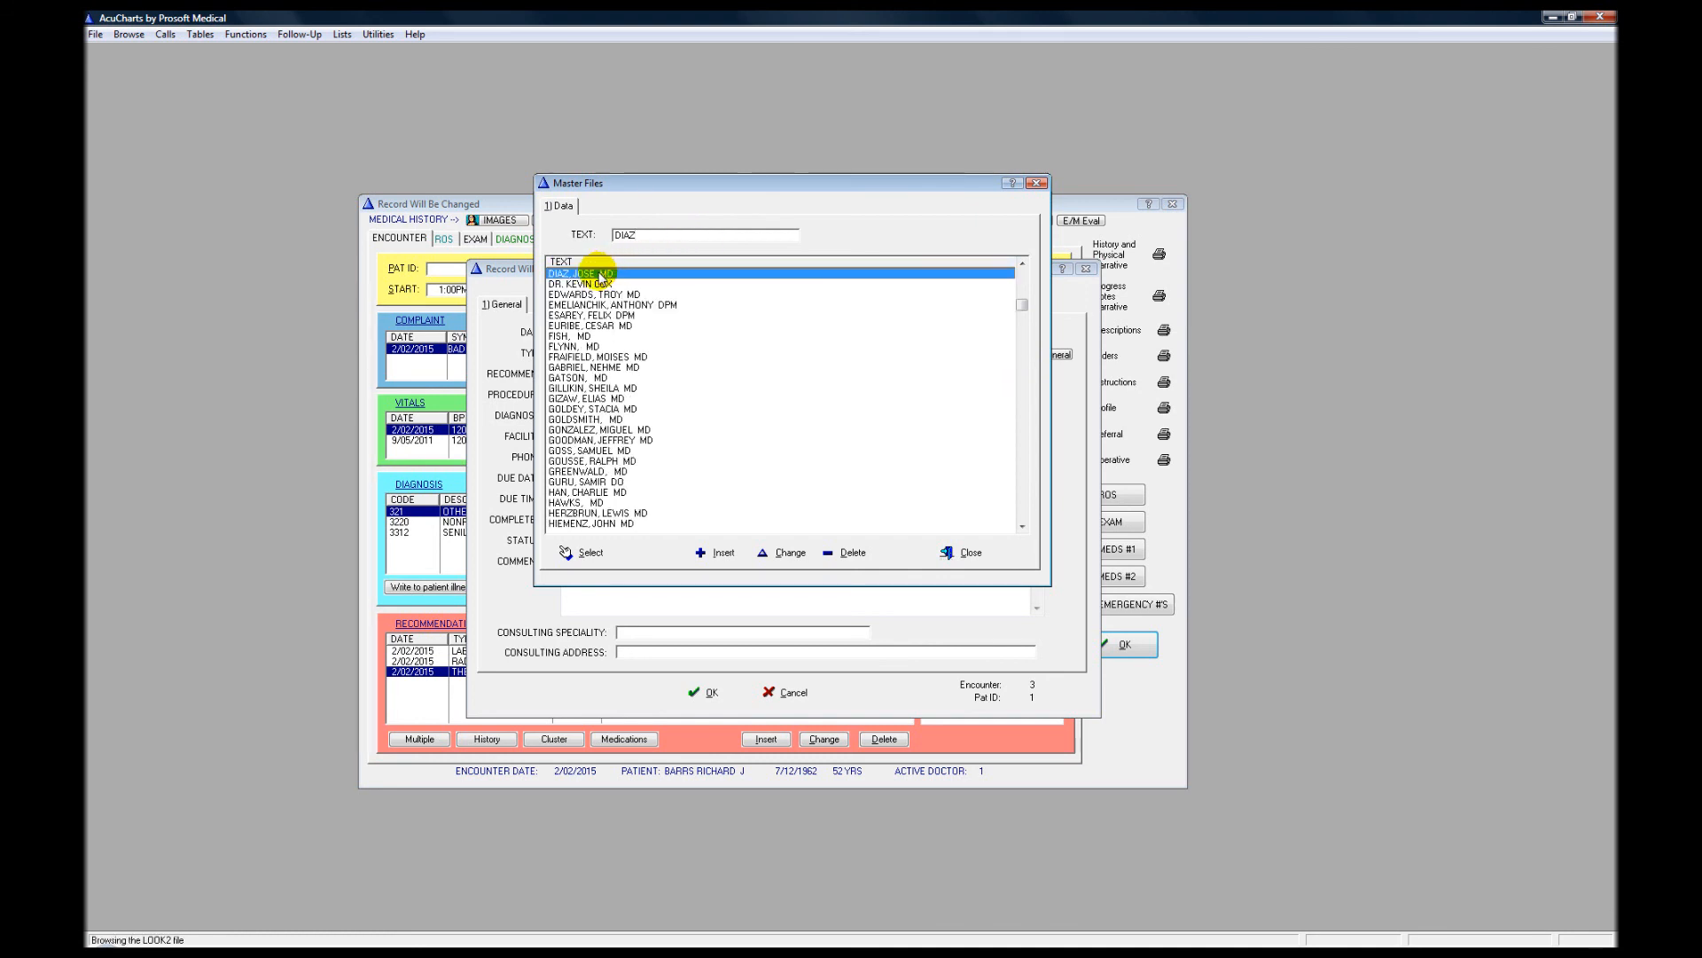
{"action": "left_click", "coordinate": [587, 553]}
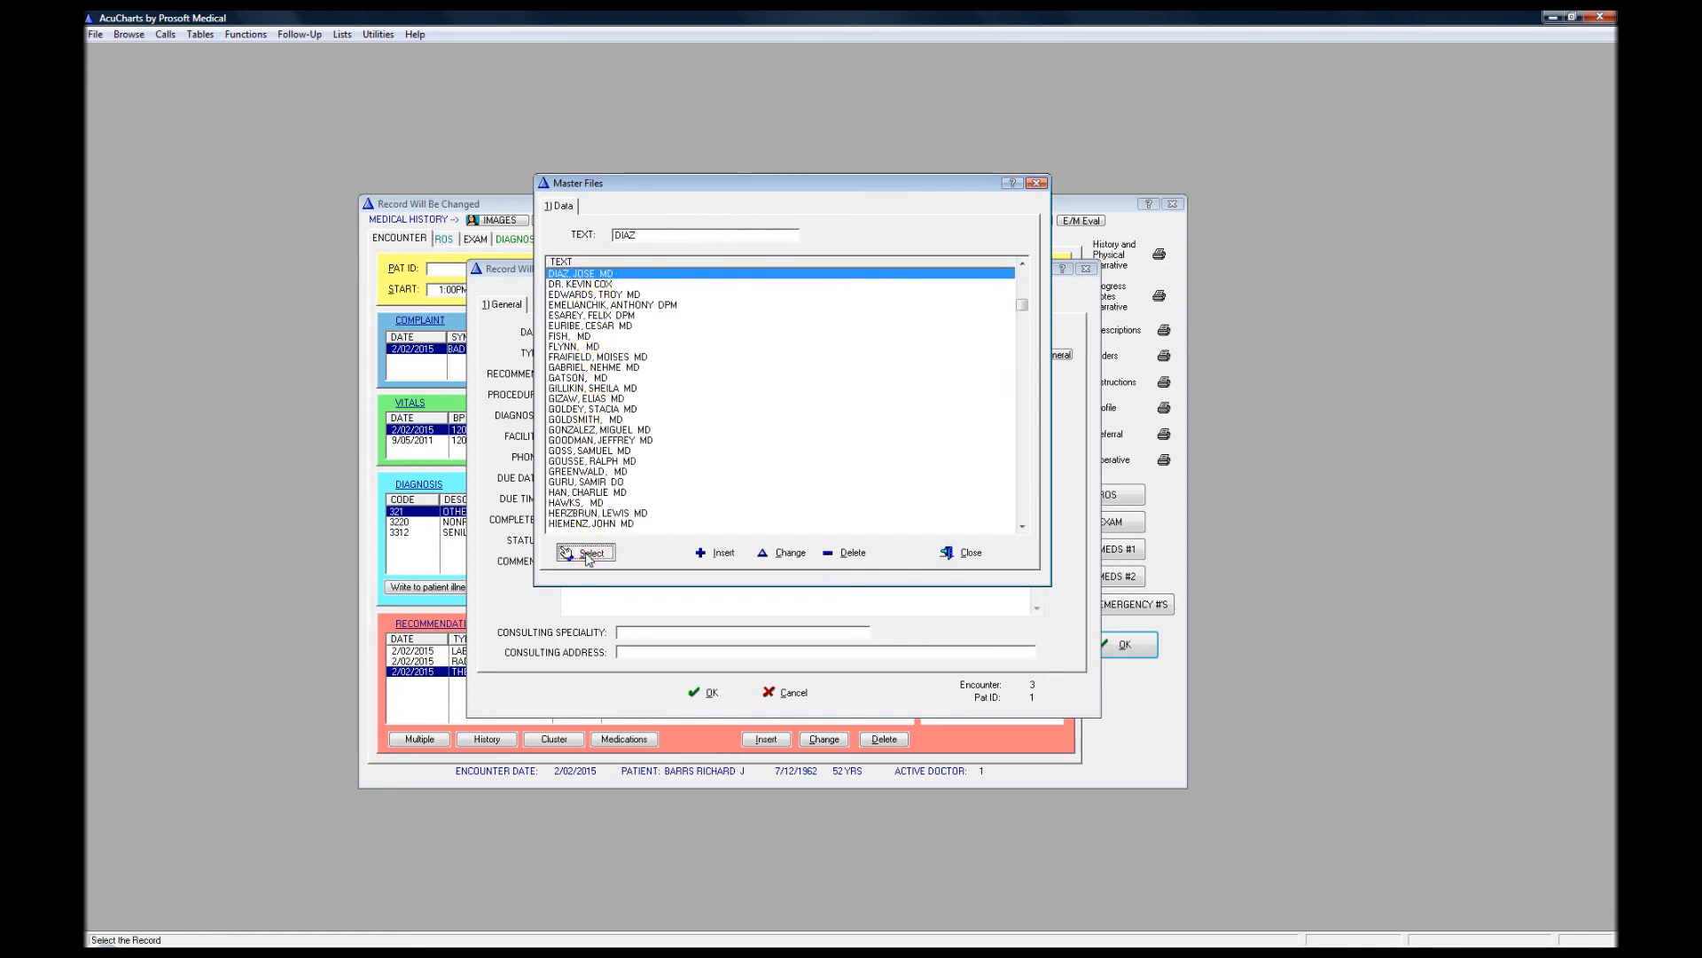
Enter the comment "Heart palpatation" for the consultation and save the recommendation.
{"action": "left_click", "coordinate": [587, 560]}
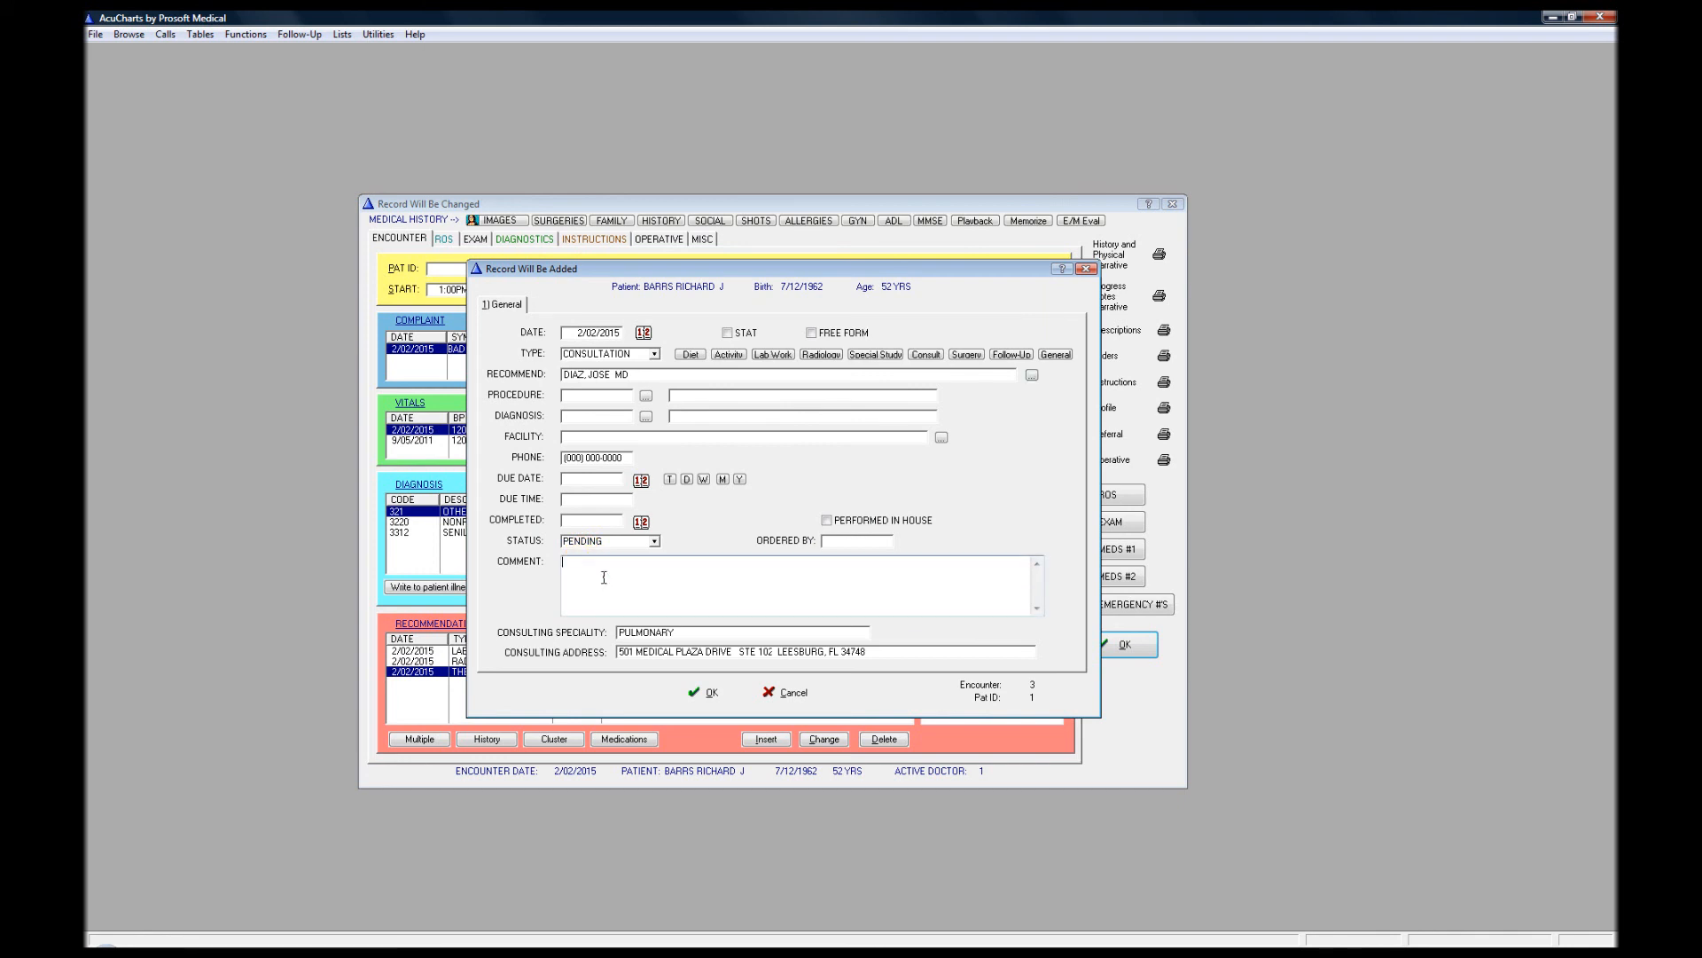
{"action": "type", "text": "Heart palpatation"}
{"action": "left_click", "coordinate": [700, 693]}
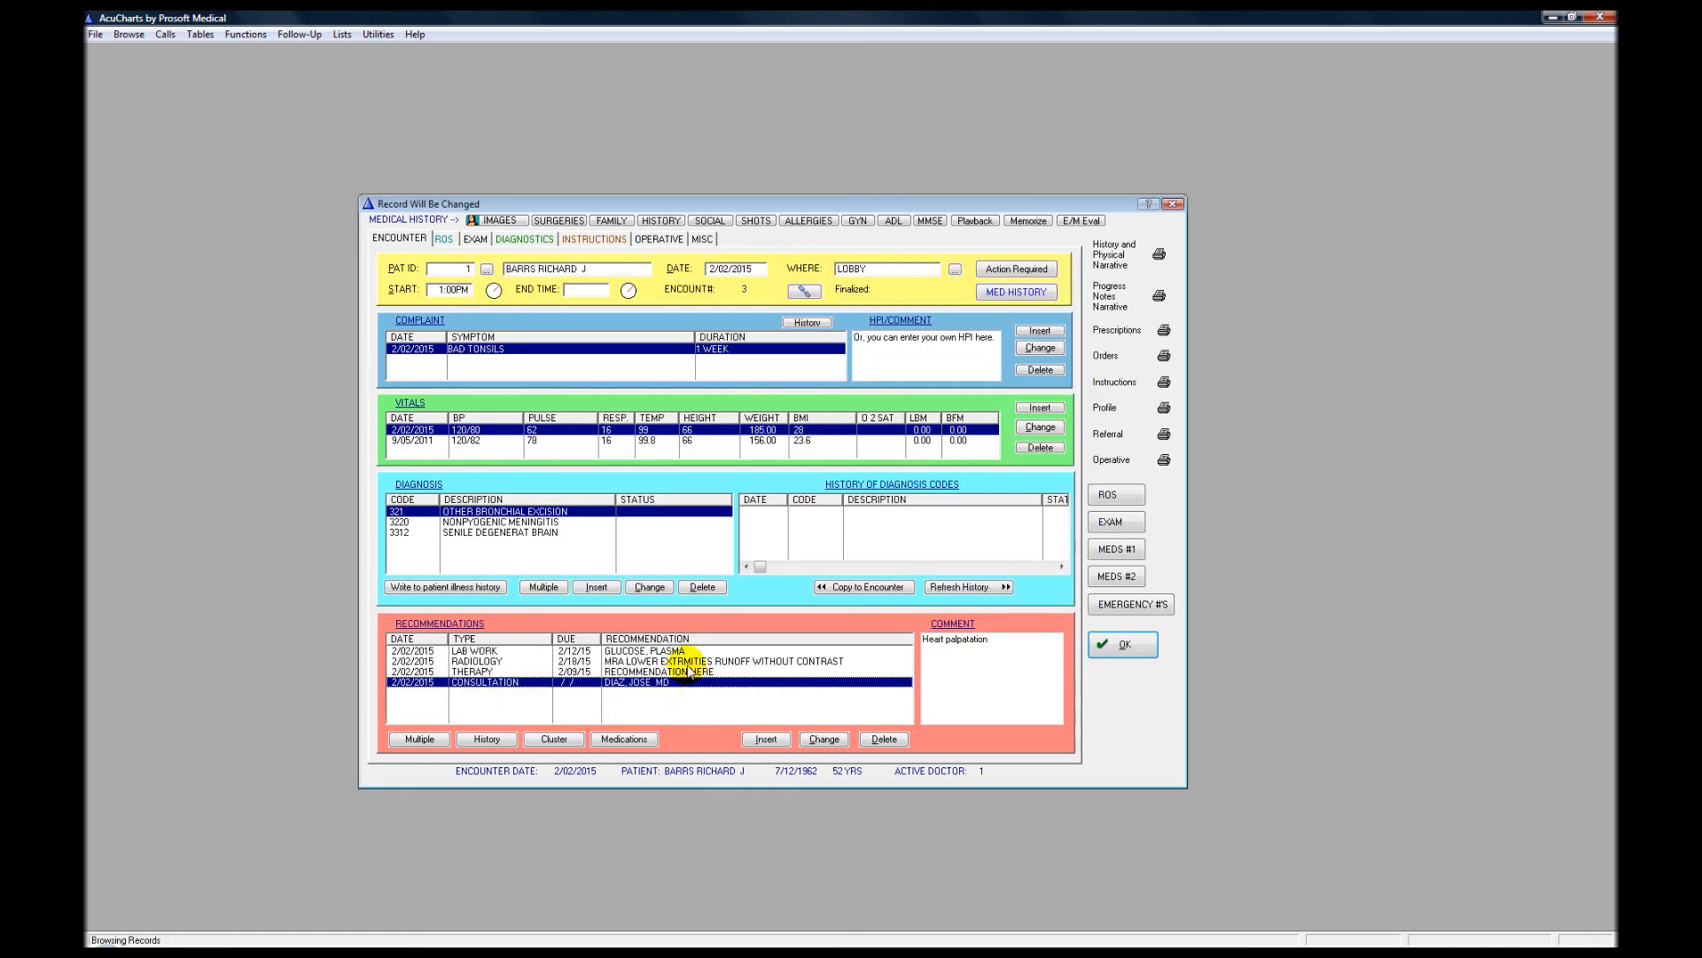